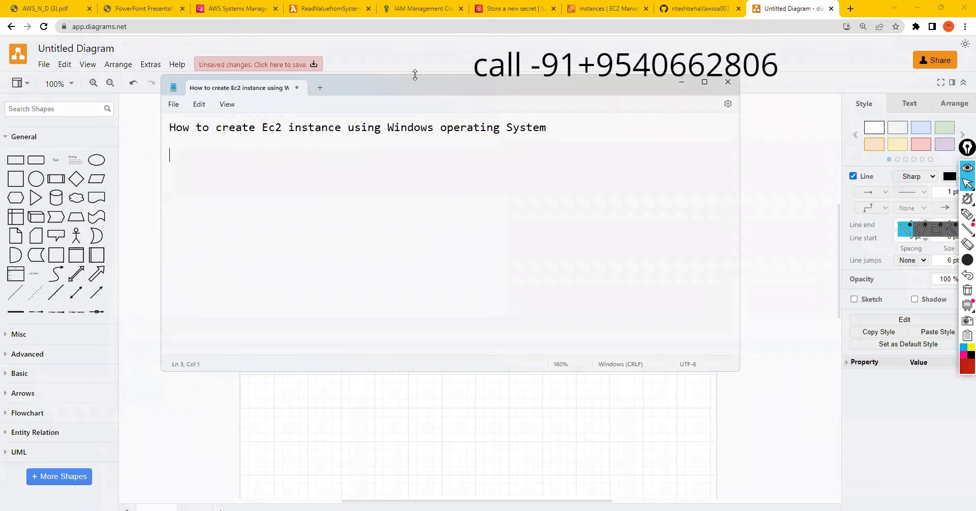
Step: Add the line "How to create Ec2 instance using linux operating system" and append "(Web App Default Web App)" to both the Windows and linux lines
type("How to create Ec2 inst")
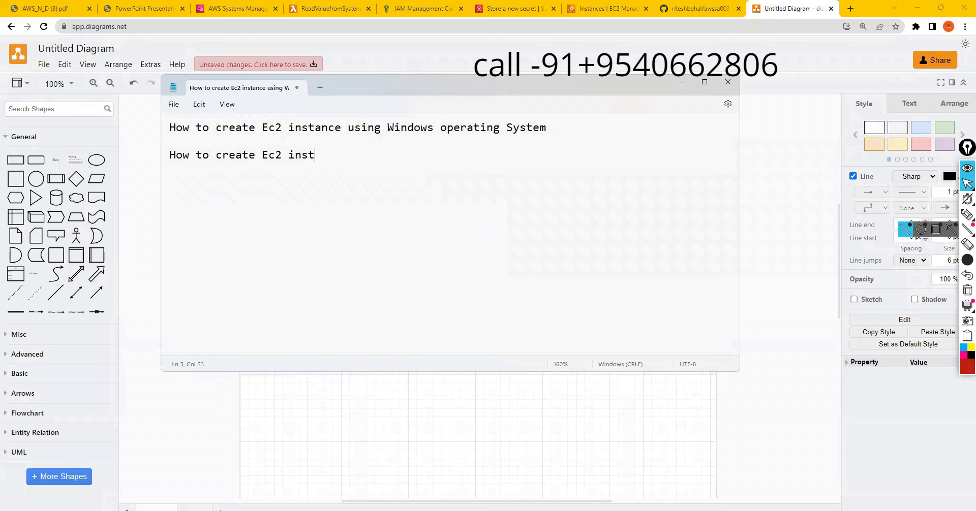
type("ance using linux operating")
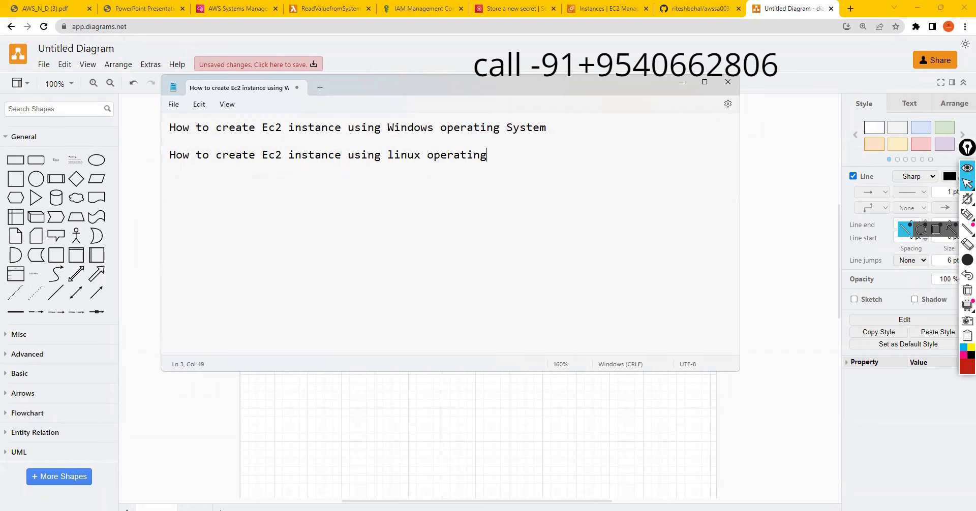
type(" system (Web App Default")
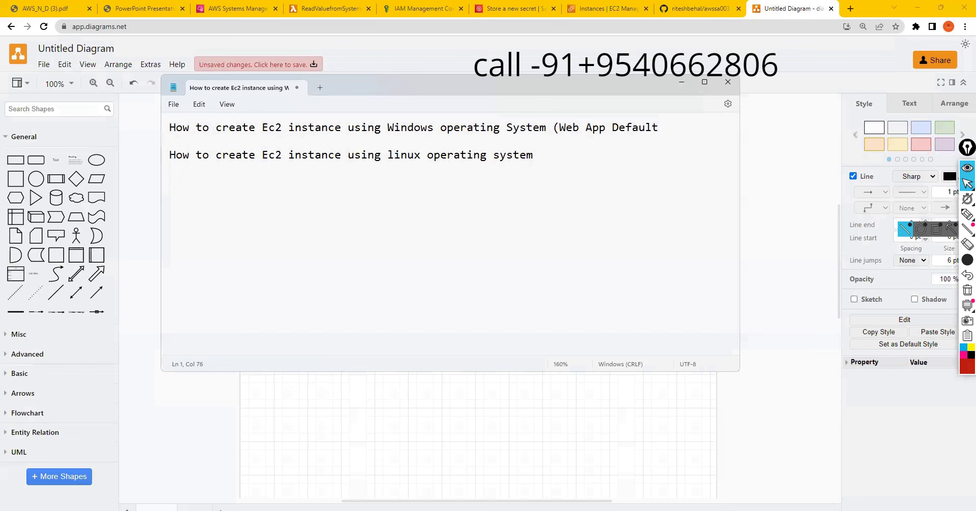
type(" Web App)")
left_click_drag(718, 127, 553, 128)
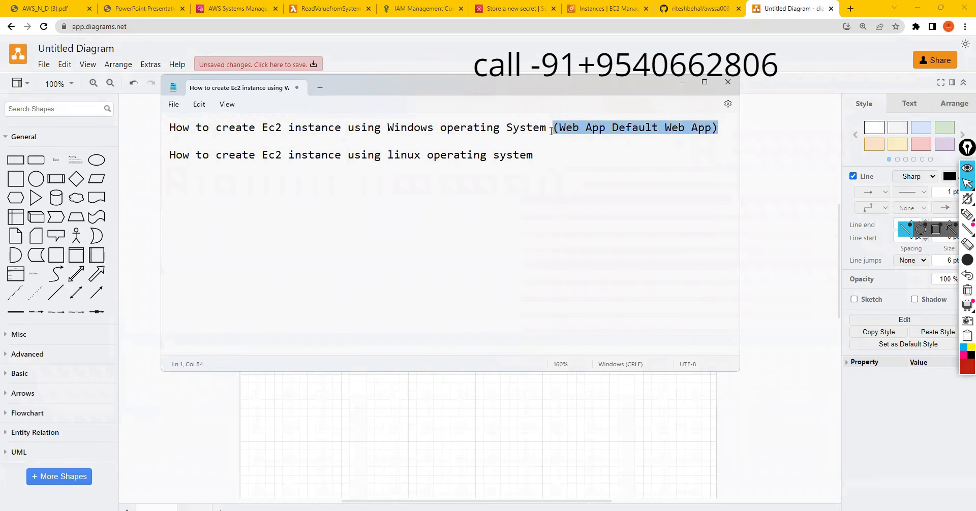
key("ctrl+c")
left_click(562, 155)
key("ctrl+v")
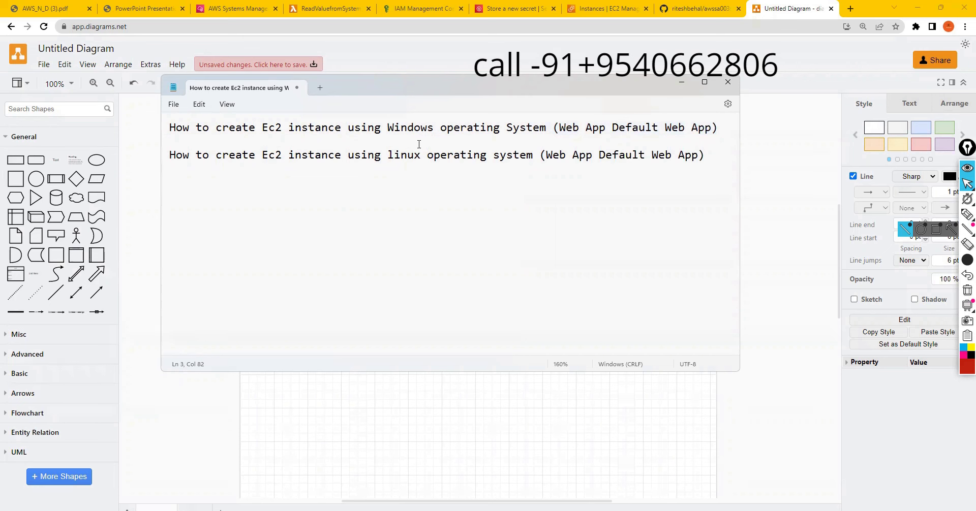
Step: Add "AMI" and "Amazon Machine Image" as separate lines below the linux line in the notes
key("Return")
key("Return")
key("BackSpace")
type("AMI A")
key("BackSpace")
type("Amazo")
type("n Image M")
key("BackSpace")
key("BackSpace")
key("BackSpace")
key("BackSpace")
key("BackSpace")
key("BackSpace")
key("BackSpace")
type("Machine Image")
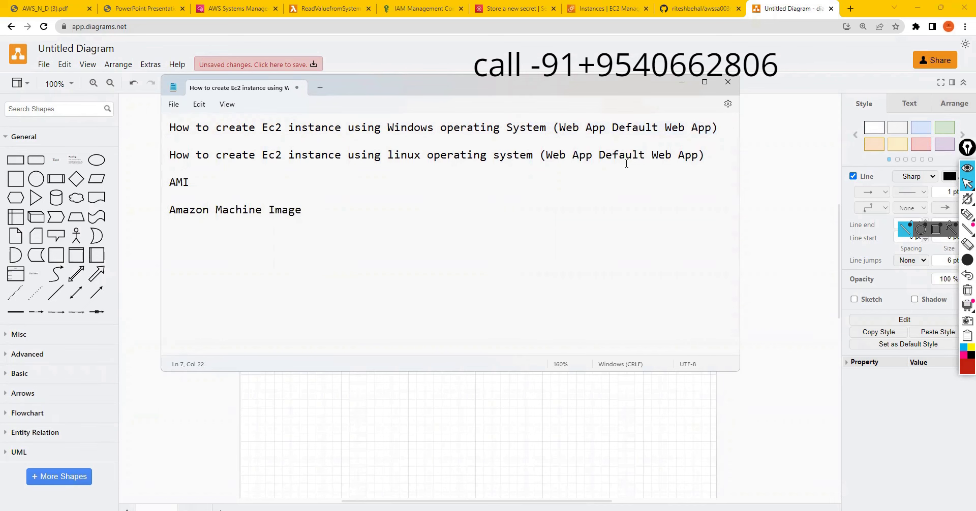
left_click_drag(305, 221, 163, 221)
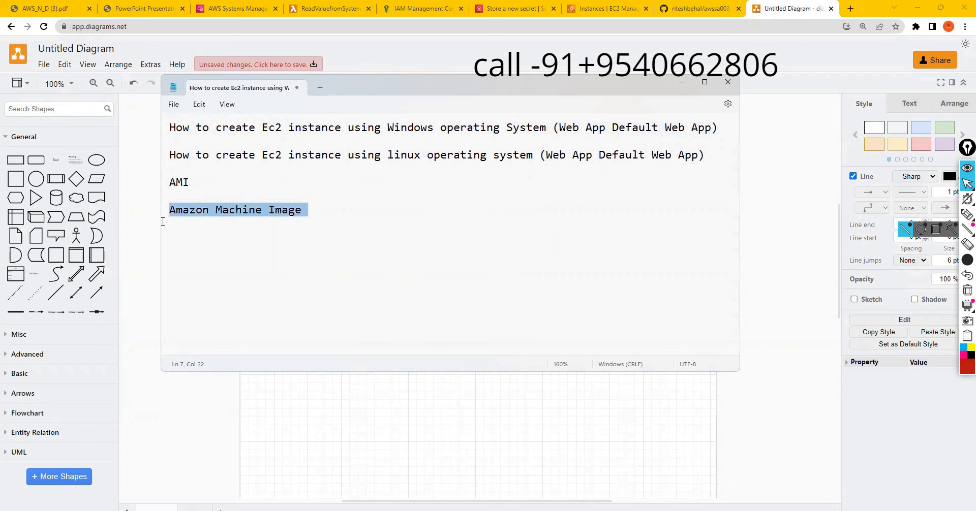
left_click(302, 213)
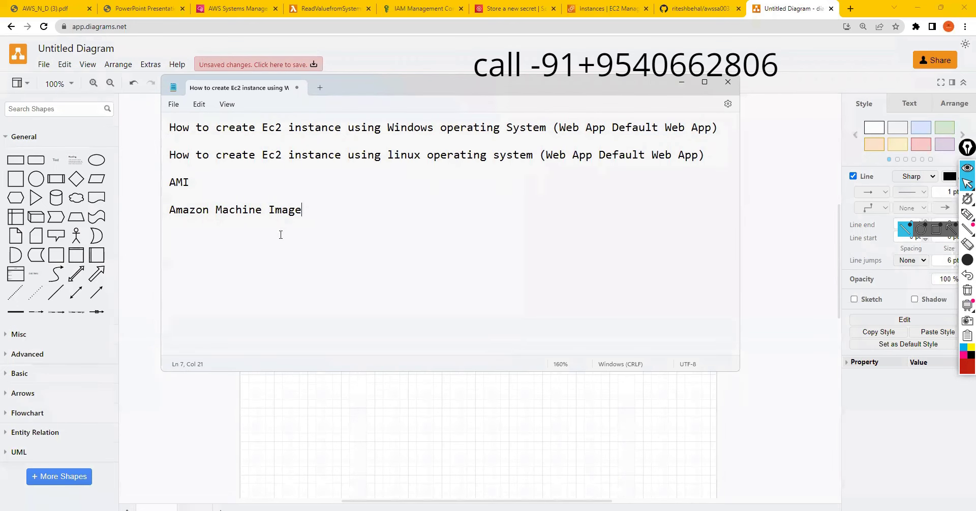
left_click_drag(175, 128, 340, 129)
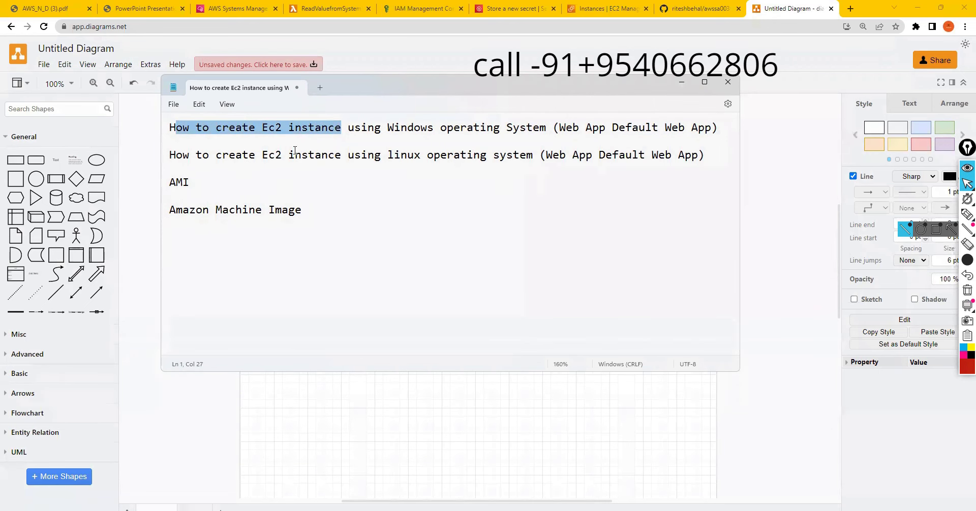
left_click_drag(261, 128, 281, 127)
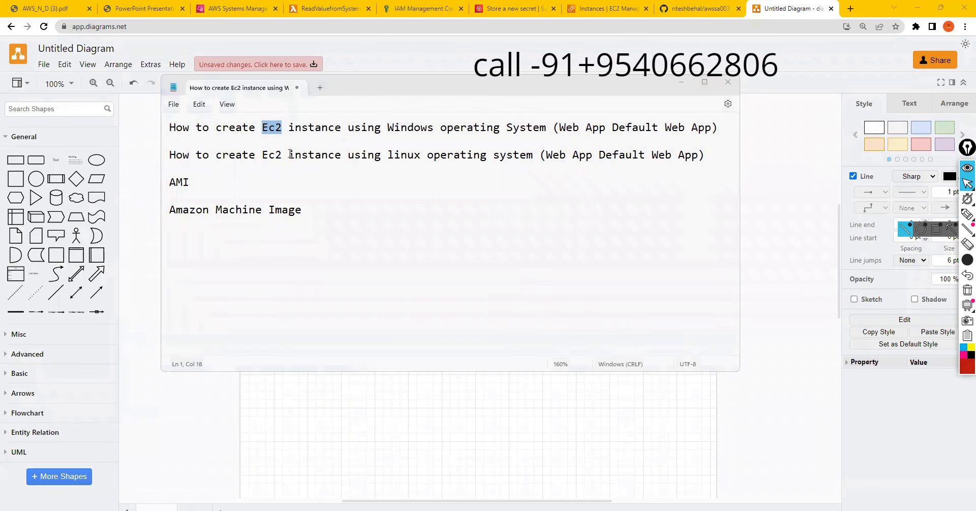
left_click(261, 128)
left_click_drag(262, 128, 278, 127)
Step: Add the line "Elastic Compute Cloud (Virtual Server)" below "Amazon Machine Image", separated by blank lines
left_click(316, 215)
key("Return")
type("\\")
key("Return")
key("Delete")
key("Return")
key("Return")
type("Elastic Compute Cloud")
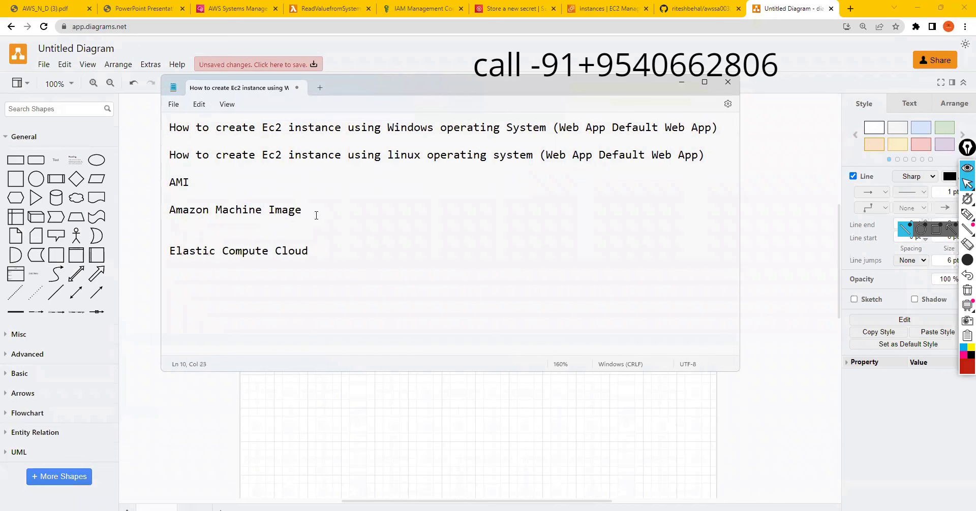
left_click_drag(315, 251, 164, 252)
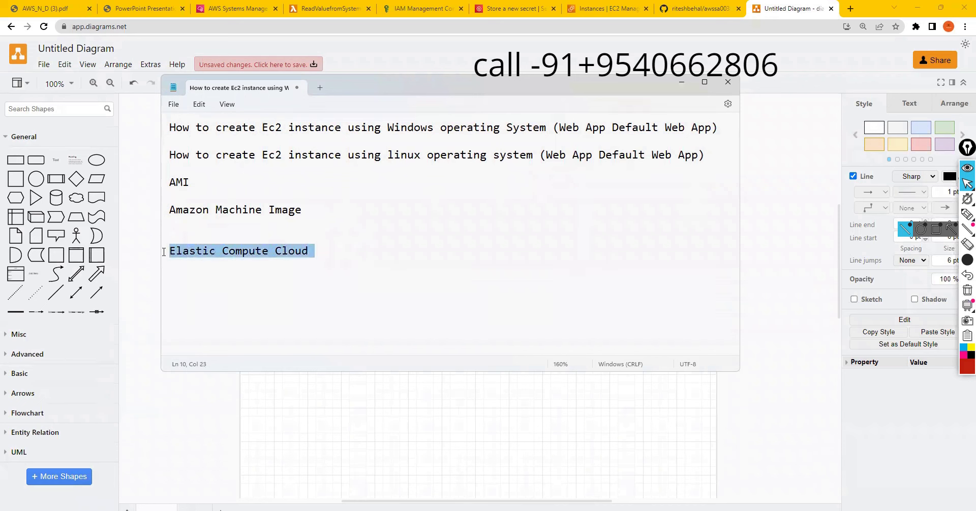
left_click(333, 252)
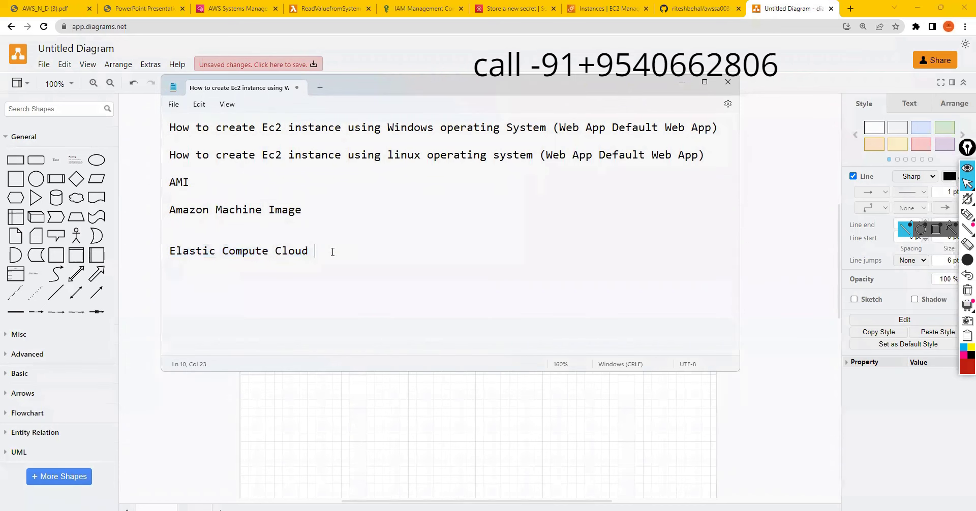
type("(Virtual Server)")
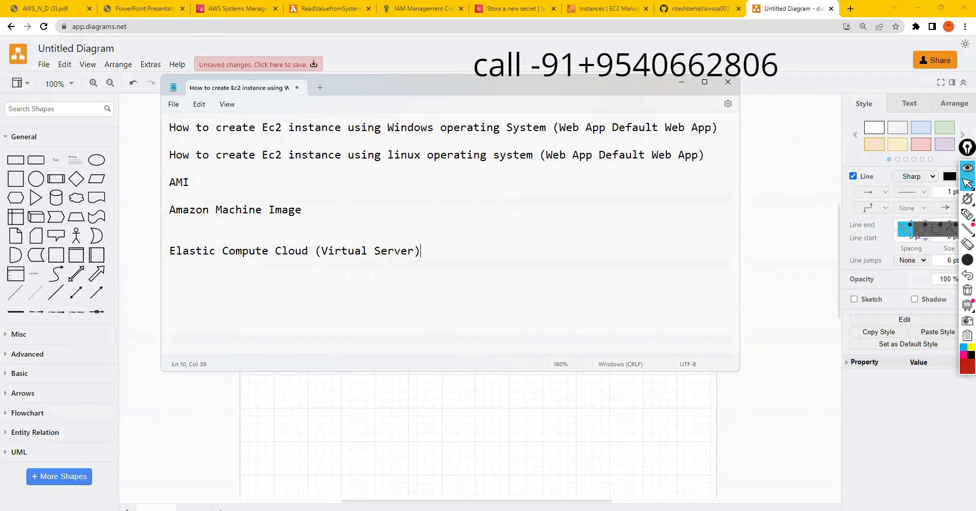
key("Return")
left_click_drag(321, 251, 412, 251)
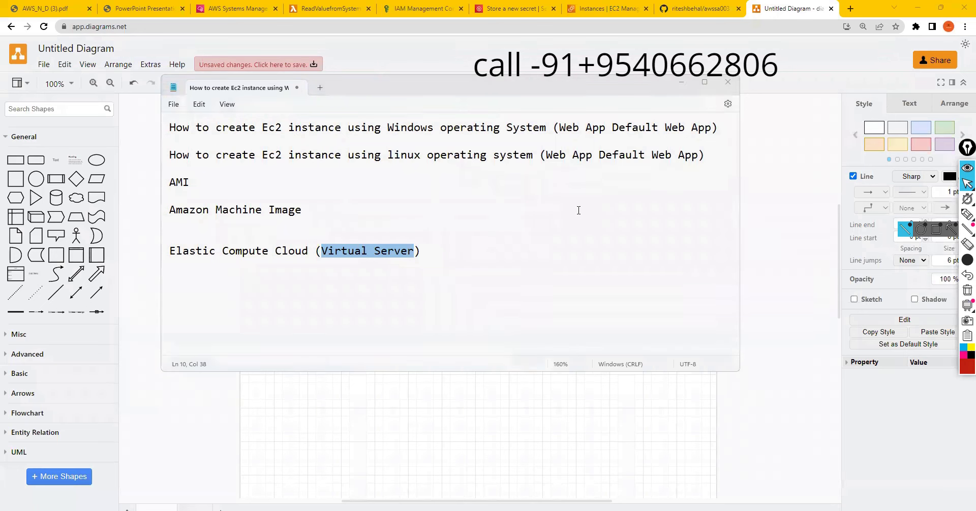
left_click(307, 251)
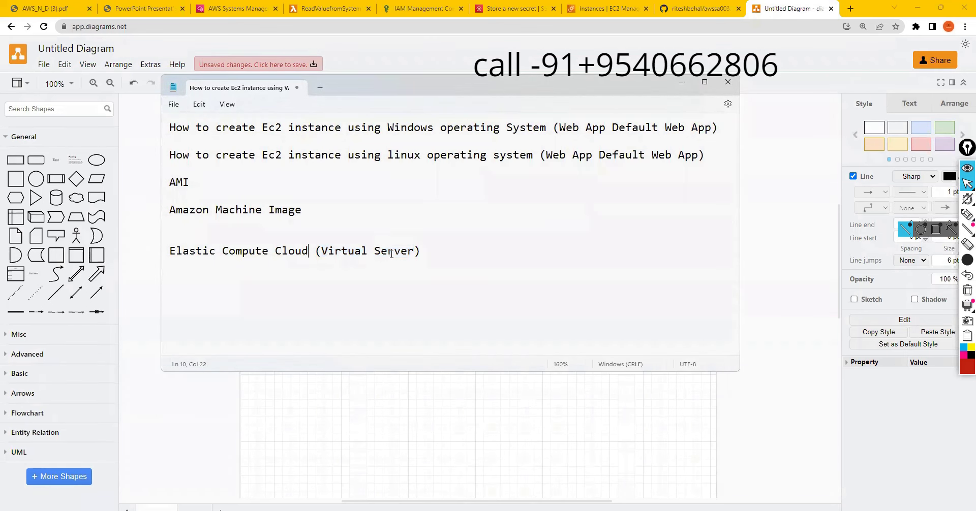
left_click(425, 205)
Step: Switch to the diagram in diagrams.net and delete everything on its page
left_click(745, 291)
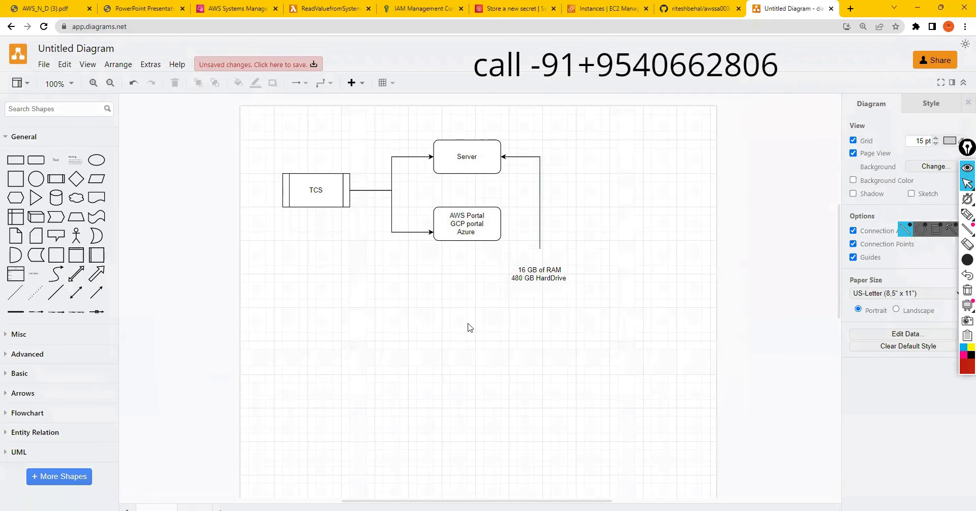
key("ctrl+a")
key("Delete")
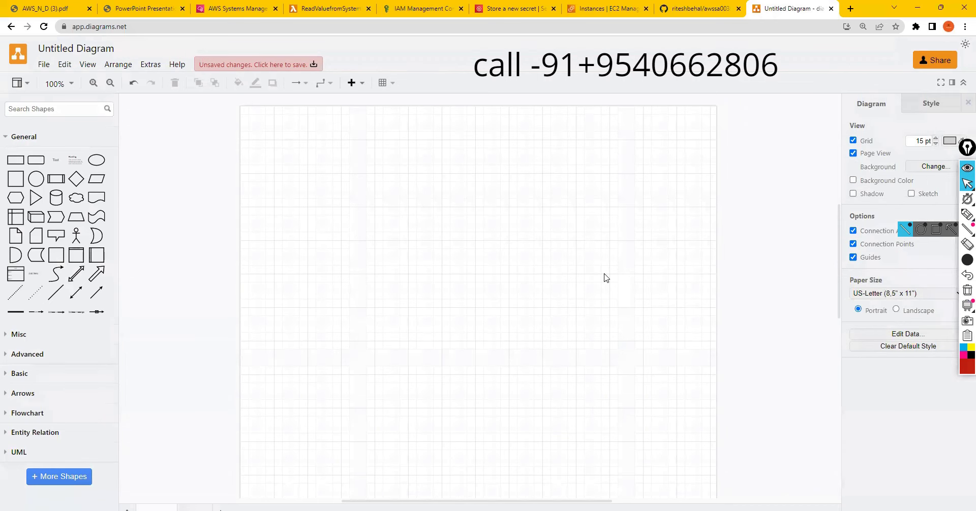
Step: Search the shapes for "region" and place the blue AWS Region group in the page's upper-left area, enlarged to almost half the page width
left_click(23, 110)
type("region")
key("Return")
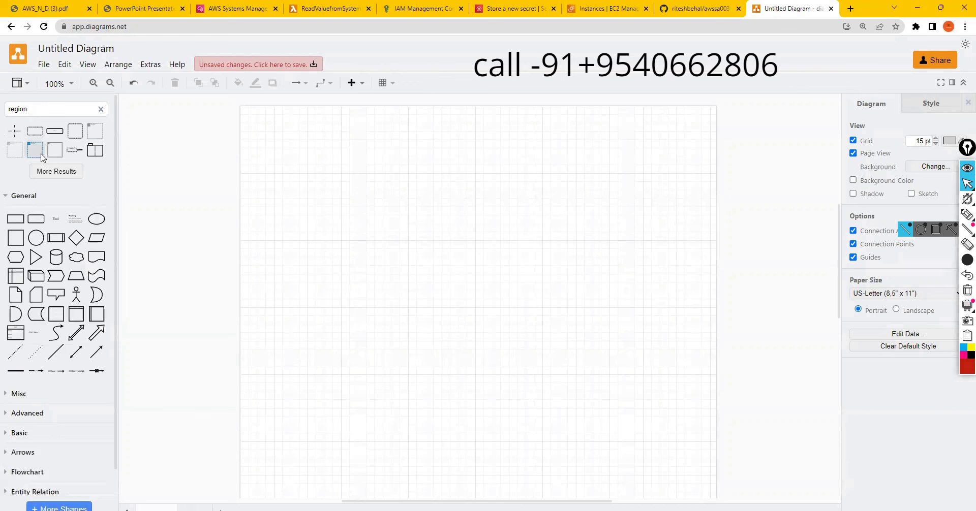
mouse_move(39, 153)
left_click_drag(38, 154, 311, 175)
left_click_drag(345, 211, 474, 307)
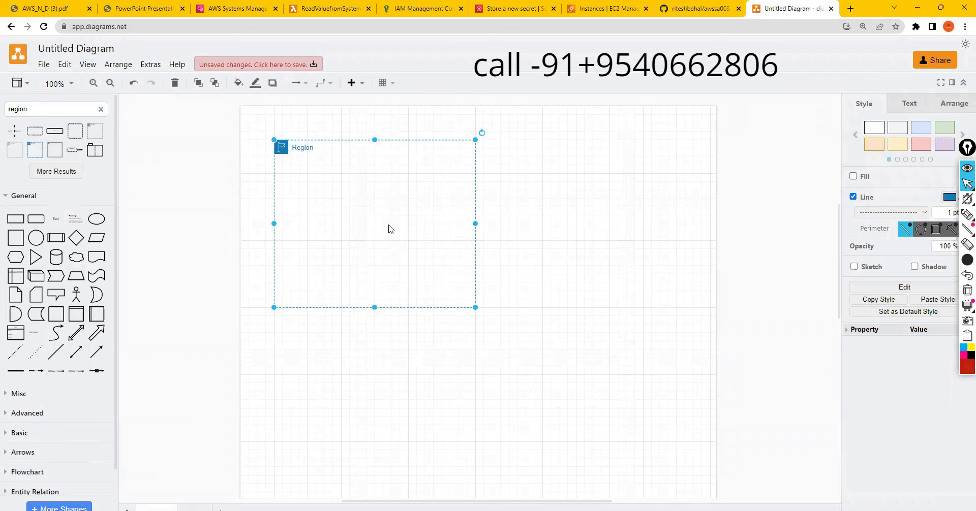
Step: Rename the region group as "Mumbai - Region"
double_click(302, 147)
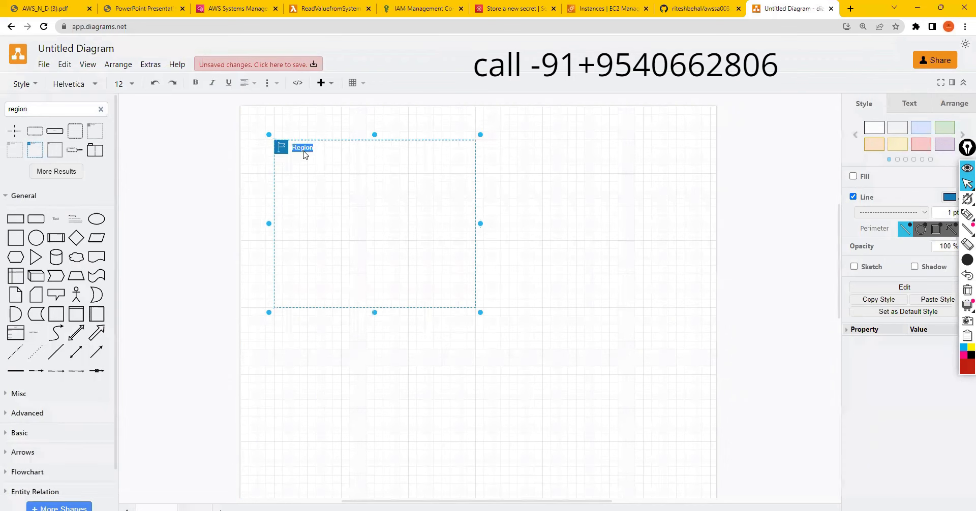
type("Mum")
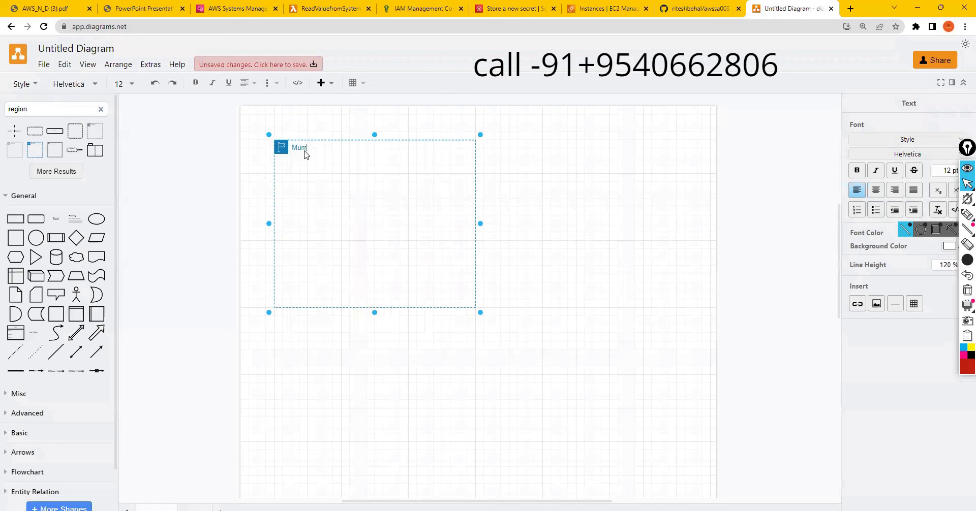
type("bai - Region")
left_click(500, 219)
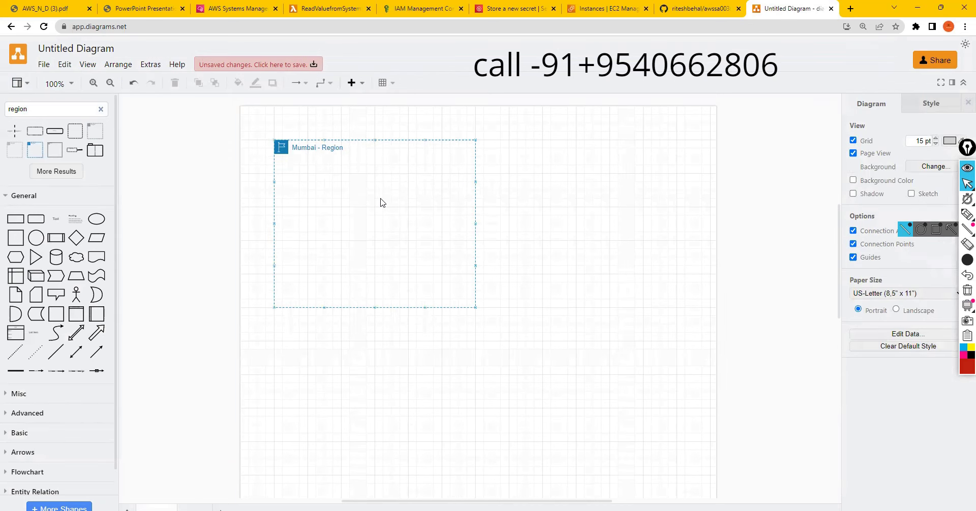
key("ctrl+v")
left_click(395, 126)
left_click(400, 207)
key("Delete")
Step: Duplicate the Mumbai region group and place the copy to its right, aligned with its top edge
left_click(323, 141)
key("ctrl+d")
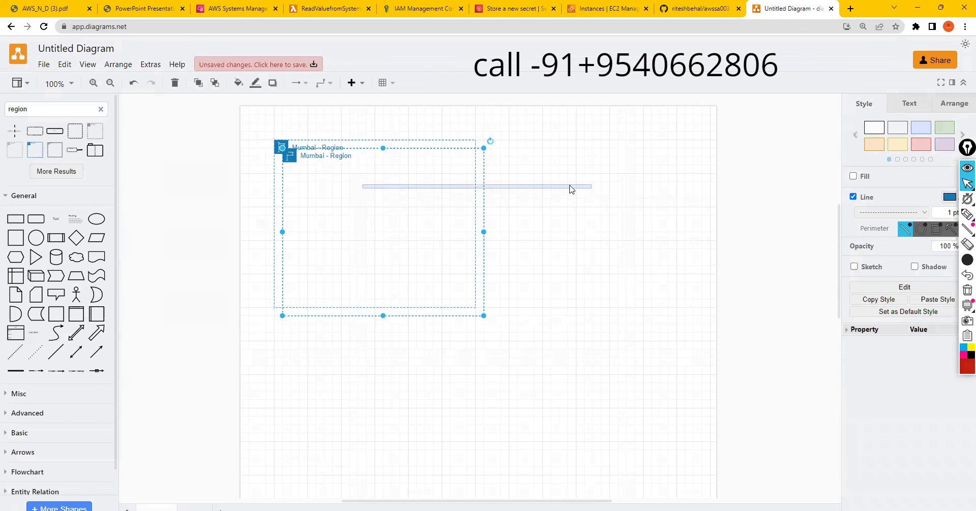
left_click(571, 189)
left_click_drag(345, 153, 554, 146)
Step: Rename the copied region group beside Mumbai as "North Virginia- Region"
double_click(533, 146)
double_click(526, 150)
double_click(529, 151)
type("Norhten Virg")
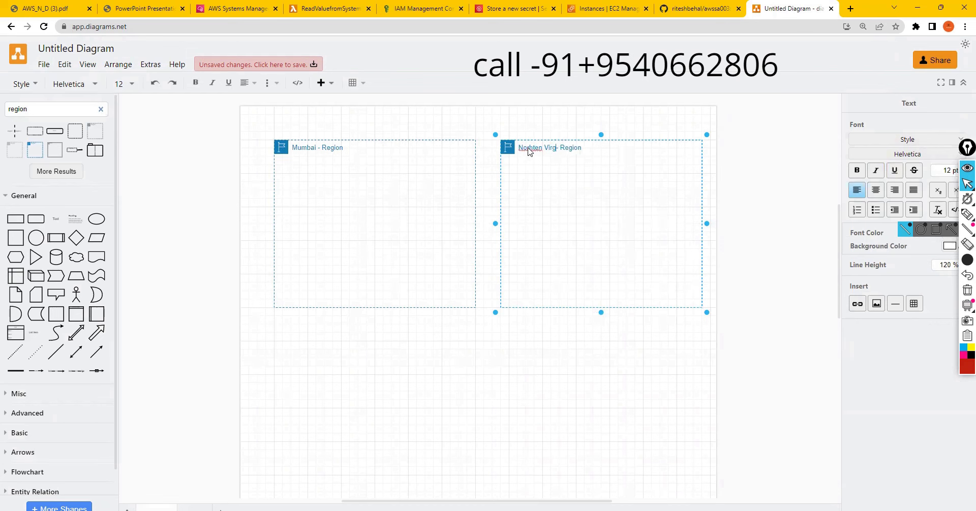
type("inia")
right_click(529, 151)
left_click(518, 187)
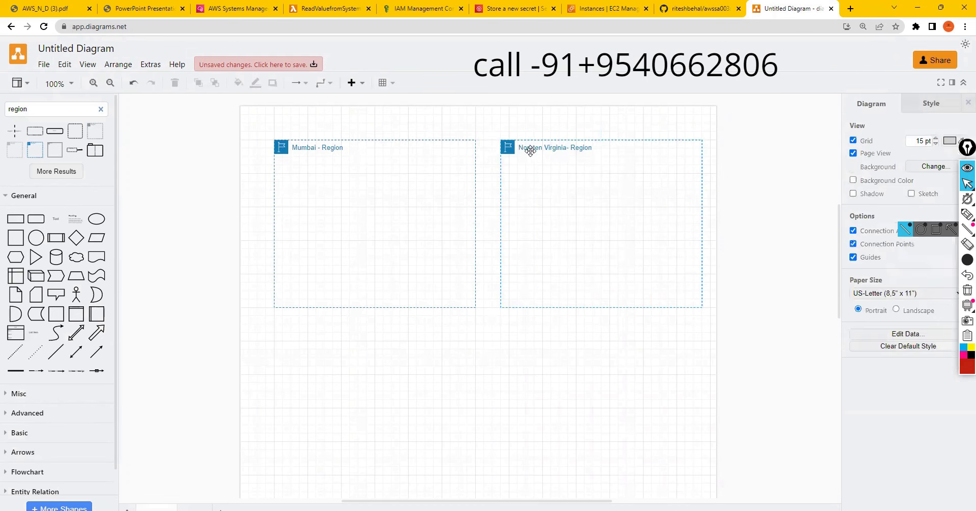
double_click(530, 151)
double_click(530, 151)
key("BackSpace")
type("Northen")
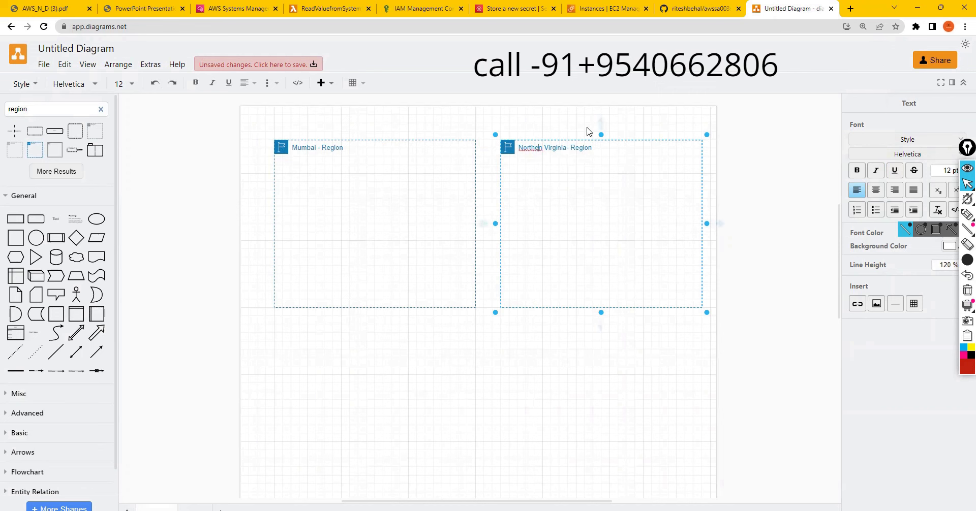
key("BackSpace")
key("BackSpace")
key("BackSpace")
left_click(563, 184)
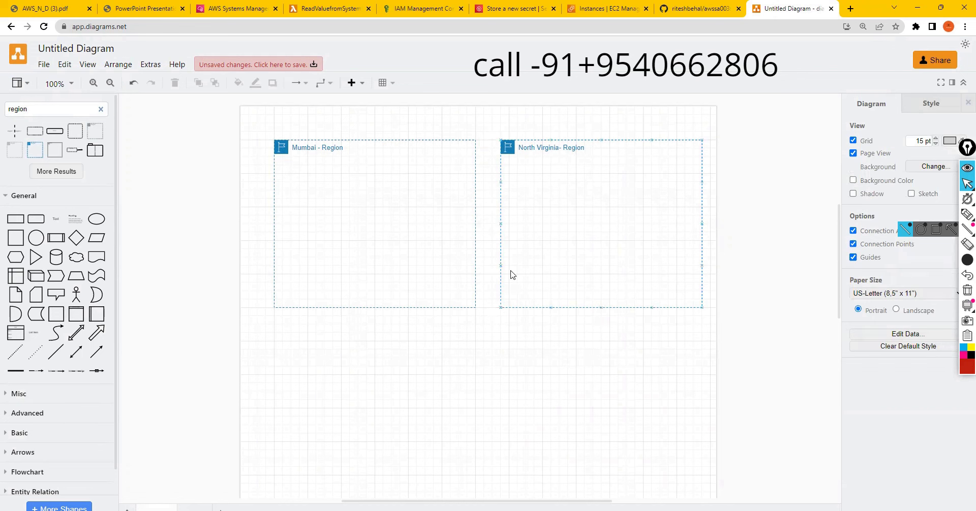
Step: Duplicate the Mumbai region group and place the copy centred just below the two existing regions
left_click(475, 246)
key("ctrl+d")
left_click_drag(428, 312, 391, 185)
left_click_drag(369, 154, 440, 347)
left_click_drag(439, 329, 438, 312)
Step: Rename the lower region group as "Singapore- Region"
double_click(398, 325)
double_click(398, 325)
type("Singapre")
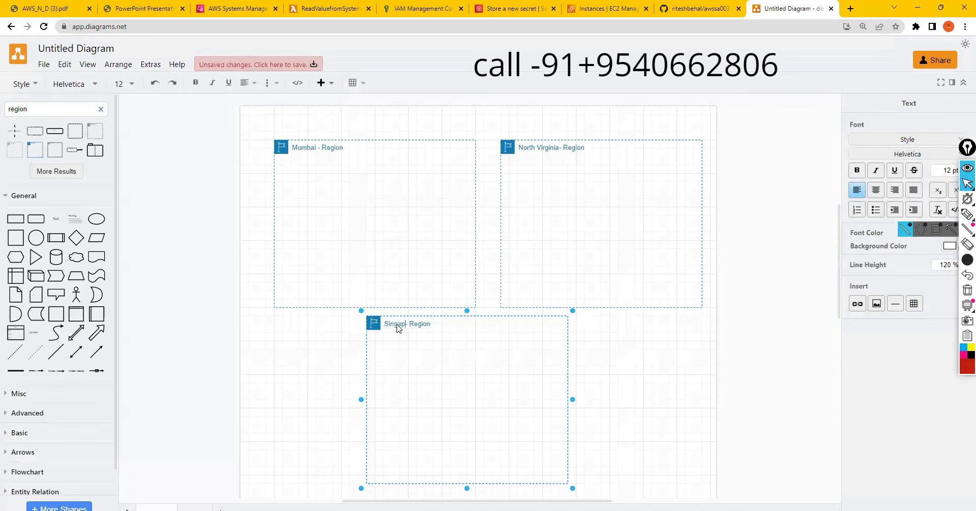
key("BackSpace")
key("BackSpace")
type("ore")
left_click(596, 356)
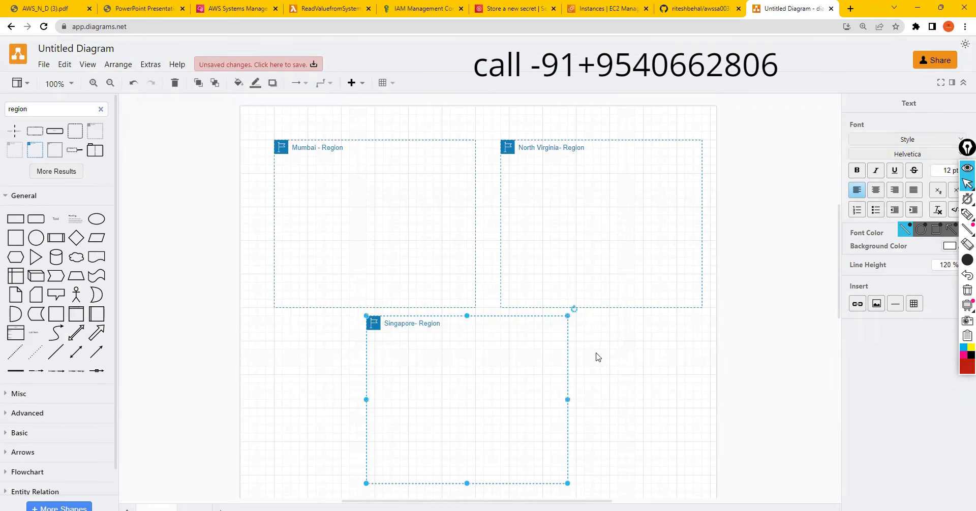
left_click(626, 363)
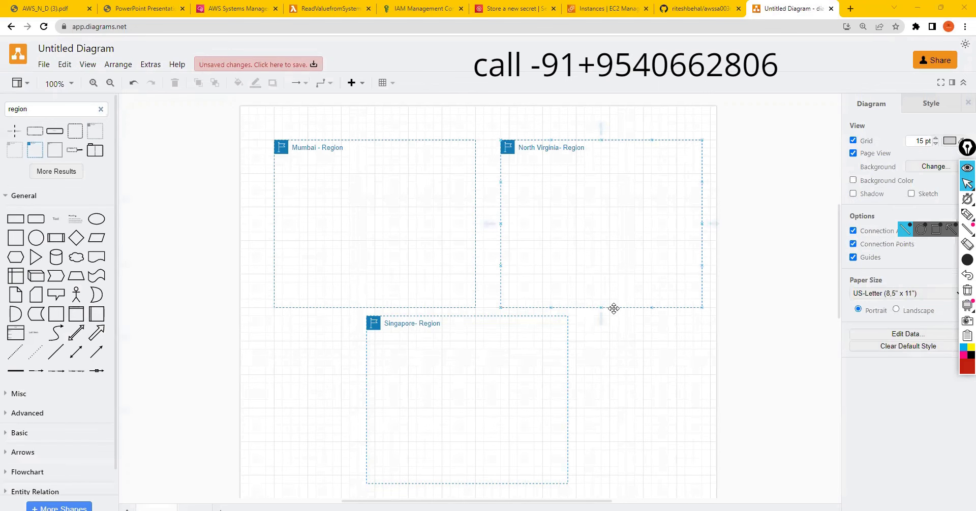
Step: Search Google in a new browser tab for "aws global infrastructure" and open the AWS Global Infrastructure page
left_click(848, 8)
type("goo")
key("Return")
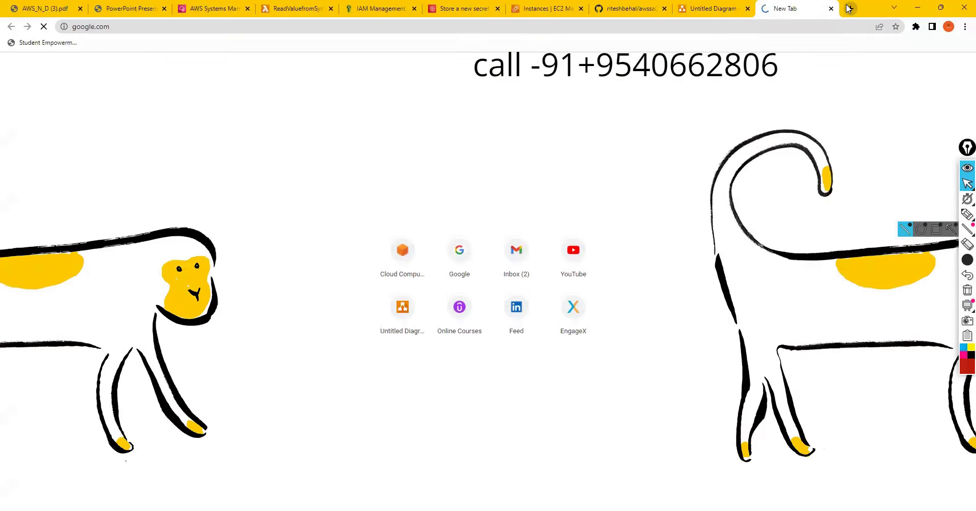
type("aws")
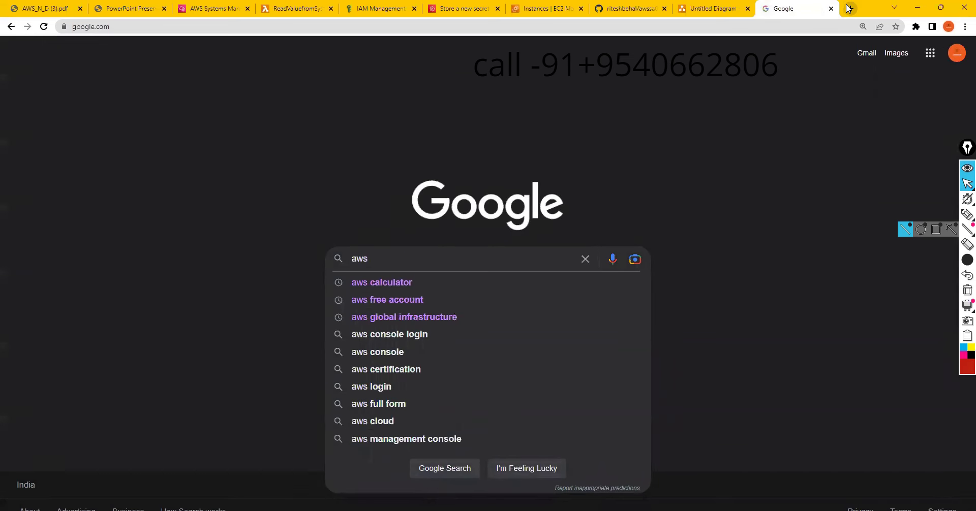
left_click(385, 315)
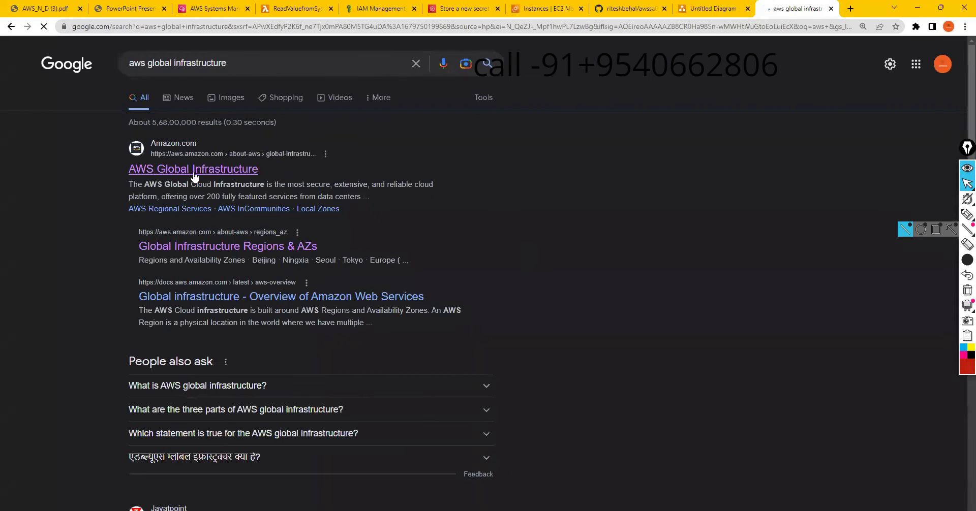
left_click(195, 173)
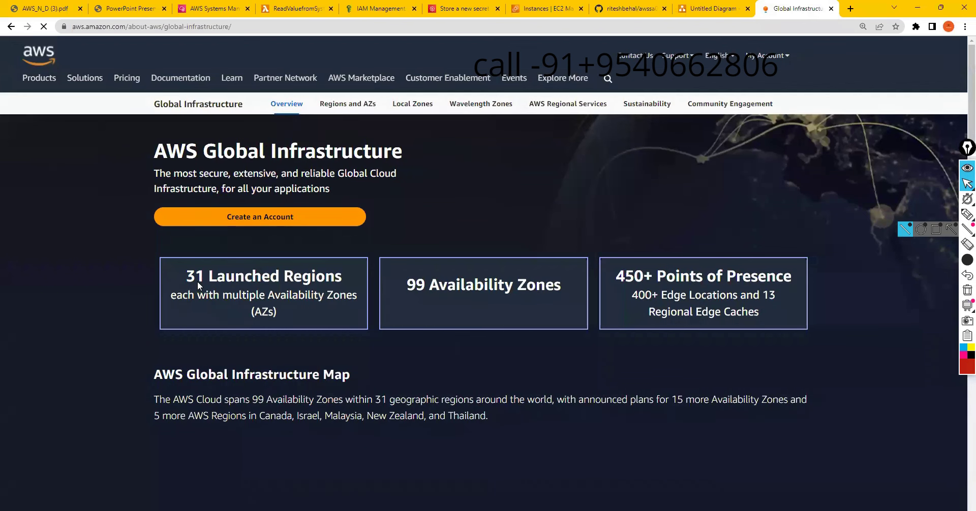
Step: Highlight the launched regions and availability zones figures on the AWS Global Infrastructure page
left_click_drag(187, 277, 355, 321)
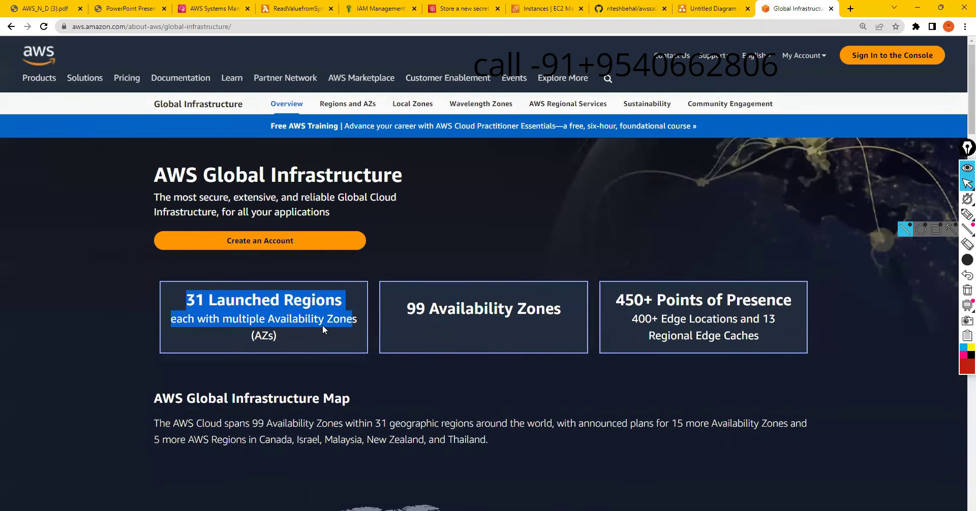
left_click_drag(410, 313, 558, 314)
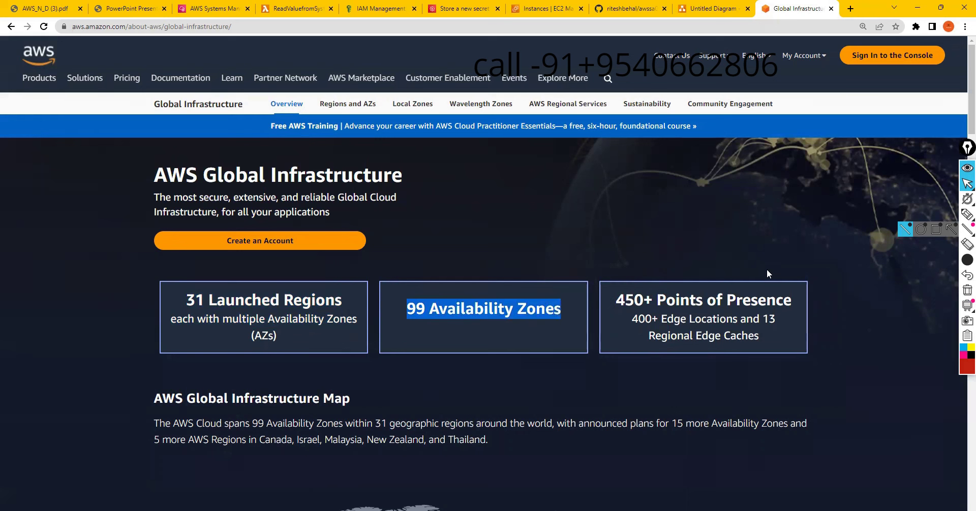
Step: In the diagrams.net diagram, place a rounded rectangle inside the upper-left part of the Mumbai region and resize it to a nearly square box
left_click(709, 9)
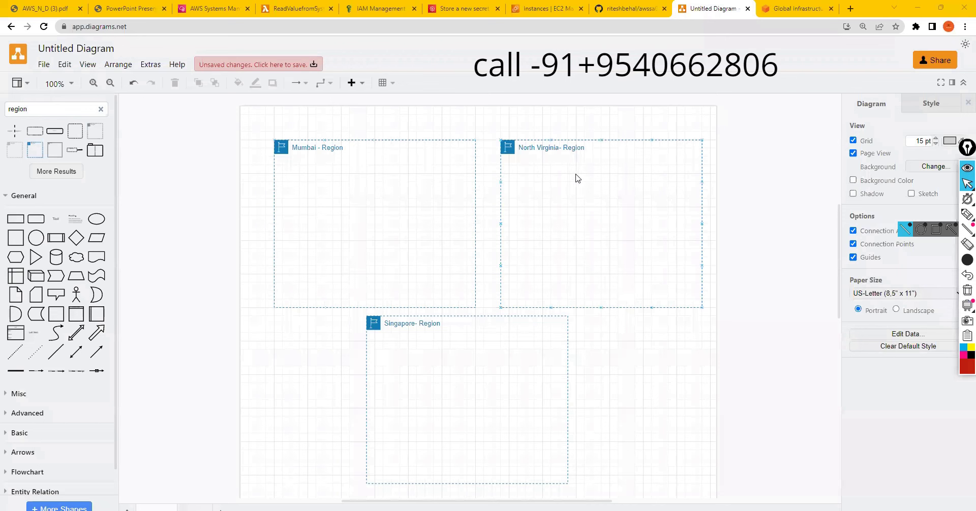
left_click_drag(31, 227, 287, 177)
left_click_drag(359, 207, 356, 231)
left_click(363, 235)
Step: Duplicate the rounded box twice in the Mumbai region, placing one copy beside it and the other centred below the pair
left_click(318, 205)
left_click_drag(320, 210, 413, 196)
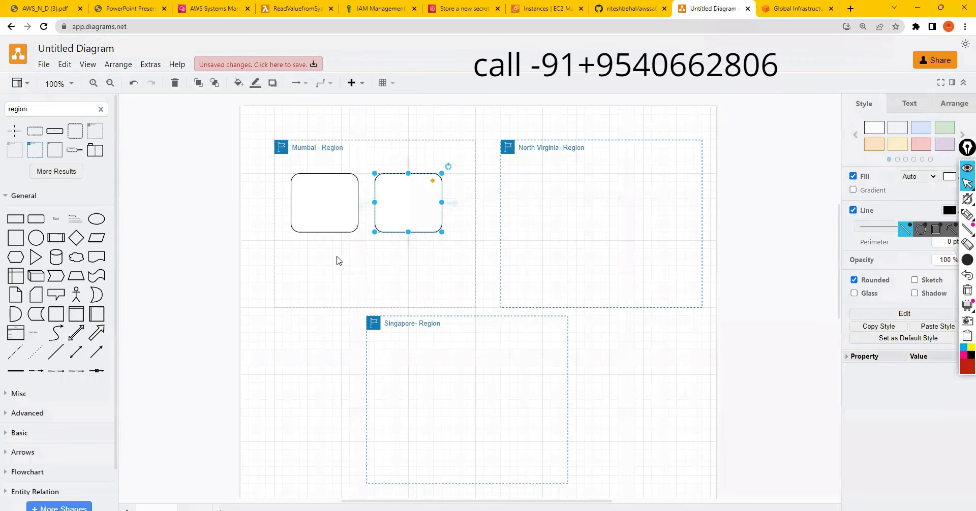
left_click(334, 261)
key("ctrl+v")
left_click_drag(351, 220, 379, 272)
Step: Label the two upper boxes in the Mumbai region "az-1" and "az-2"
double_click(339, 208)
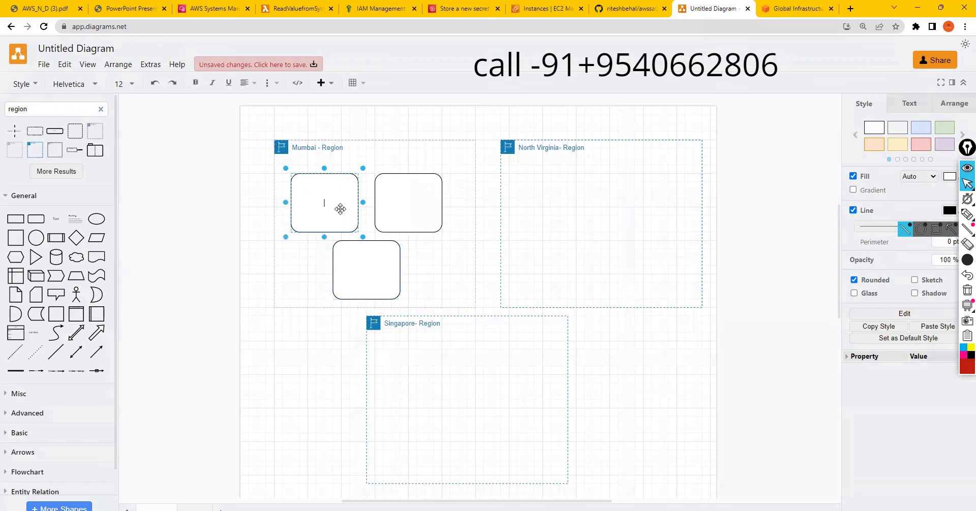
type("az-2")
key("BackSpace")
type("1")
left_click(396, 204)
left_click(395, 204)
double_click(395, 204)
type("az-3")
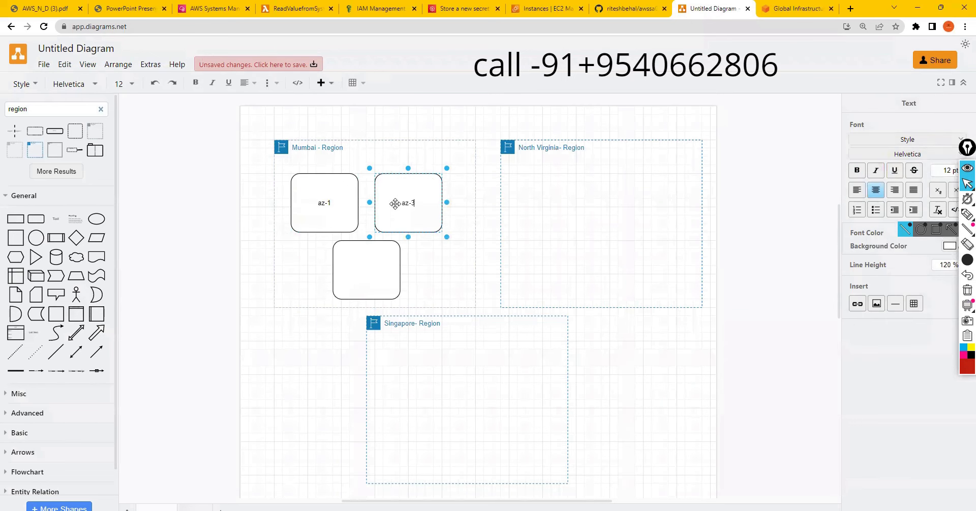
key("BackSpace")
type("2")
Step: Label the lower box in the Mumbai region "az-3"
left_click(389, 263)
double_click(389, 263)
type("az-3")
left_click(437, 274)
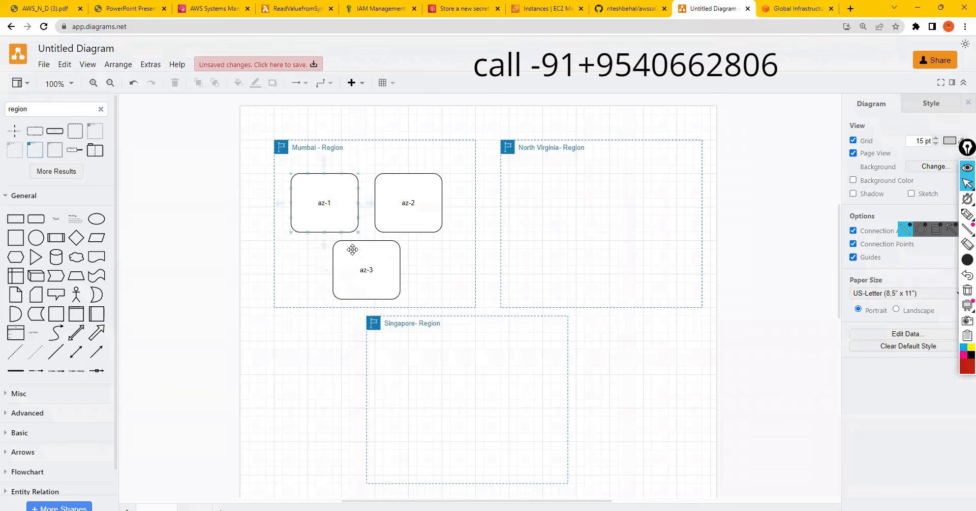
Step: Add a second line reading "Location1" to the az-1 box's label
left_click(331, 204)
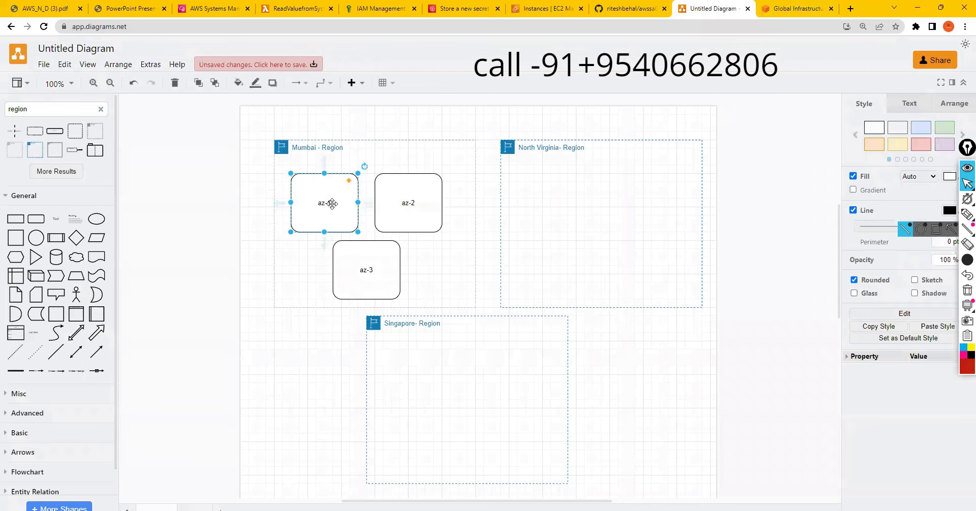
double_click(331, 204)
left_click(332, 203)
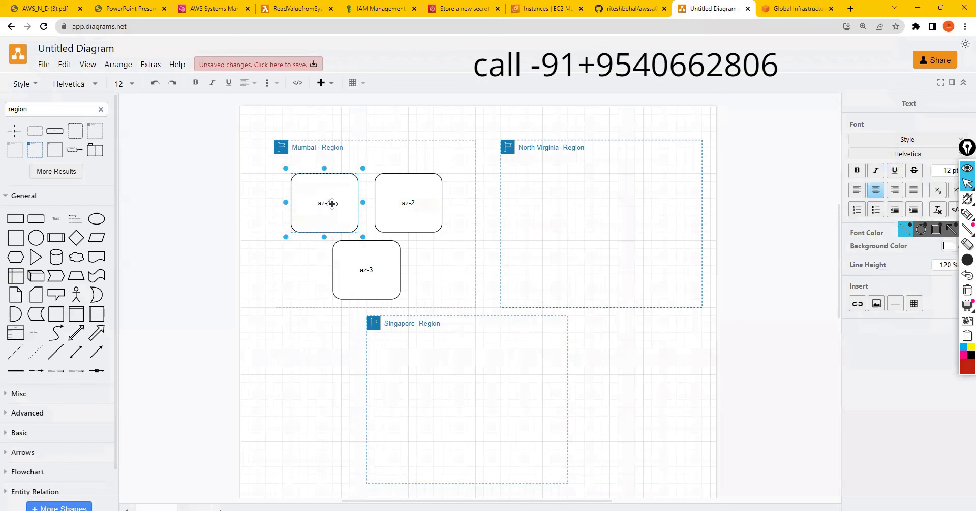
key("Return")
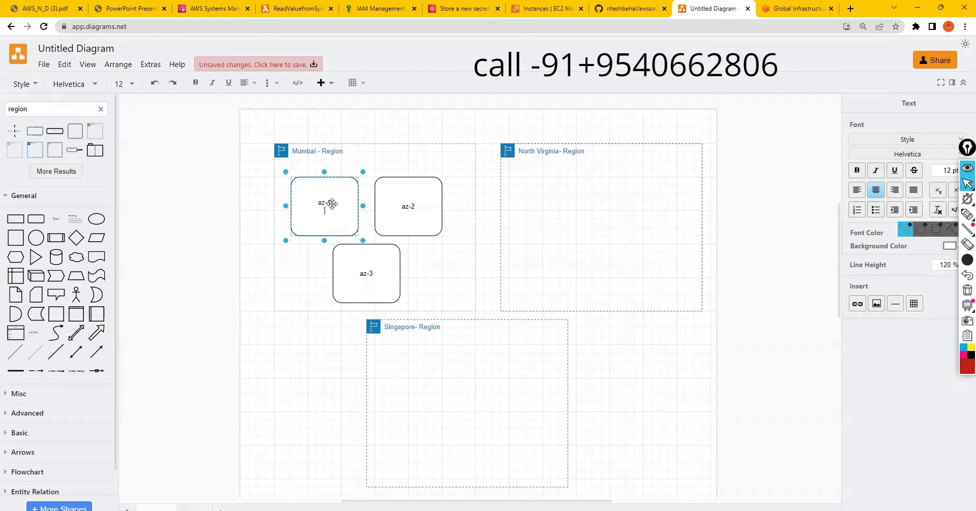
type("Location1")
Step: Add a second line reading "Location 2" to the az-2 box's label
left_click(415, 210)
double_click(415, 210)
key("End")
key("Return")
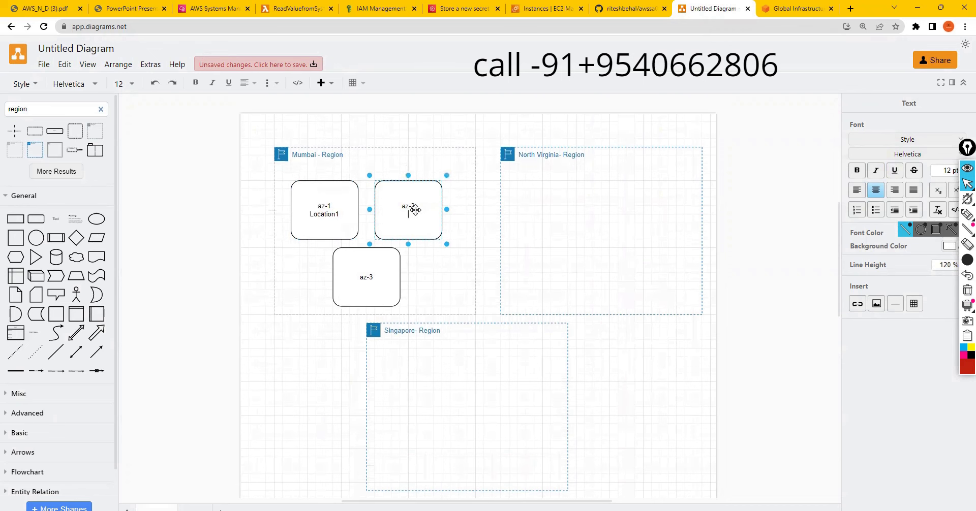
type("Location1")
key("BackSpace")
type("2")
key("Escape")
left_click(370, 188)
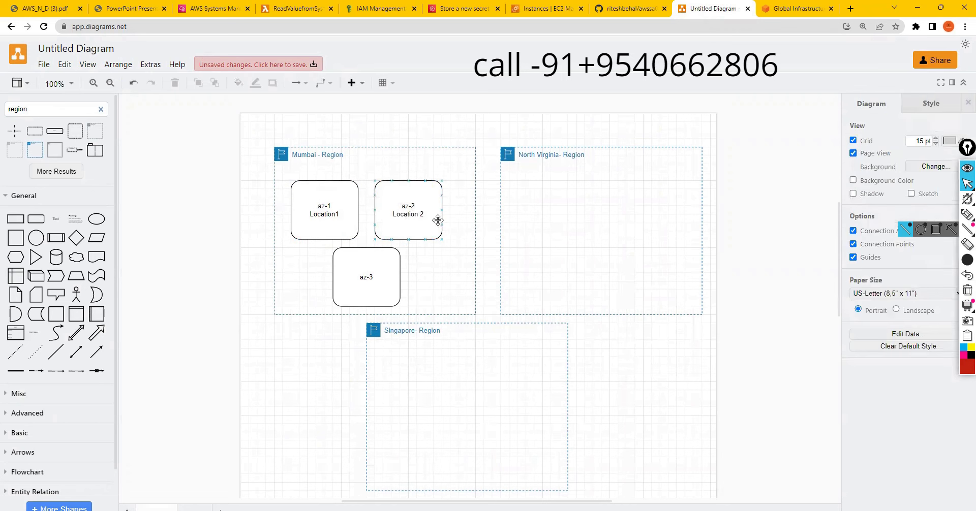
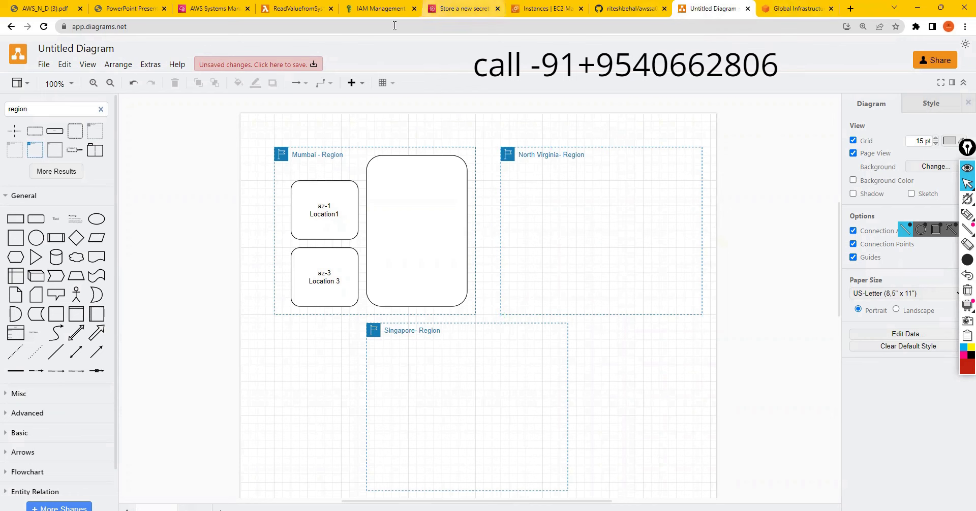
Step: Switch to the AWS console, open the EC2 service and list the running instances
left_click(488, 13)
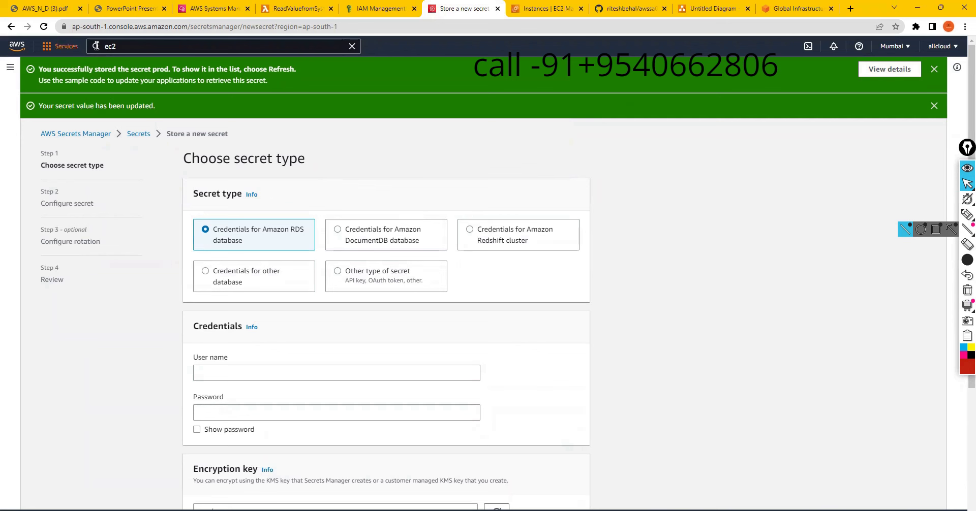
left_click(135, 46)
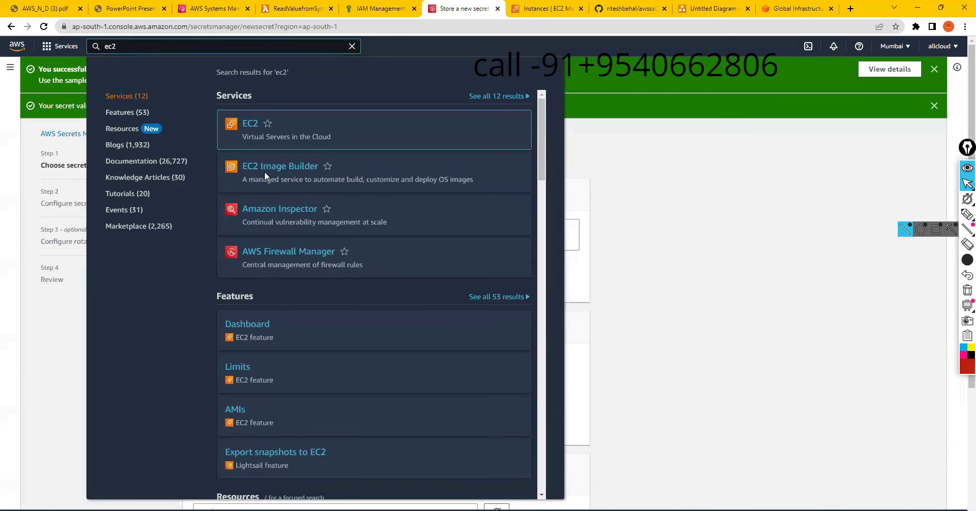
mouse_move(248, 141)
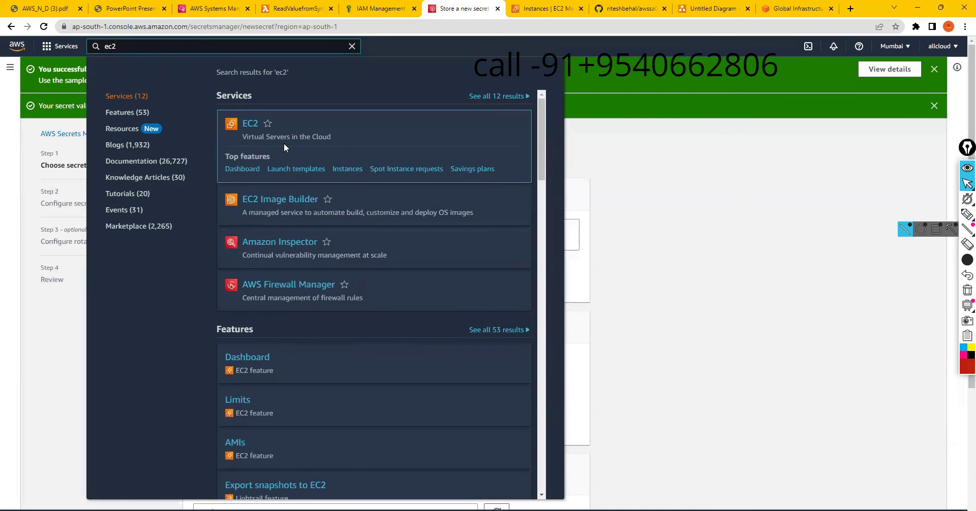
left_click(251, 125)
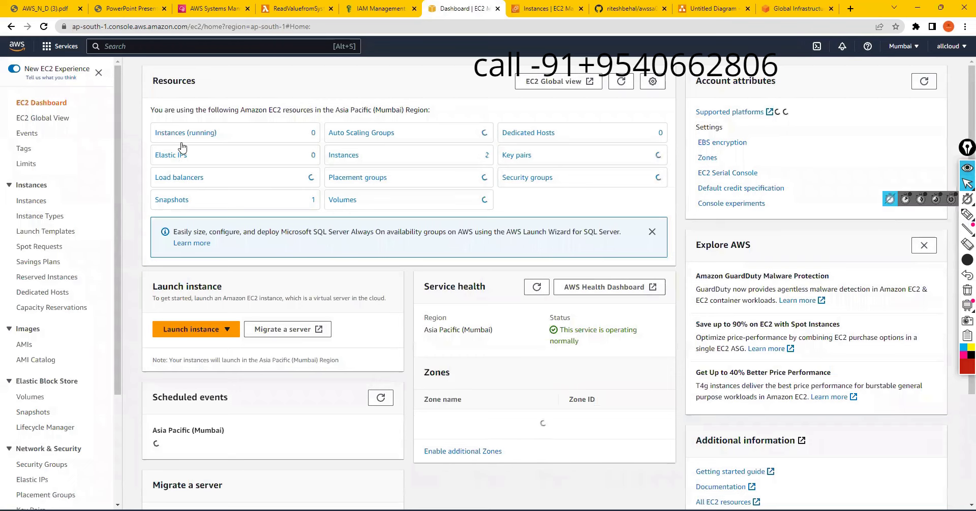
left_click(253, 117)
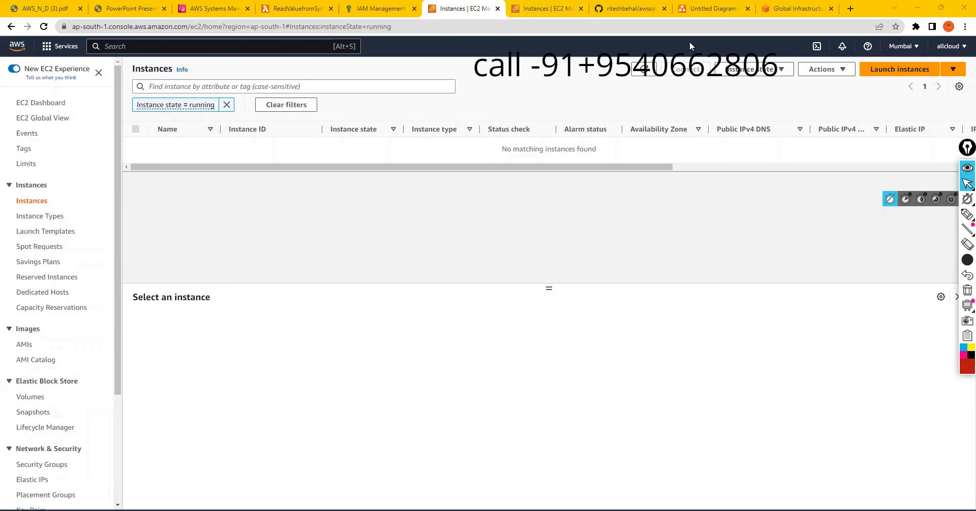
Step: Return to the region diagram and examine the availability zone boxes inside the Mumbai region
left_click(713, 9)
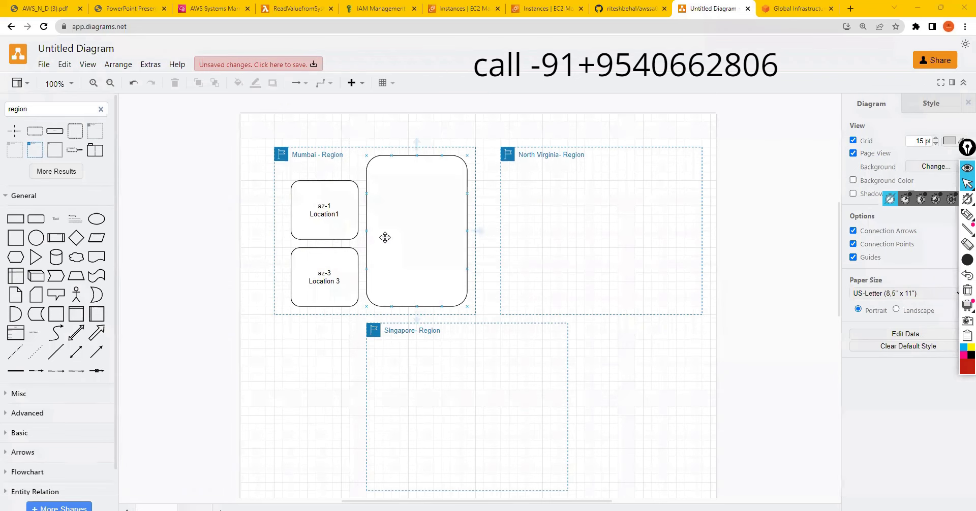
left_click(301, 161)
left_click(751, 117)
left_click(333, 204)
left_click(412, 236)
left_click(334, 224)
left_click(433, 196)
left_click(336, 203)
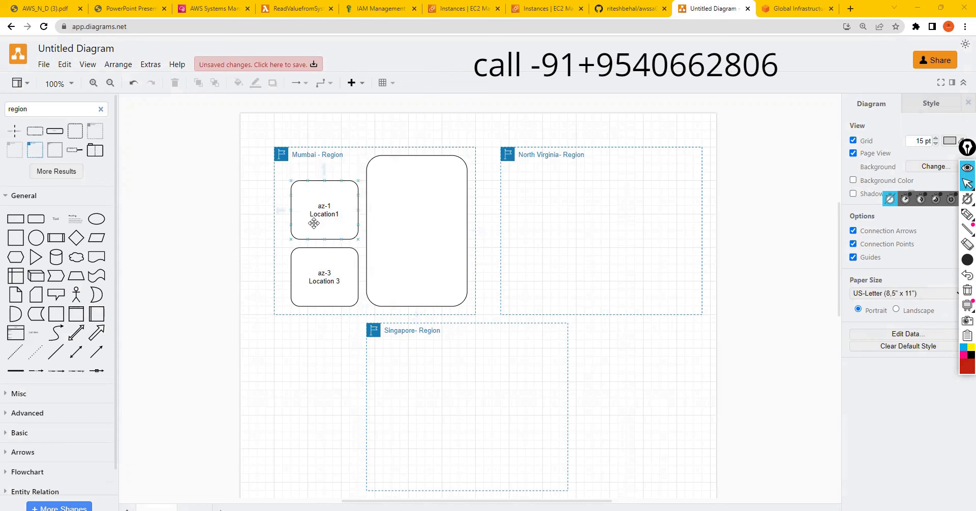
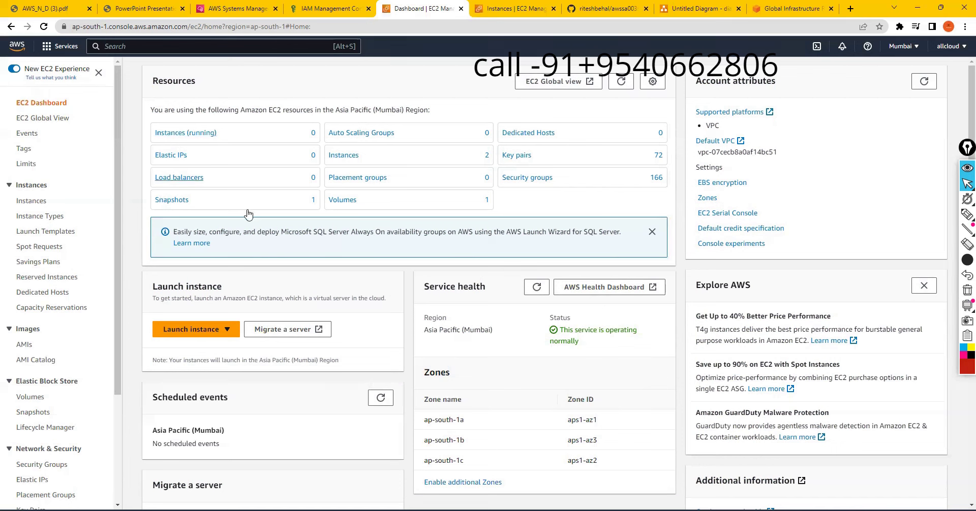
Step: List the running EC2 instances, view them for US East (N. Virginia) and return to Asia Pacific (Mumbai)
left_click(183, 133)
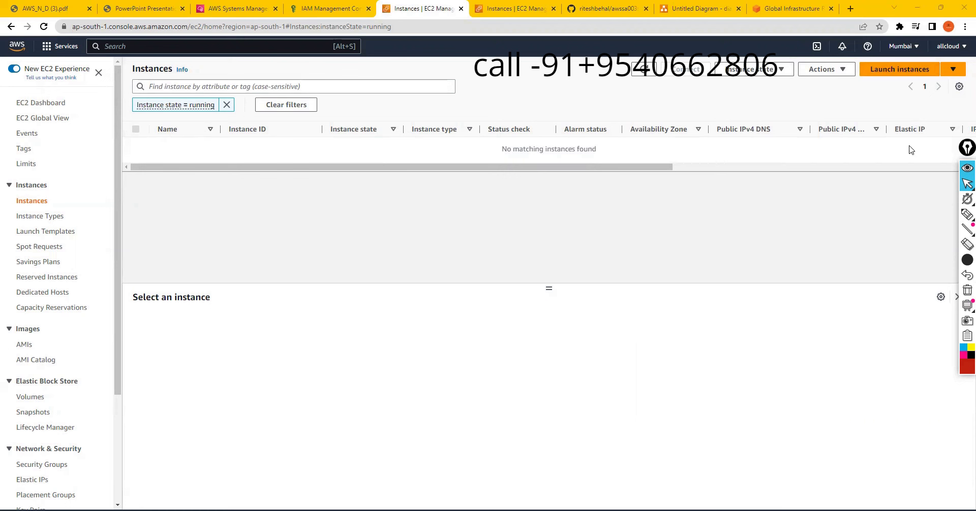
left_click(920, 47)
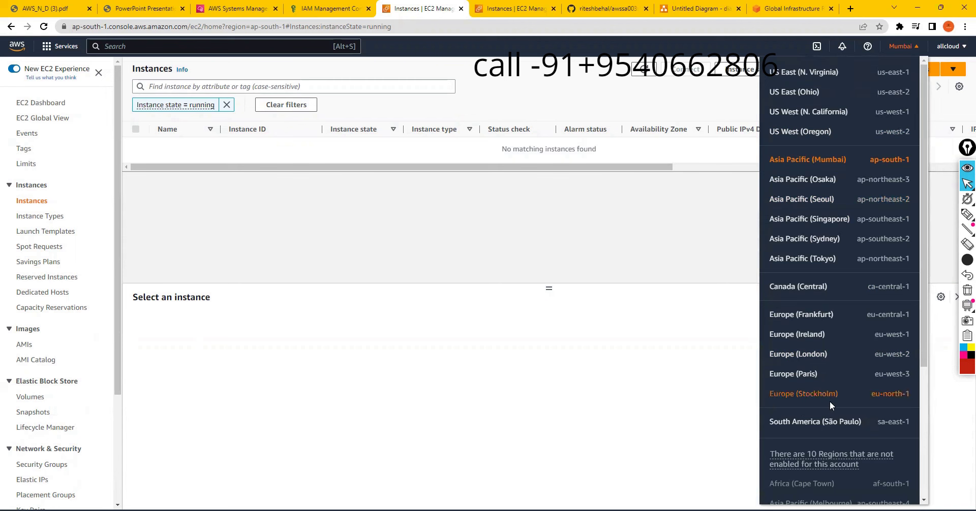
left_click(820, 76)
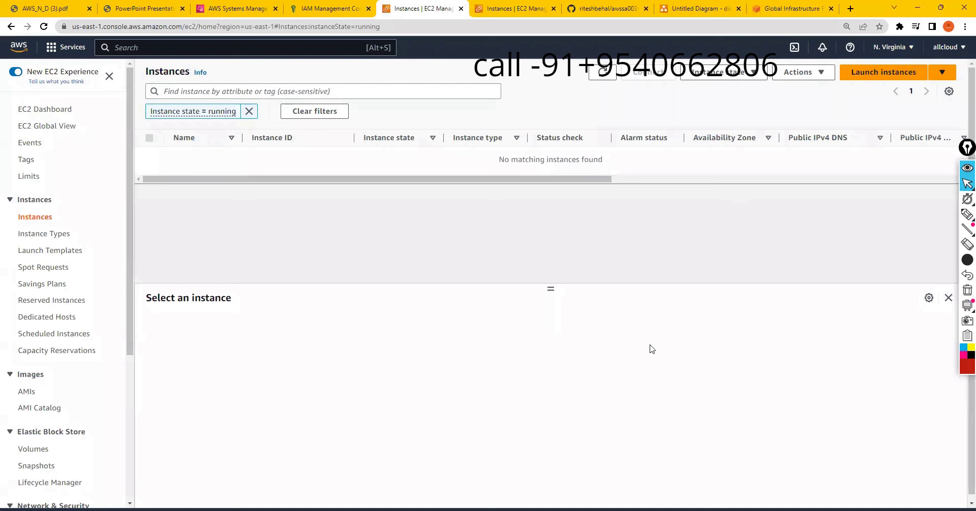
left_click(901, 48)
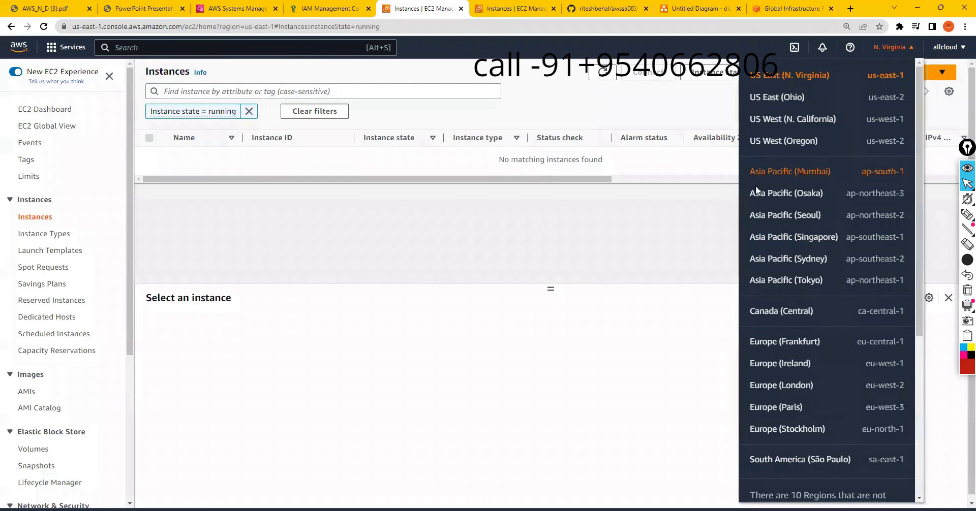
left_click(798, 175)
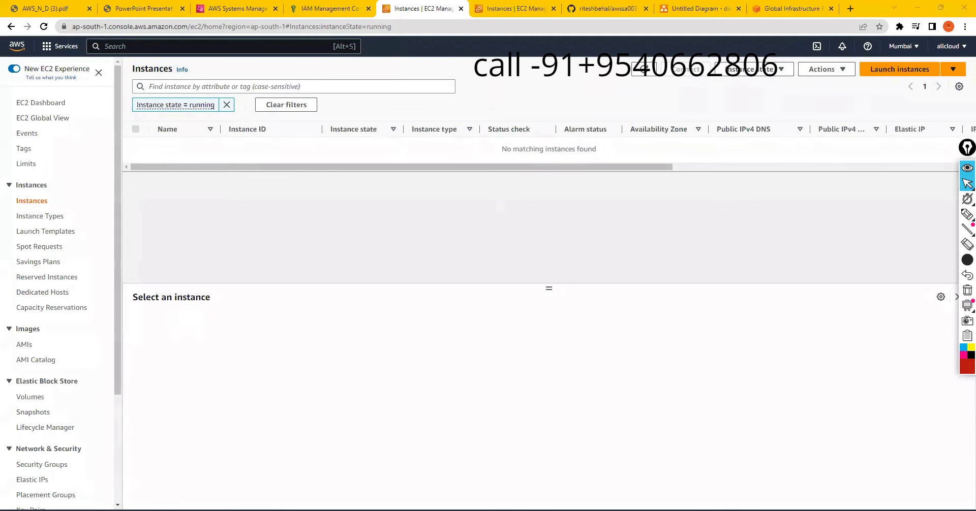
Step: Review the line about creating an EC2 instance with the Windows operating system in the Notepad notes, and minimise them
mouse_move(633, 510)
left_click(688, 483)
left_click(233, 138)
left_click_drag(222, 127, 548, 127)
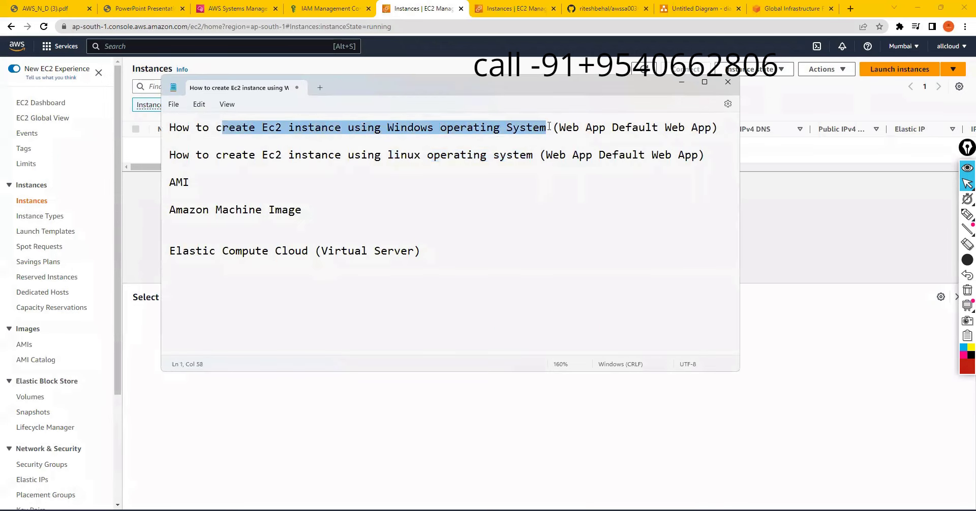
left_click(594, 128)
left_click(680, 83)
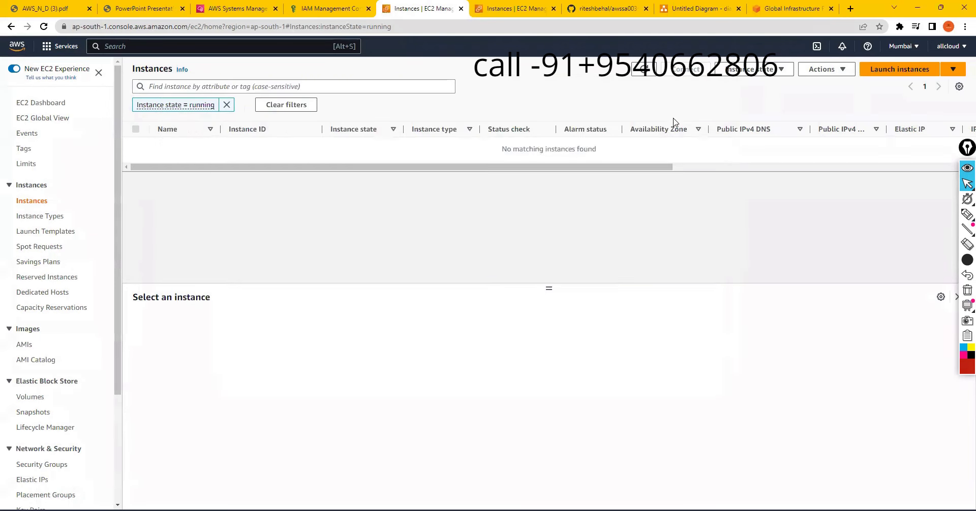
Step: Start launching a new EC2 instance and name it "WindowWebServer"
left_click(903, 73)
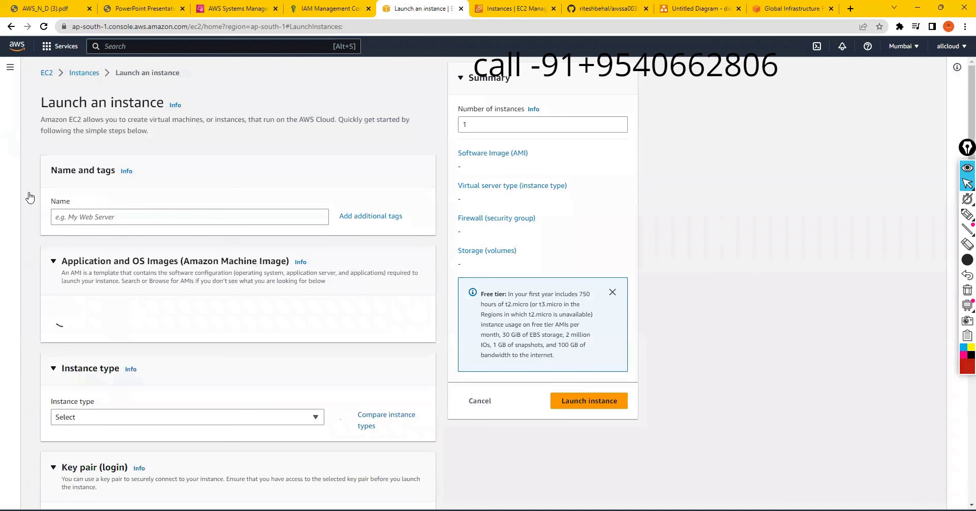
left_click(83, 217)
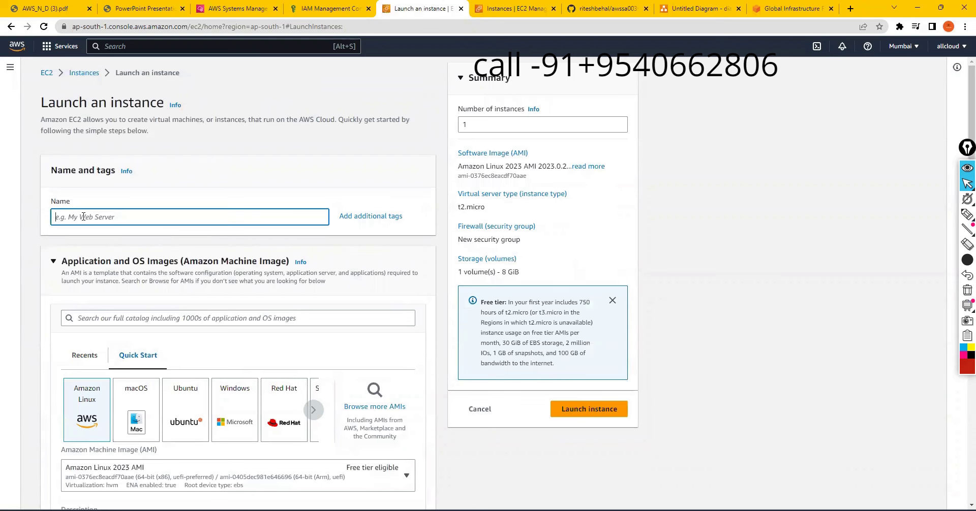
type("Web")
type("Server")
type("Wind")
type("ow")
scroll(142, 223, "down", 1)
scroll(141, 224, "down", 1)
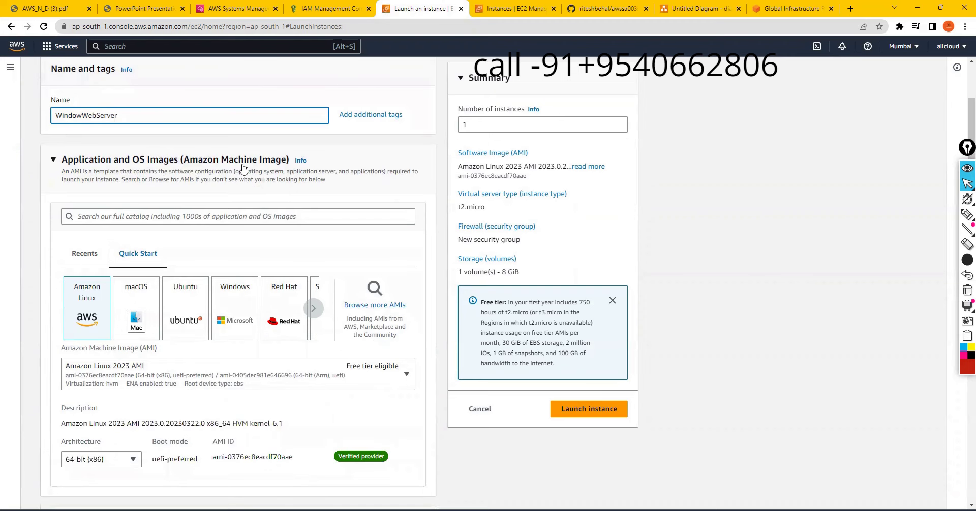
Step: Review the "Amazon Machine Image" line in the Notepad notes and return to the instance launch form
mouse_move(635, 509)
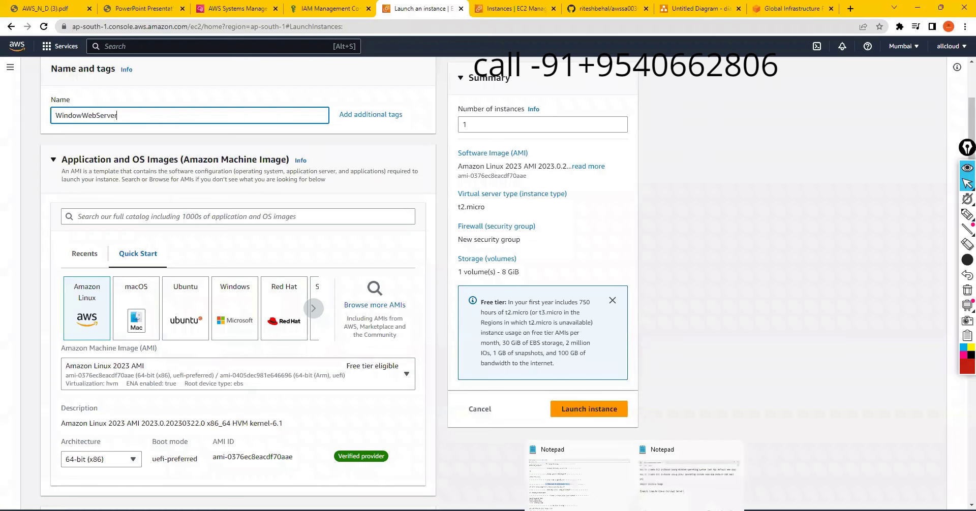
left_click(681, 478)
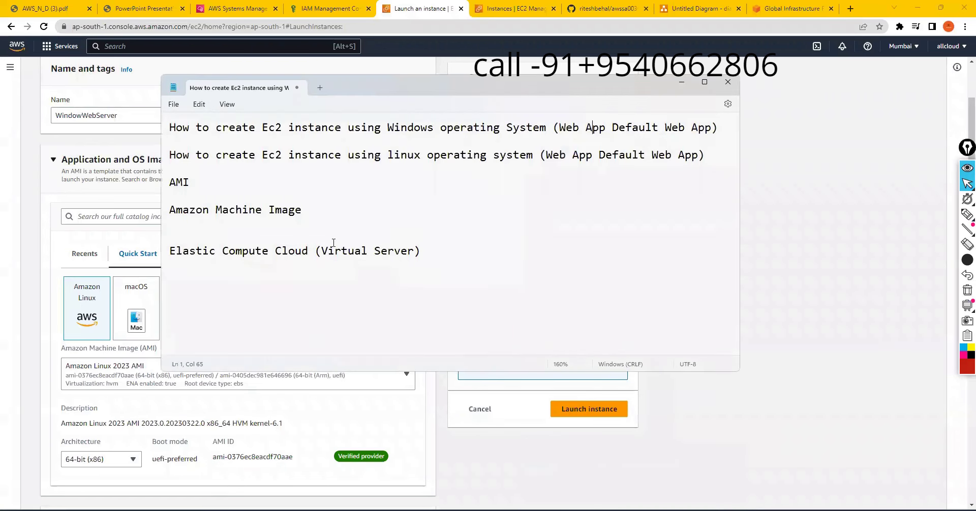
left_click_drag(315, 209, 155, 210)
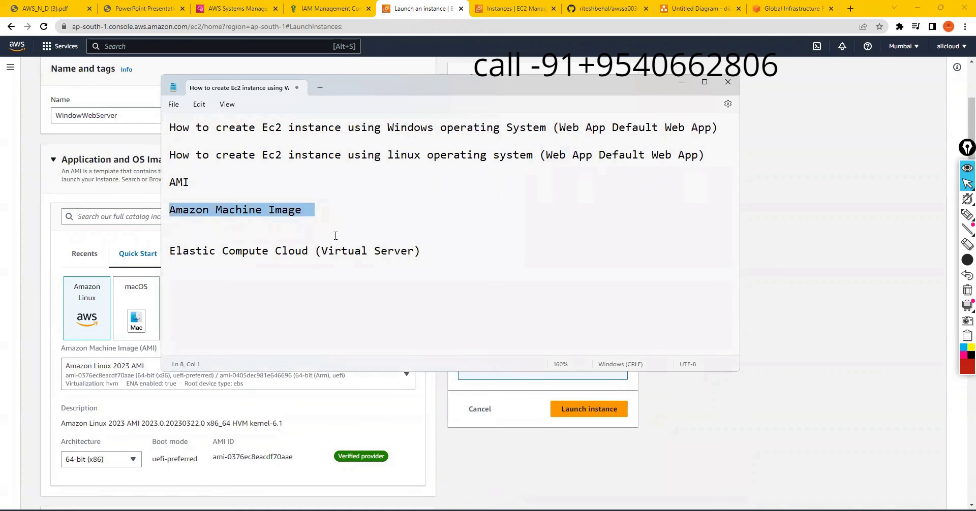
left_click(32, 239)
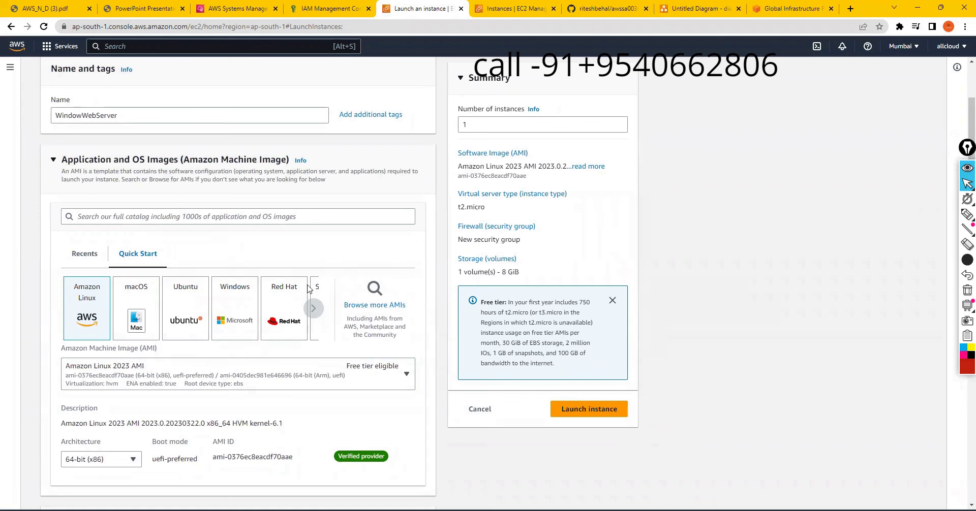
Step: Search Google in a new browser tab for EC2 instance types and open the AWS page describing them
scroll(309, 289, "down", 4)
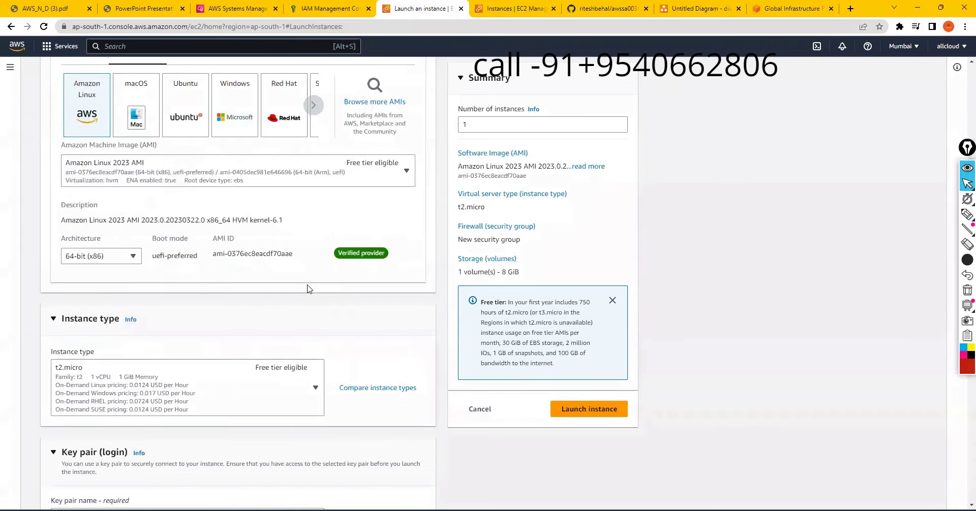
scroll(307, 289, "down", 2)
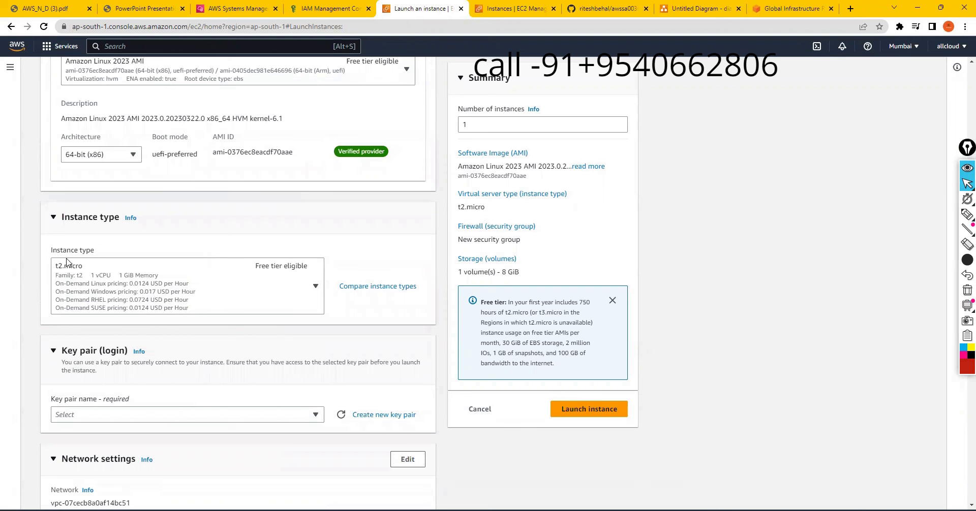
right_click(386, 286)
left_click(831, 6)
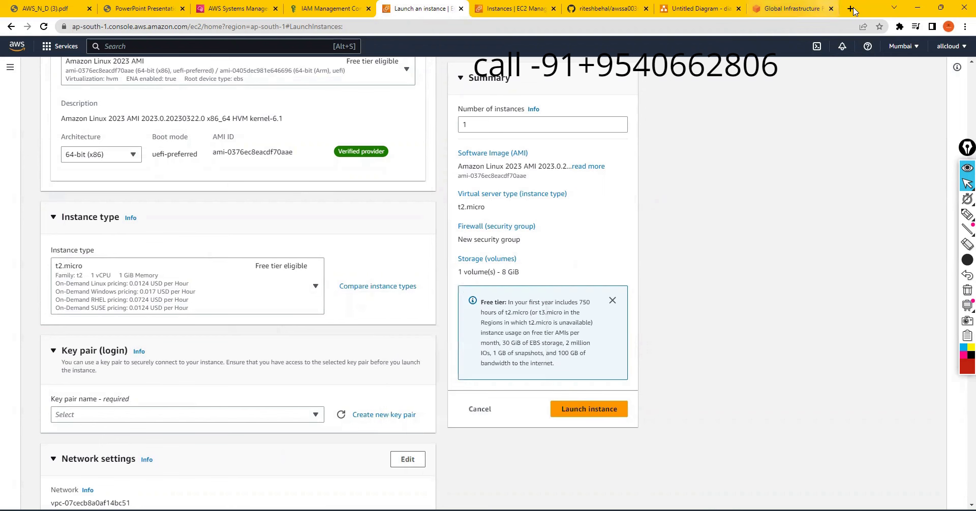
left_click(850, 9)
type("g")
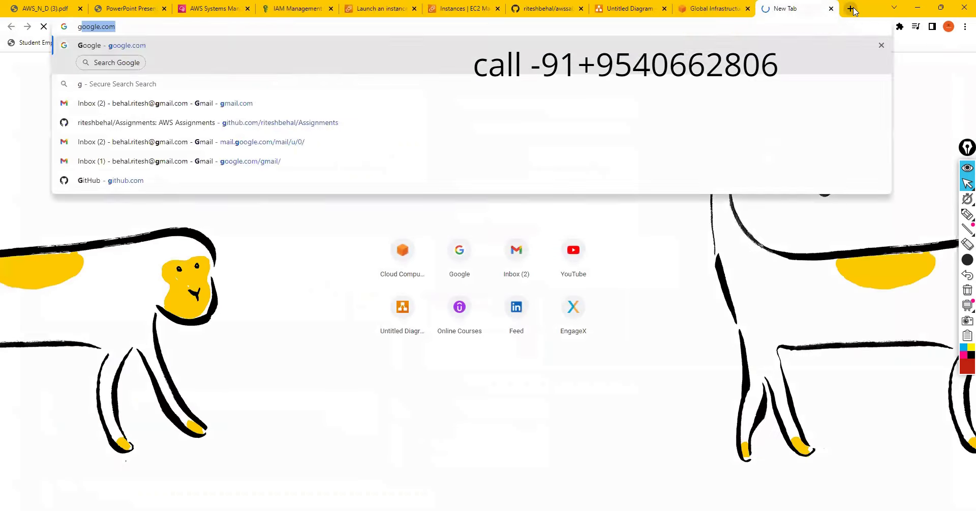
key("Return")
type("ec")
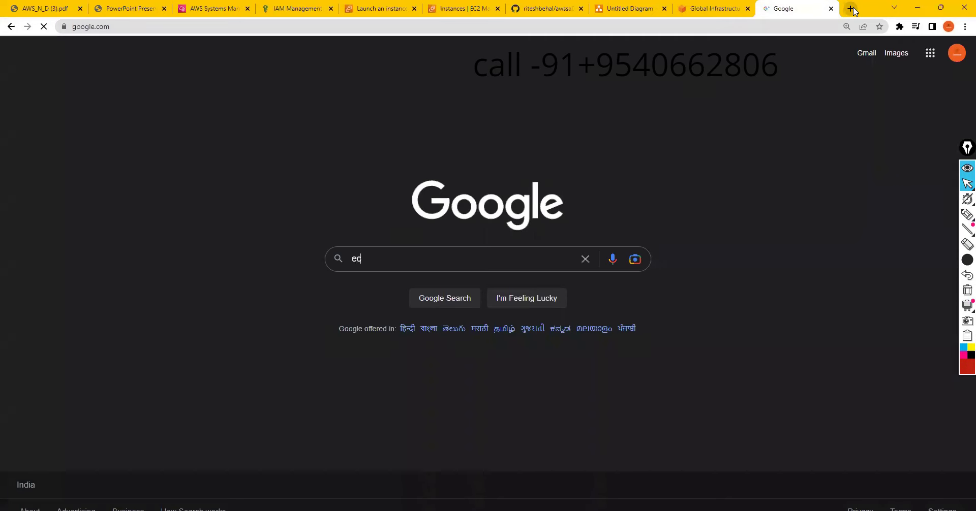
type("2 inst")
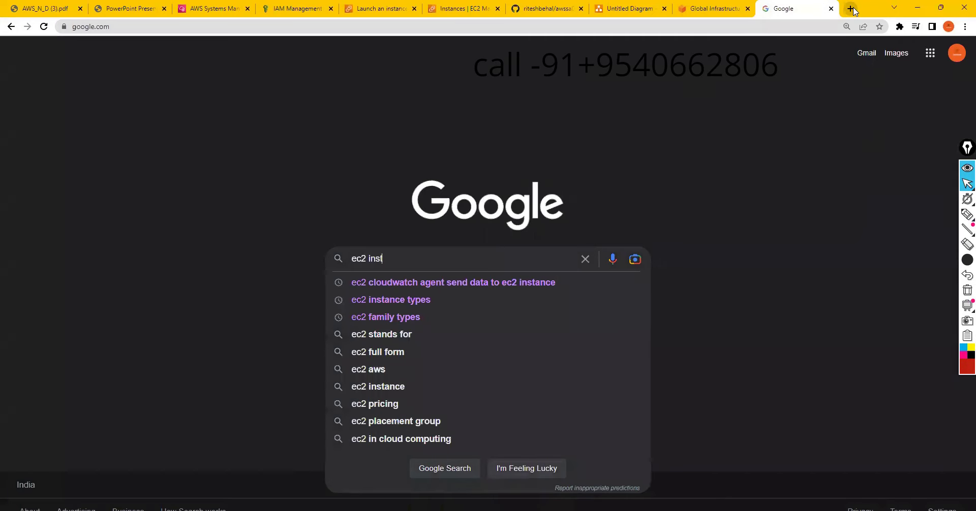
left_click(377, 283)
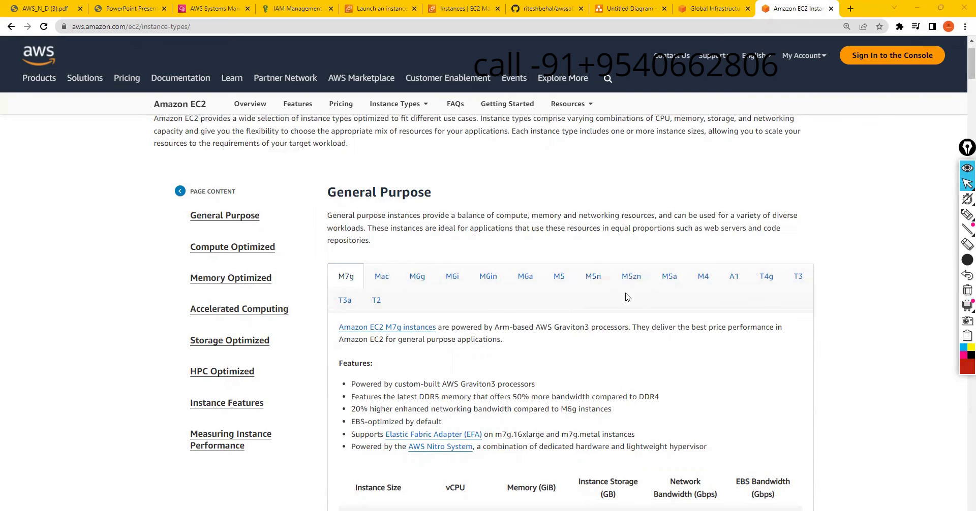
Step: Examine the General Purpose M7g size table, highlighting the m7g.4xlarge name and its memory value
scroll(626, 295, "down", 5)
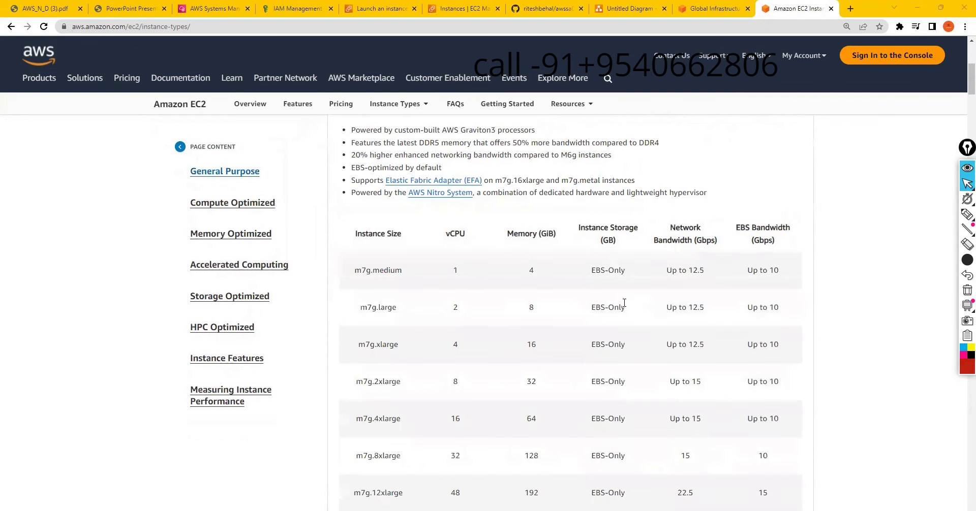
left_click_drag(527, 419, 544, 421)
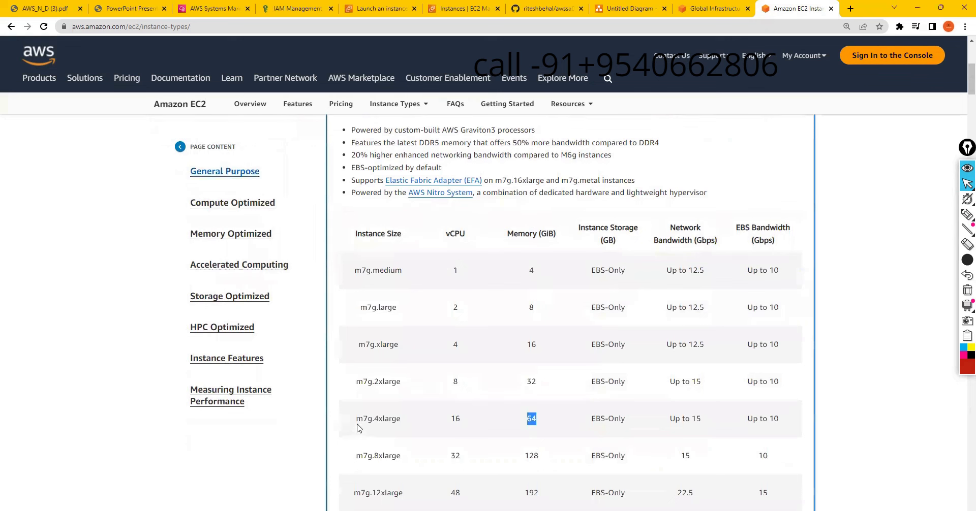
left_click_drag(354, 425, 407, 425)
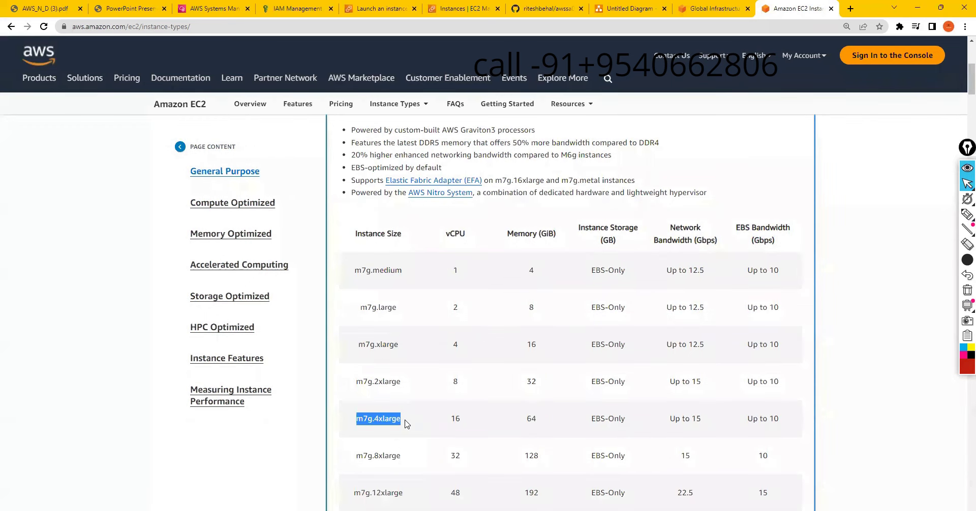
Step: Examine the R5a sizes in the Memory Optimized section, highlighting the memory of r5a.24xlarge and r5ad.24xlarge
left_click(247, 236)
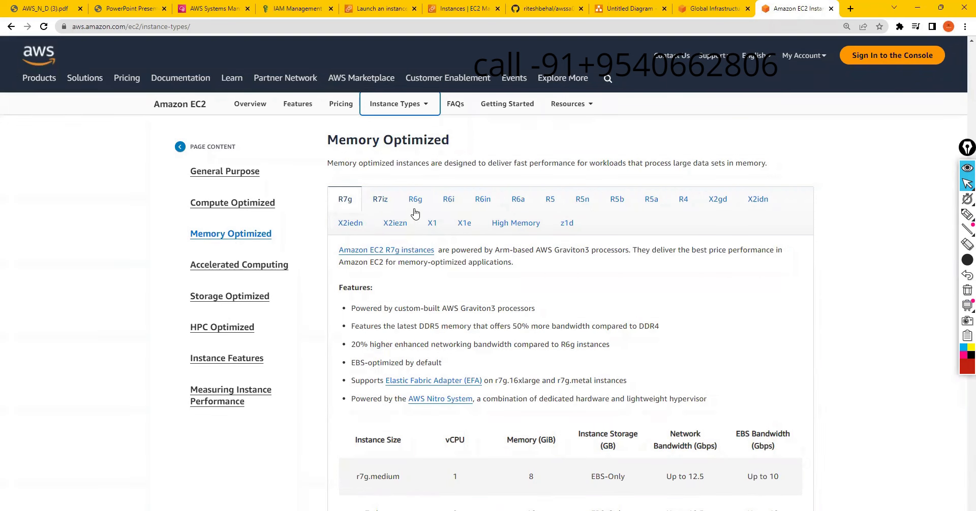
scroll(473, 220, "down", 4)
scroll(571, 394, "up", 3)
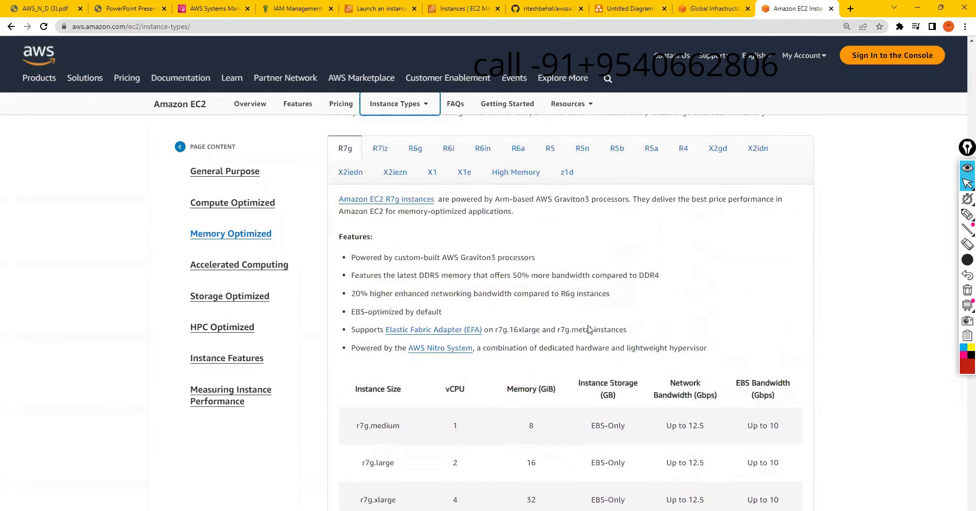
left_click(650, 149)
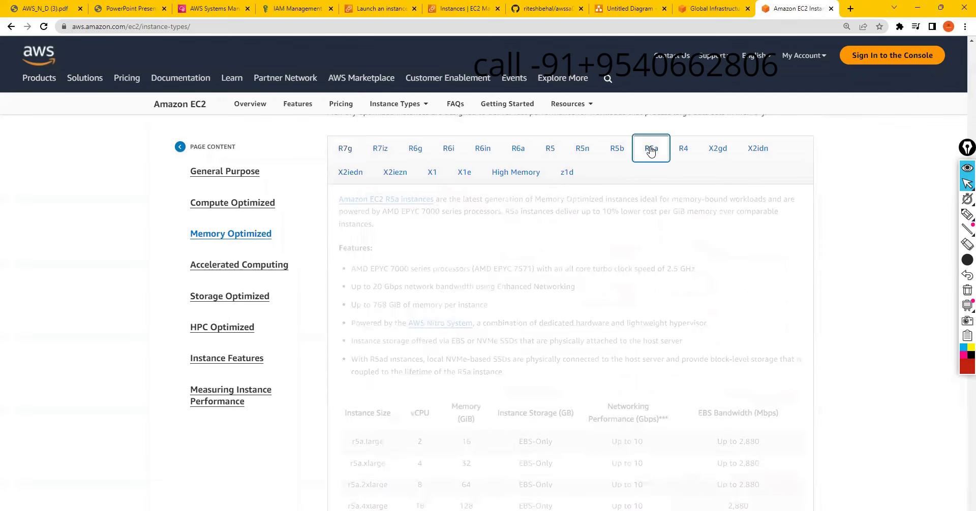
scroll(598, 356, "down", 3)
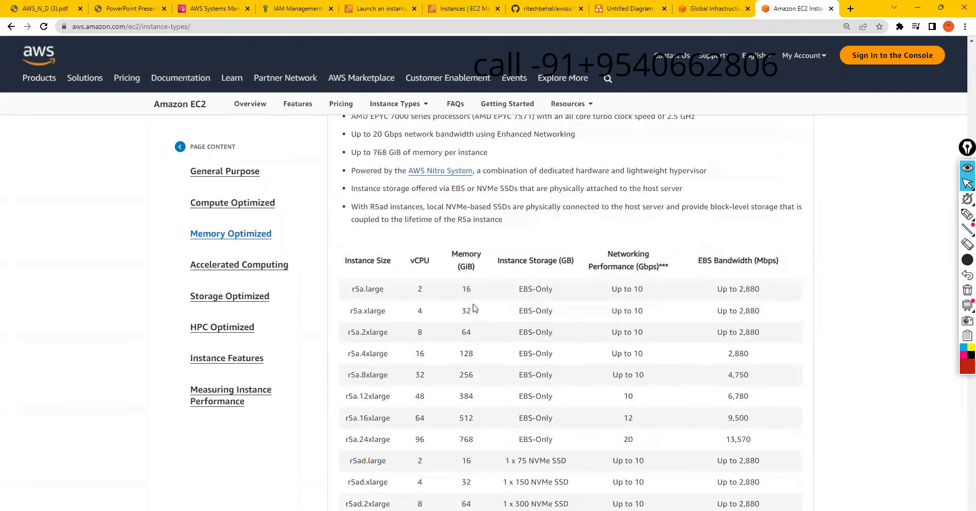
scroll(505, 301, "down", 1)
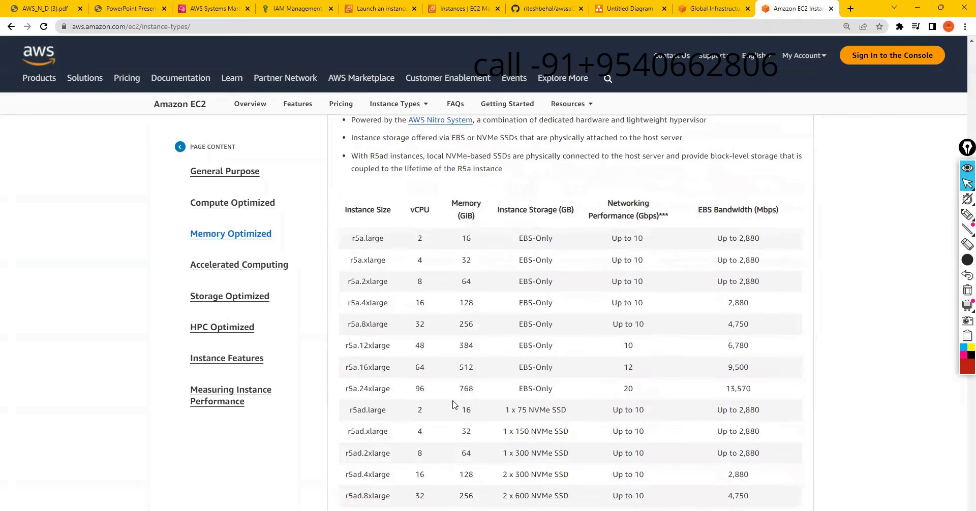
double_click(463, 389)
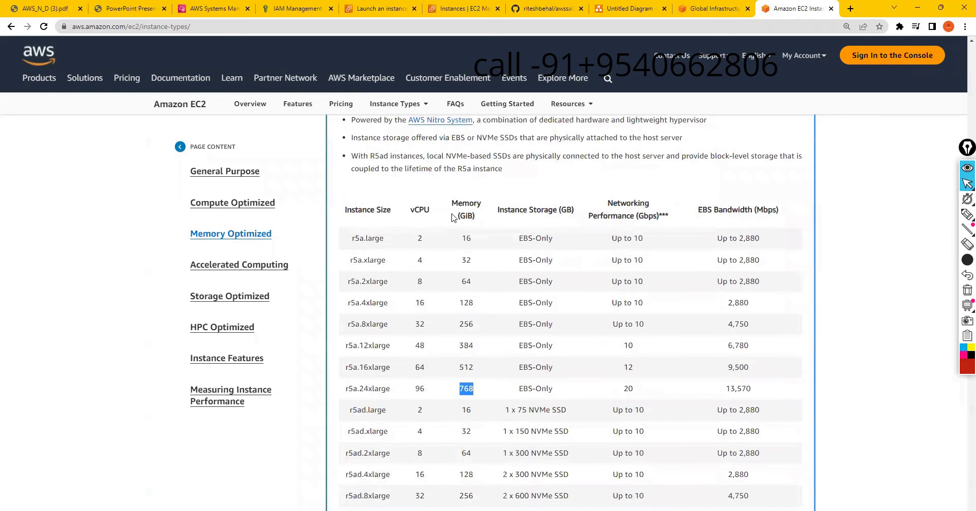
scroll(452, 218, "down", 4)
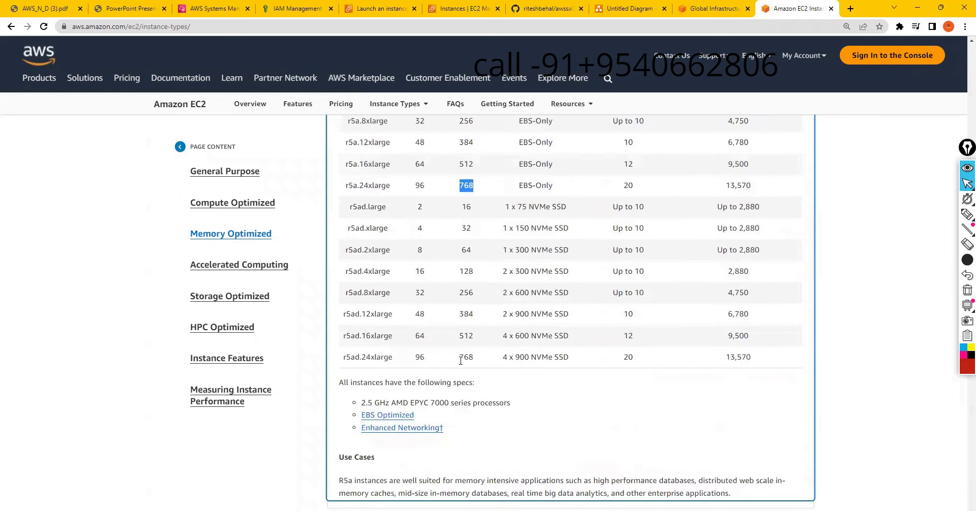
double_click(463, 357)
scroll(481, 357, "up", 3)
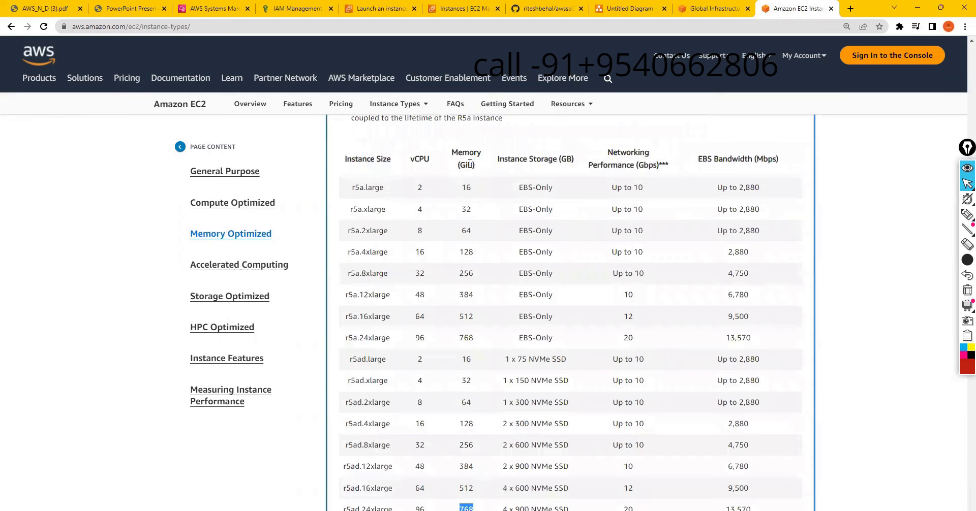
scroll(469, 163, "up", 7)
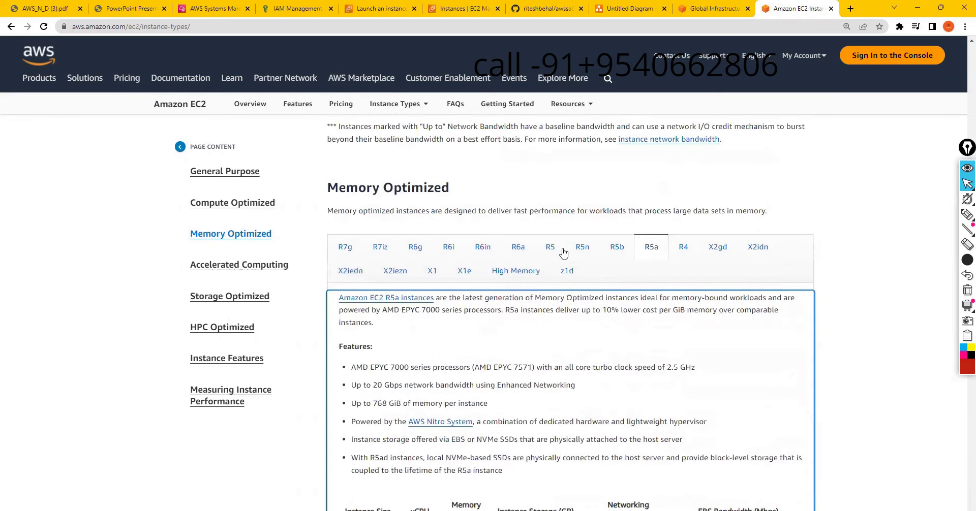
Step: Examine the High Memory instance sizes, highlighting the memory of u-24tb1.metal, and return to the General Purpose section
left_click(511, 274)
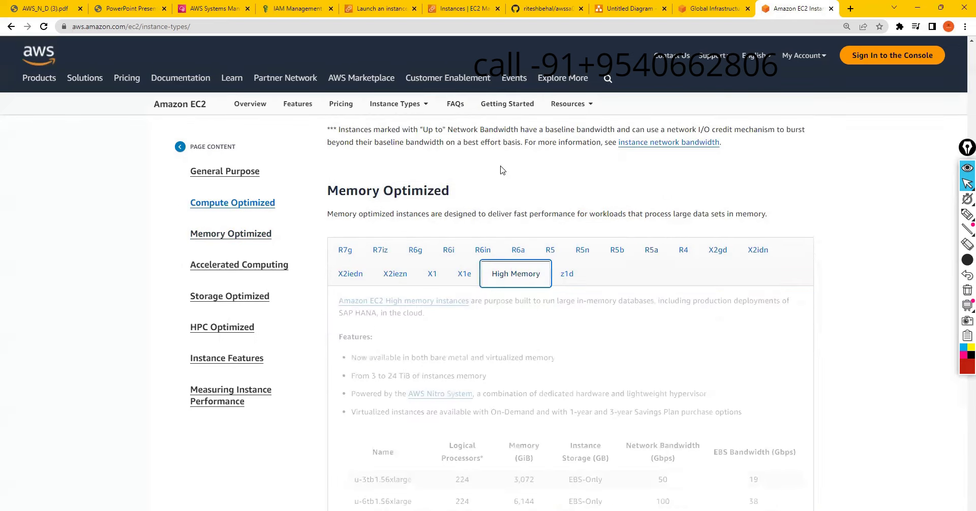
scroll(634, 376, "down", 1)
scroll(634, 376, "down", 6)
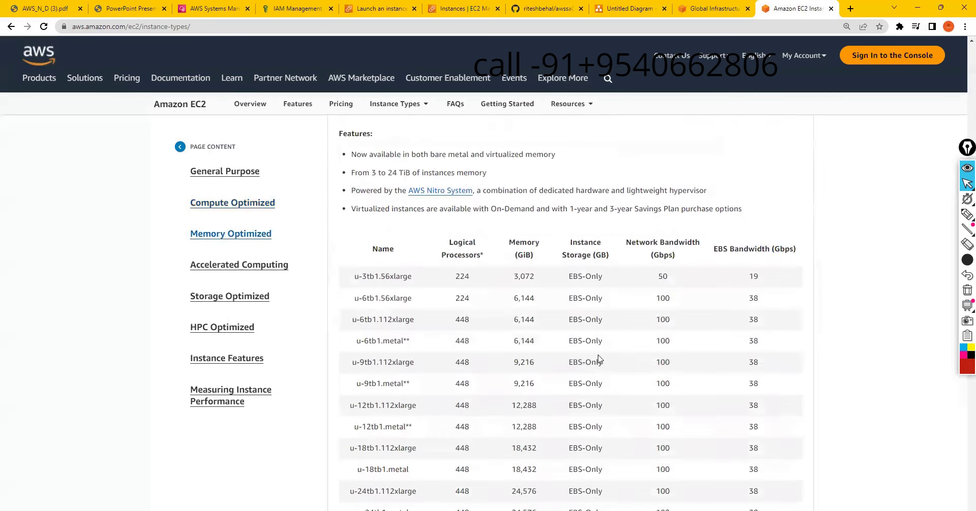
scroll(533, 285, "down", 1)
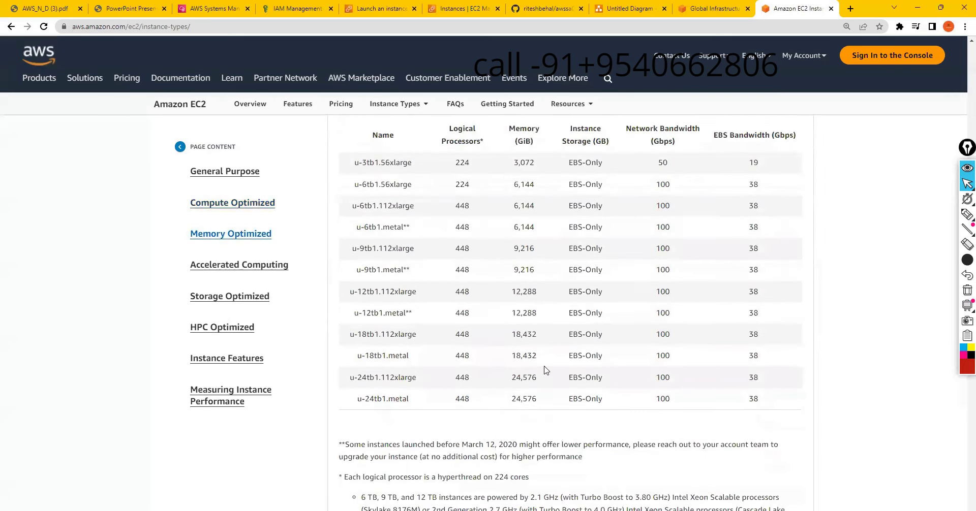
double_click(516, 360)
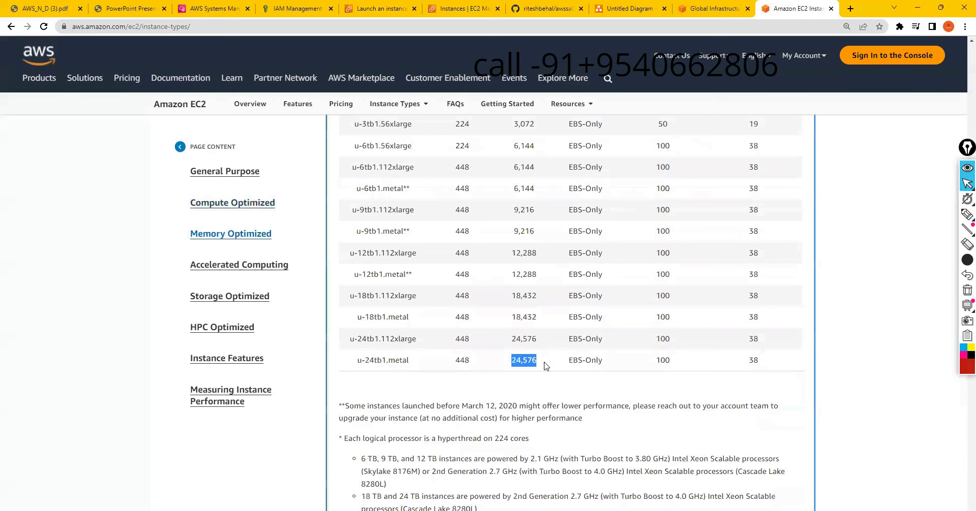
scroll(542, 366, "up", 3)
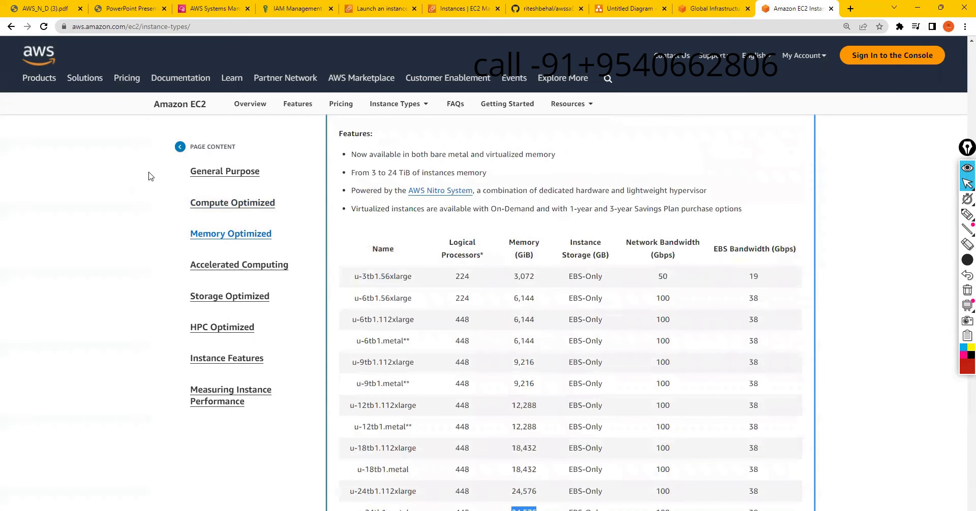
left_click(228, 174)
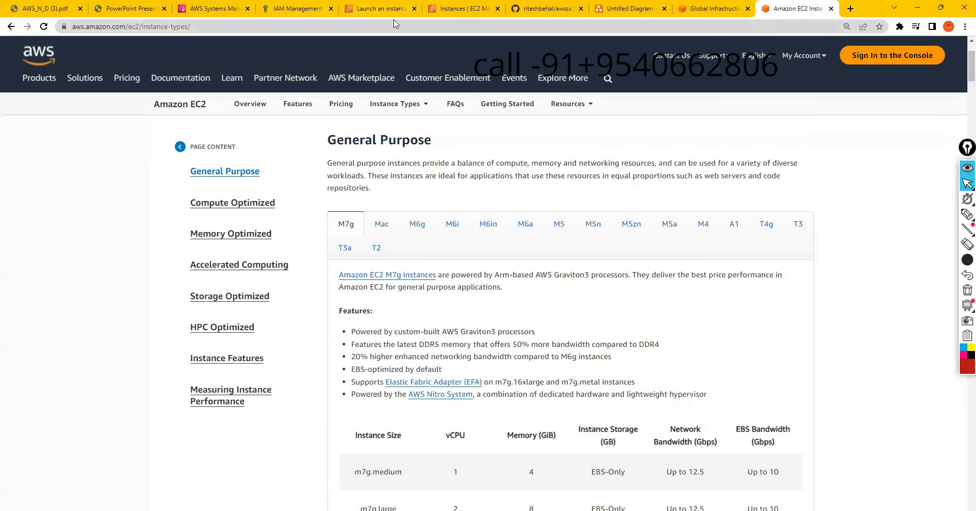
Step: Return to the instance launch form, browse the available instance types and set the instance type to t2.small
left_click(449, 14)
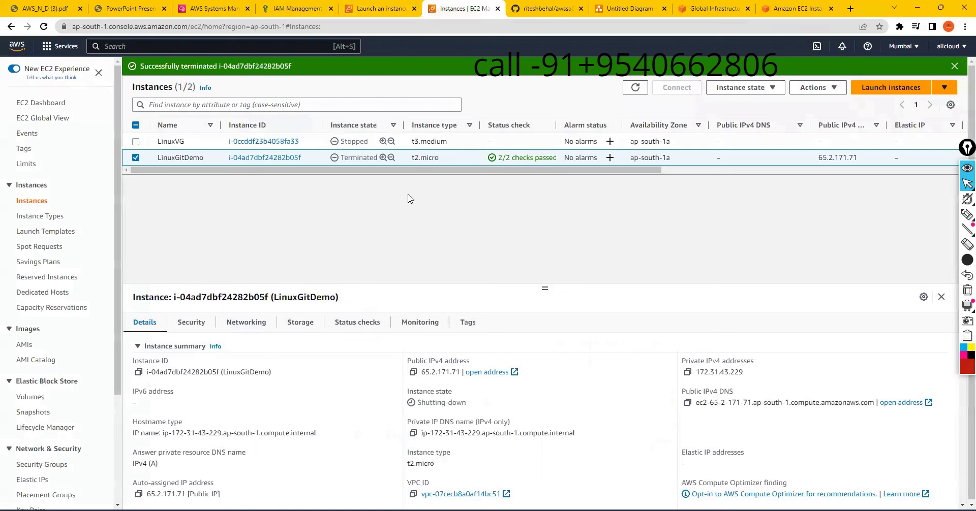
left_click(380, 8)
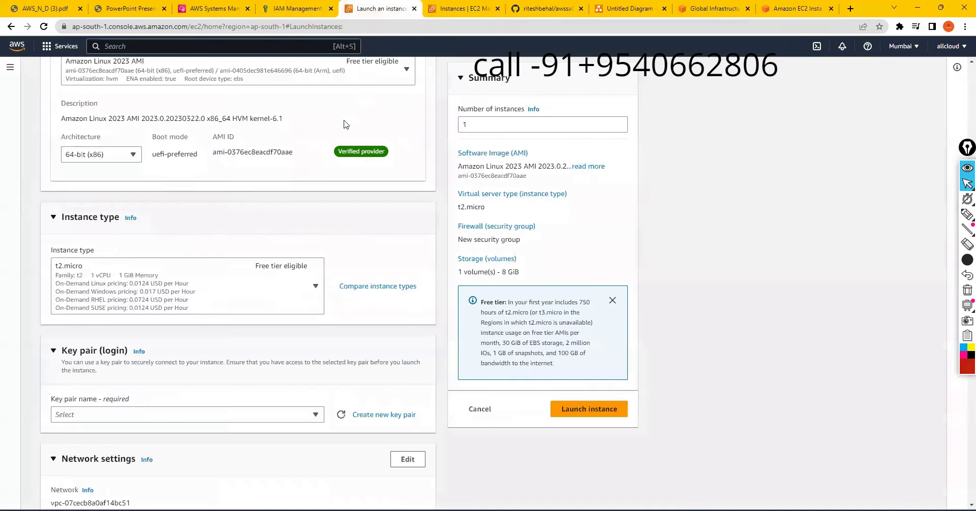
scroll(121, 290, "down", 1)
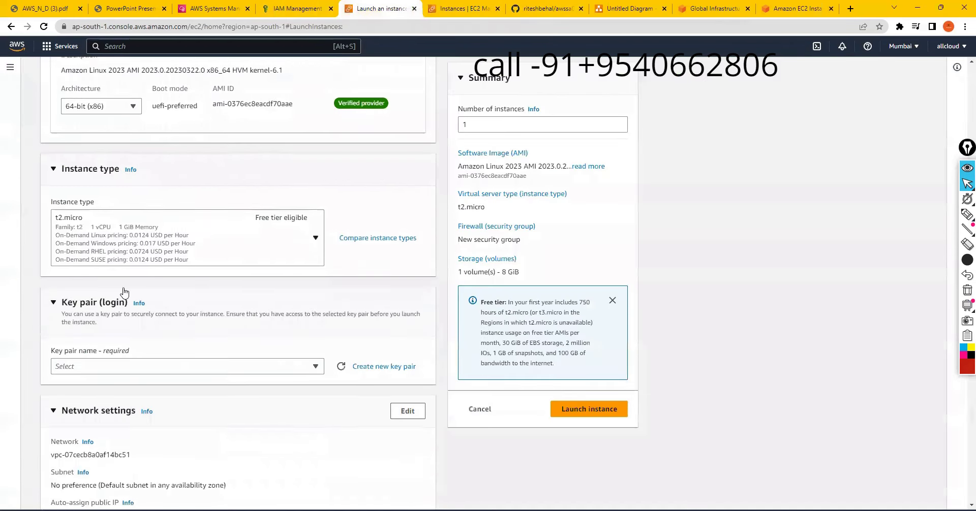
left_click(316, 237)
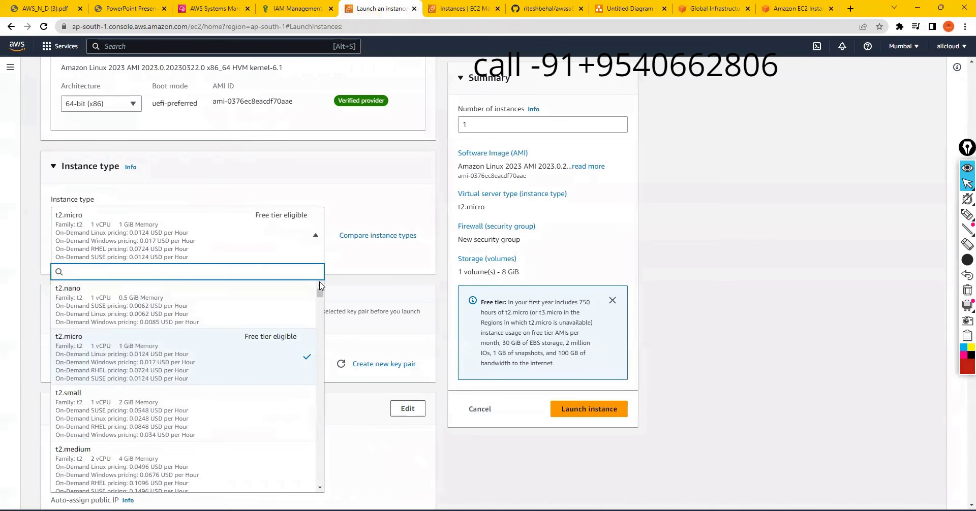
left_click_drag(320, 295, 321, 317)
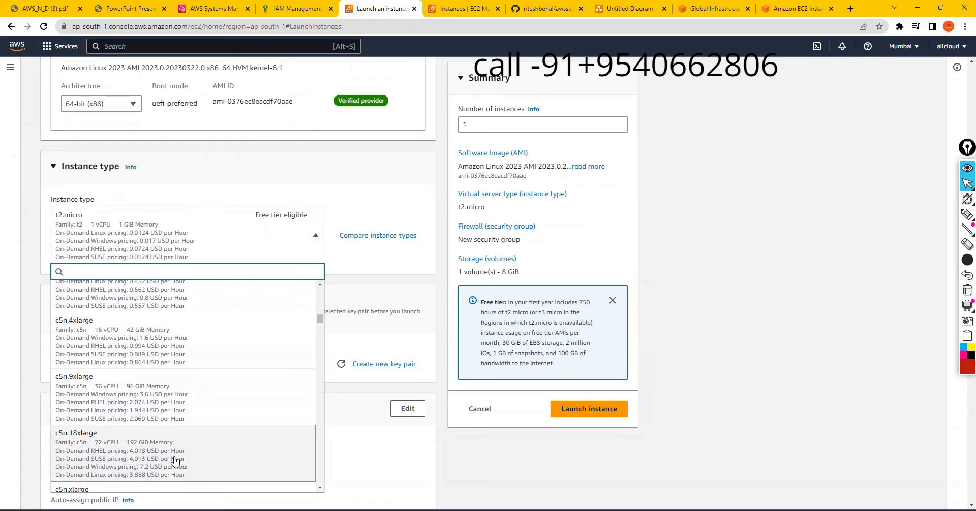
scroll(320, 318, "down", 10)
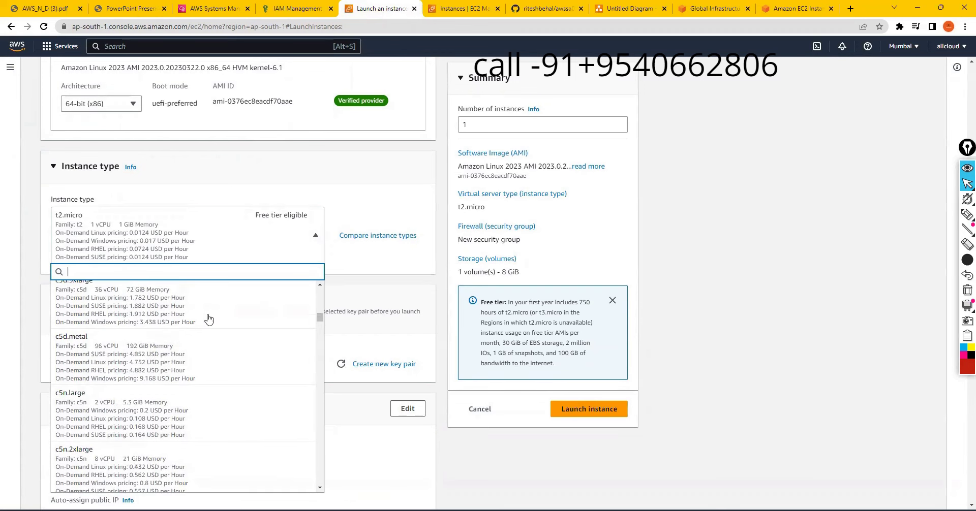
scroll(322, 316, "up", 10)
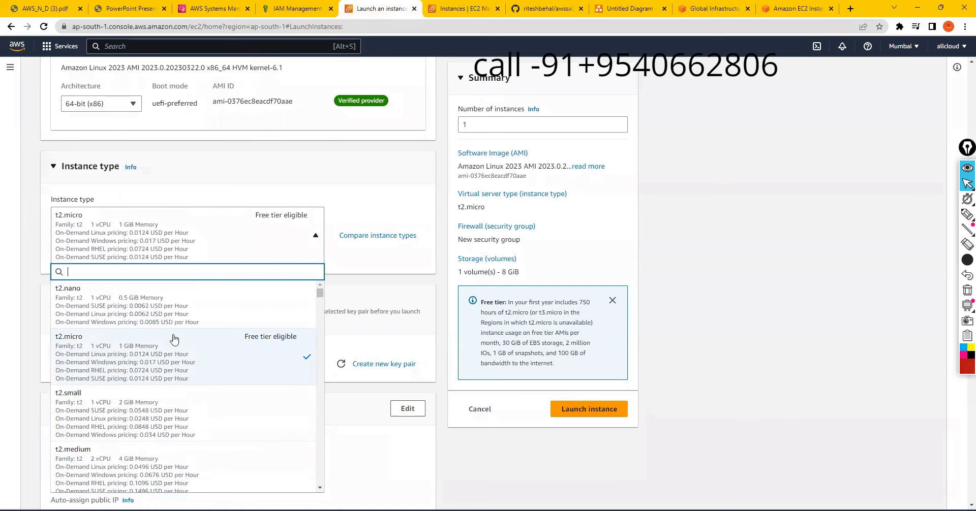
left_click(151, 419)
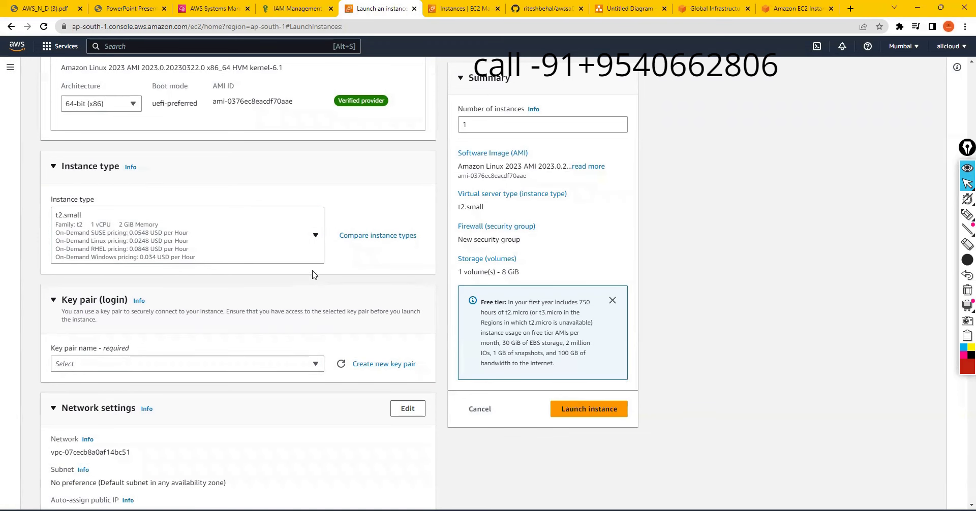
Step: Create a new RSA key pair named TestFile in .pem format for the instance login
scroll(276, 291, "down", 2)
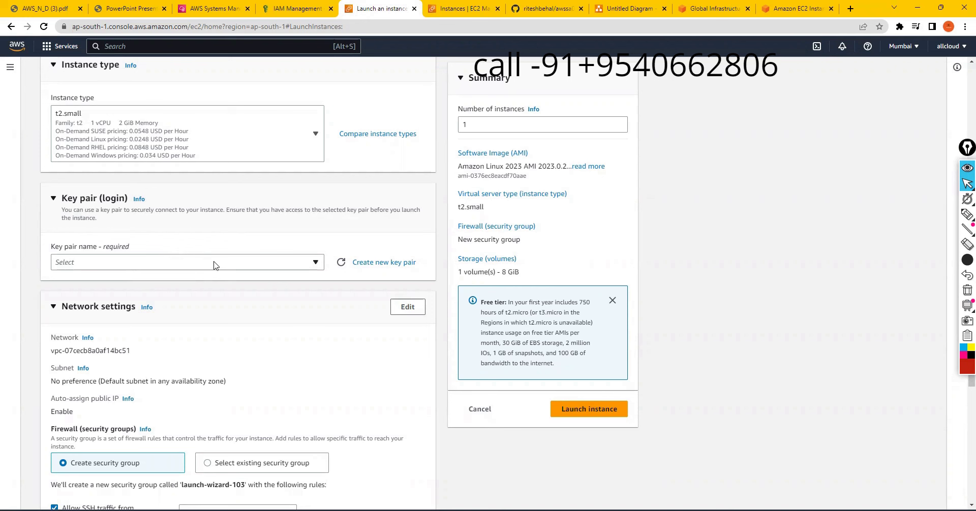
left_click(386, 264)
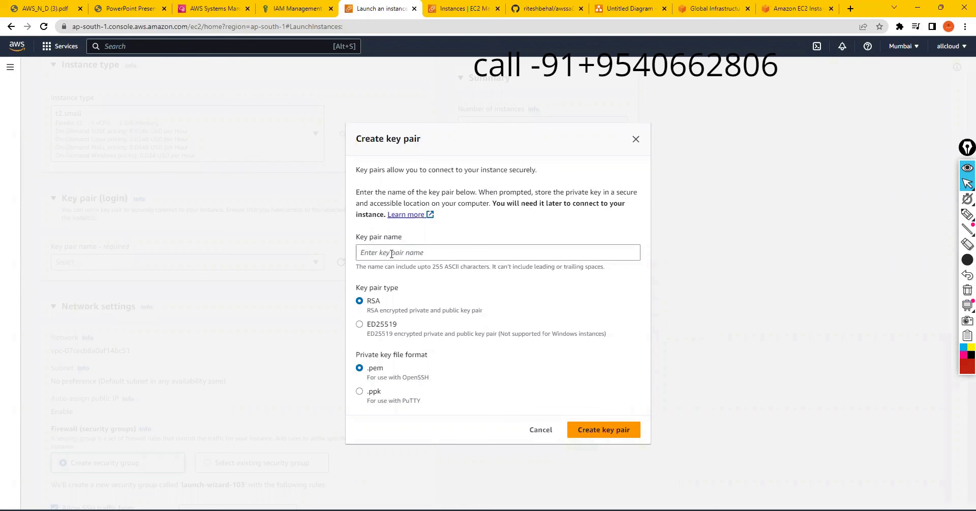
left_click(391, 253)
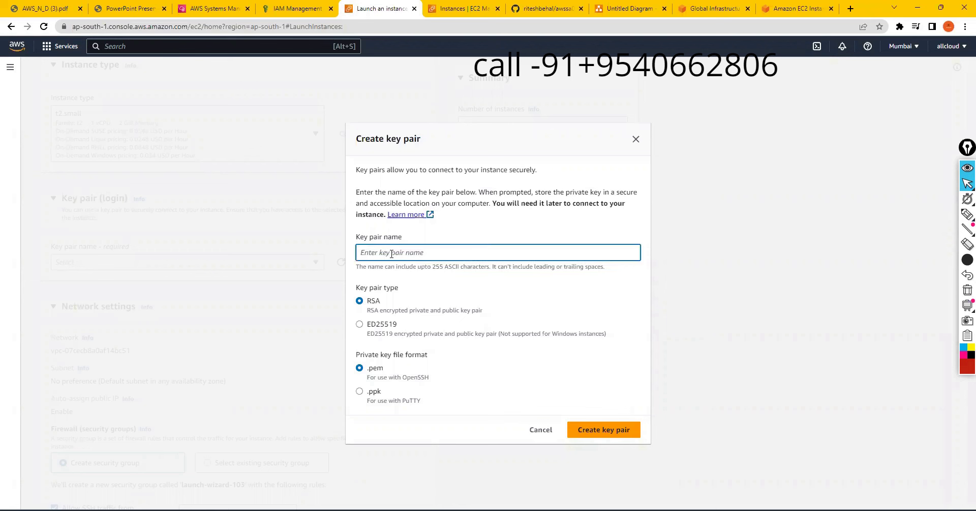
type("TestFile")
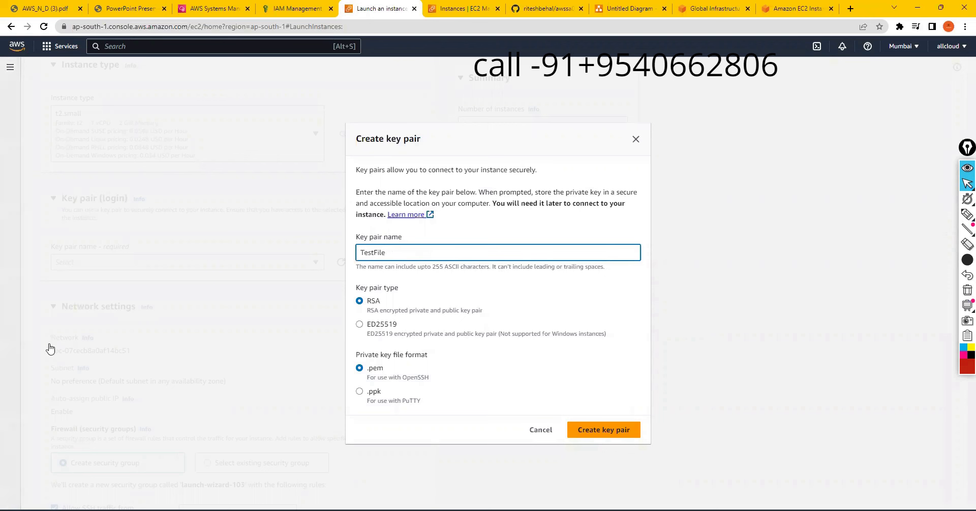
left_click(599, 434)
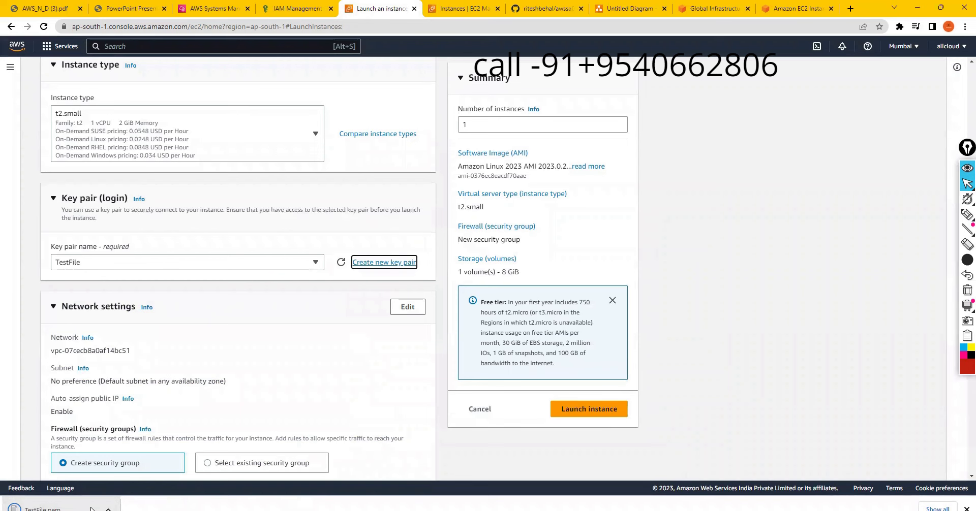
Step: Open the downloaded TestFile.pem, examine the private key text, then close the file and put the notes window away
left_click(92, 508)
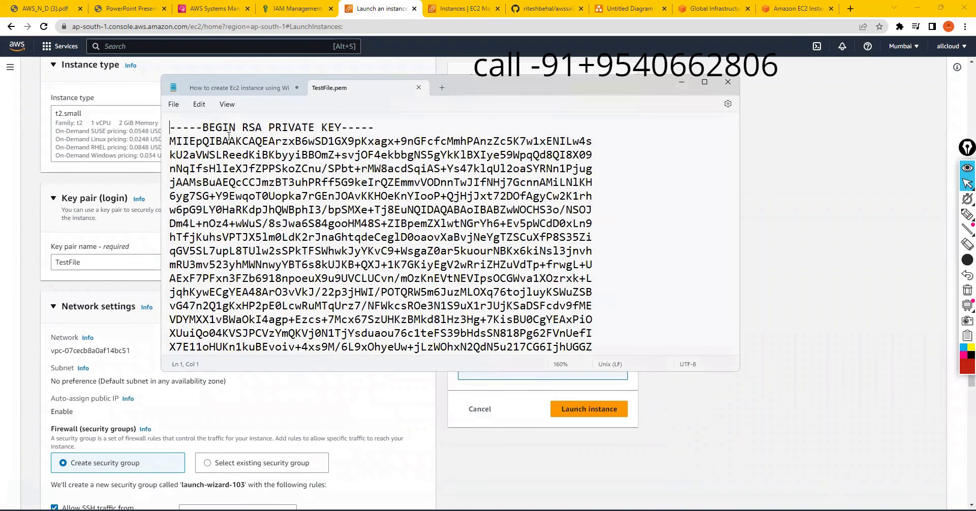
left_click_drag(209, 127, 413, 305)
left_click_drag(476, 269, 546, 333)
scroll(458, 254, "down", 4)
scroll(412, 197, "up", 4)
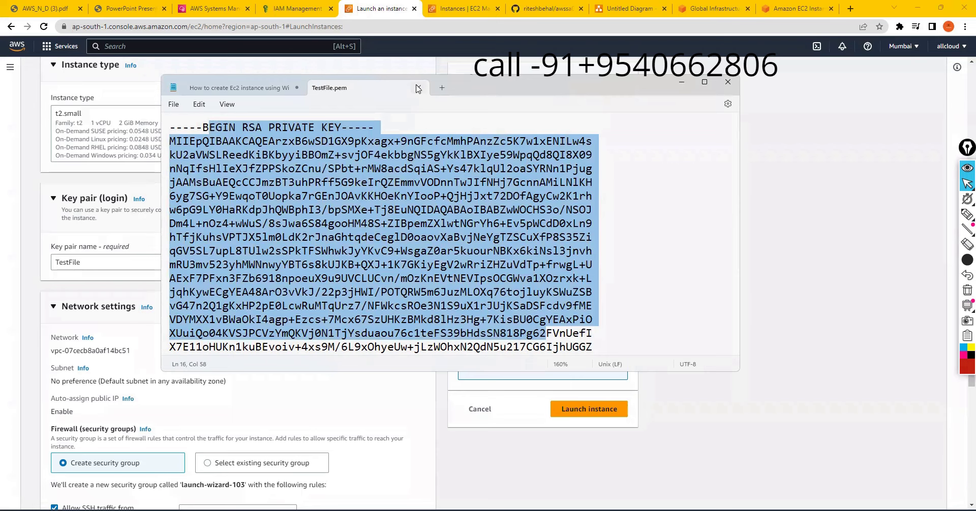
left_click(417, 89)
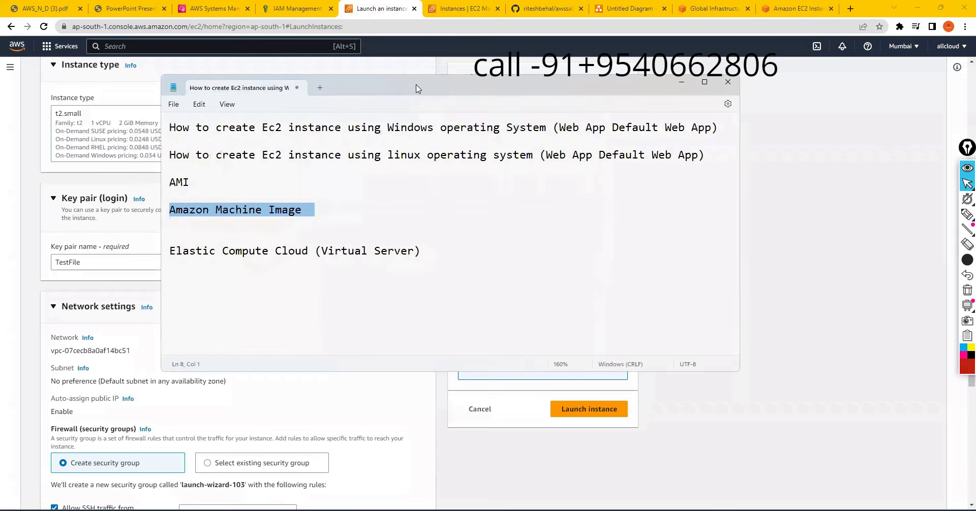
left_click(682, 82)
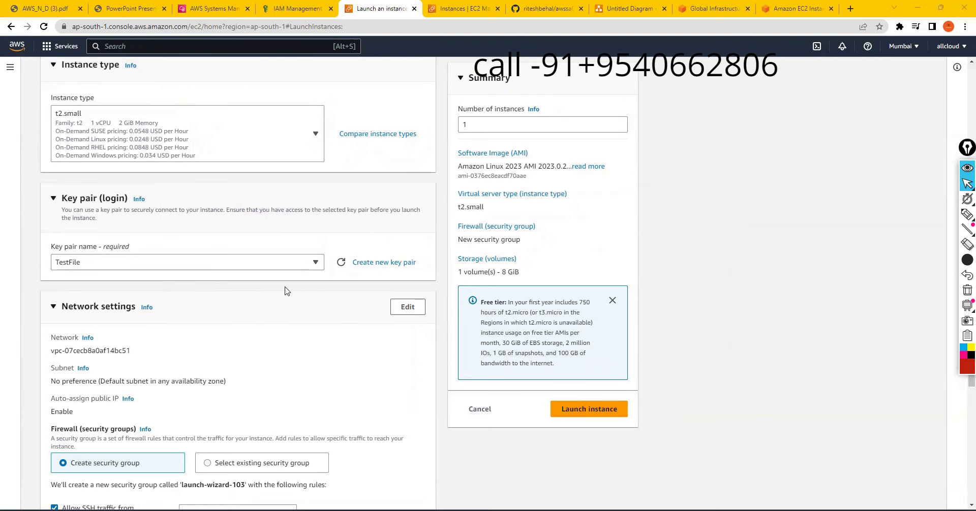
Step: Search the AWS services for vpc and open the VPC console in a new browser tab
scroll(275, 293, "down", 3)
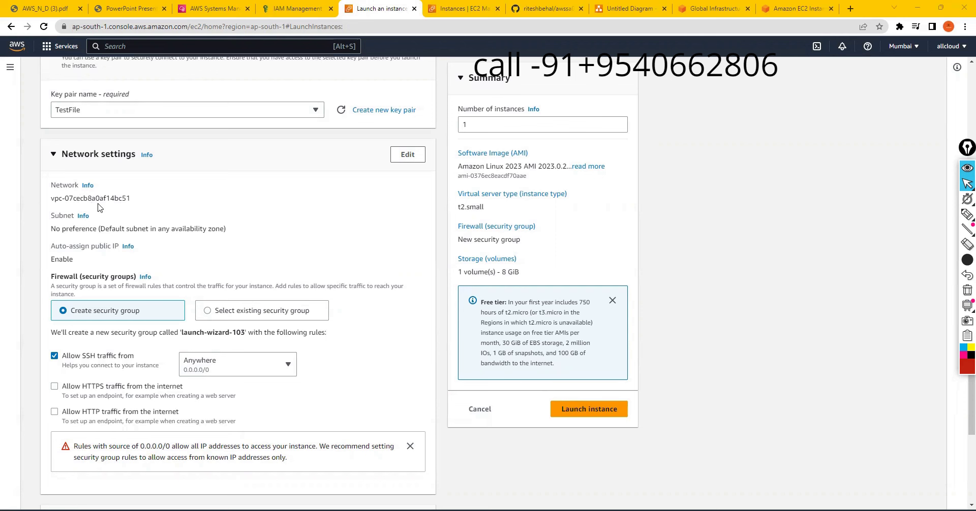
left_click(124, 47)
type("vpc")
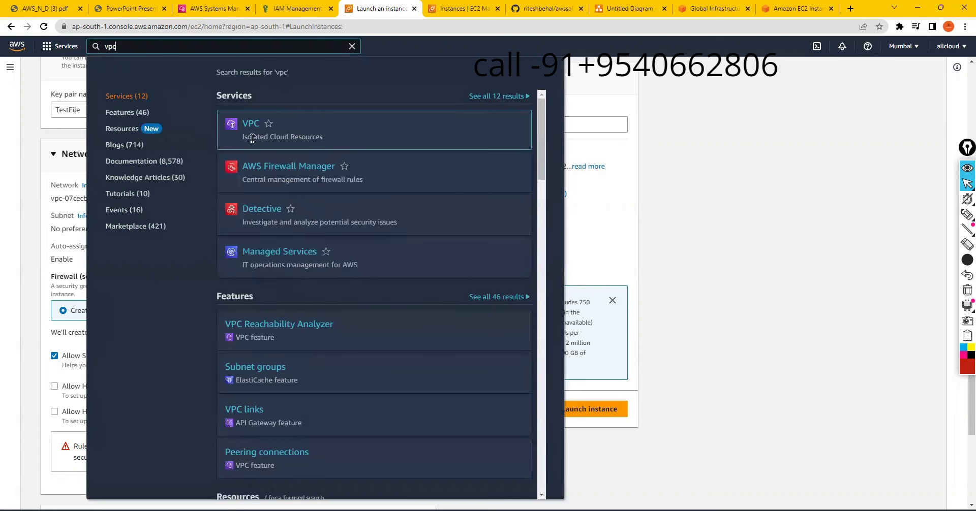
mouse_move(259, 139)
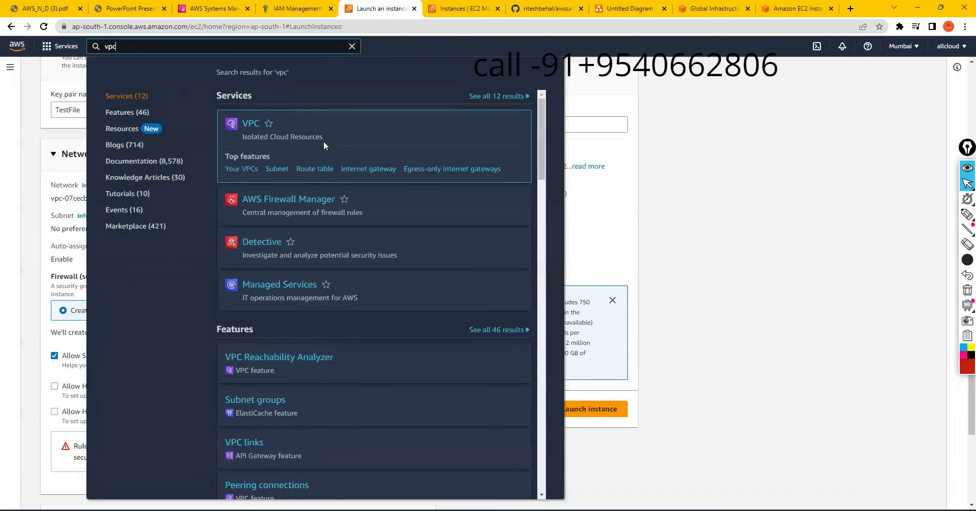
right_click(257, 123)
left_click(285, 130)
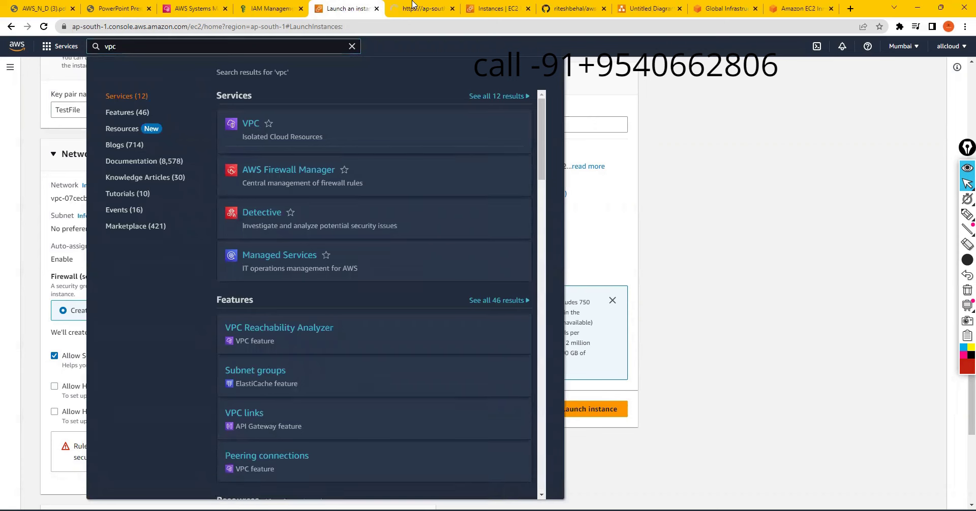
left_click(415, 6)
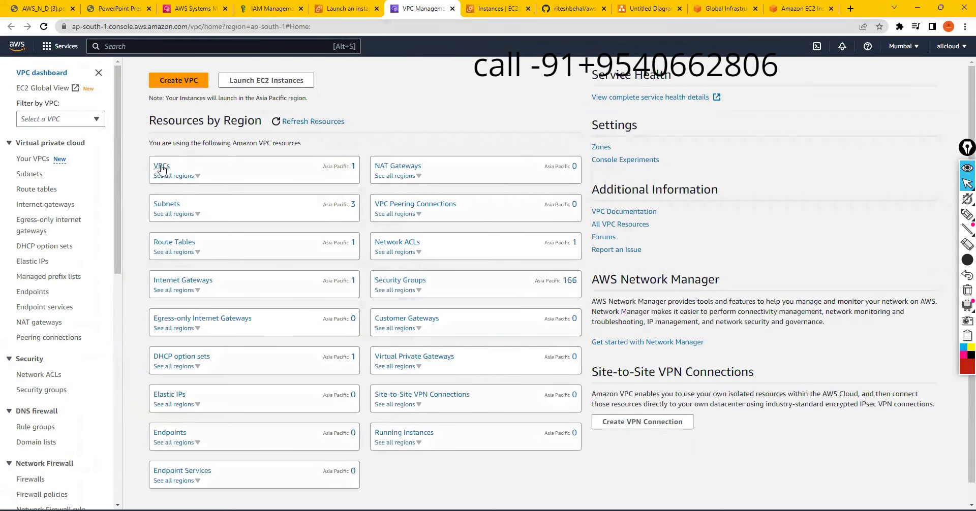
Step: List the region's VPCs, mark the Default VPC value with a red pen circle, and clear the annotation
left_click(161, 168)
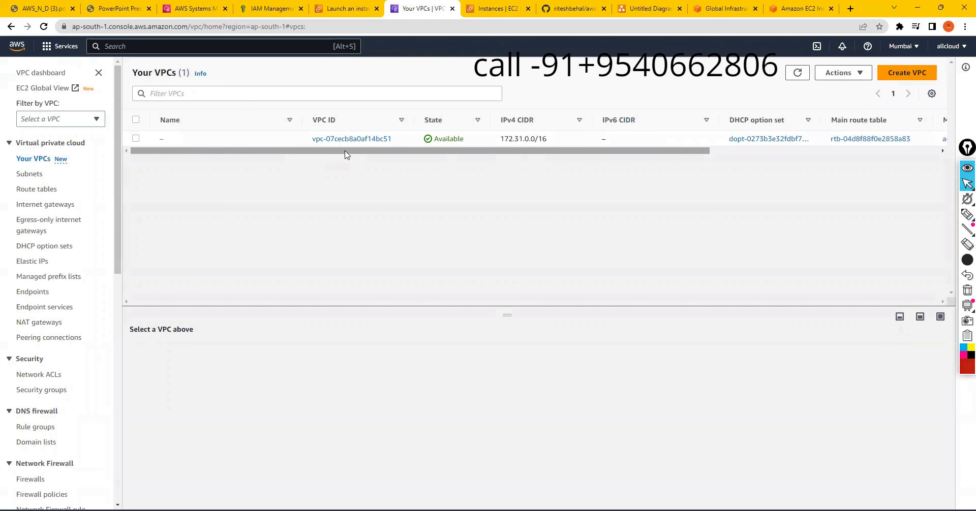
left_click_drag(206, 154, 461, 188)
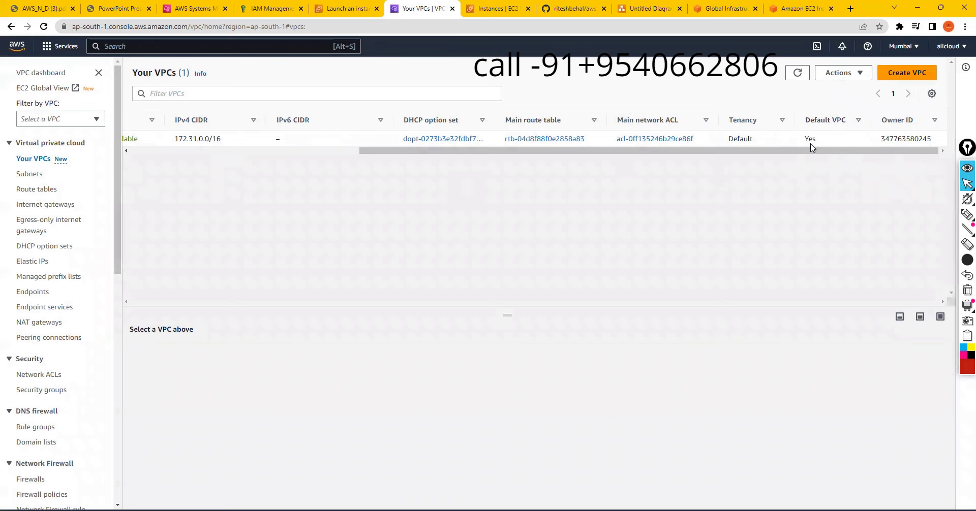
left_click(965, 218)
left_click_drag(862, 101, 770, 120)
mouse_move(765, 154)
left_mouse_down()
mouse_move(872, 198)
mouse_move(895, 126)
mouse_move(836, 97)
left_mouse_up()
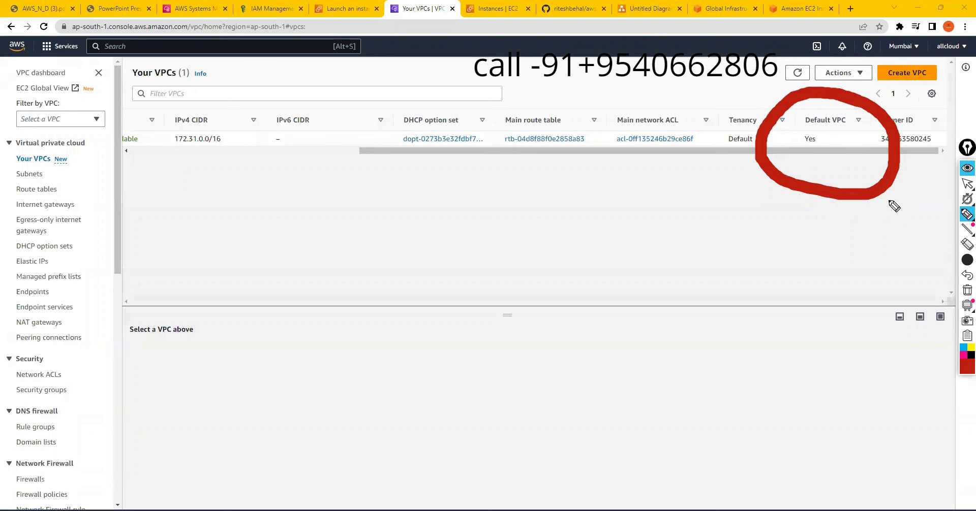
mouse_move(965, 308)
left_click(967, 290)
left_click(966, 183)
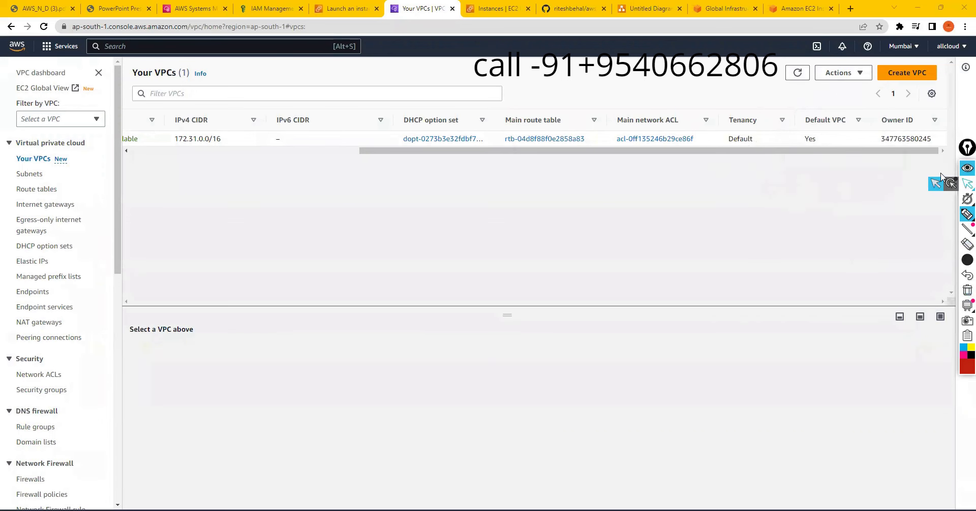
Step: Return to the instance launch form, edit the network settings and select the subnet in availability zone ap-south-1b
left_click(347, 9)
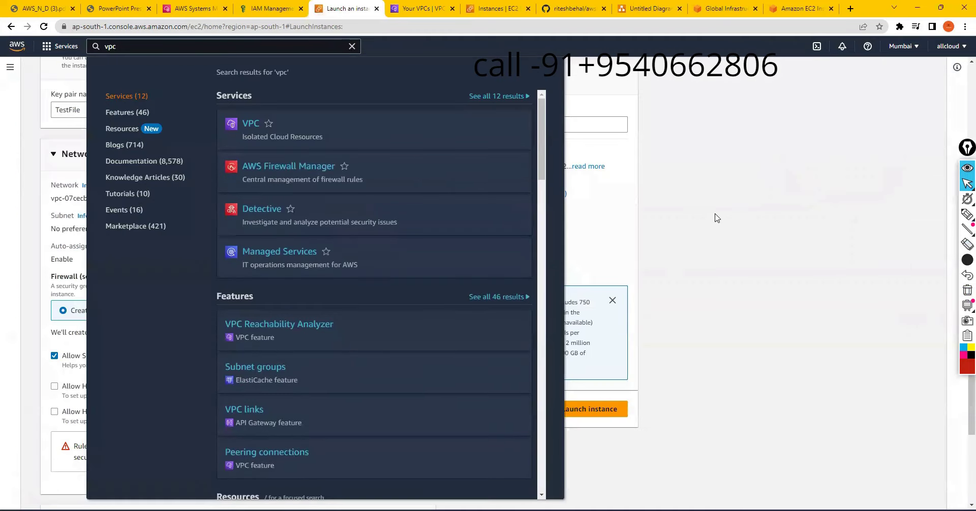
left_click(712, 217)
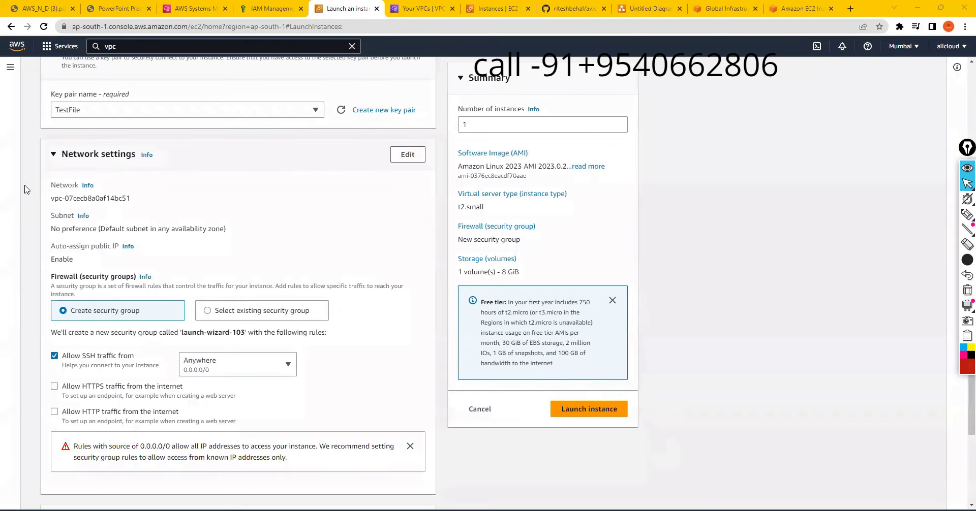
left_click(407, 155)
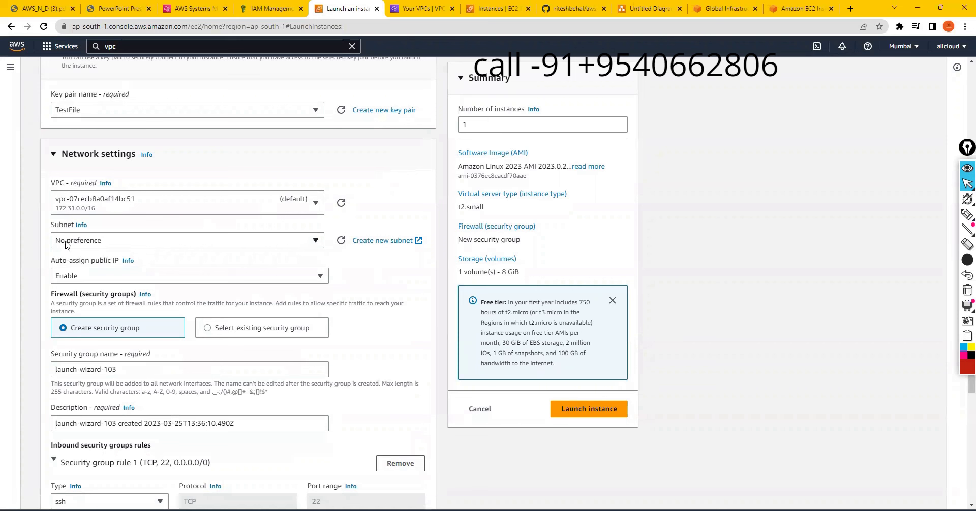
left_click(102, 244)
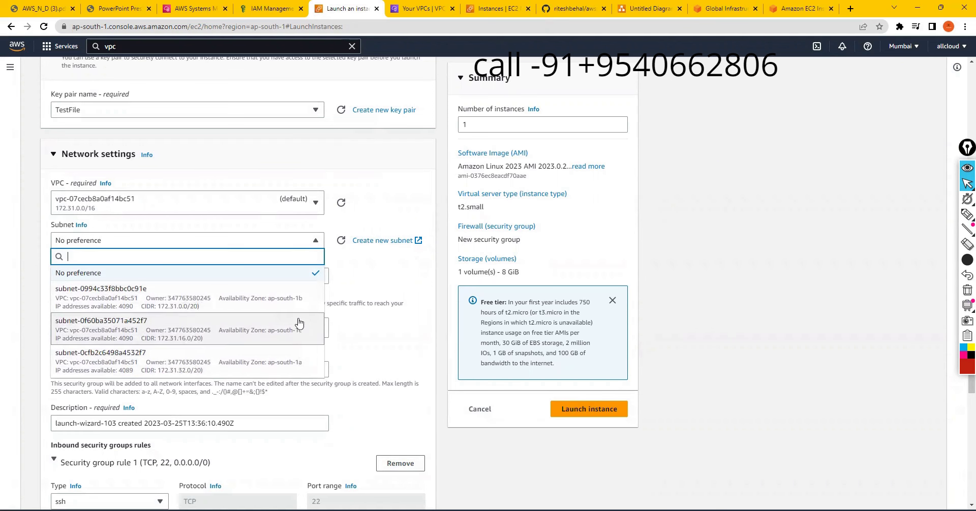
left_click(278, 305)
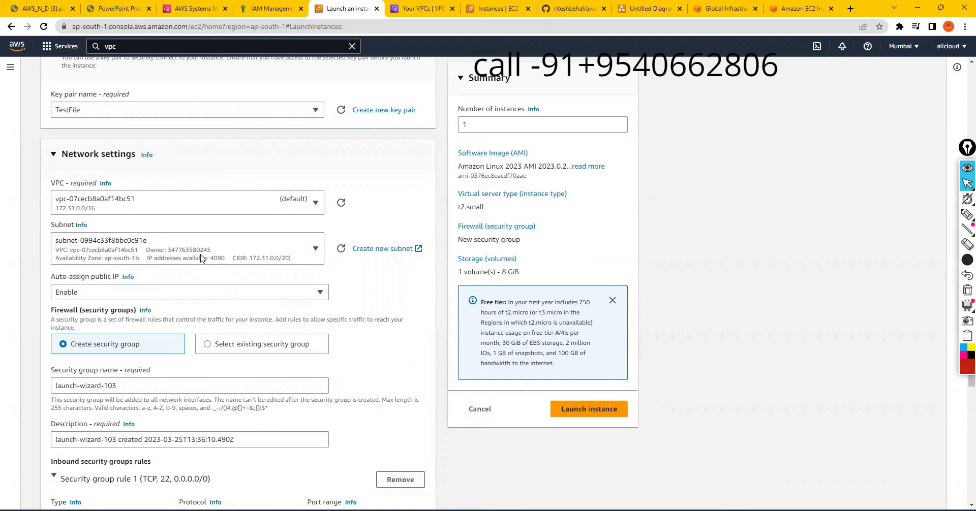
Step: Open the EC2 Instances list in a new browser tab from the launch form
scroll(205, 254, "up", 15)
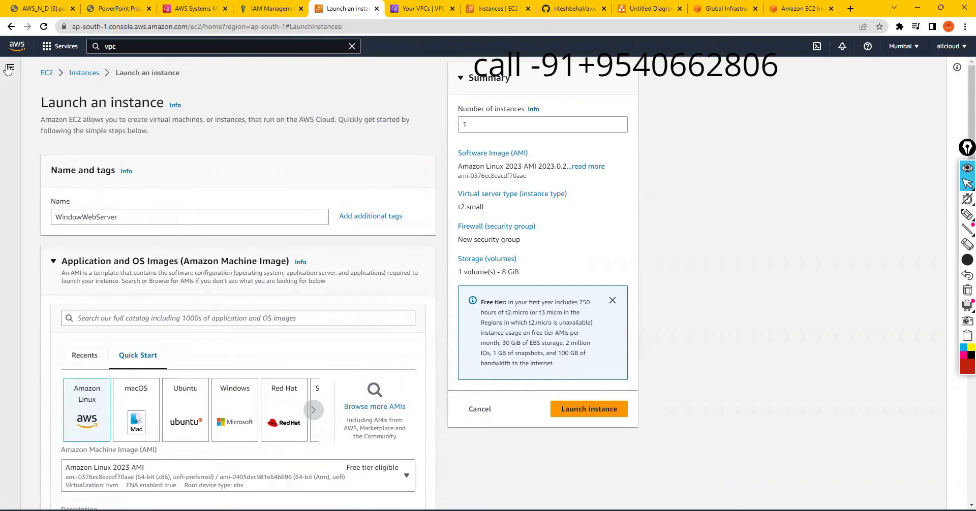
right_click(8, 65)
left_click(211, 97)
right_click(82, 75)
left_click(131, 84)
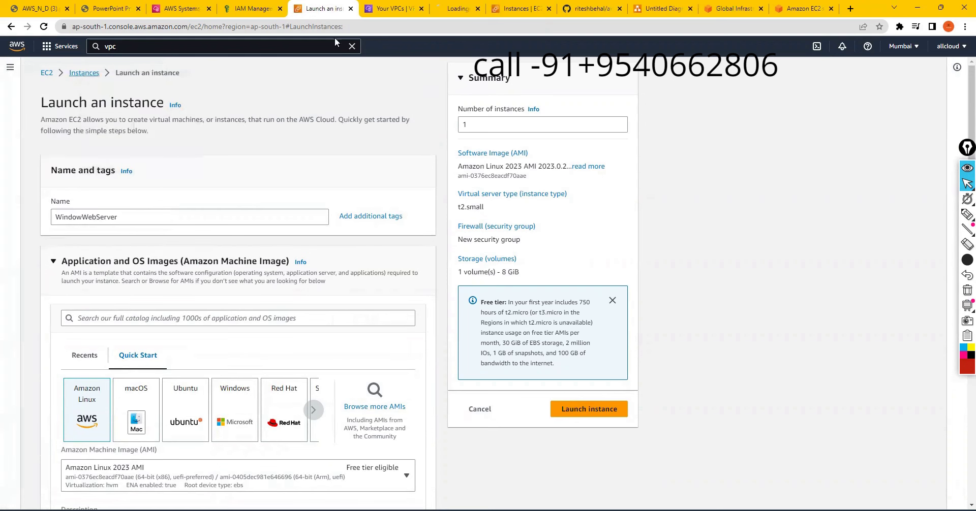
left_click(441, 9)
Step: Look through the EC2 Network & Security features and open the placement groups list
scroll(67, 357, "down", 3)
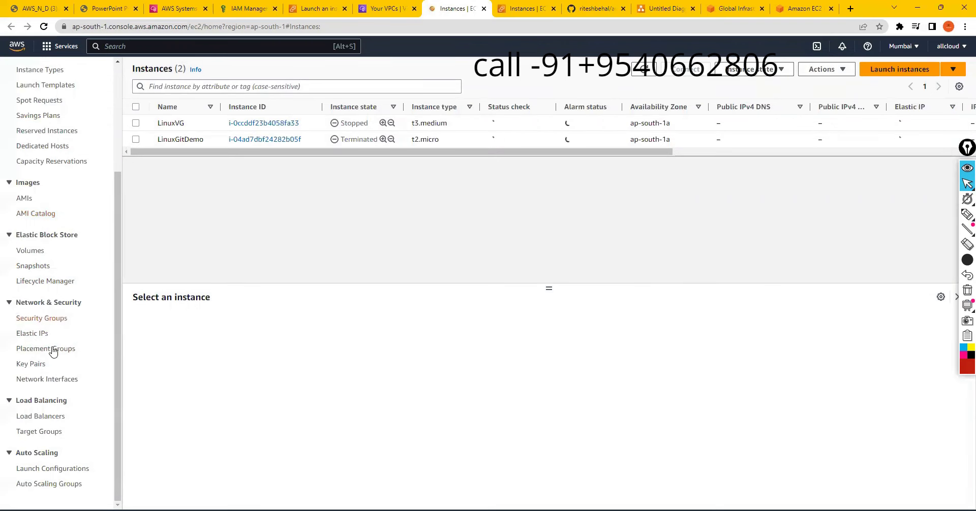
scroll(118, 402, "up", 2)
mouse_move(118, 394)
left_mouse_down()
mouse_move(118, 329)
mouse_move(120, 382)
left_mouse_up()
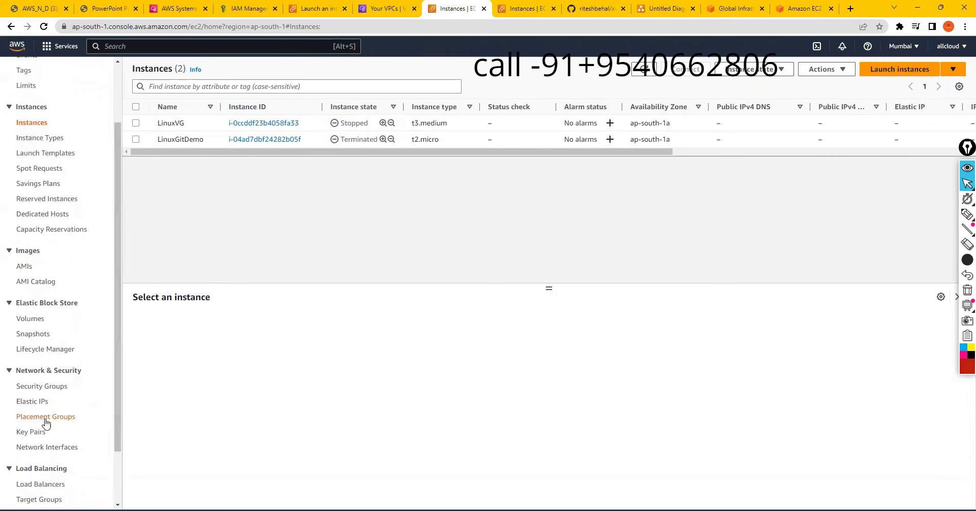
left_click(45, 417)
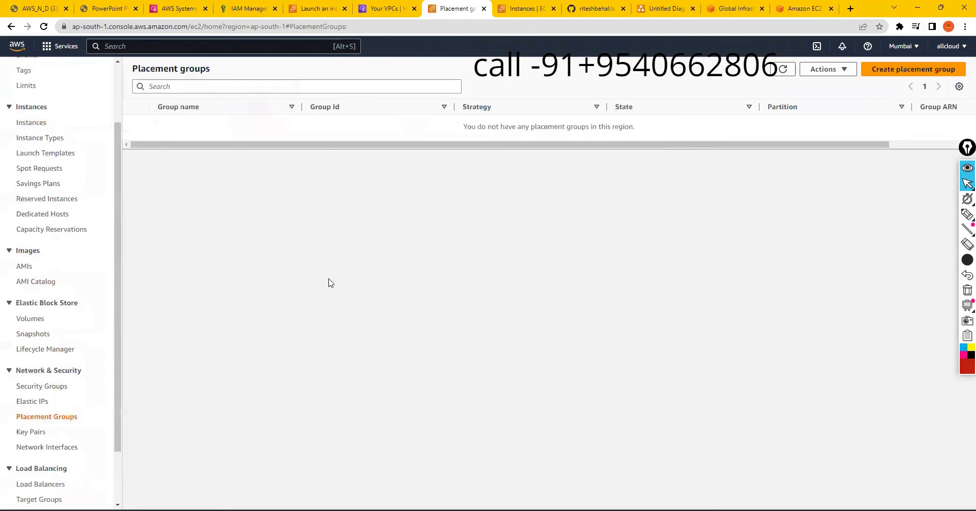
Step: Open the placement group creation form, examine the available placement strategies, and close that browser tab without creating a group
left_click(897, 72)
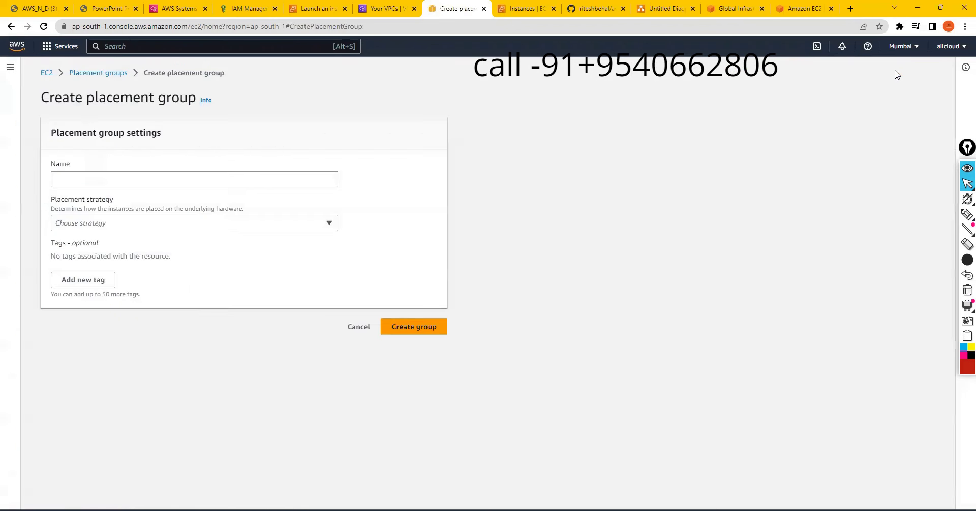
left_click(98, 224)
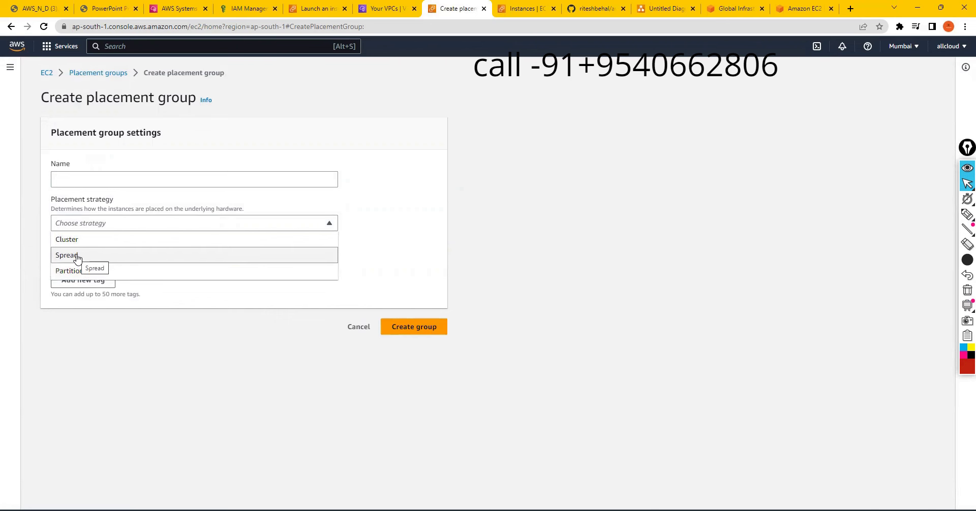
left_click(480, 78)
left_click(106, 226)
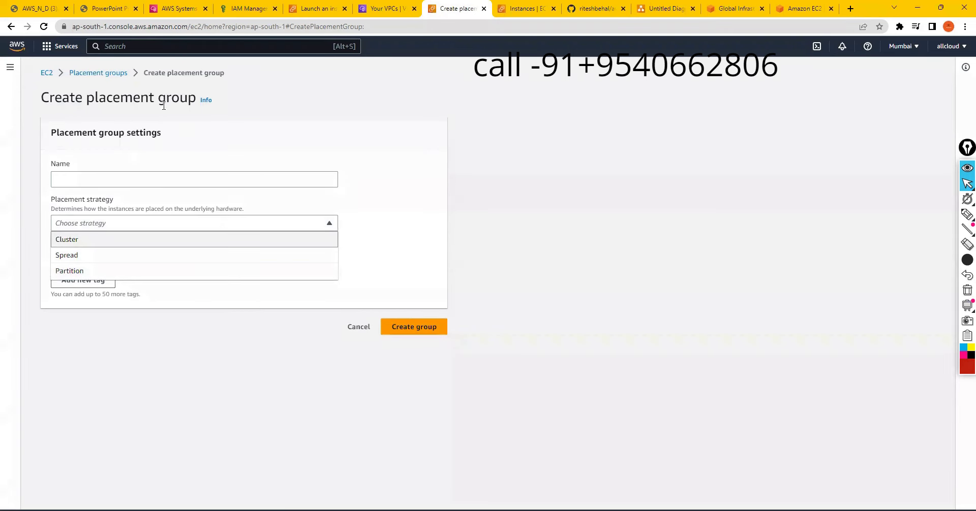
left_click(483, 9)
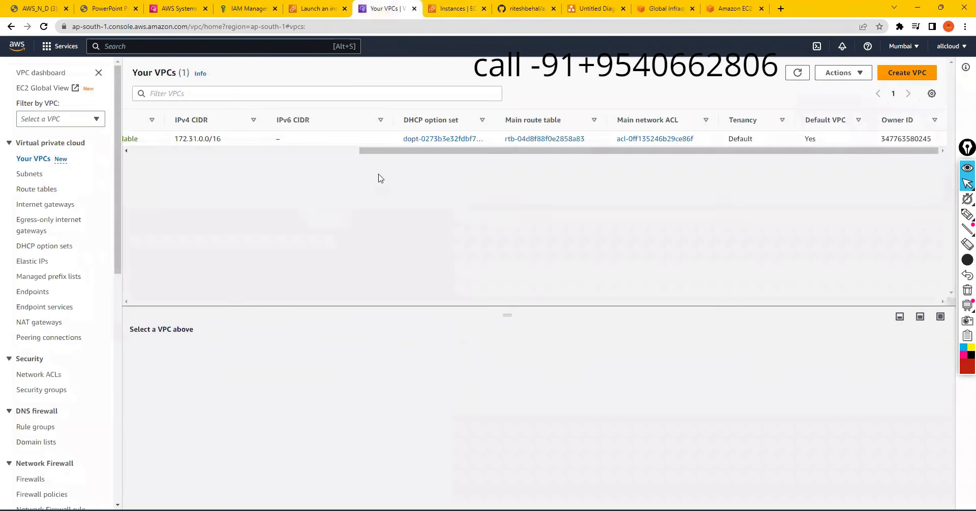
Step: Return to the instance launch form and review its key pair and network settings
left_click(346, 9)
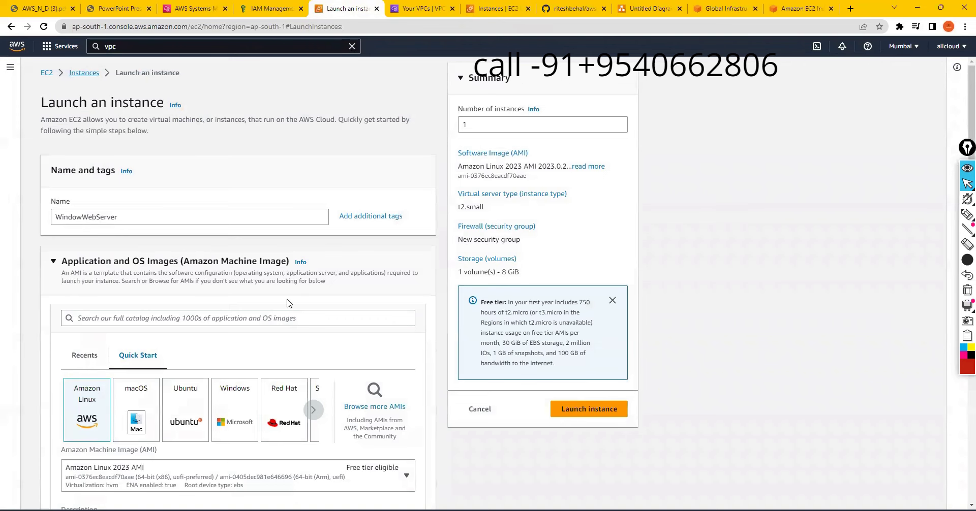
scroll(286, 303, "down", 9)
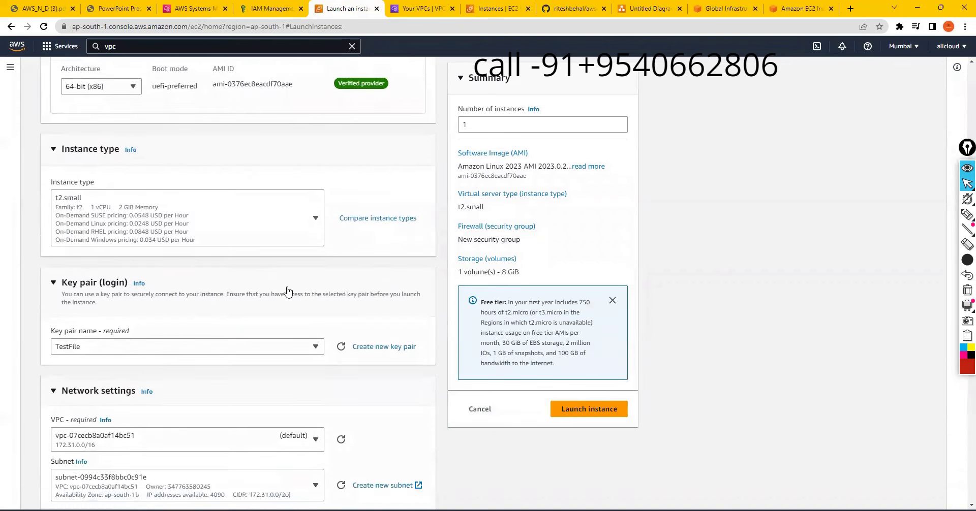
scroll(287, 291, "down", 3)
scroll(287, 291, "down", 1)
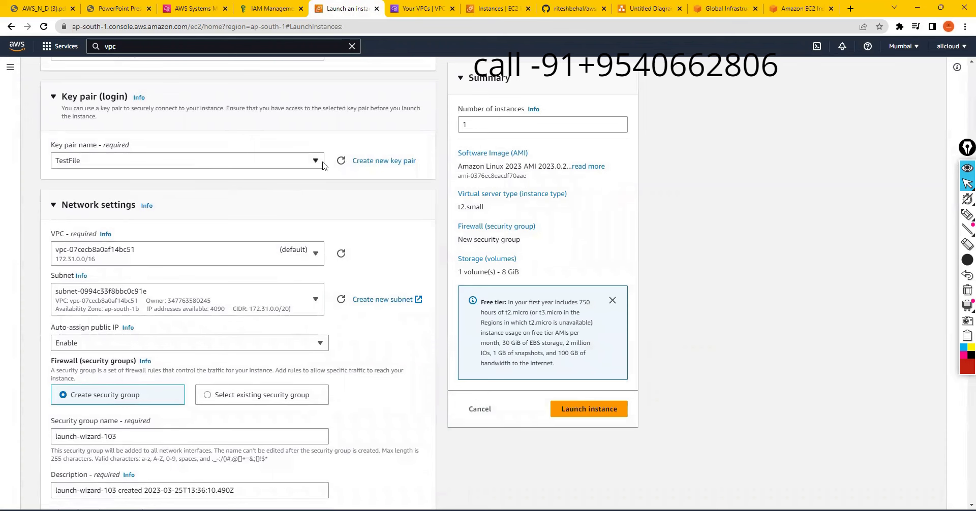
Step: Examine the options for a new key pair against the operating system notes in Notepad, and cancel the key pair dialog
left_click(368, 161)
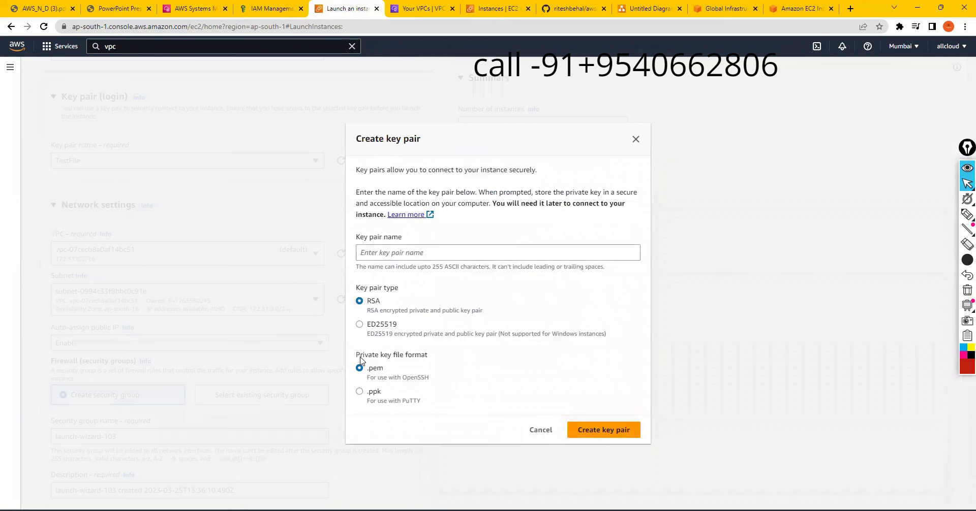
mouse_move(634, 510)
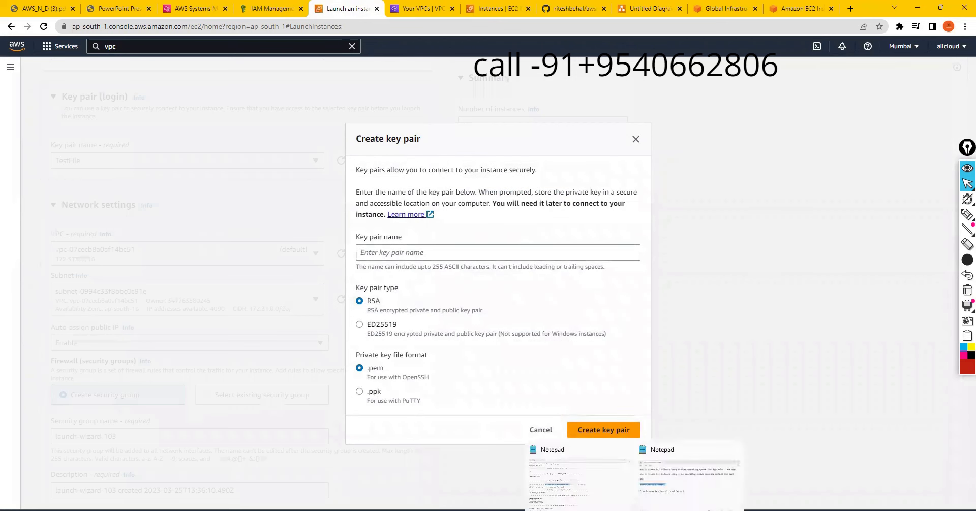
left_click(689, 478)
left_click_drag(341, 127, 532, 128)
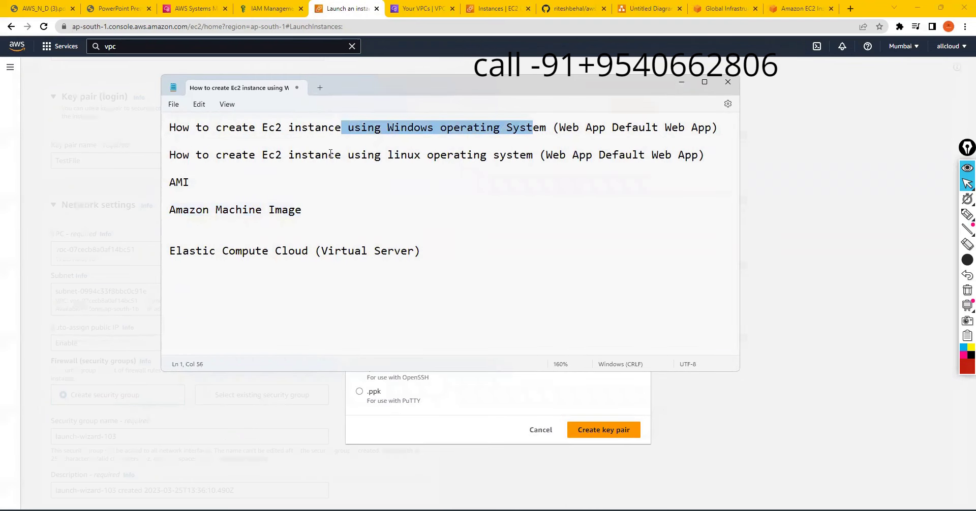
left_click_drag(322, 155, 512, 154)
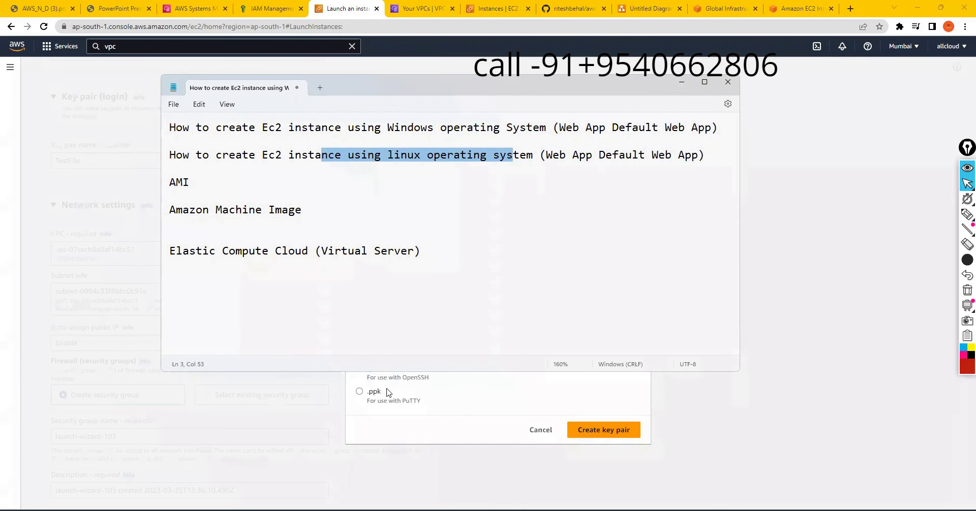
left_click(681, 83)
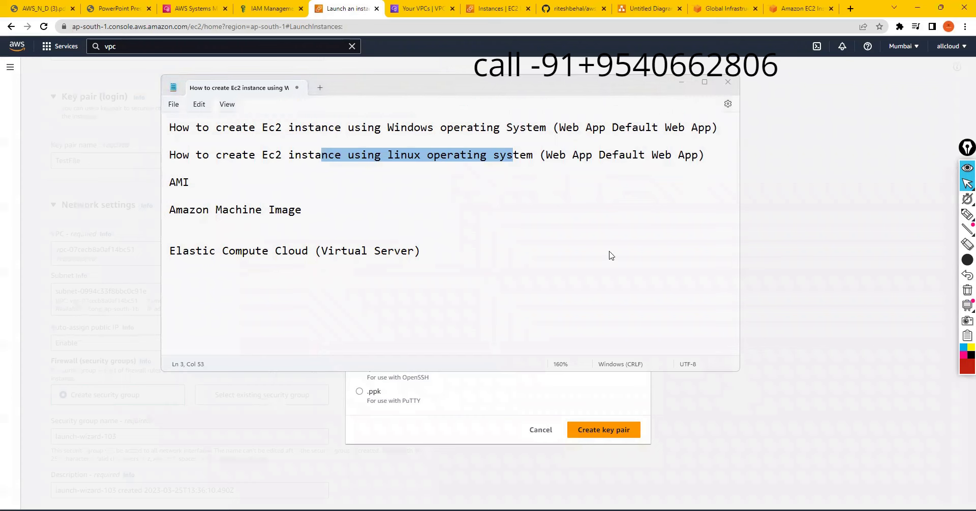
left_click(540, 430)
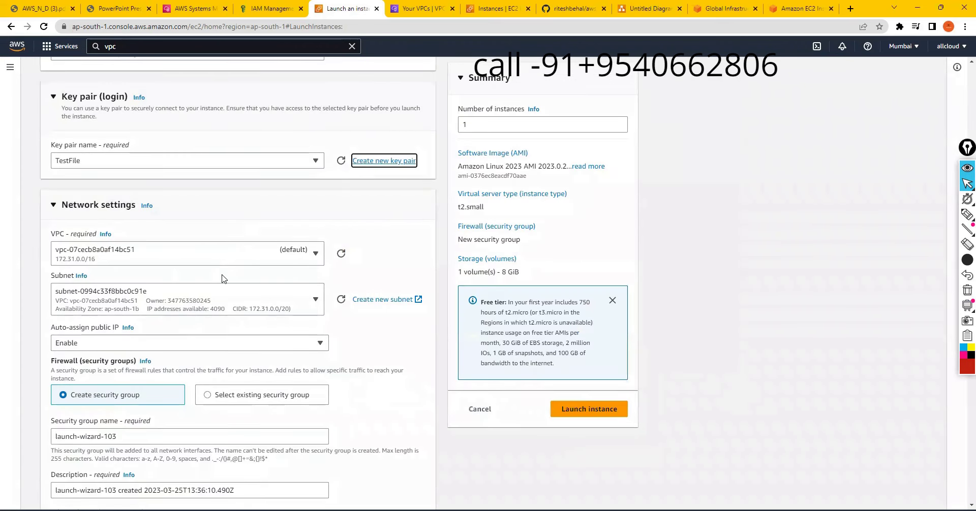
Step: Change the instance's Quick Start image to Windows, using Microsoft Windows Server 2022 Base
scroll(223, 279, "down", 2)
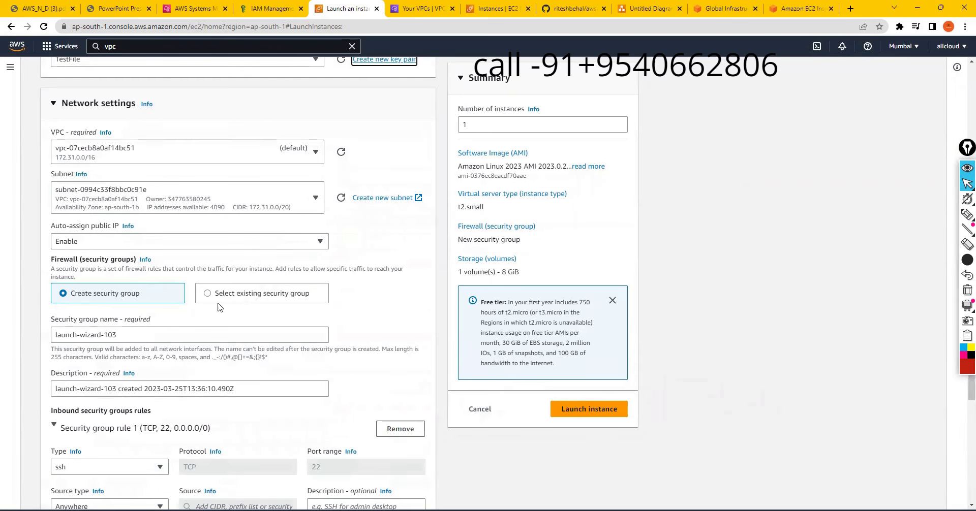
scroll(145, 282, "down", 2)
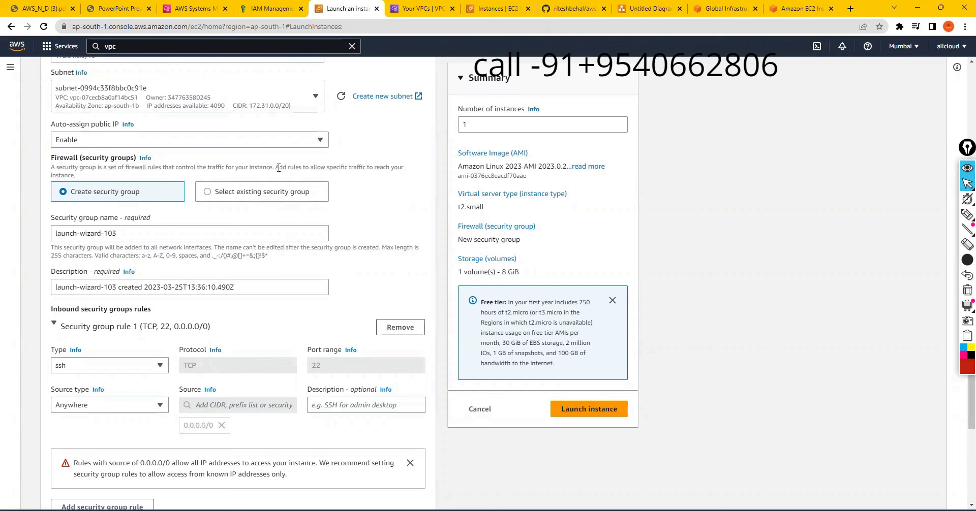
scroll(209, 227, "up", 15)
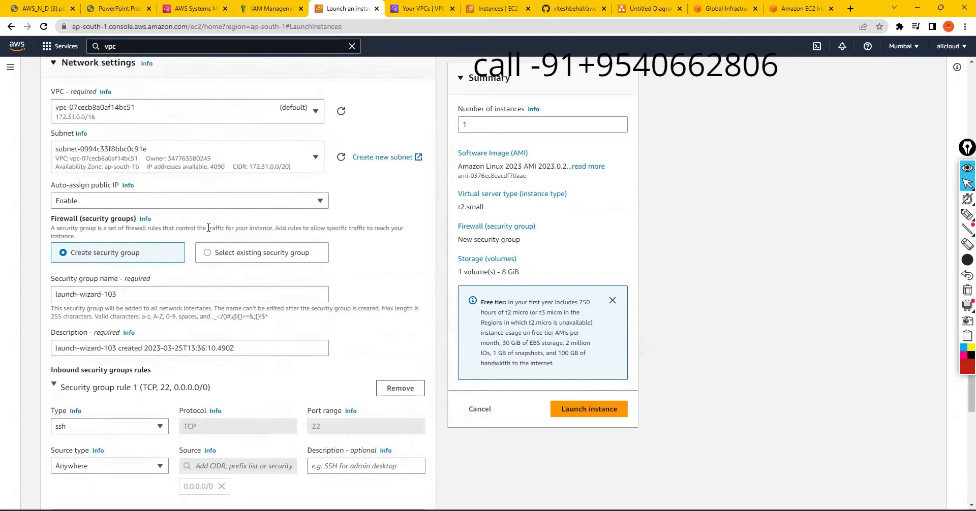
scroll(170, 260, "up", 6)
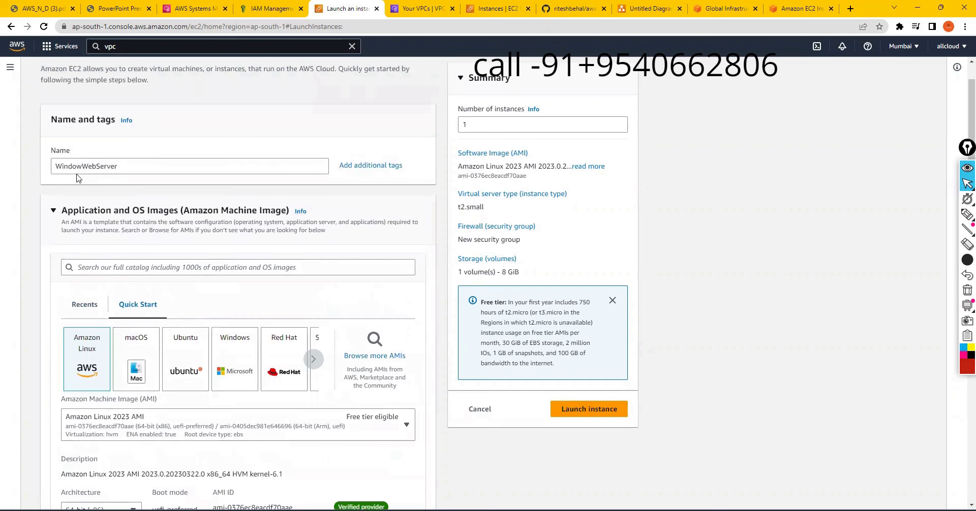
left_click(237, 358)
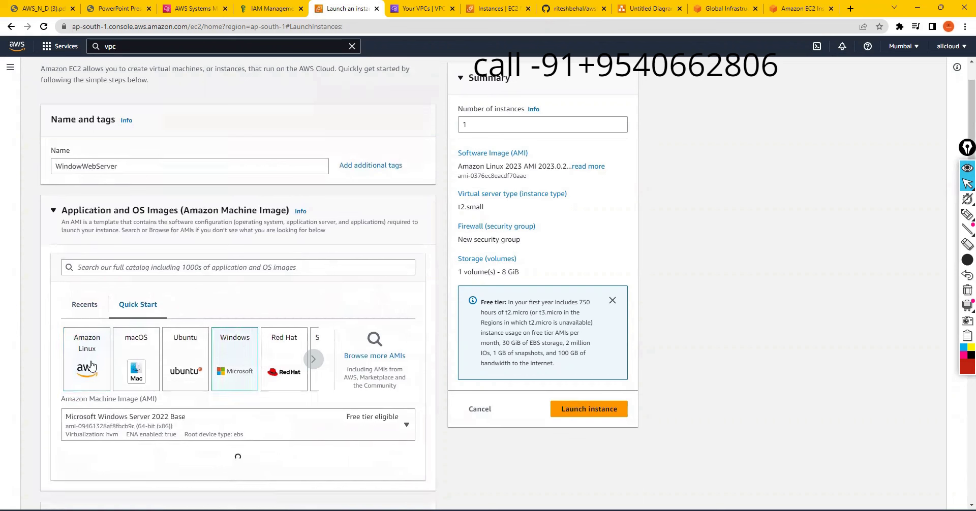
Step: Set the instance type to t2.medium
scroll(277, 341, "down", 5)
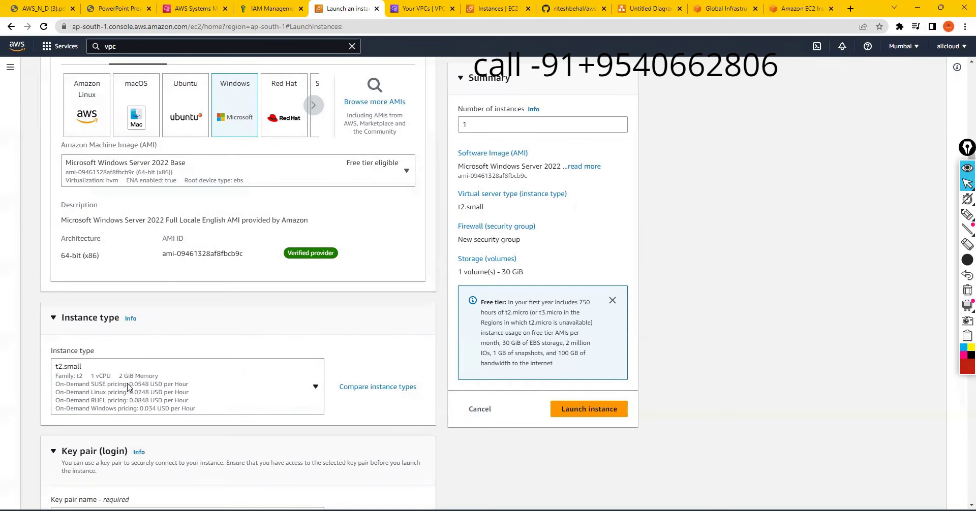
left_click(166, 385)
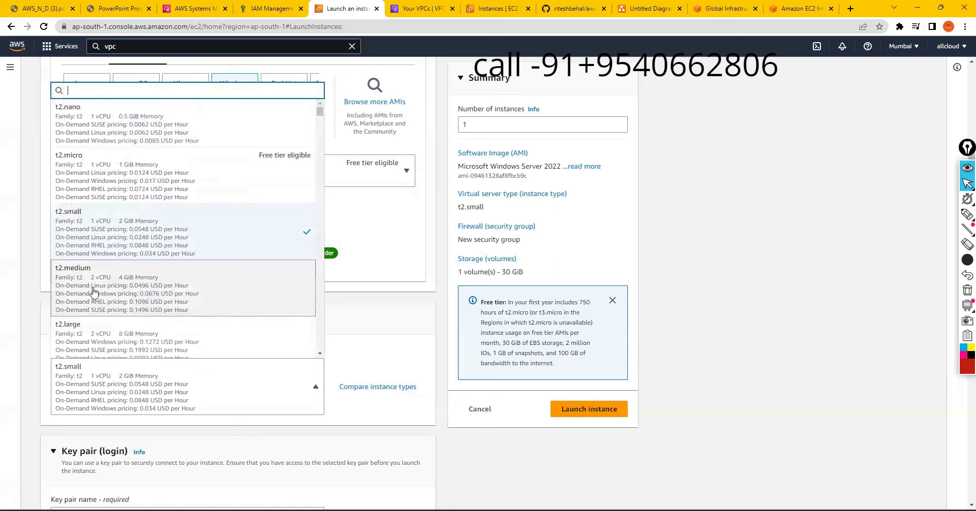
left_click(165, 291)
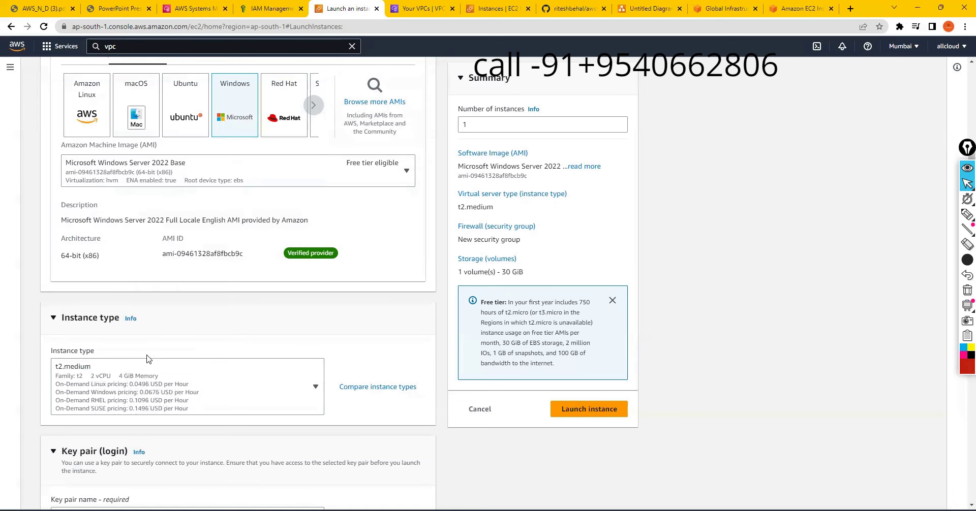
Step: Create a new key pair named WindowsTestKey with the .pem private key format for the instance login
scroll(149, 359, "down", 2)
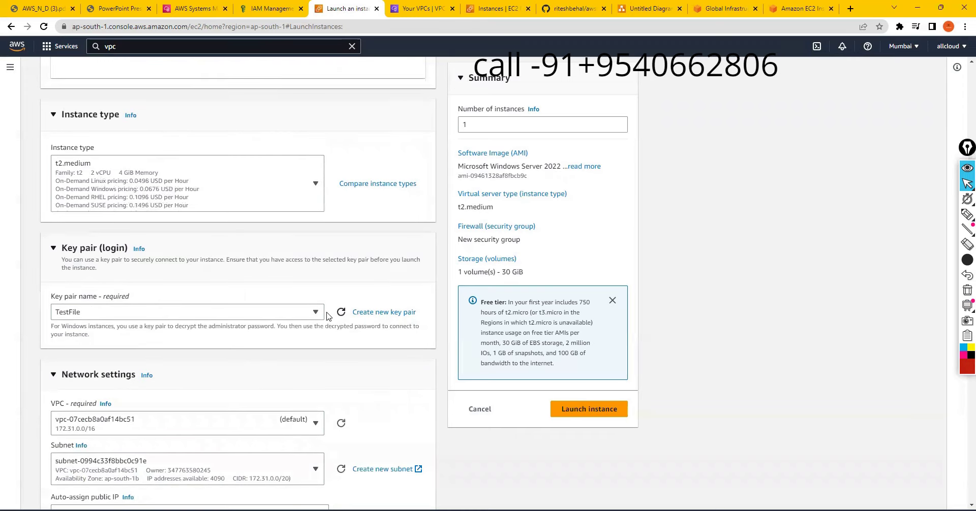
left_click(354, 313)
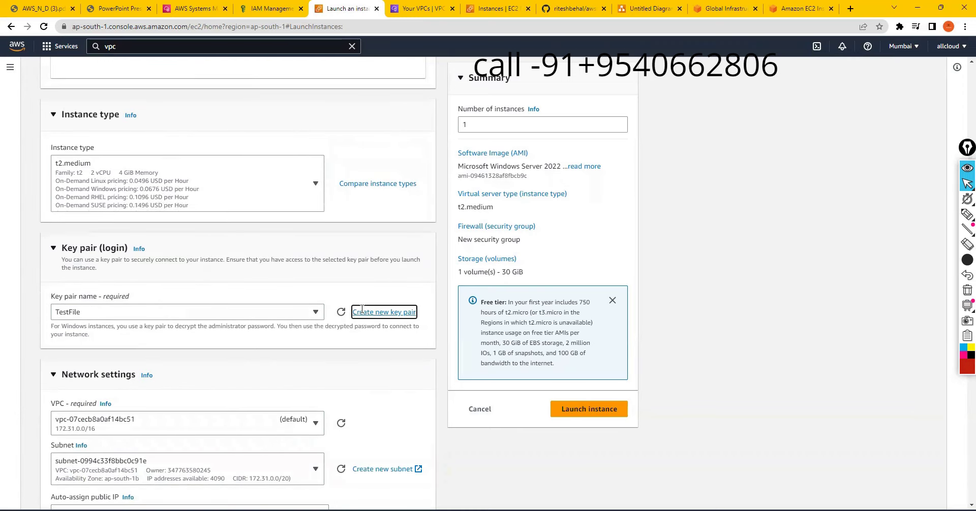
left_click(392, 284)
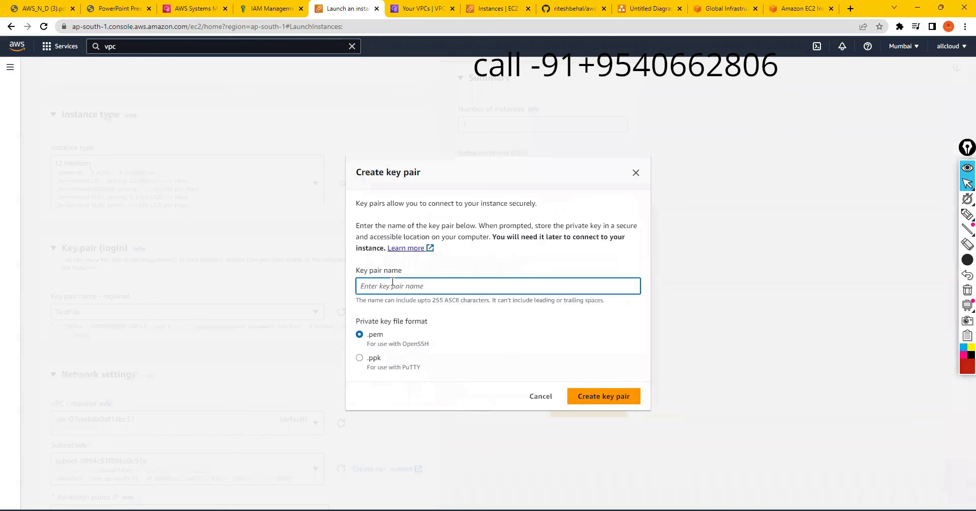
type("W")
key("BackSpace")
type("WindowsTestKey")
left_click(616, 404)
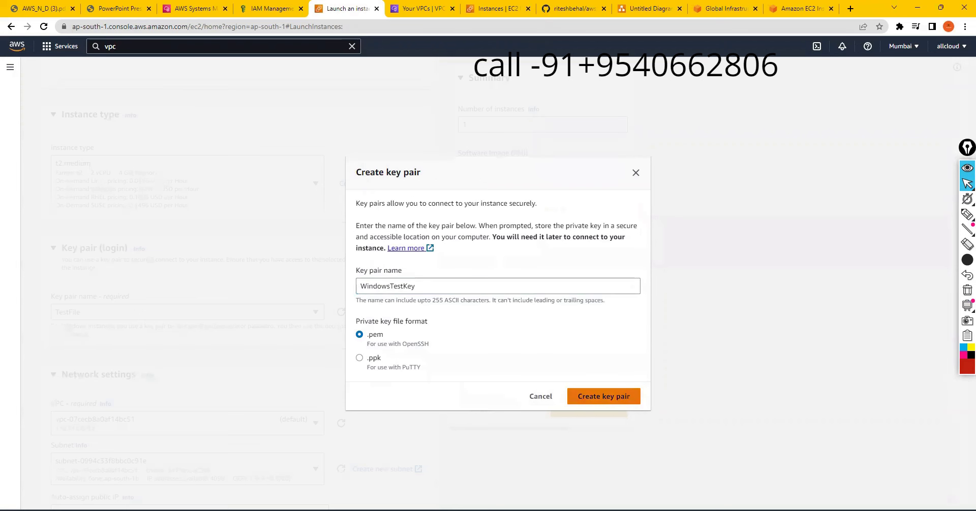
Step: Add a second inbound security group rule of type HTTP with the source 0.0.0.0/0
scroll(228, 302, "down", 3)
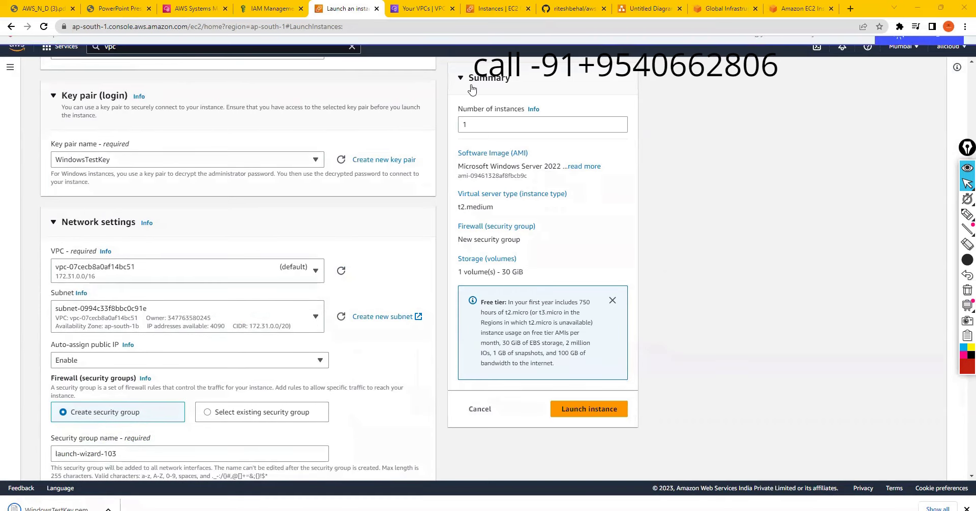
scroll(274, 330, "down", 3)
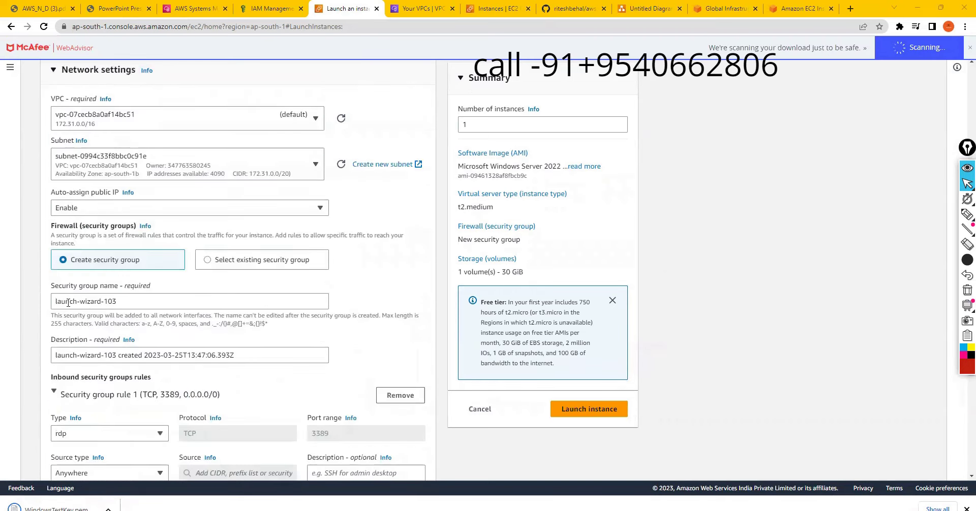
scroll(203, 307, "down", 3)
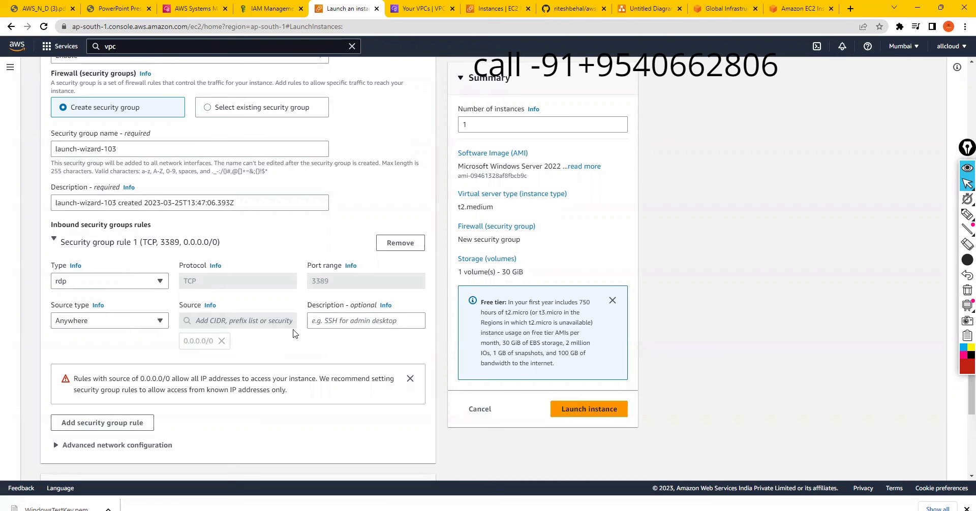
left_click(100, 427)
scroll(175, 351, "down", 2)
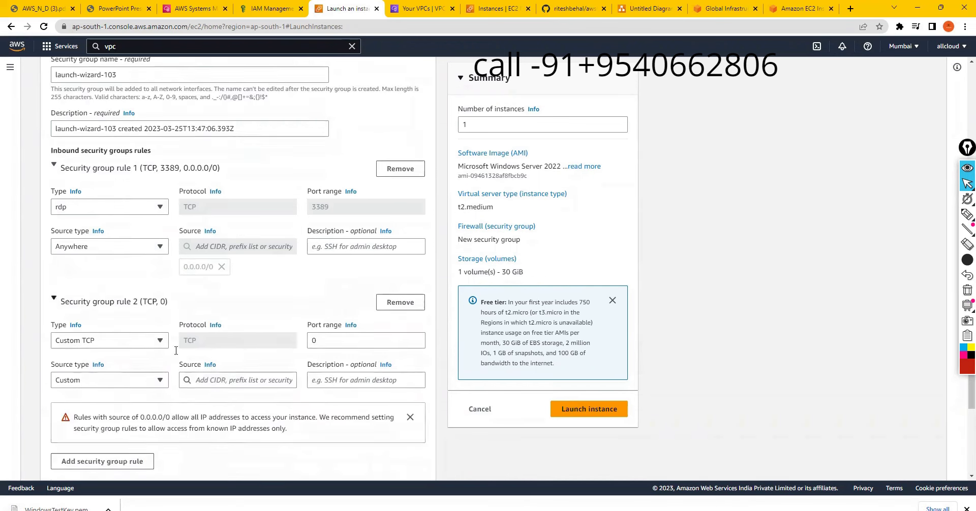
left_click(80, 317)
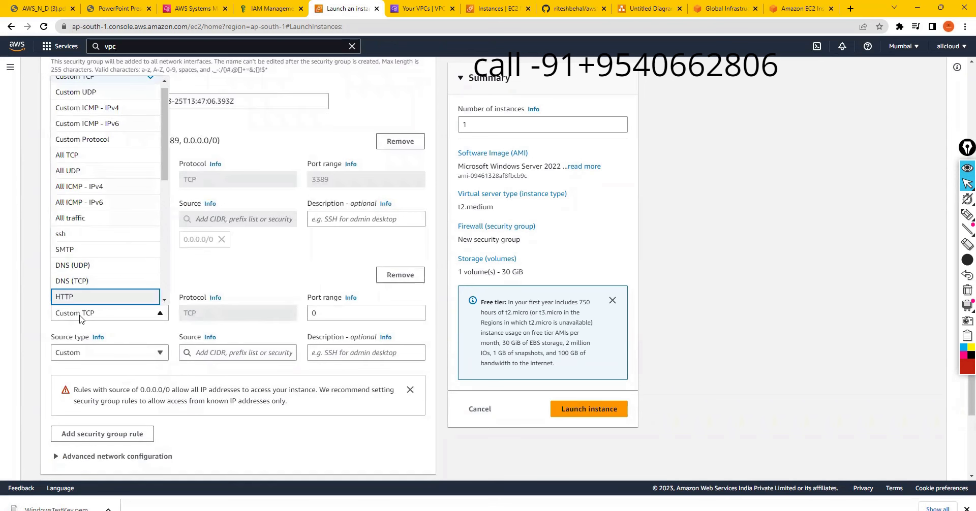
left_click(82, 300)
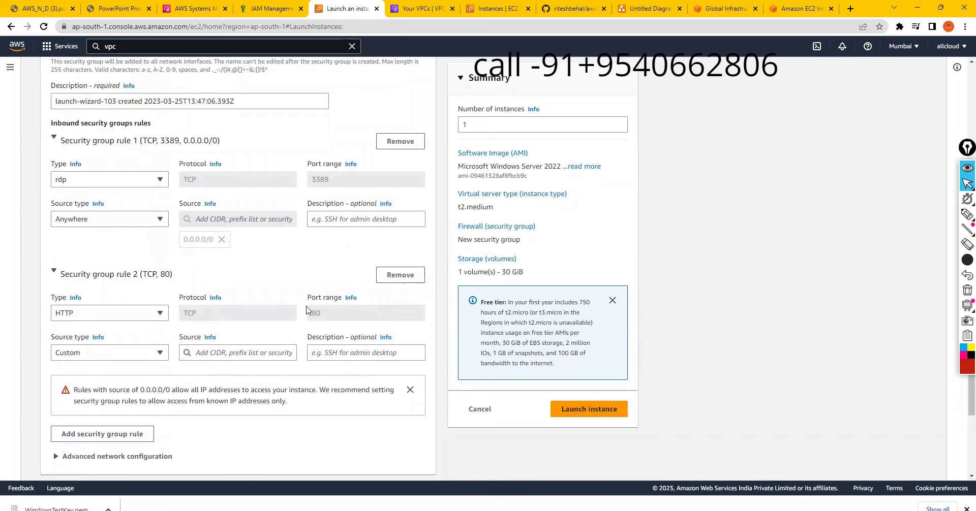
left_click(206, 354)
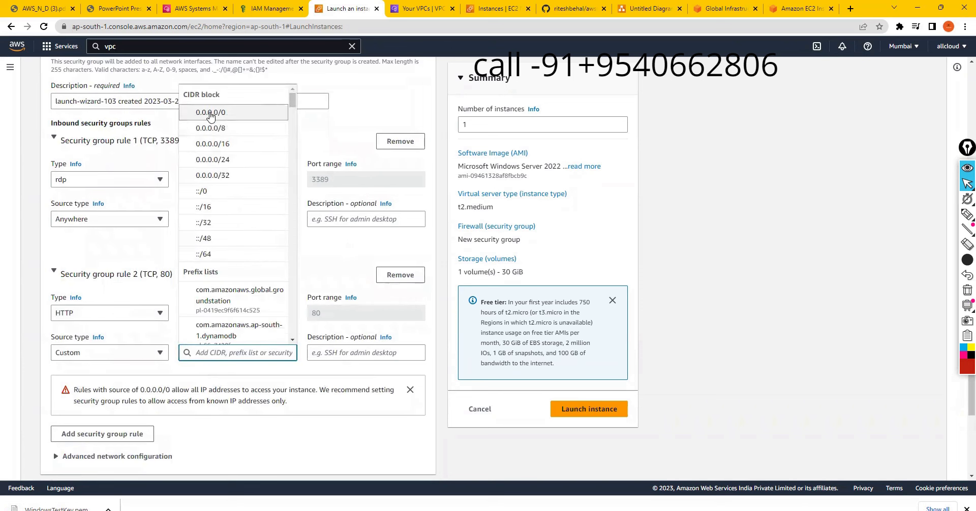
left_click(211, 117)
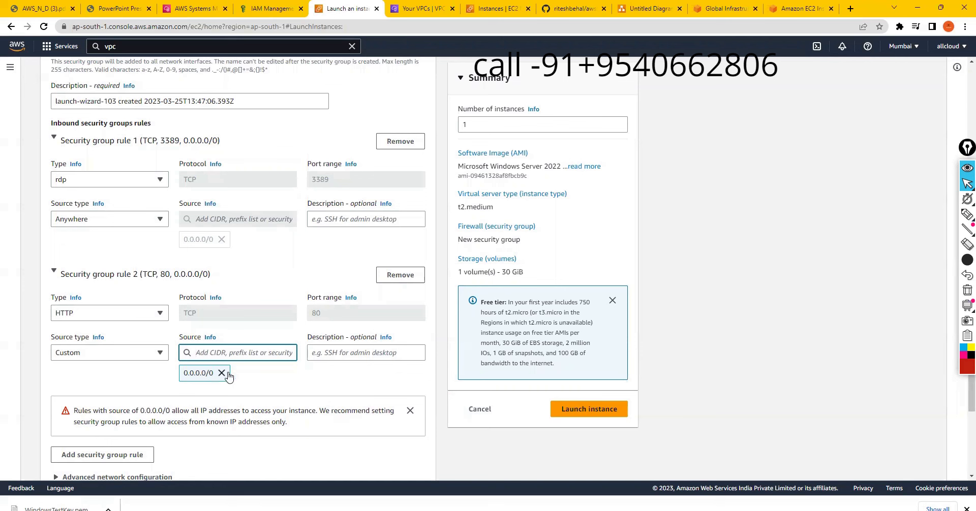
Step: Review the storage configuration and instance summary, and launch the instance
scroll(363, 281, "down", 2)
scroll(362, 281, "down", 3)
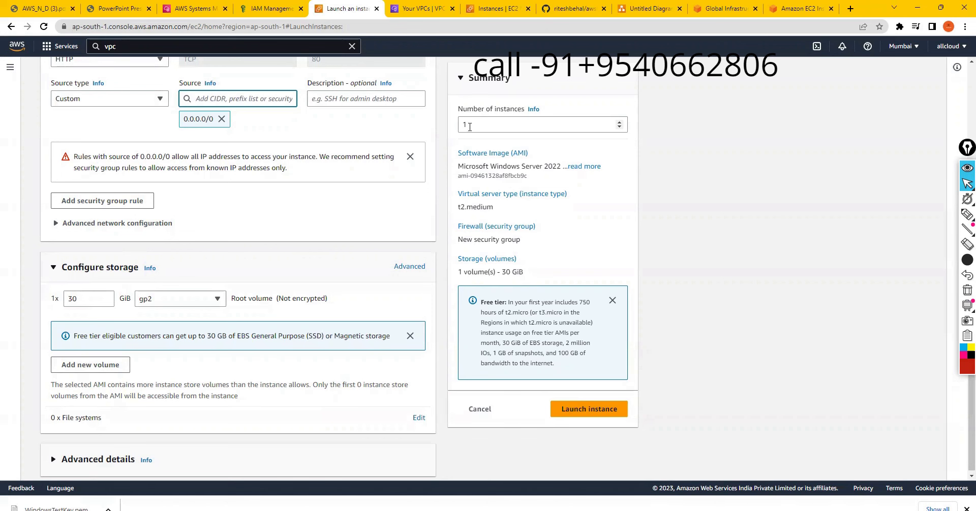
left_click(589, 412)
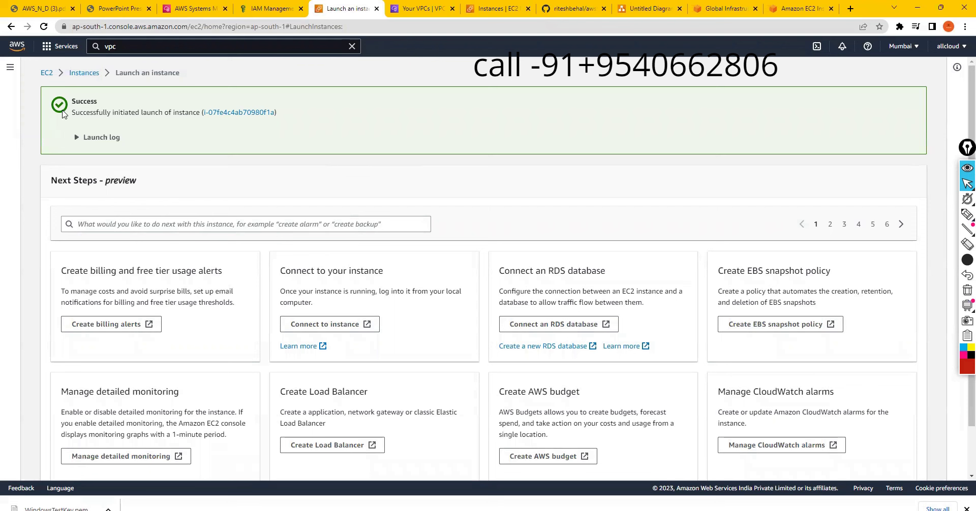
Step: Open the Instances list, widen its Name column to show the full instance names, and refresh the list
left_click(87, 74)
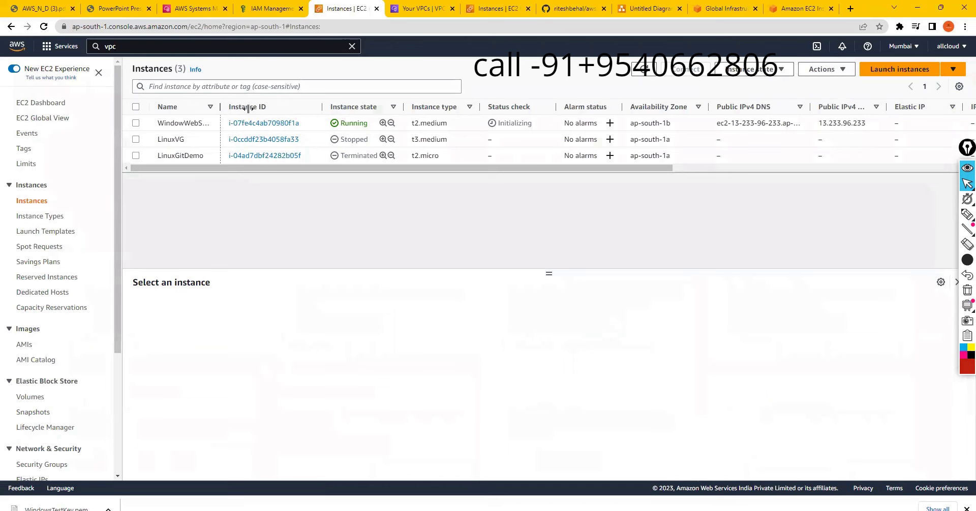
left_click_drag(248, 108, 255, 107)
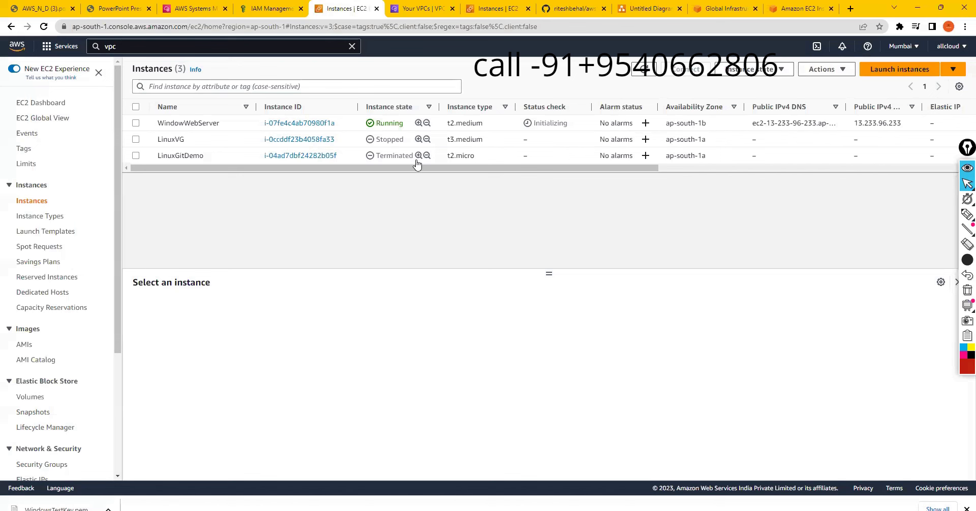
left_click(644, 71)
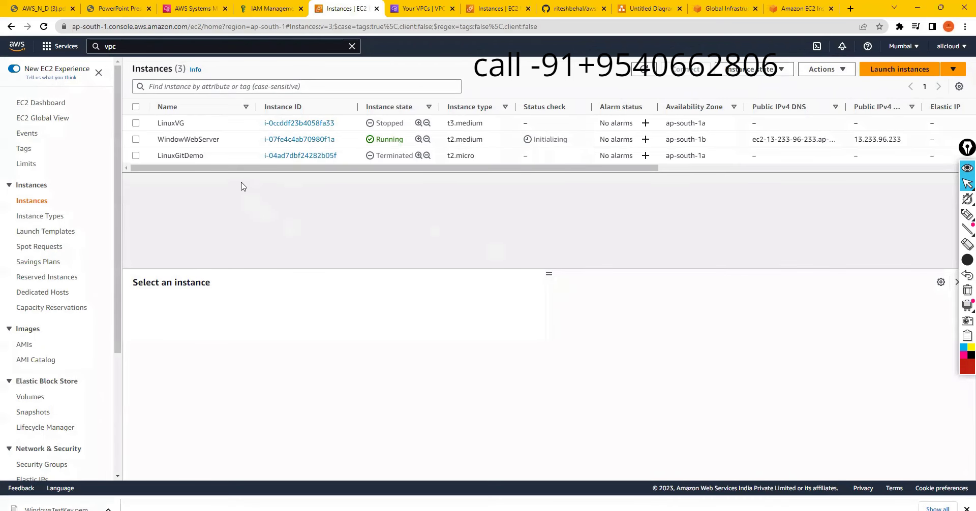
Step: Open the launch-wizard-103 security group from WindowWebServer's security details in a new browser tab, and close the Your VPCs tab
left_click(240, 142)
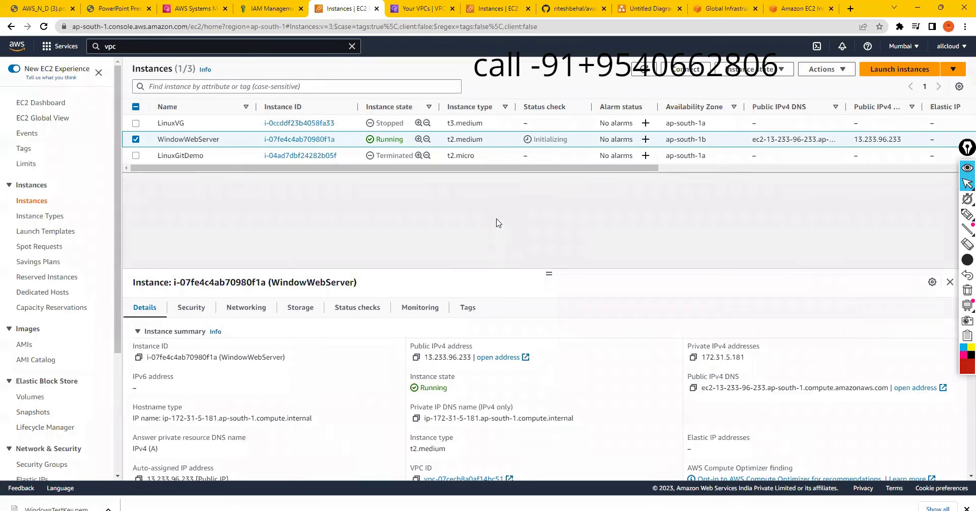
left_click(192, 310)
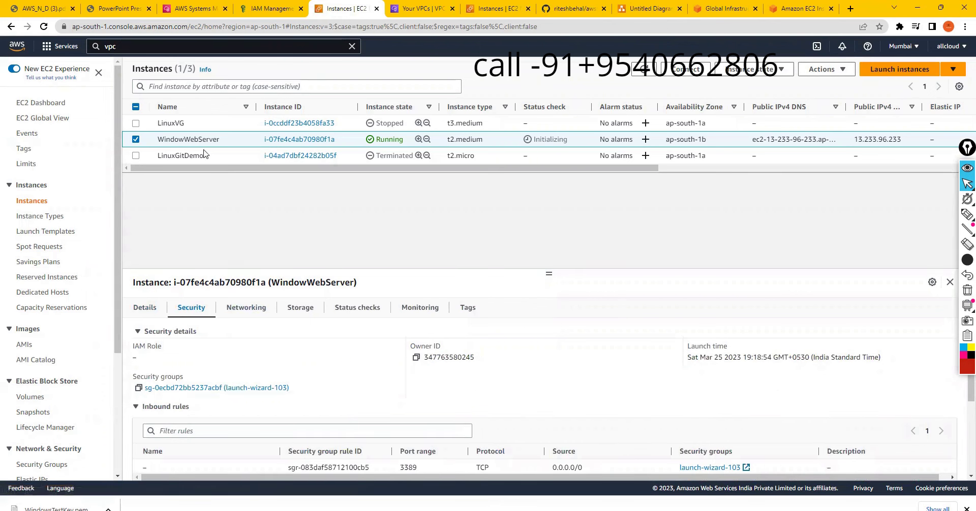
right_click(204, 391)
left_click(234, 401)
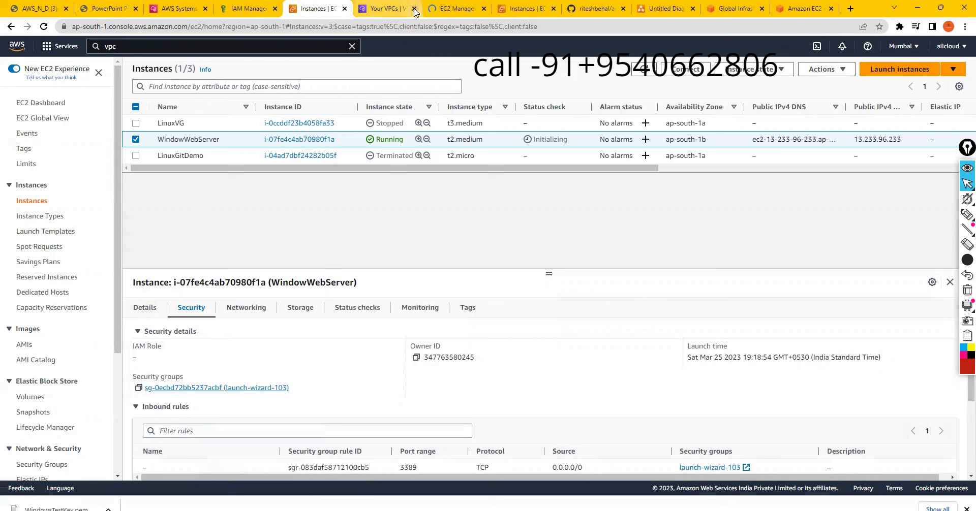
left_click(414, 8)
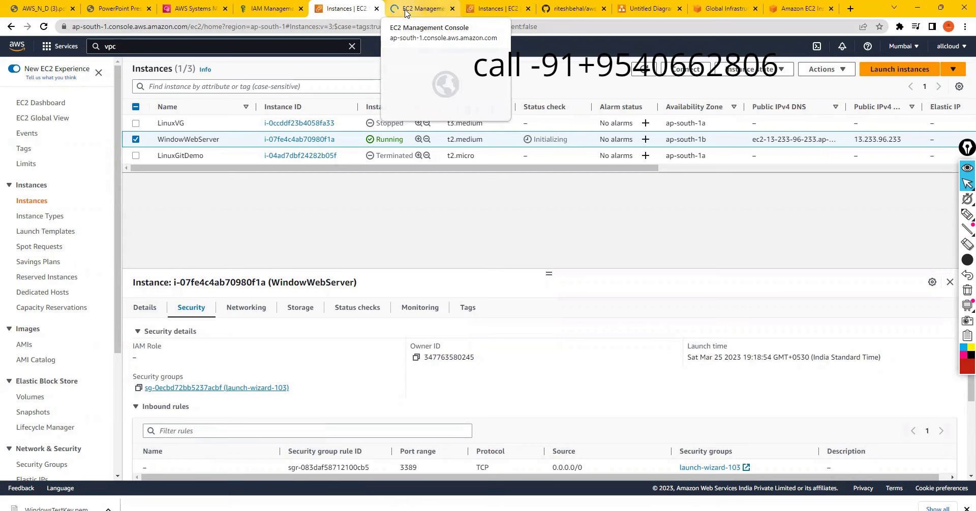
Step: Switch to the launch-wizard-103 security group's tab and open its inbound rules for editing
left_click(406, 12)
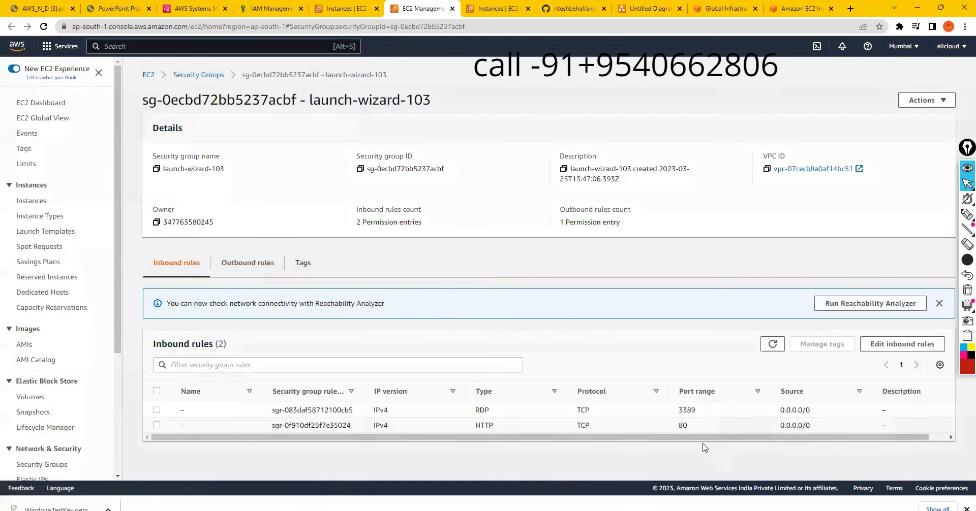
left_click(906, 345)
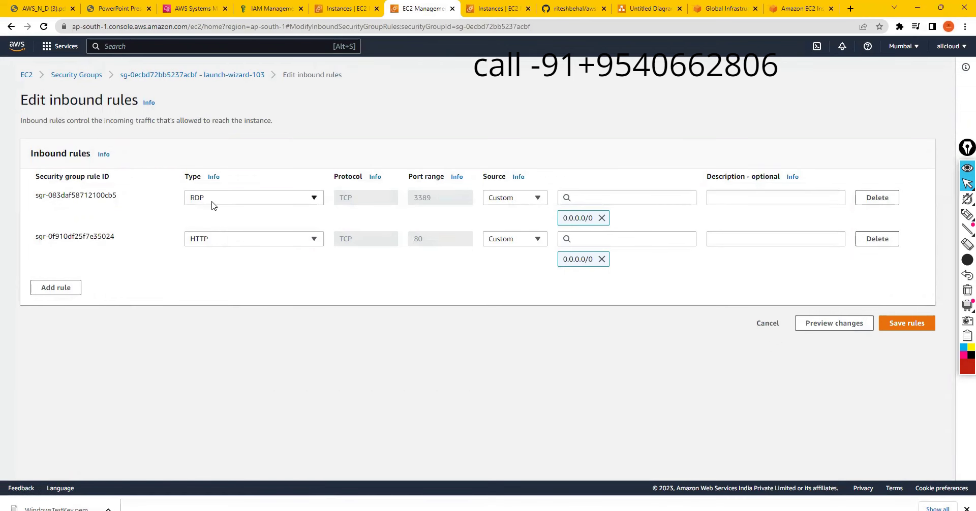
Step: Mark the inbound rules' port ranges, RDP type and source addresses with the red pen, and clear the annotations
left_click(965, 216)
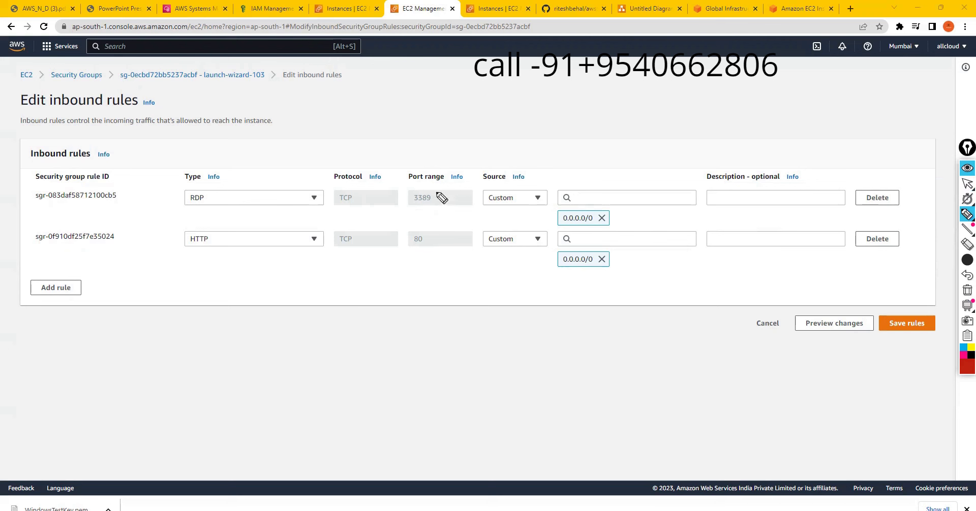
mouse_move(454, 153)
left_mouse_down()
mouse_move(394, 198)
mouse_move(455, 224)
mouse_move(481, 215)
mouse_move(476, 165)
mouse_move(445, 154)
left_mouse_up()
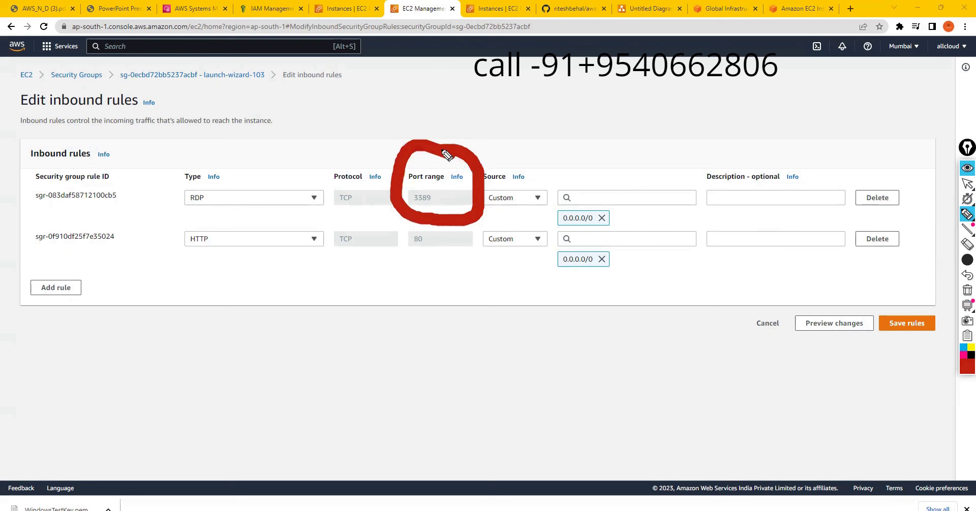
mouse_move(405, 220)
left_mouse_down()
mouse_move(413, 253)
mouse_move(414, 227)
mouse_move(458, 235)
mouse_move(455, 256)
mouse_move(419, 262)
left_mouse_up()
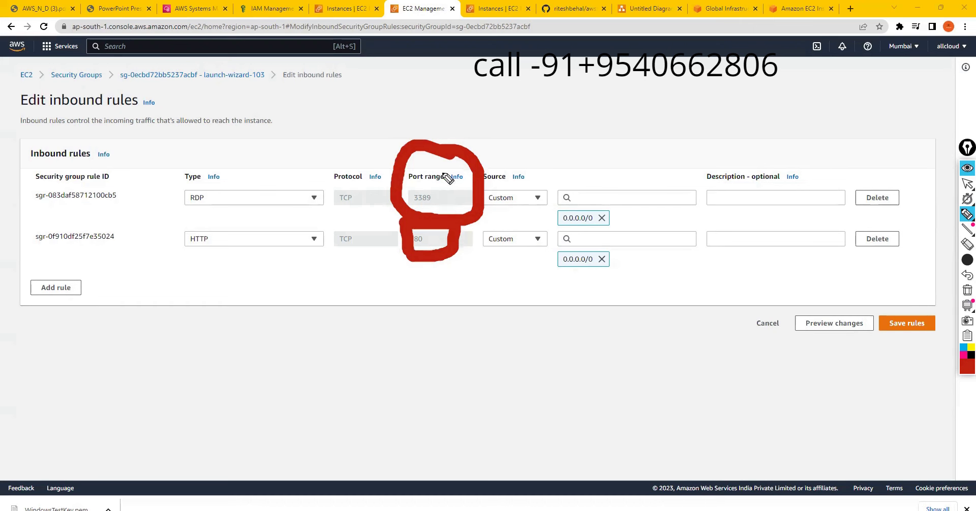
left_click_drag(171, 211, 254, 211)
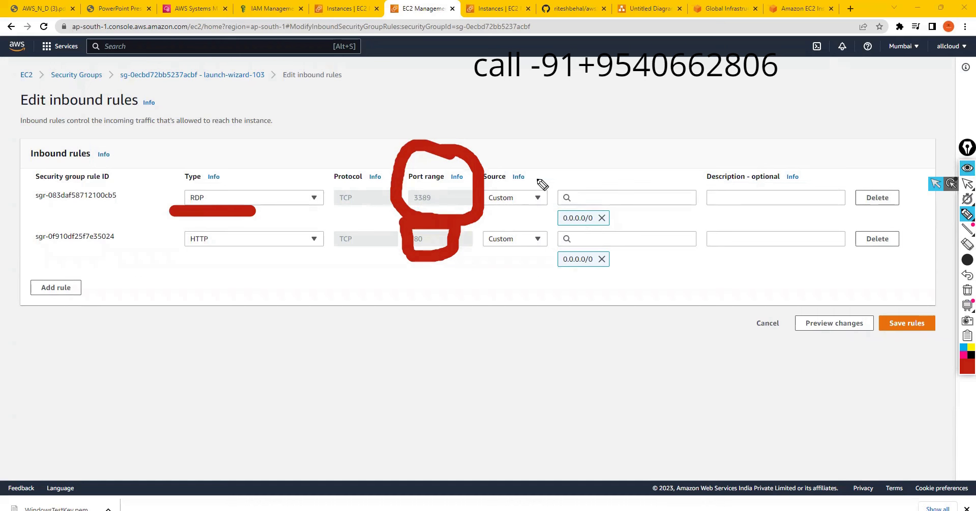
left_click_drag(543, 167, 536, 302)
mouse_move(544, 167)
left_mouse_down()
mouse_move(662, 183)
mouse_move(669, 254)
mouse_move(571, 301)
mouse_move(537, 301)
left_mouse_up()
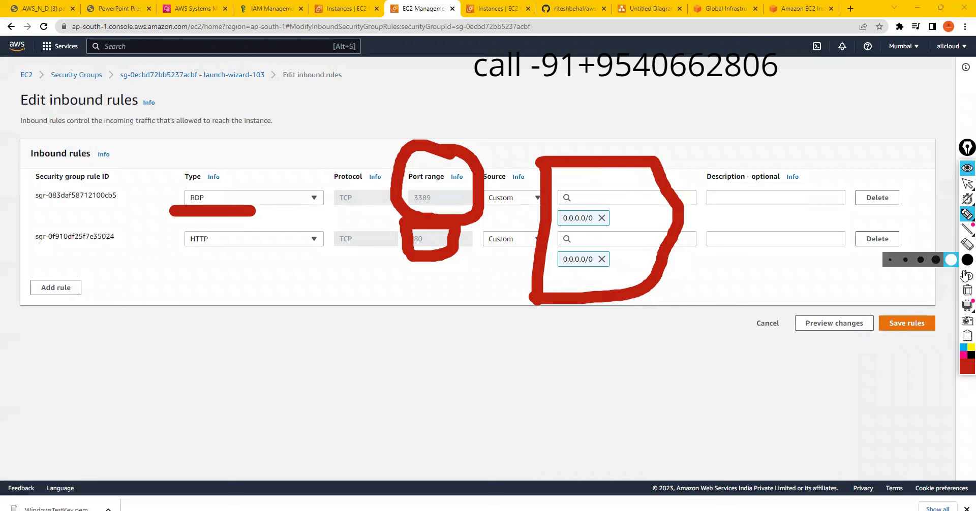
left_click(966, 183)
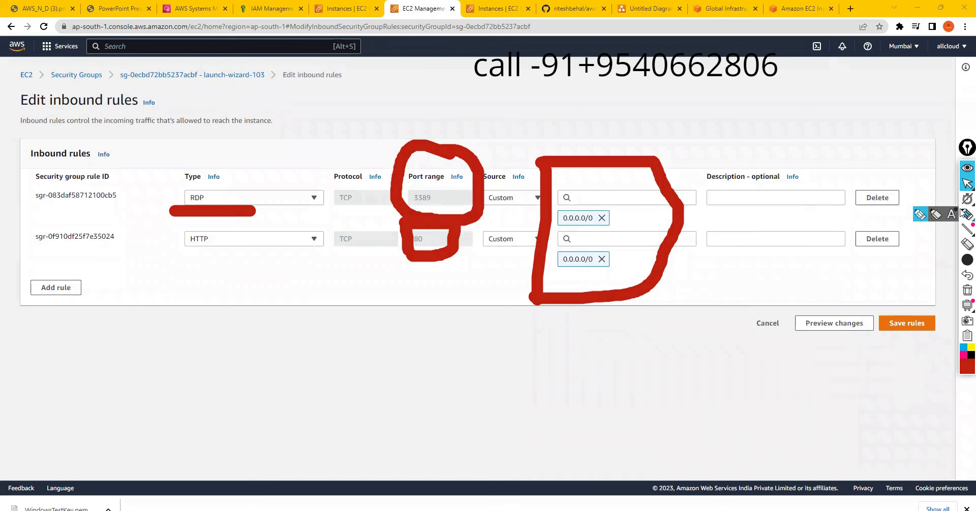
left_click(966, 291)
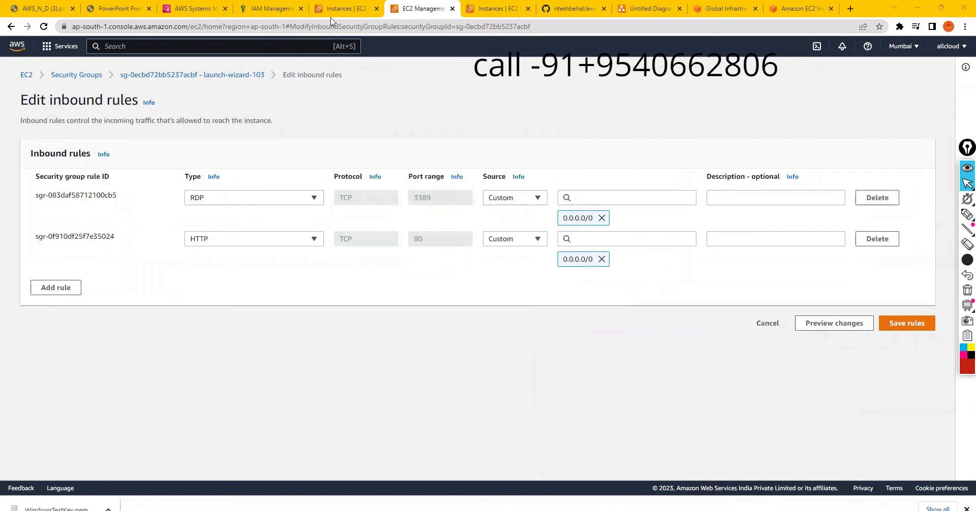
Step: Refresh the Instances list and open the Get Windows password page for WindowWebServer
left_click(362, 4)
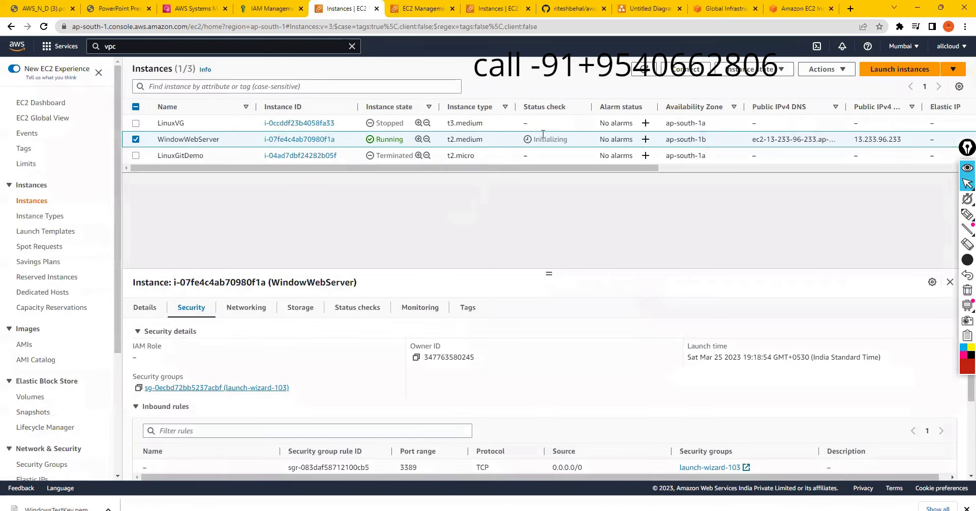
left_click(646, 72)
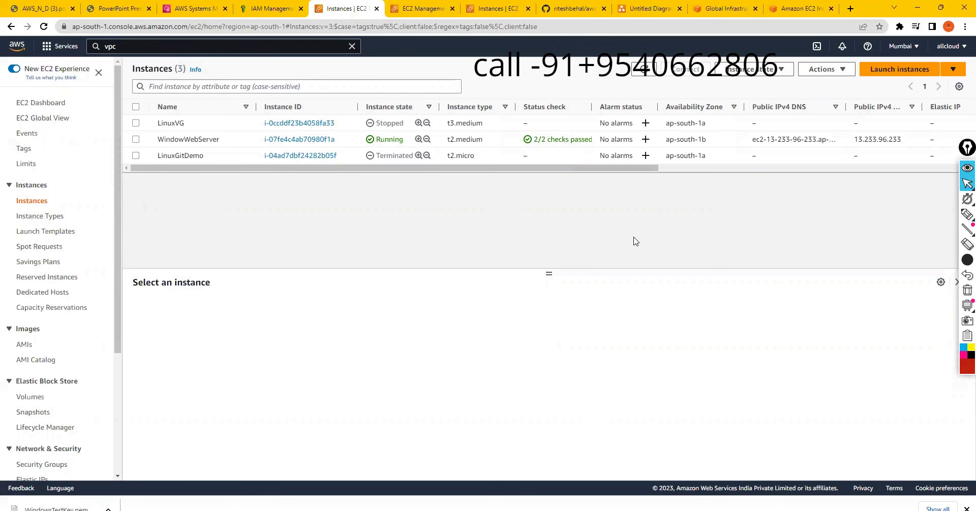
left_click(137, 143)
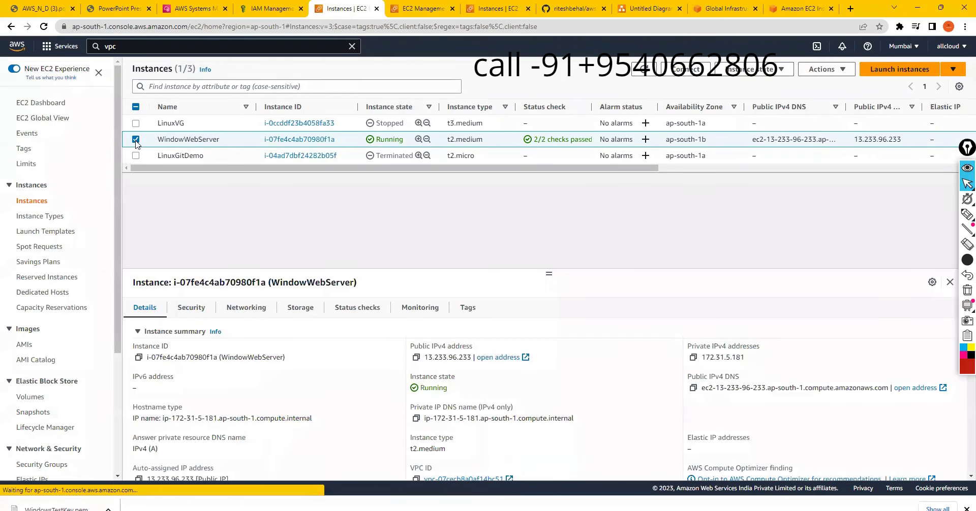
left_click(833, 70)
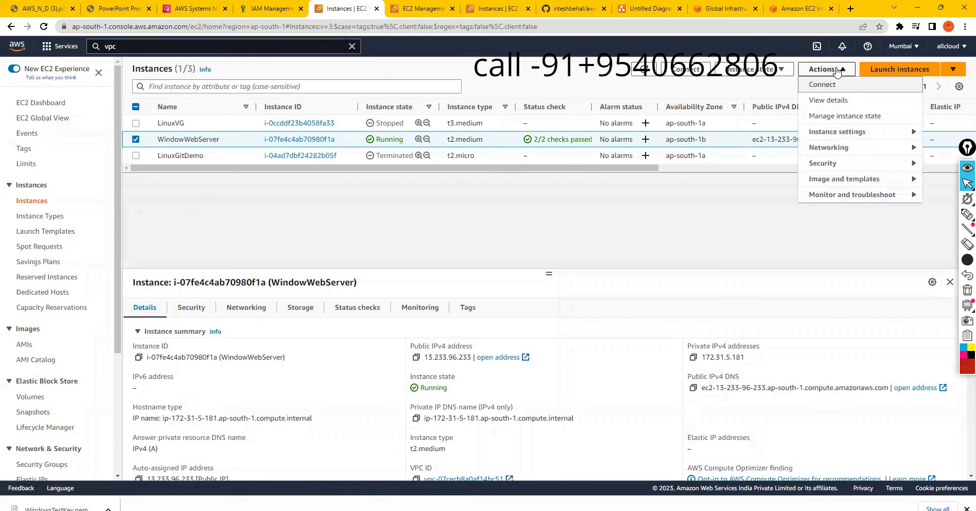
left_click(815, 166)
left_click(718, 182)
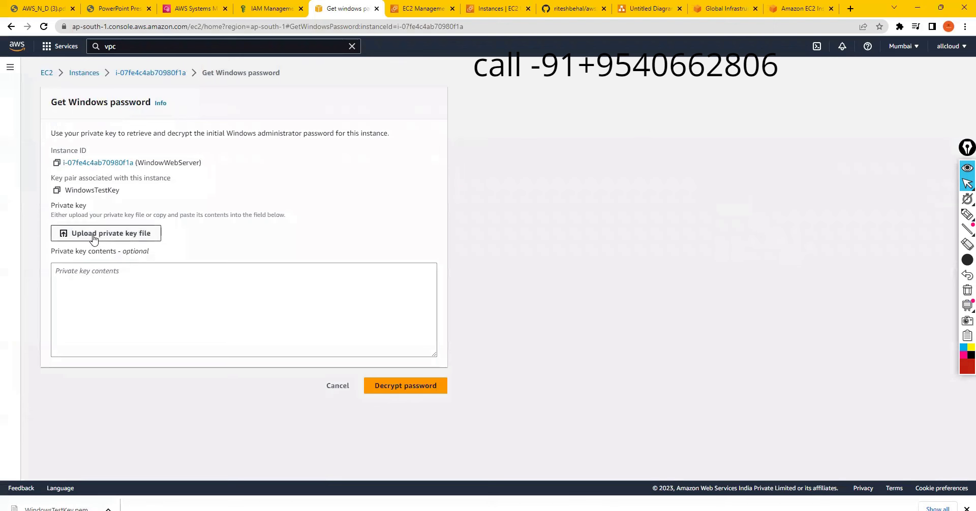
Step: Upload WindowsTestKey.pem as the private key, decrypt the Windows administrator password and copy it
left_click(93, 234)
left_click(138, 98)
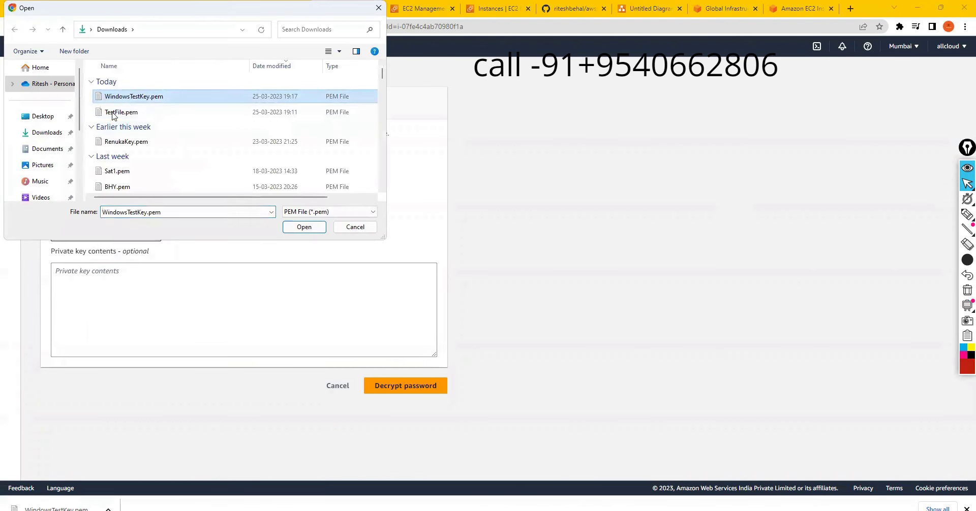
left_click(309, 228)
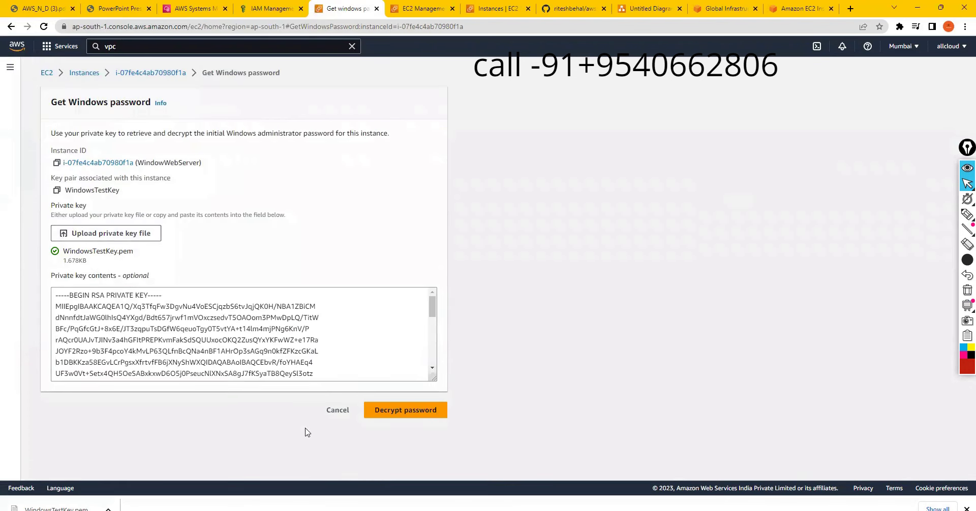
left_click(406, 412)
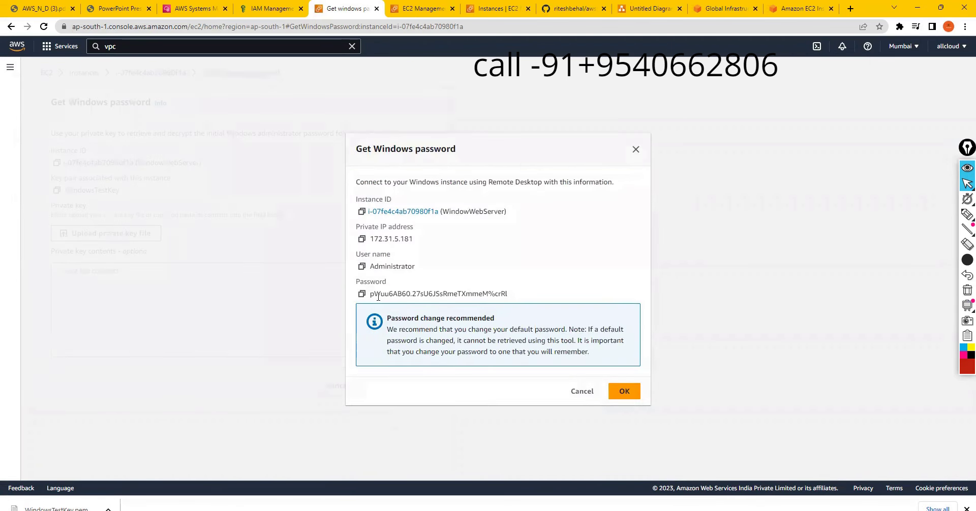
left_click(362, 294)
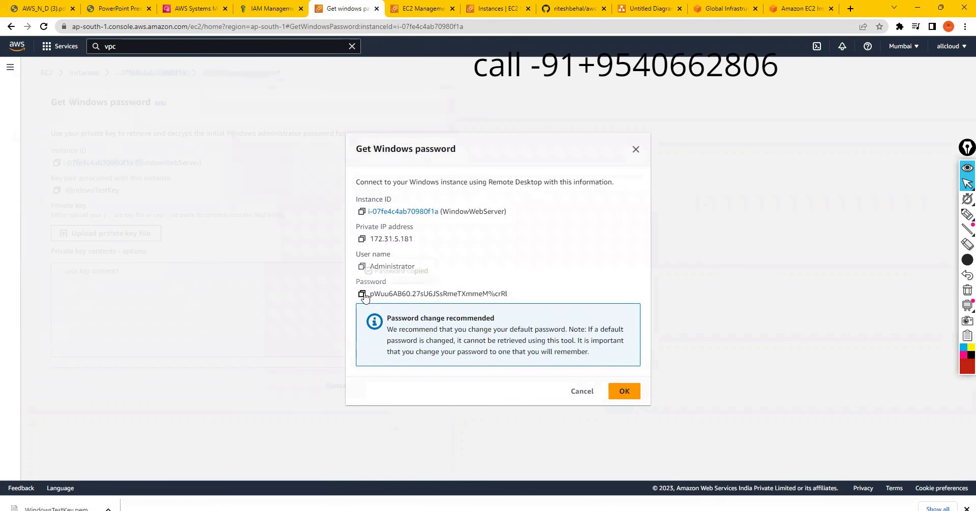
left_click(620, 392)
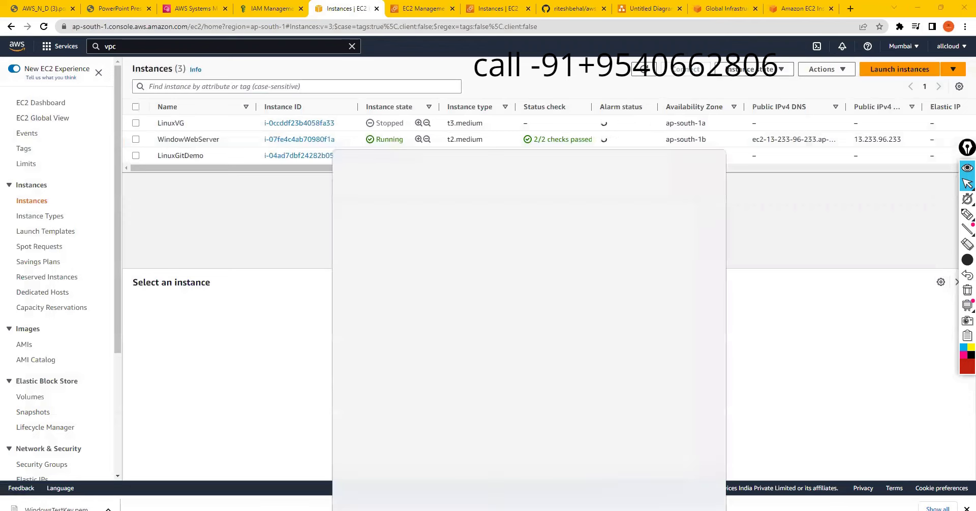
Step: Open Notepad, paste the copied administrator password into a blank note, and minimize the window
type("note")
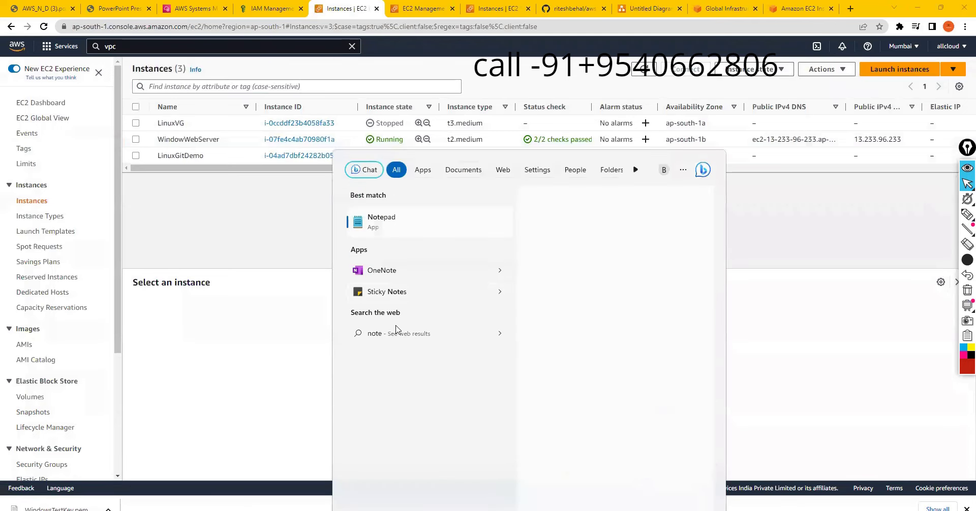
left_click(404, 231)
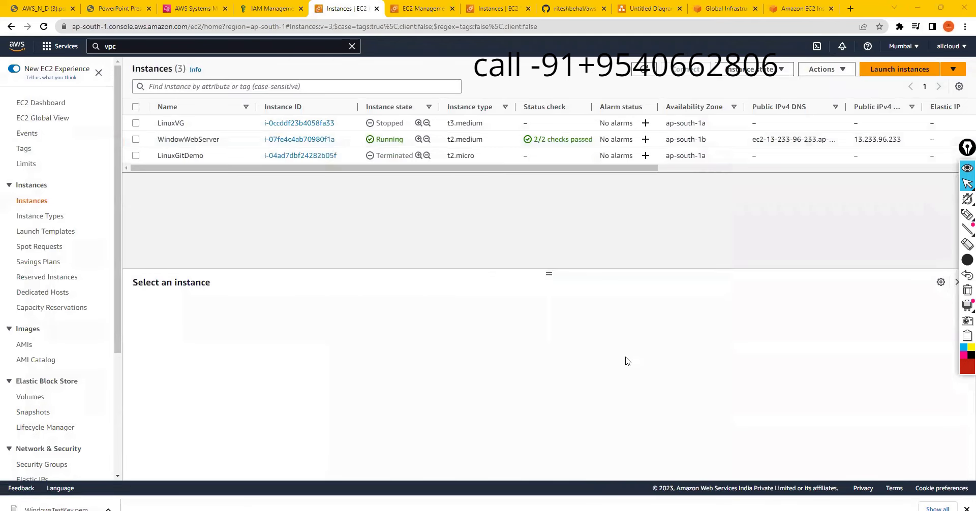
key("ctrl+v")
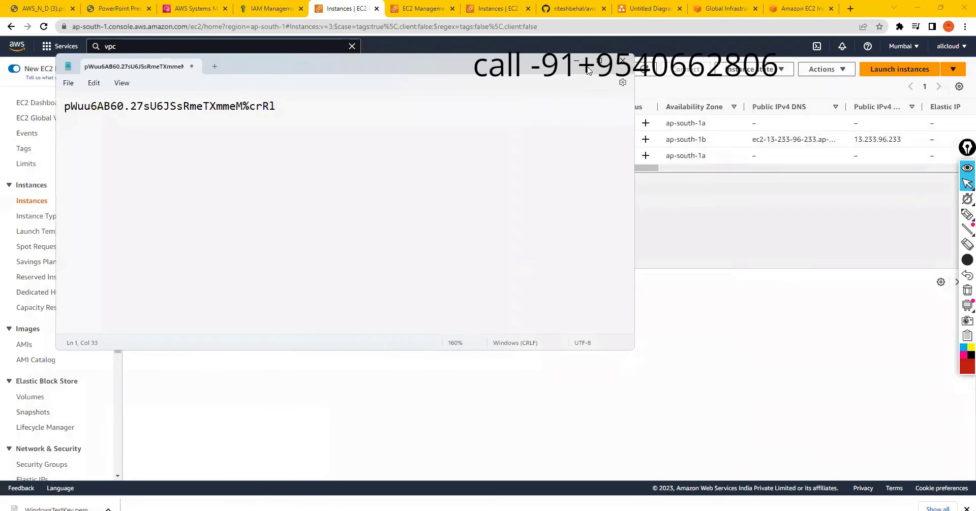
left_click(578, 62)
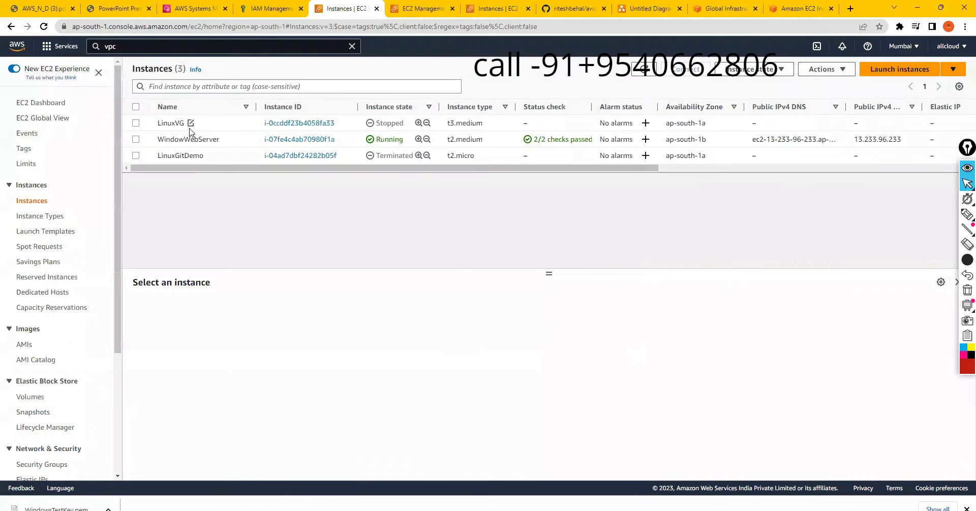
Step: Reopen WindowWebServer's Get Windows password page, load WindowsTestKey.pem as the private key again, and cancel without decrypting
left_click(136, 140)
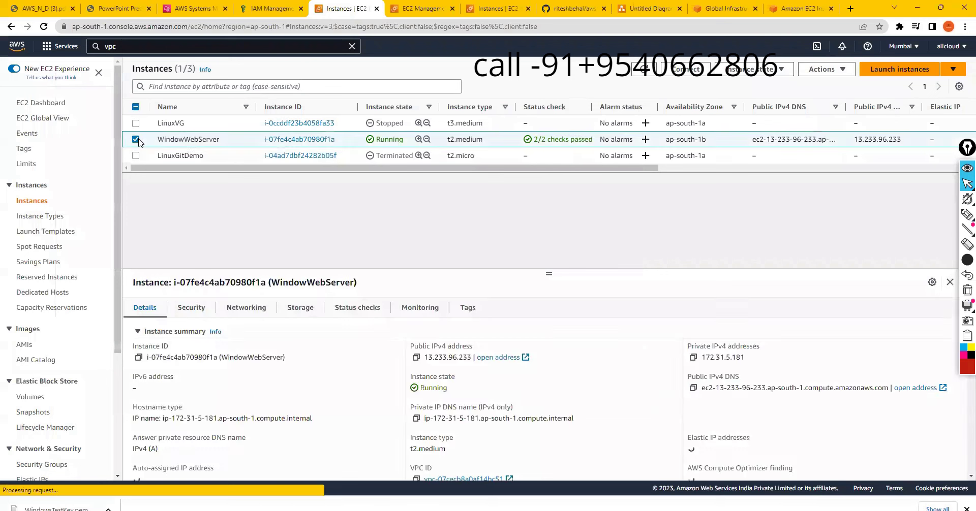
left_click(833, 74)
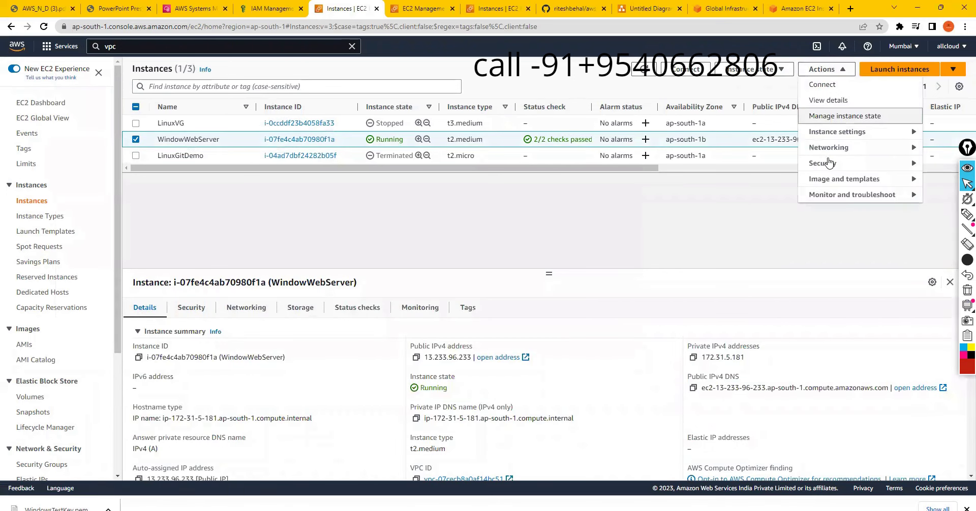
mouse_move(821, 168)
left_click(741, 181)
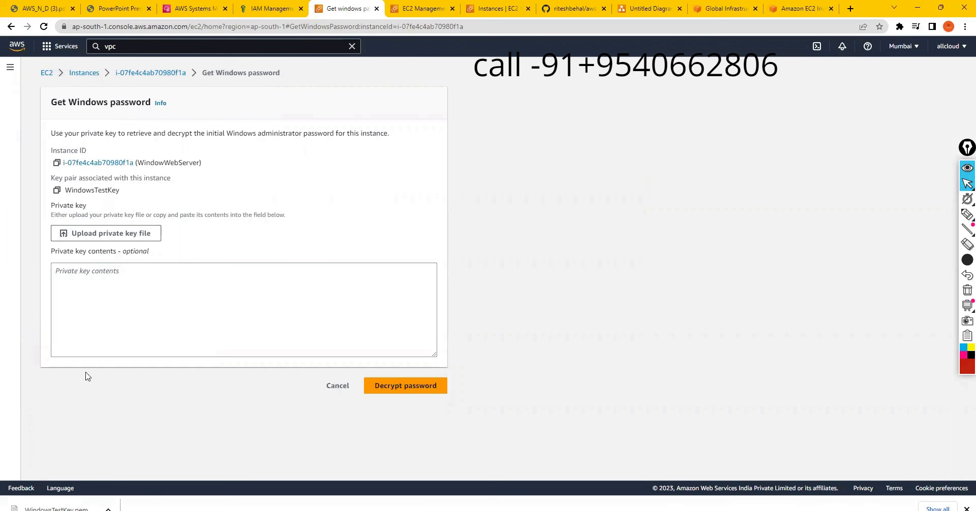
left_click(125, 234)
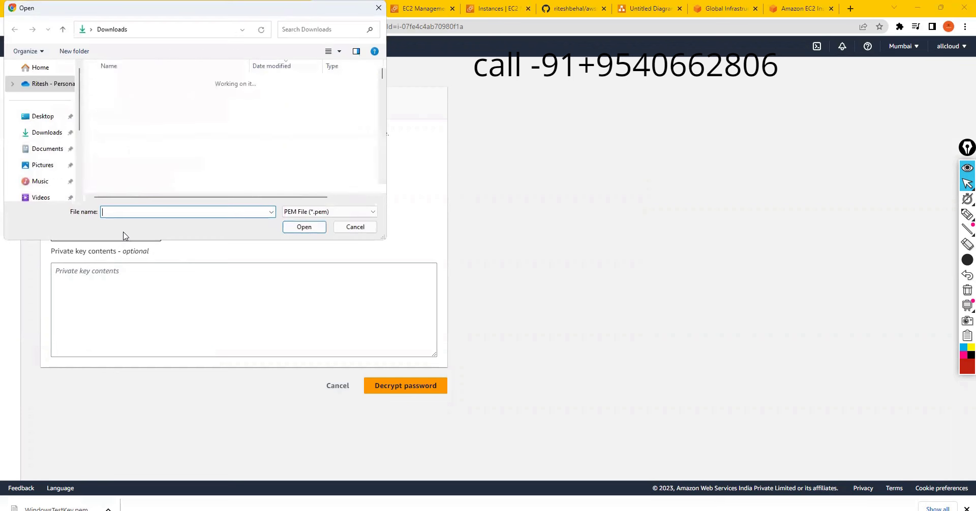
left_click(131, 97)
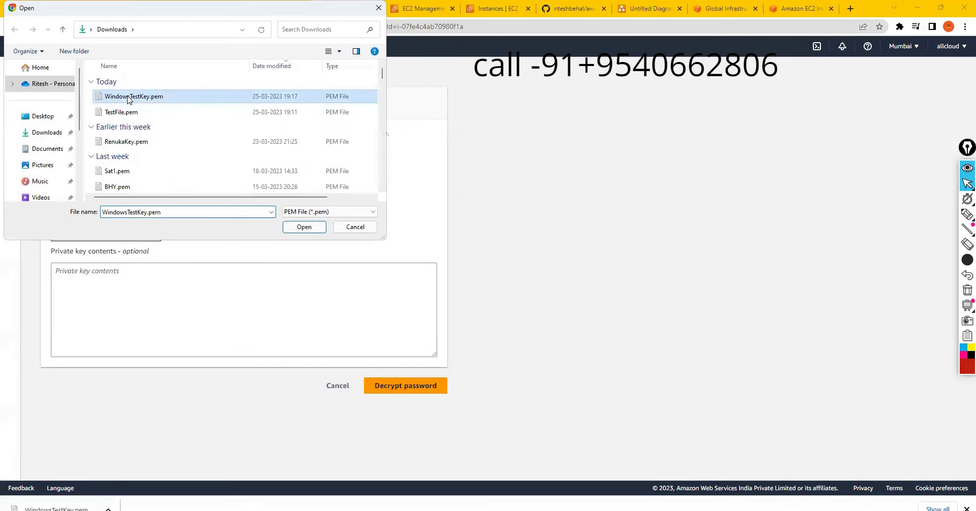
left_click(304, 227)
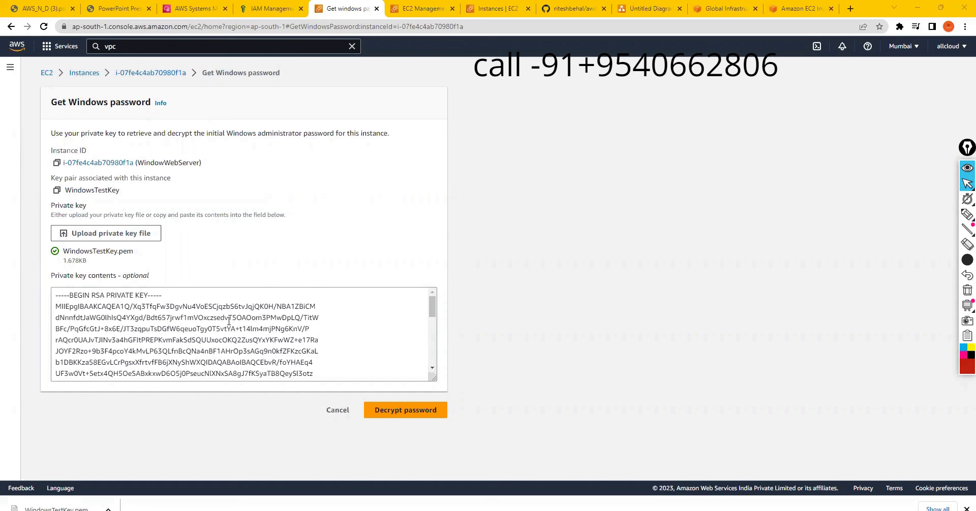
left_click(336, 412)
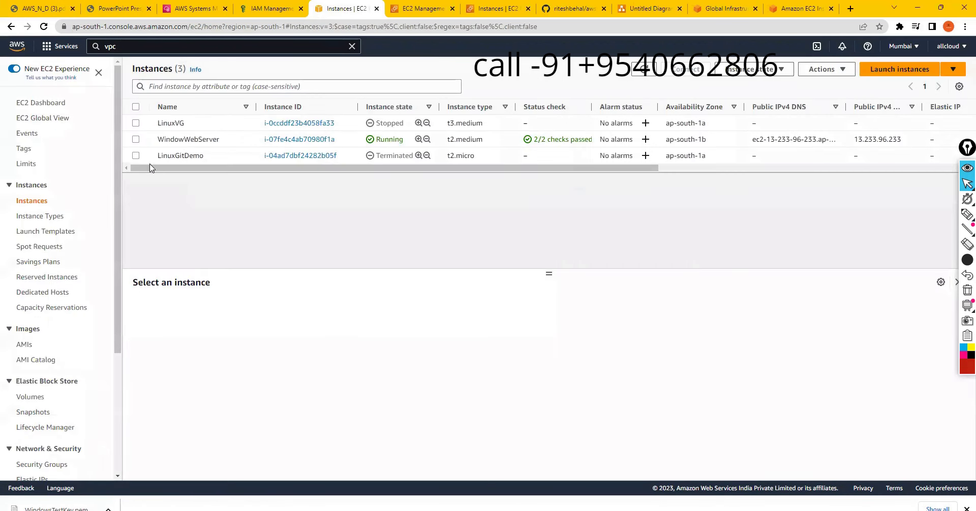
Step: Download WindowWebServer's remote desktop file from its RDP client connection options and open the file
left_click(306, 142)
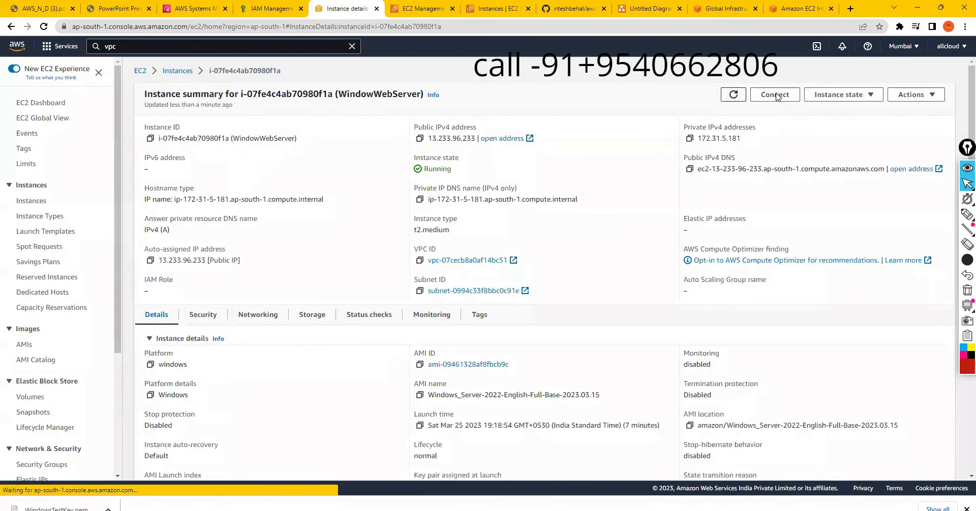
left_click(775, 95)
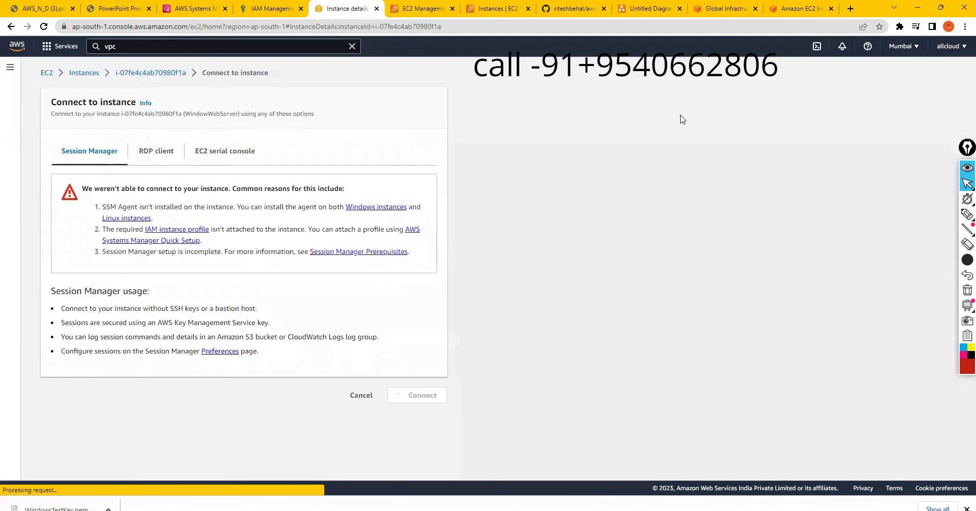
left_click(152, 152)
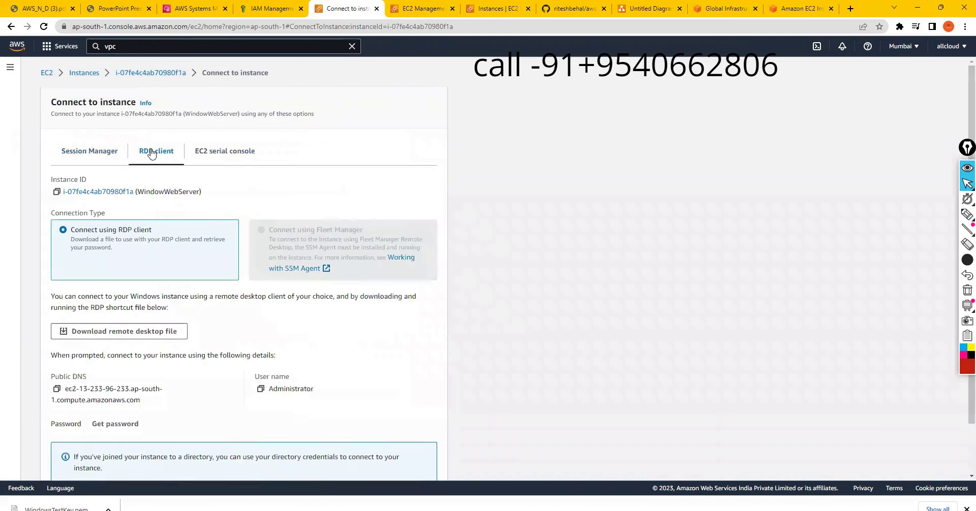
left_click(149, 335)
left_click(123, 337)
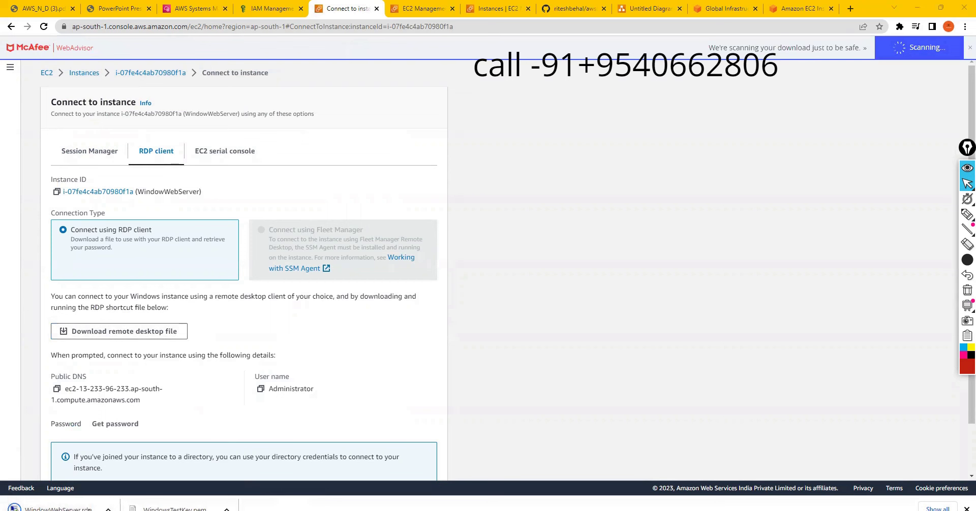
left_click(80, 508)
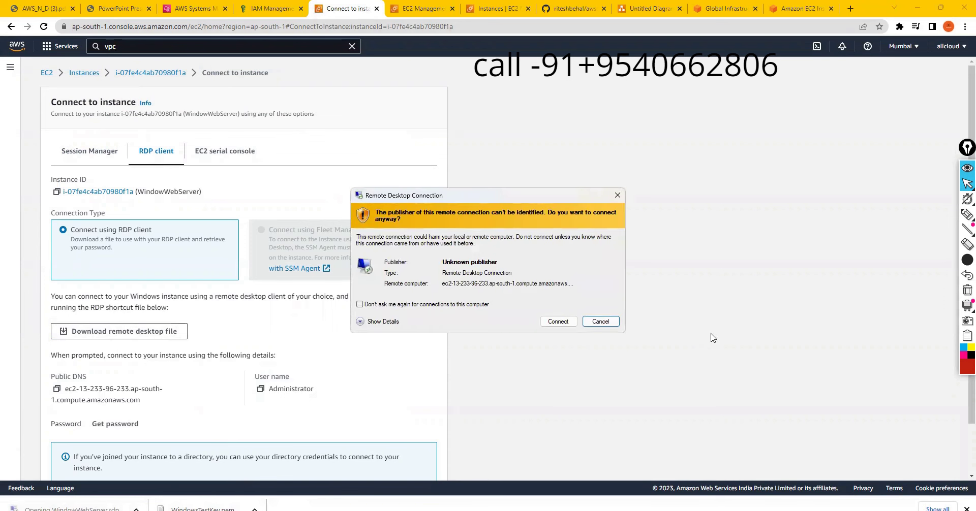
Step: Connect to the WindowWebServer remote desktop, pasting the administrator password and accepting the connection prompt
left_click(557, 320)
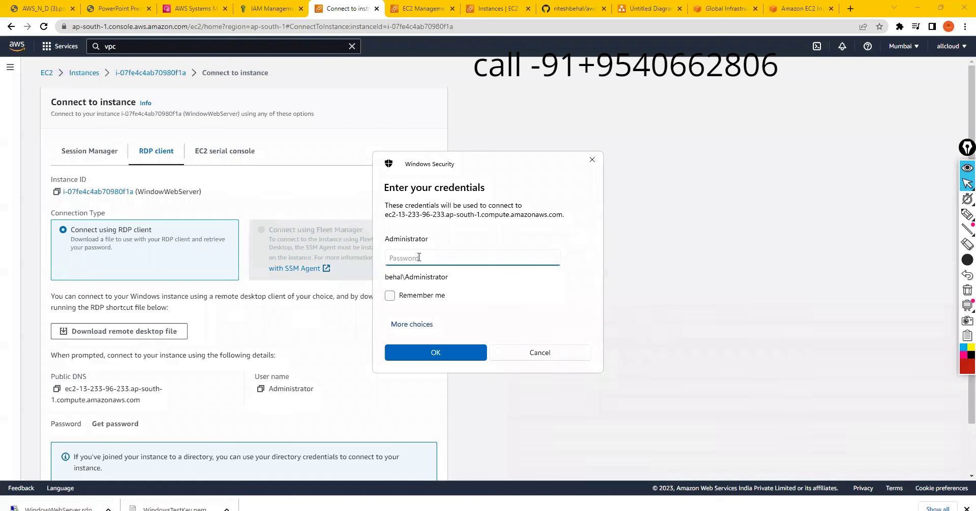
key("ctrl+v")
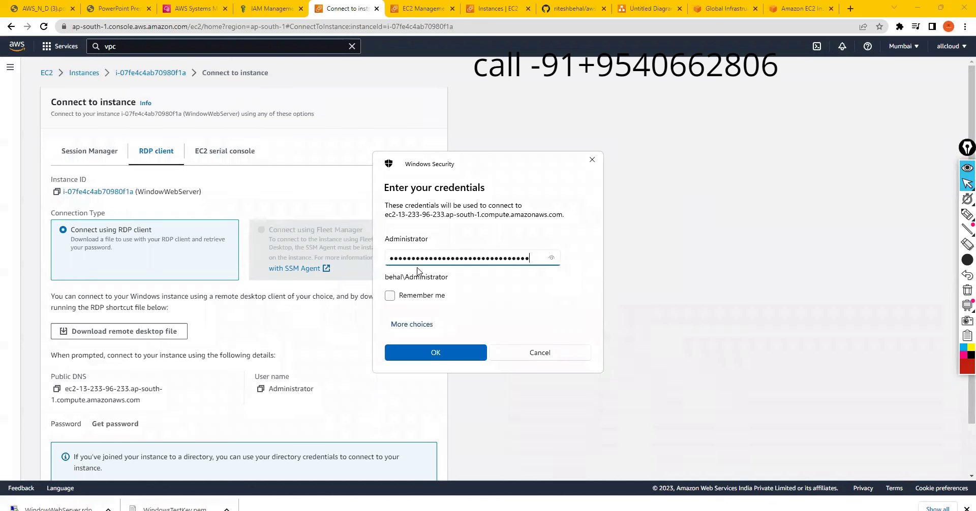
left_click(443, 355)
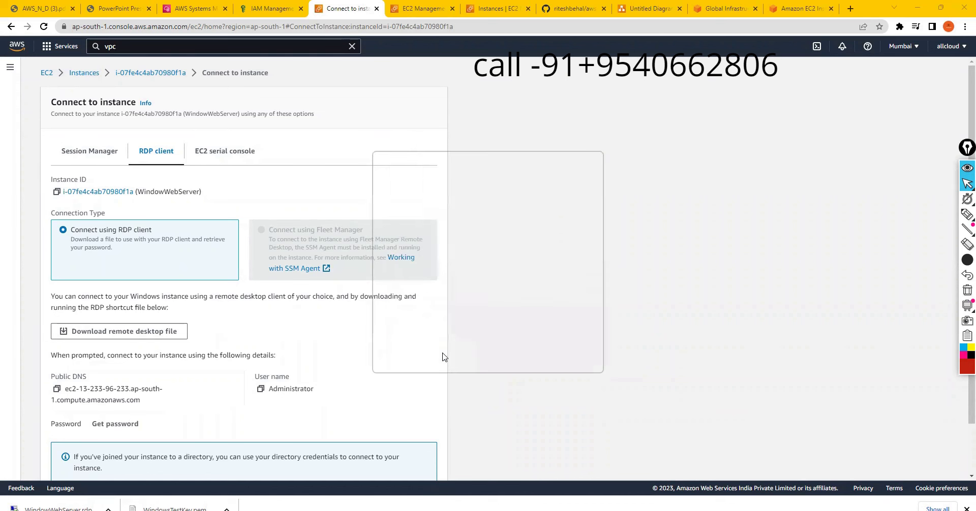
left_click(516, 351)
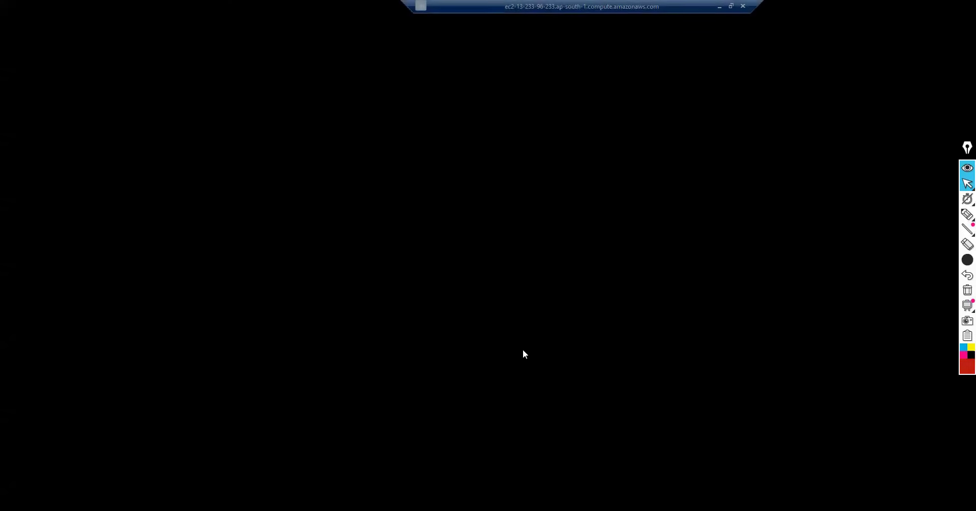
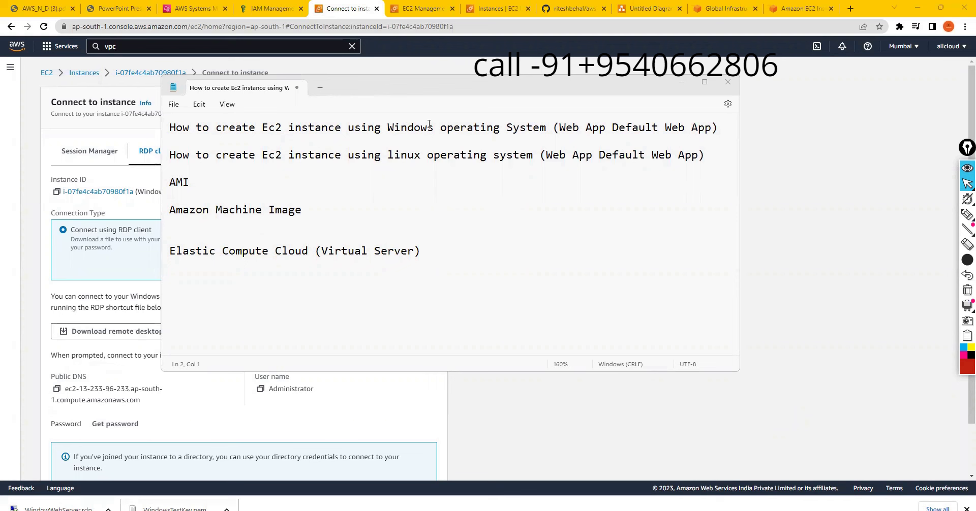
Step: Refresh the EC2 instances list and open WindowWebServer's security details
left_click(498, 13)
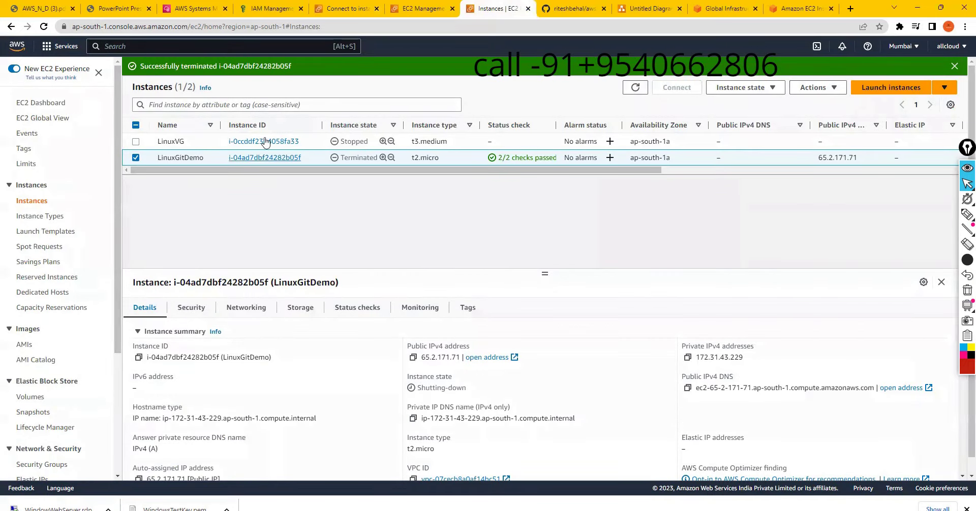
left_click(636, 88)
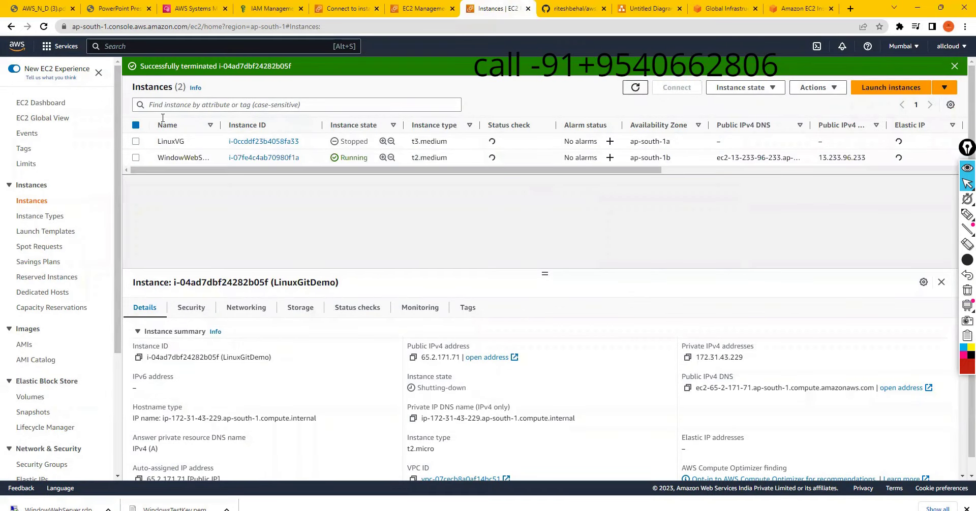
left_click(265, 158)
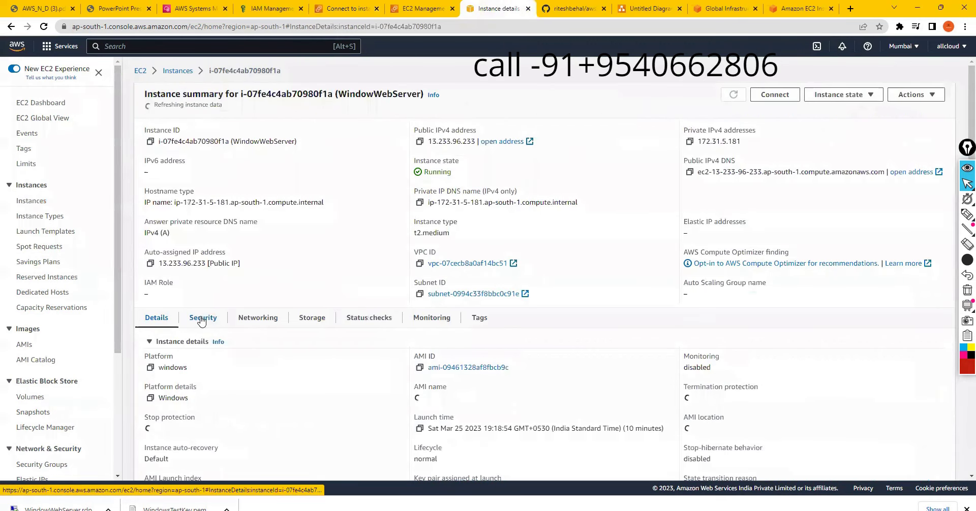
left_click(203, 319)
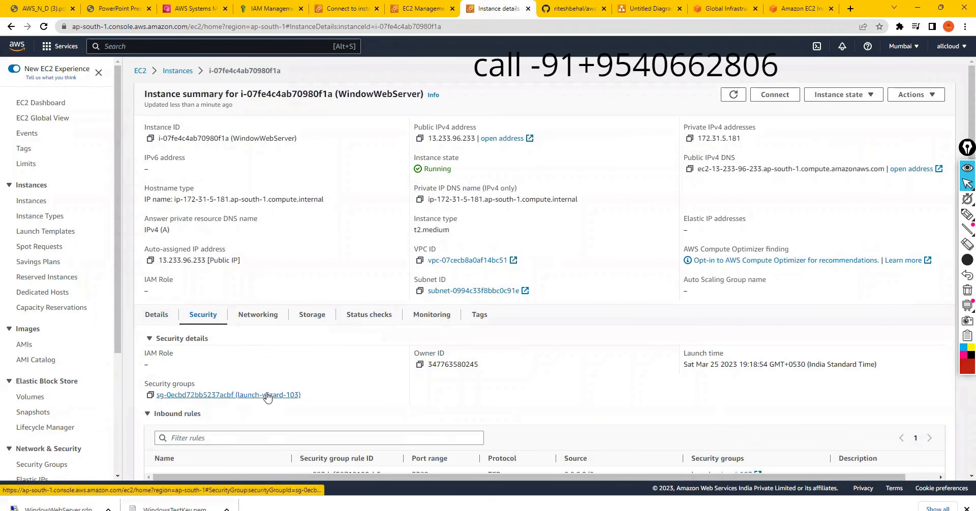
Step: Open the instance's launch-wizard-103 security group in a new browser tab and open its inbound rules for editing
right_click(298, 398)
left_click(306, 403)
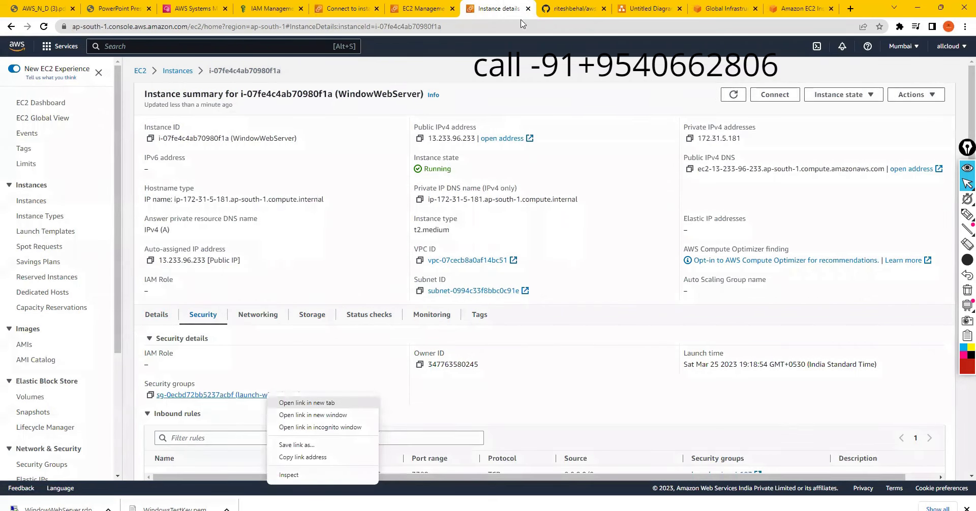
left_click(524, 4)
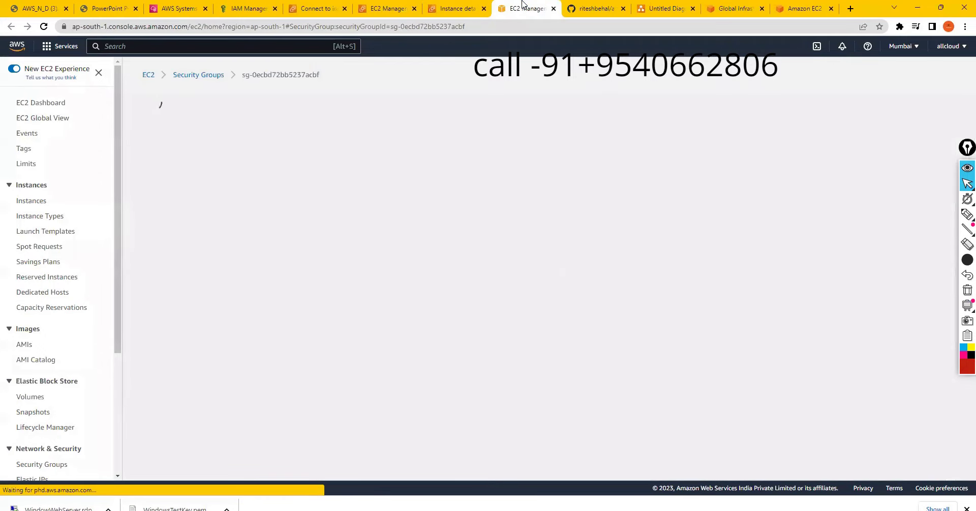
left_click(887, 344)
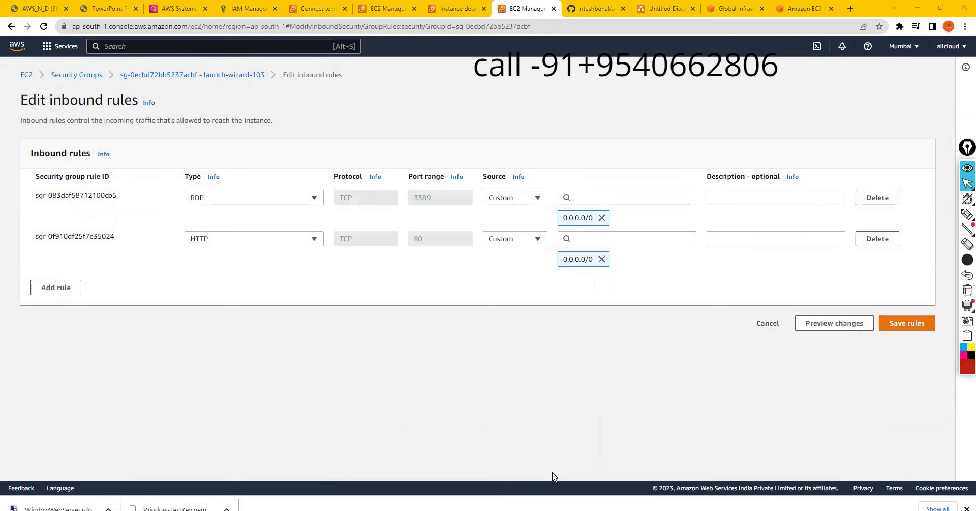
Step: Bring up the Notepad note holding the administrator password, review it, and minimize it
mouse_move(623, 509)
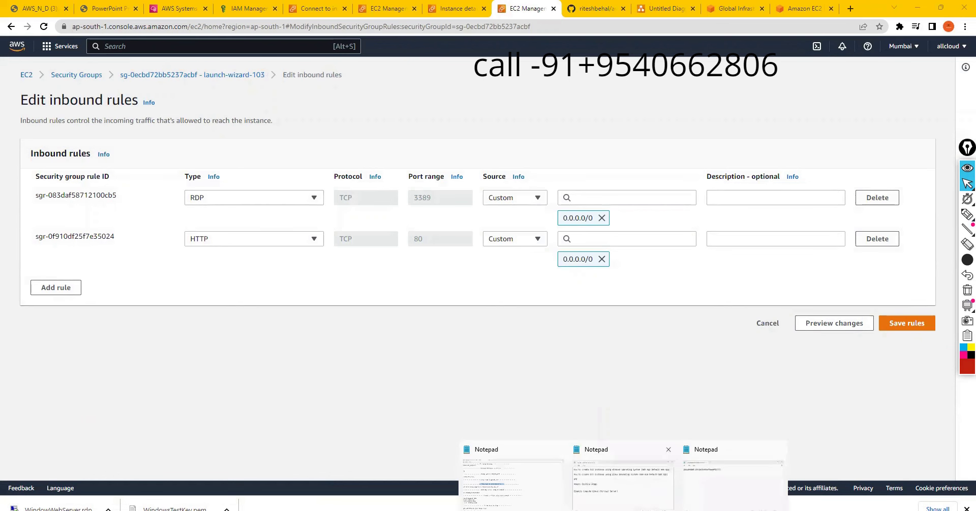
left_click(732, 478)
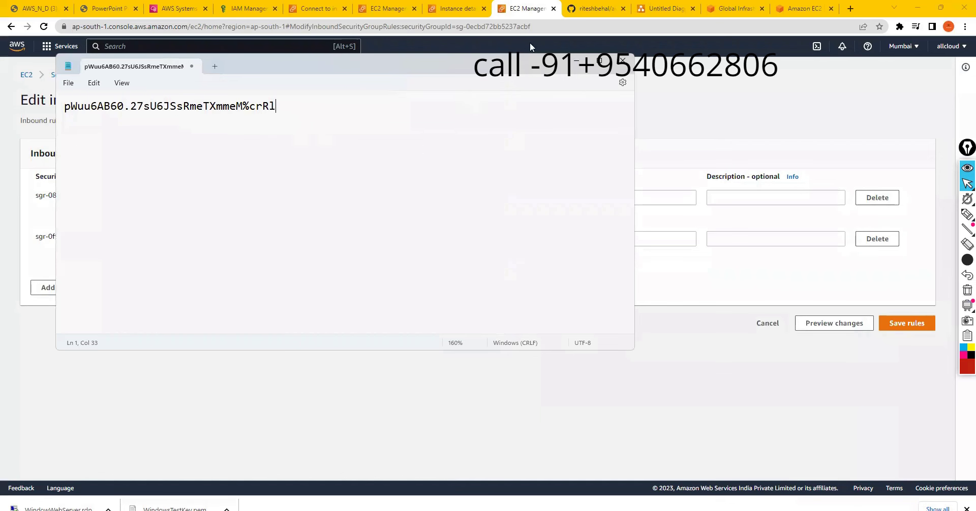
left_click(581, 61)
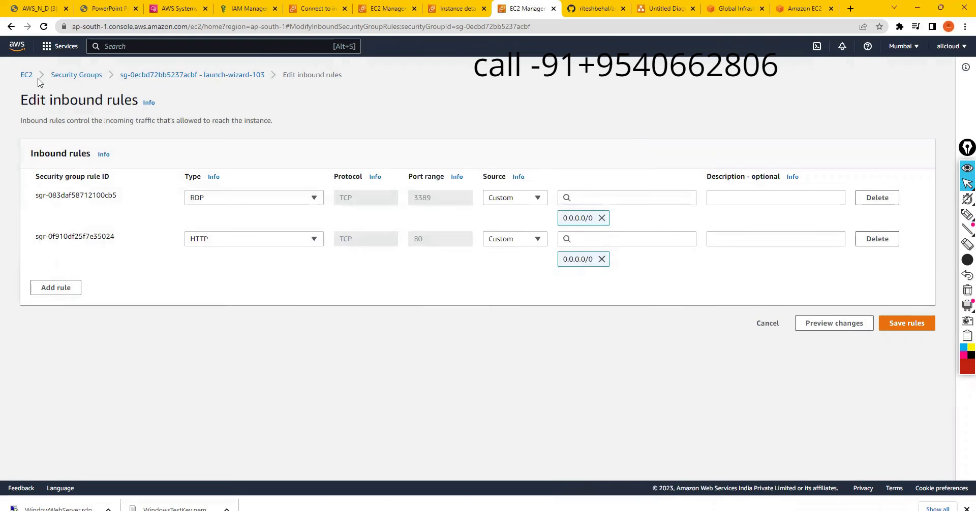
Step: Open WindowWebServer from the running EC2 instances and copy its public IPv4 address
left_click(27, 76)
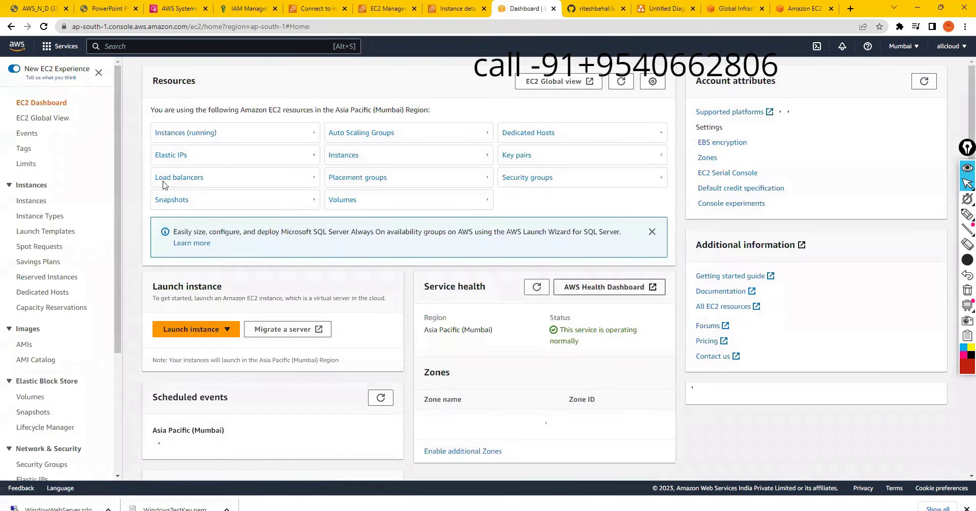
left_click(188, 134)
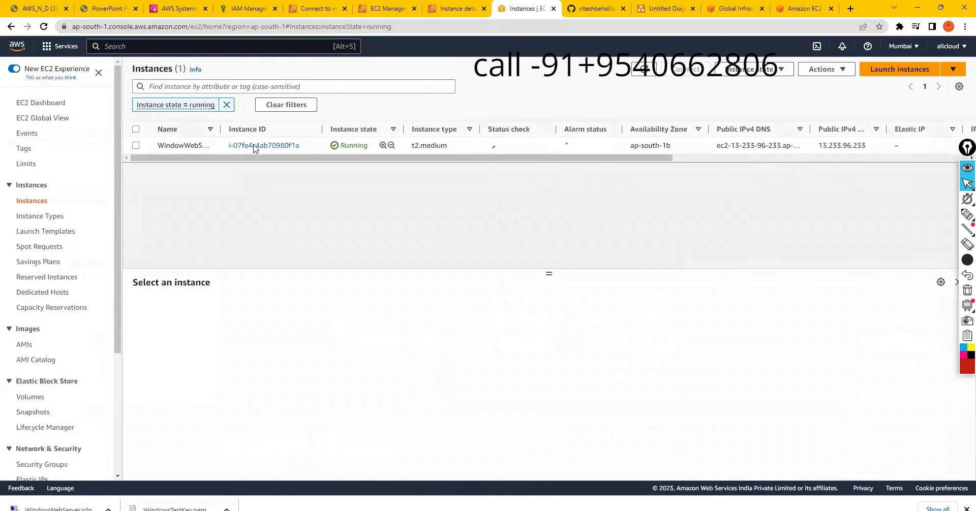
left_click(254, 146)
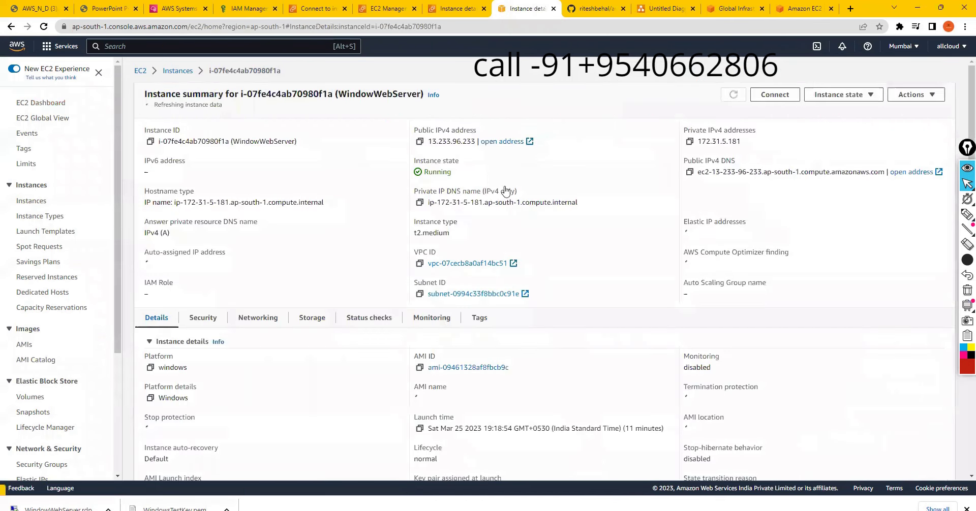
left_click(419, 139)
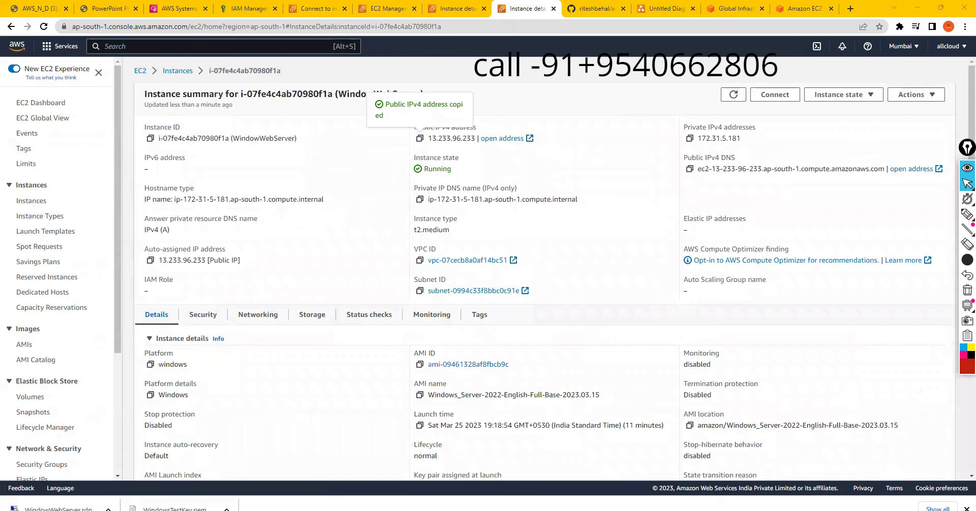
Step: Open Remote Desktop Connection and start a connection to the copied address, 13.233.96.233
type("rdp")
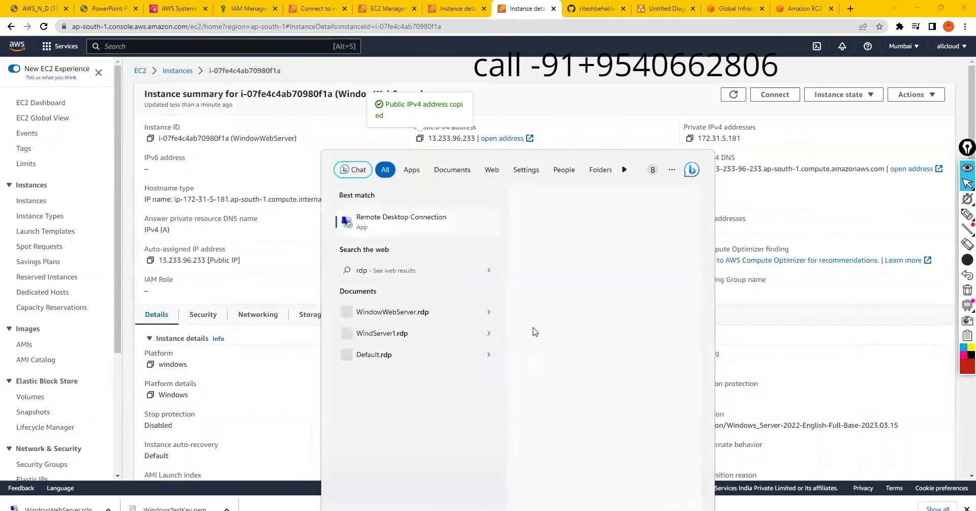
left_click(392, 224)
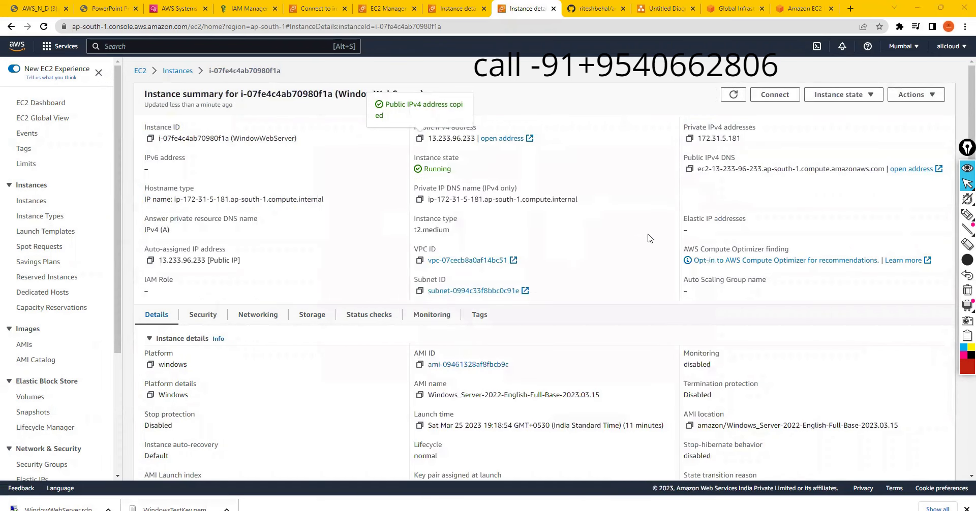
key("ctrl+v")
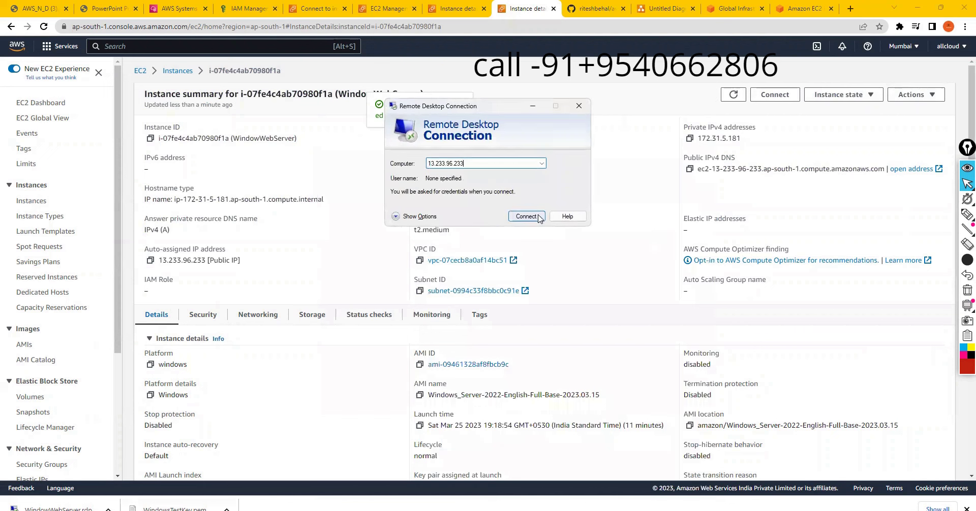
left_click(524, 217)
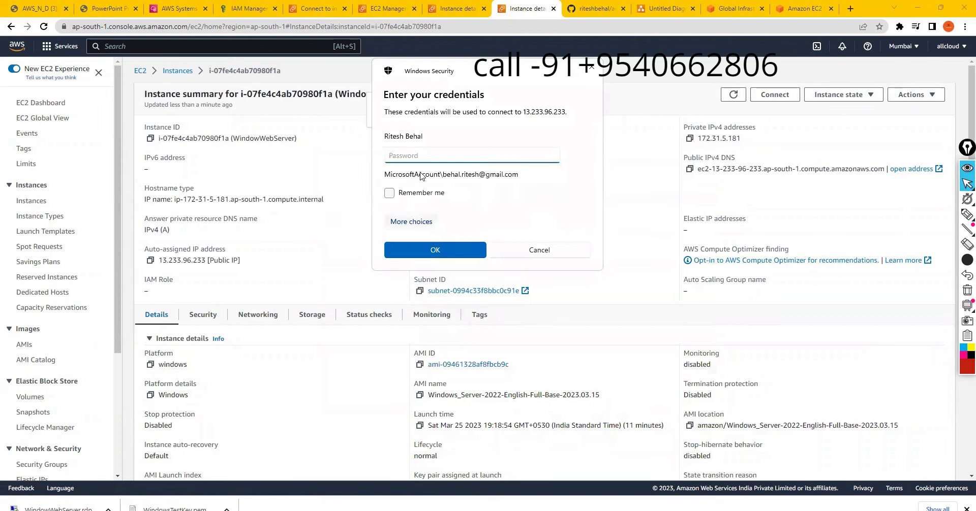
Step: Choose a different account for the remote sign-in and enter Administrator as the user name
left_click(407, 222)
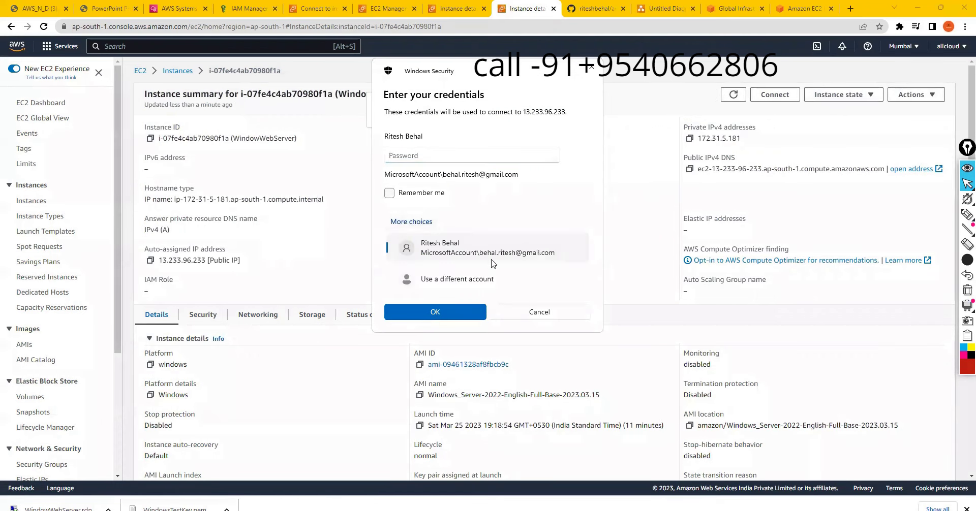
left_click(451, 280)
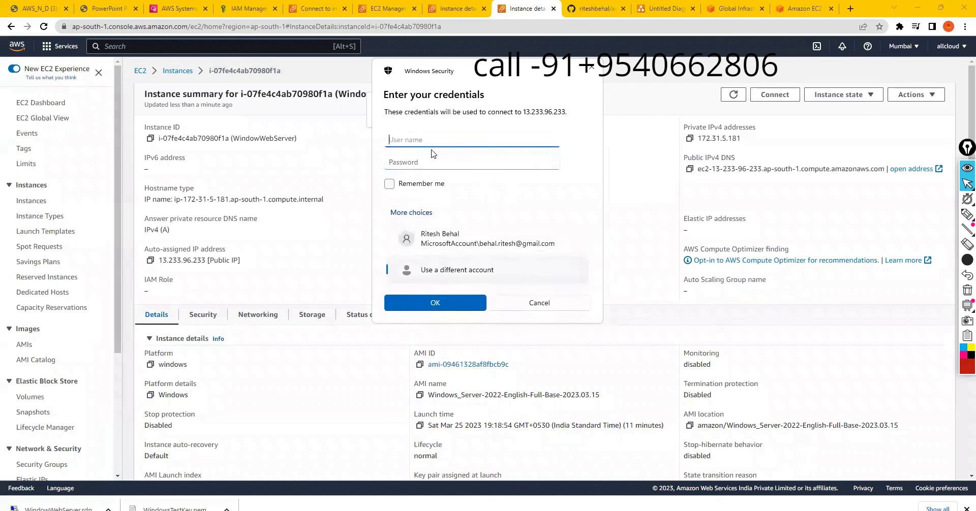
type("Administrator")
left_click(399, 162)
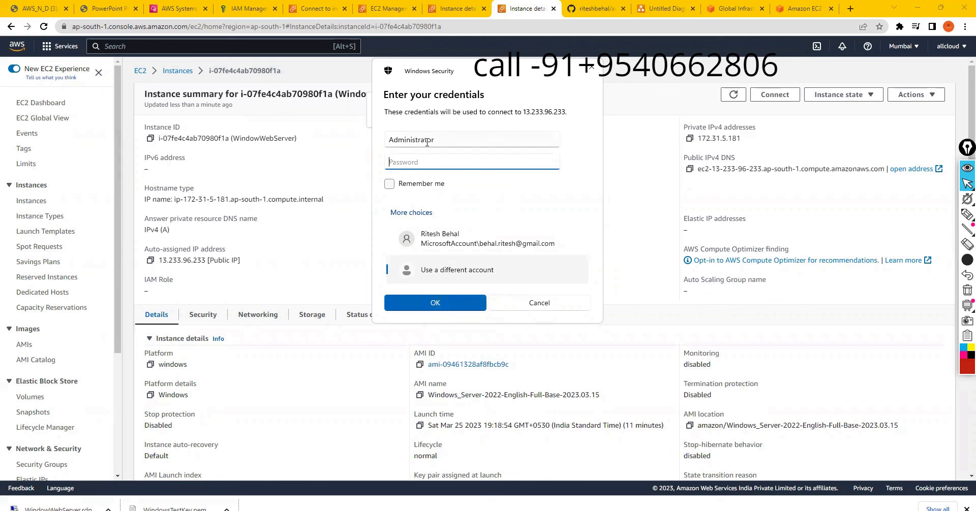
Step: Reopen the launch-wizard-103 security group's inbound rules for editing and remove 0.0.0.0/0 from the RDP rule's source
left_click(470, 7)
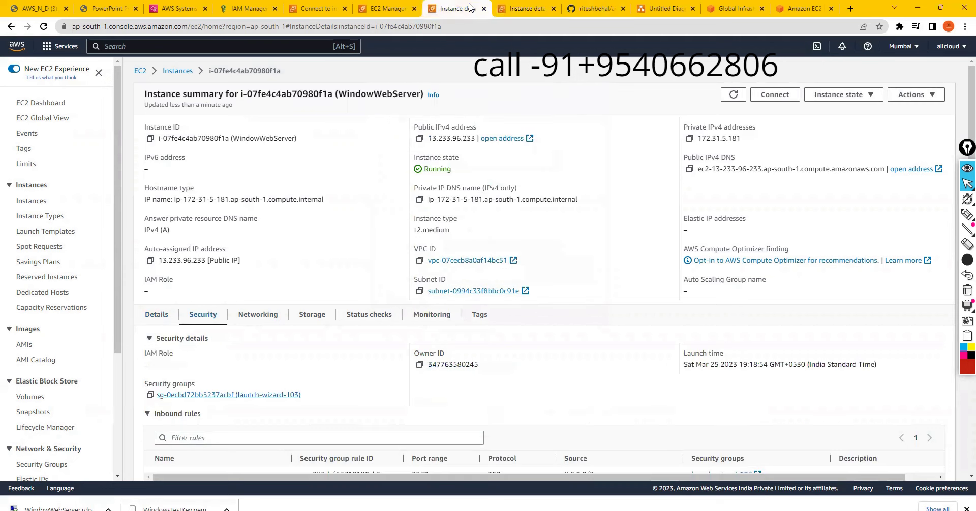
left_click(209, 396)
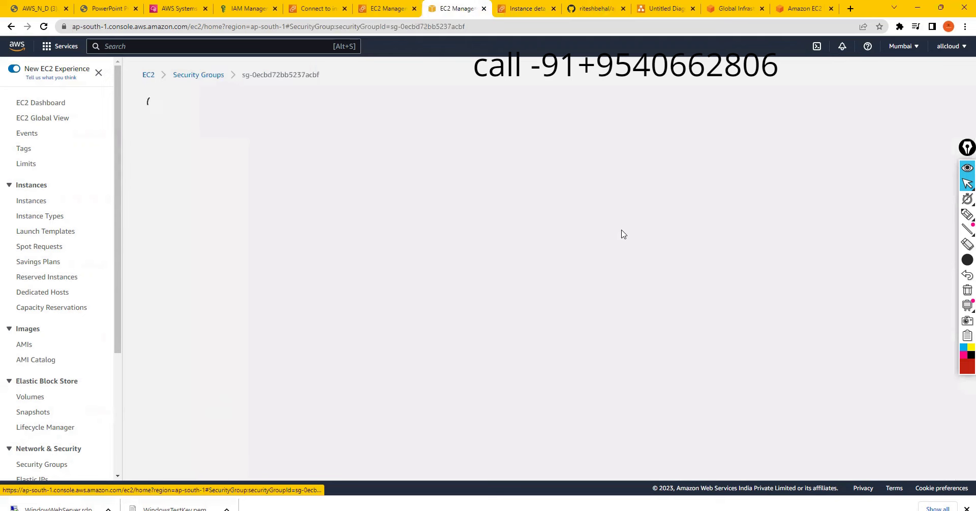
left_click(898, 346)
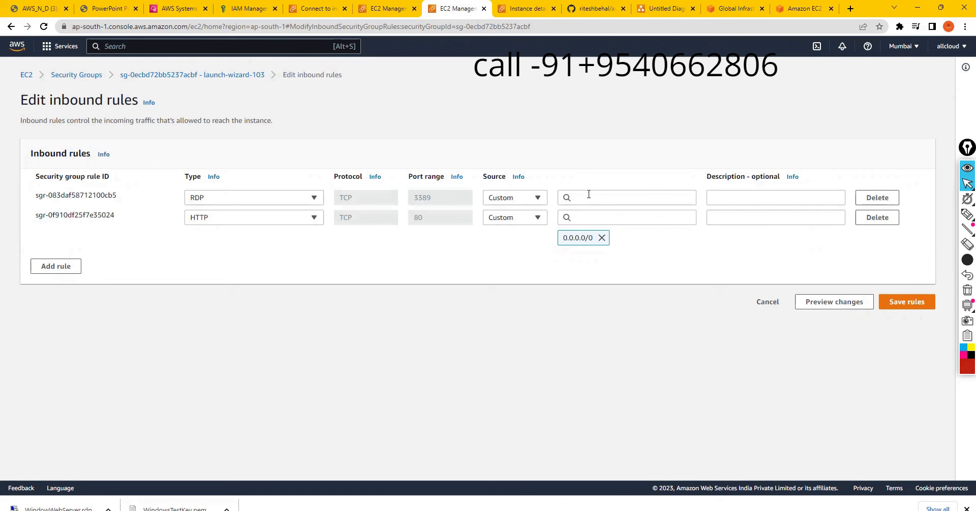
Step: Set the RDP inbound rule's source to My IP
left_click(588, 194)
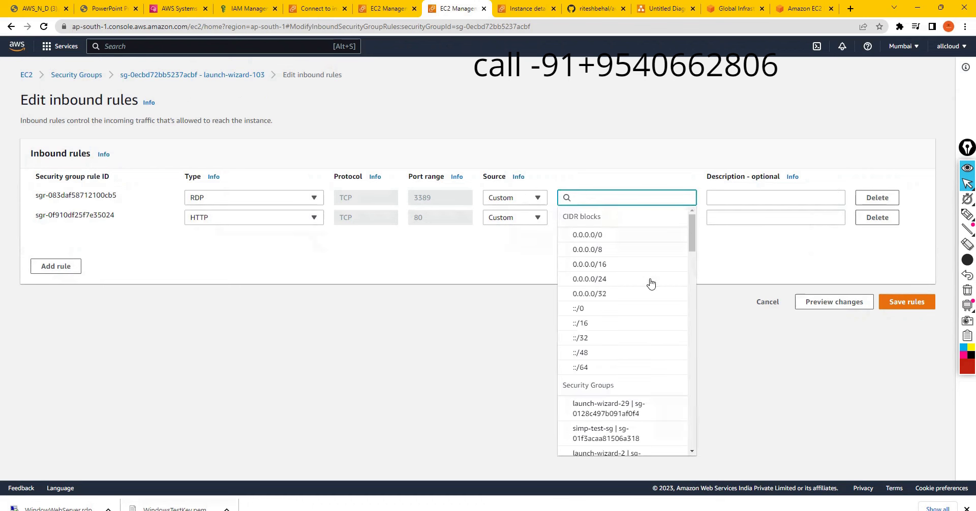
left_click(508, 197)
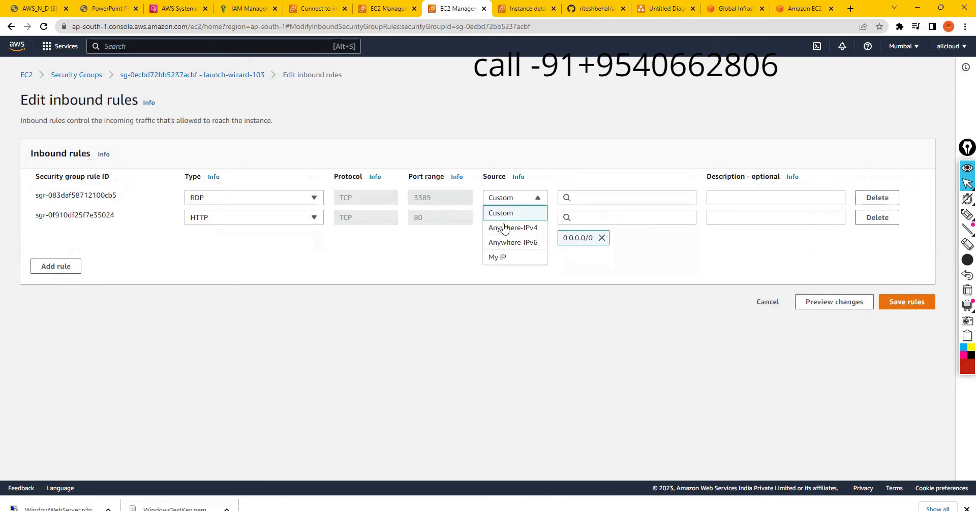
left_click(498, 258)
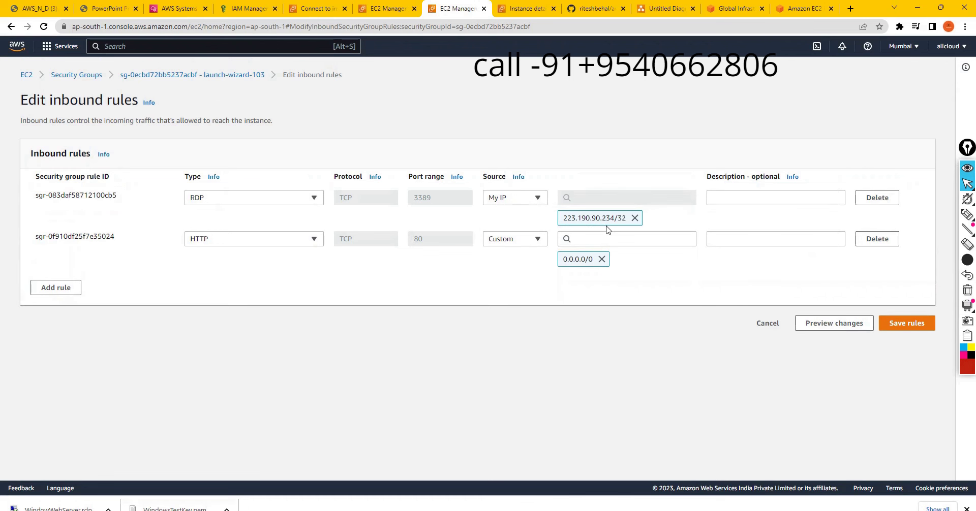
Step: Switch the RDP rule's source to Custom, browse the available CIDR blocks and security groups, and pick 0.0.0.0/0
left_click(514, 200)
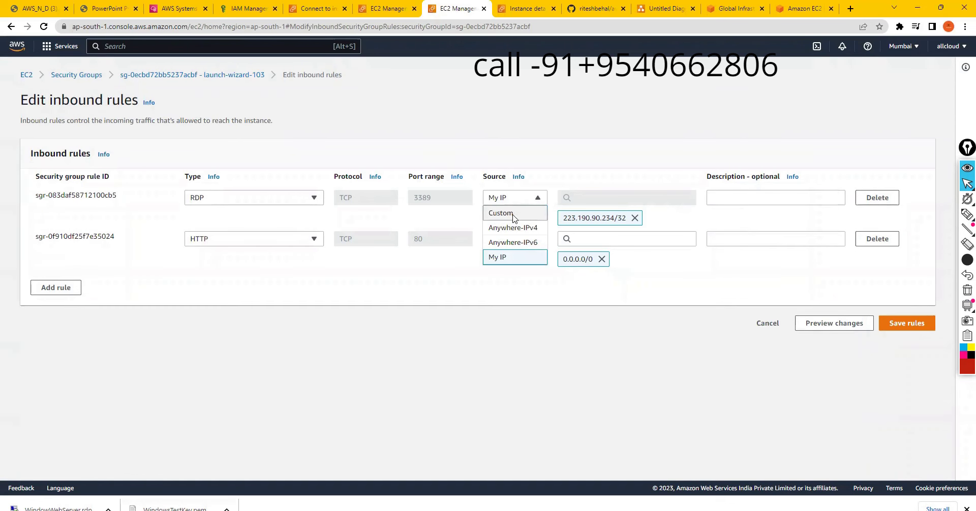
left_click(514, 213)
left_click(614, 199)
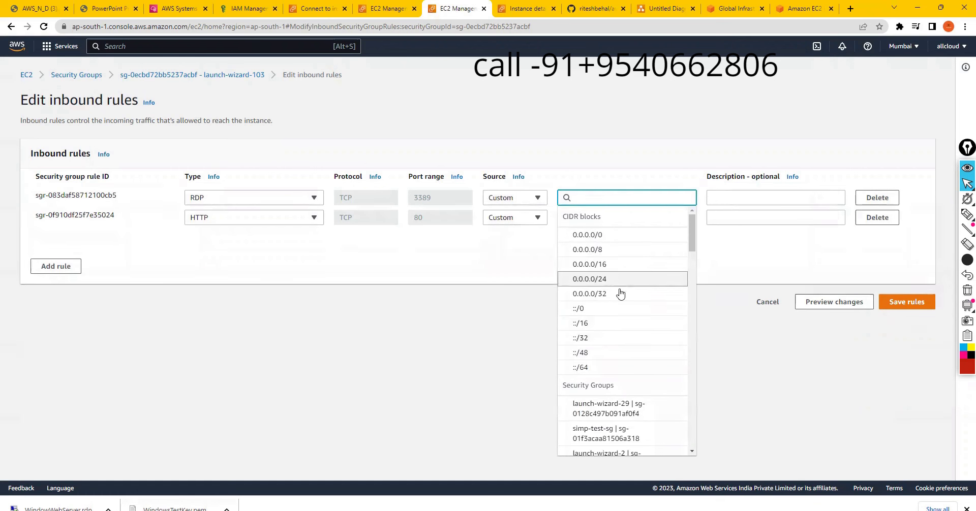
scroll(623, 326, "down", 5)
scroll(630, 368, "down", 8)
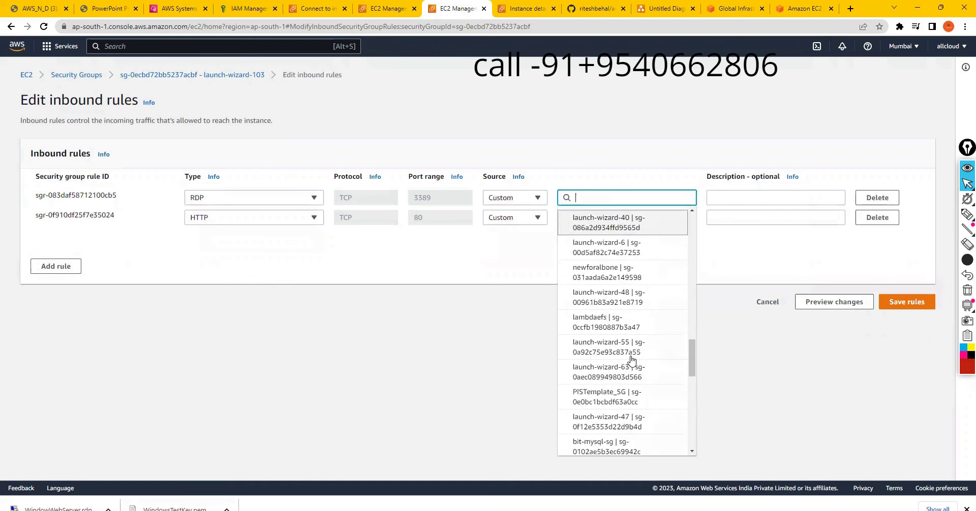
scroll(623, 318, "up", 12)
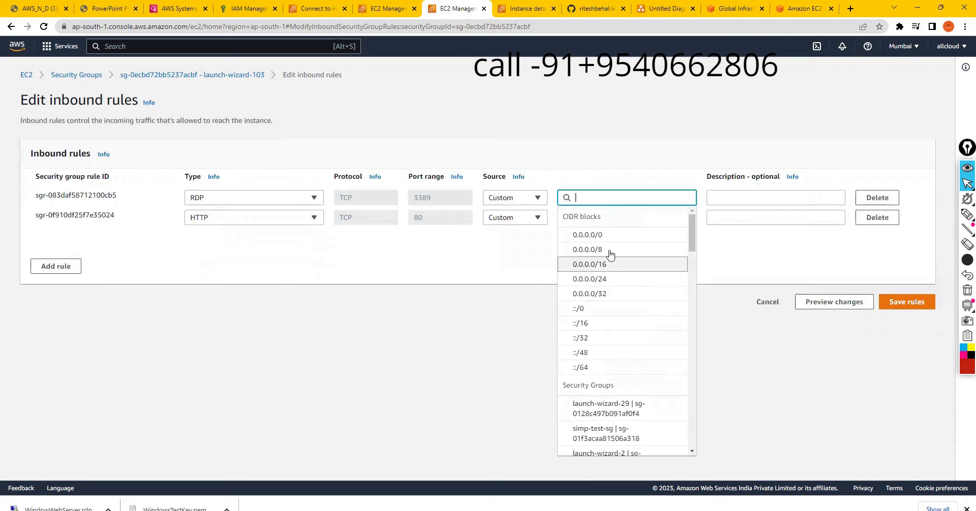
left_click(574, 235)
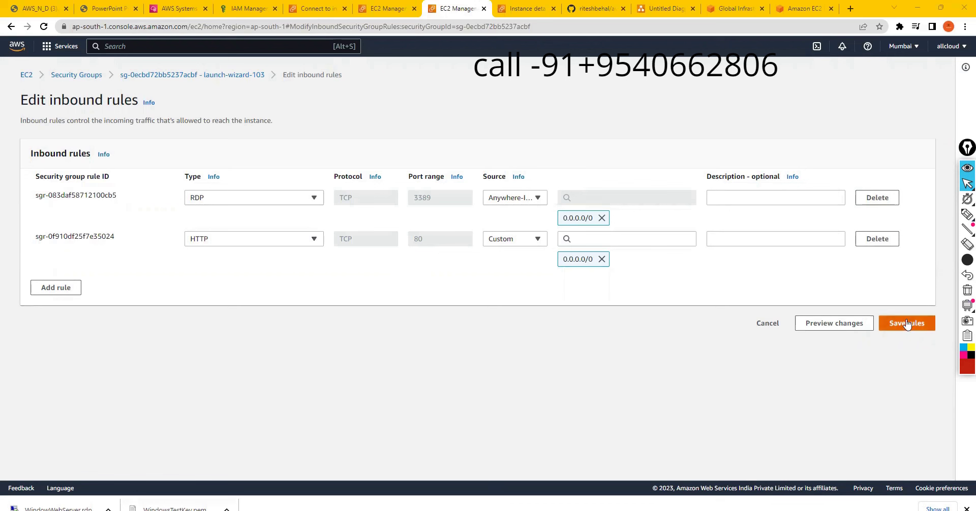
Step: Reselect Custom with 0.0.0.0/0 as the RDP rule's source, save the rules and return to the launch-wizard-103 details
left_click(505, 202)
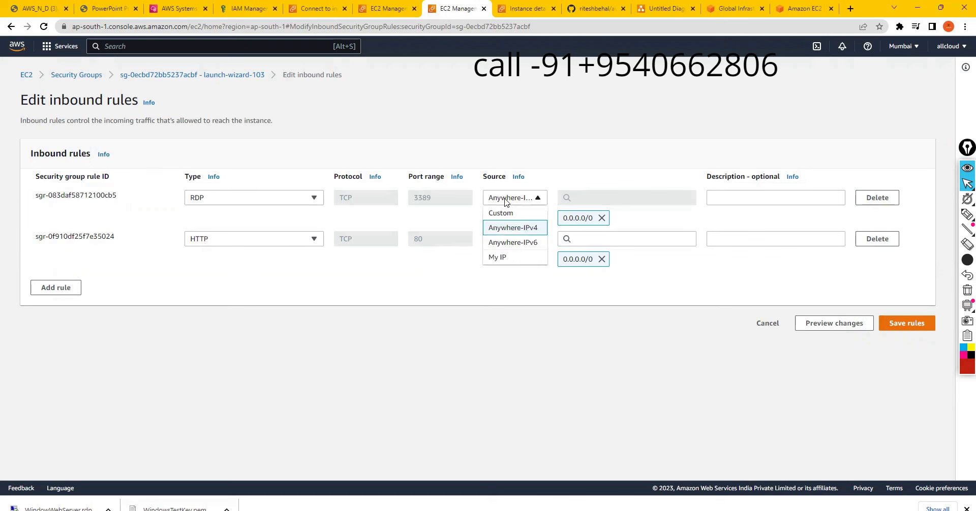
left_click(504, 213)
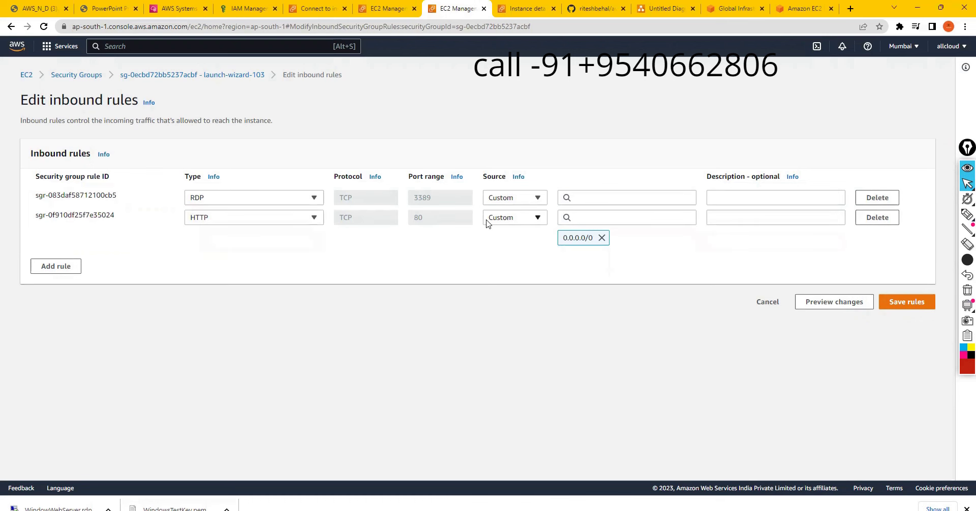
left_click(604, 196)
left_click(592, 235)
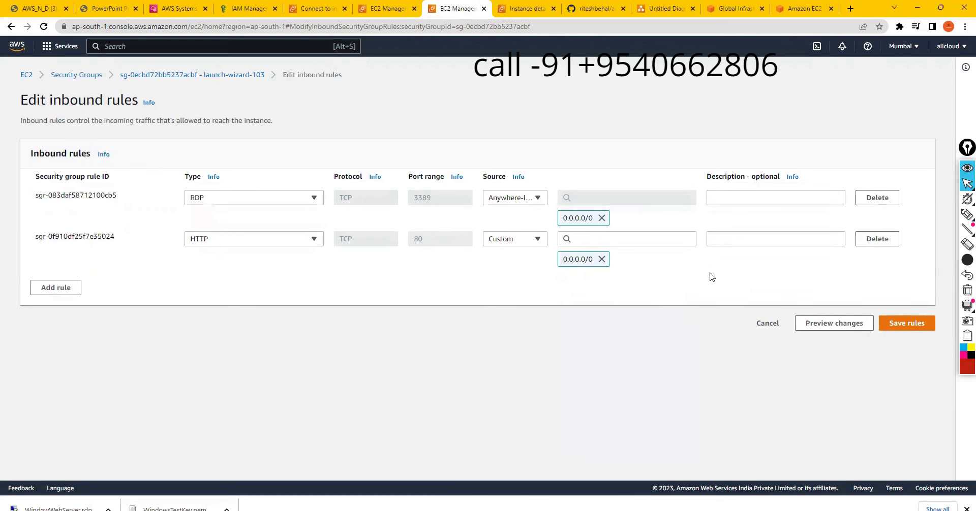
left_click(910, 325)
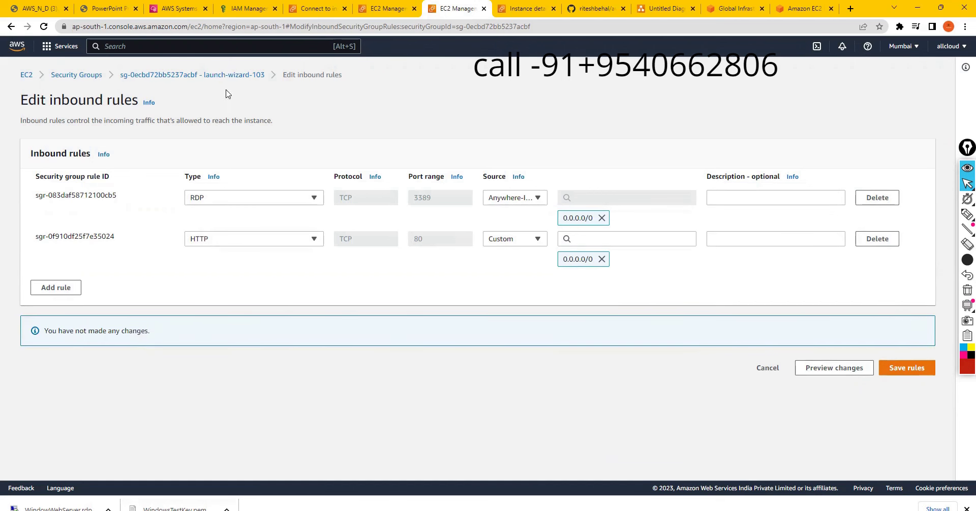
left_click(217, 78)
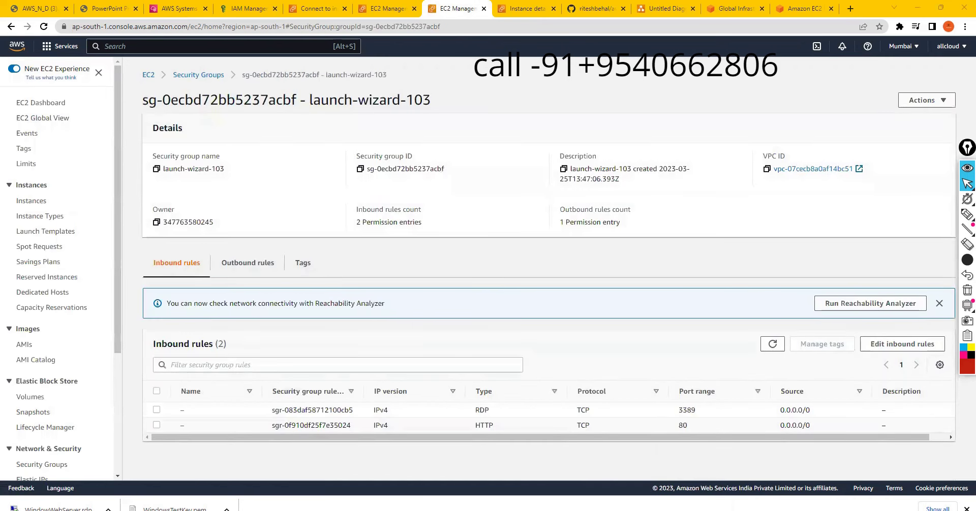
Step: Switch to the WindowWebServer remote desktop session, open Server Manager and dismiss its Windows Admin Center notice
left_click(721, 483)
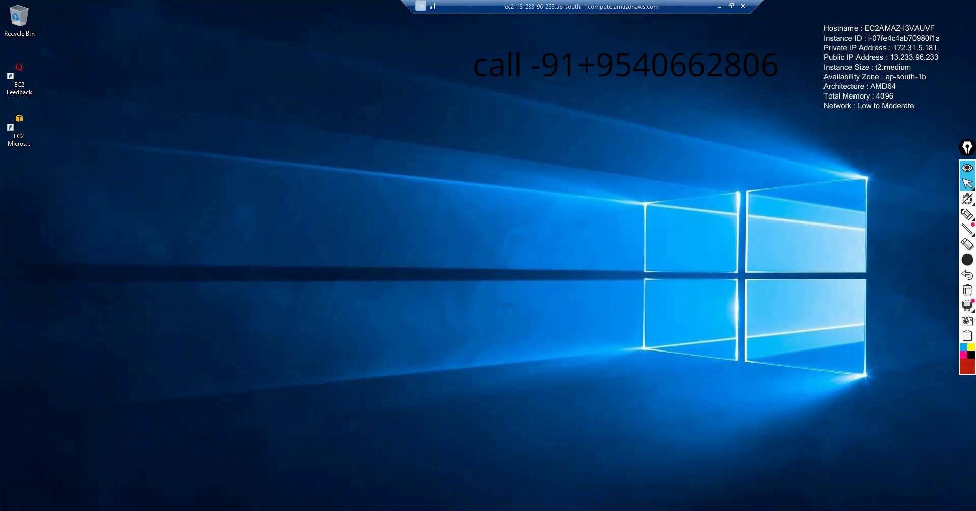
key("super+s")
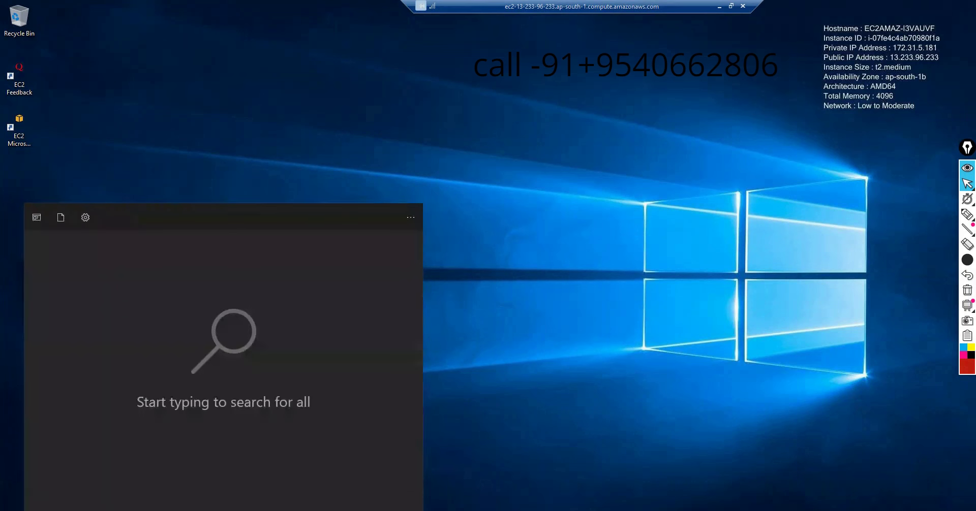
type("server")
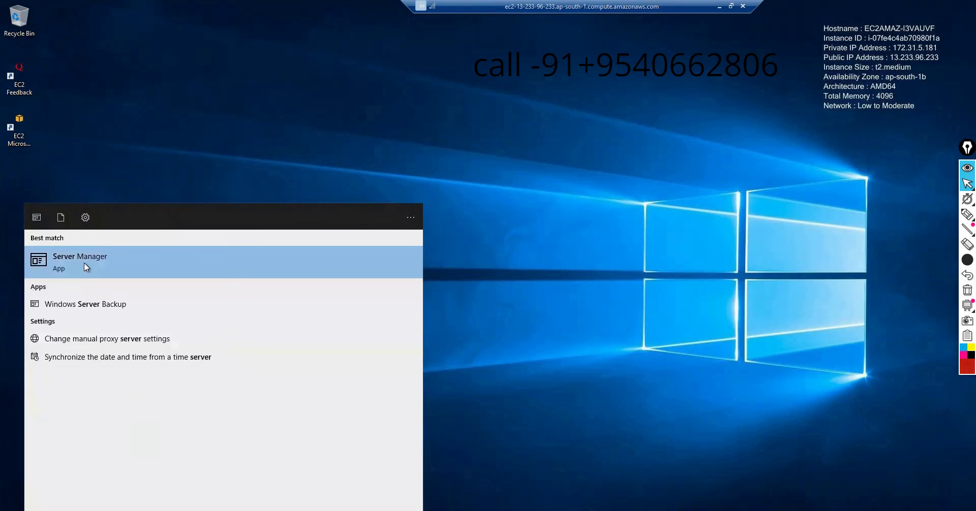
left_click(84, 264)
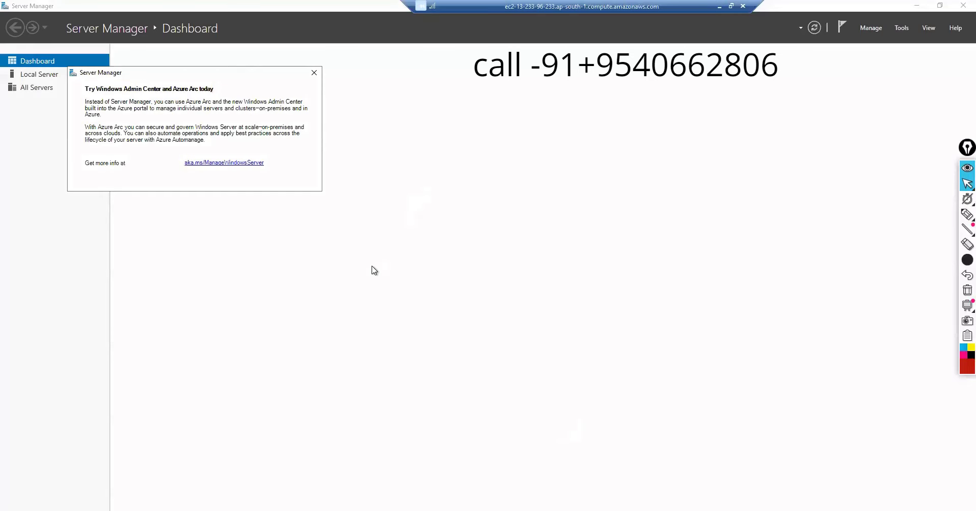
left_click(314, 72)
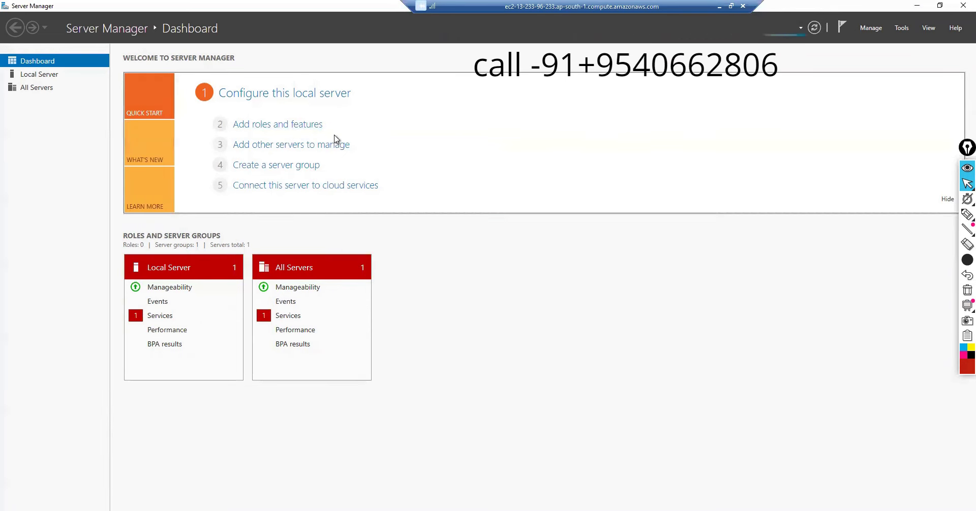
Step: Start adding roles and features with a role-based installation on the local server from the server pool
left_click(270, 127)
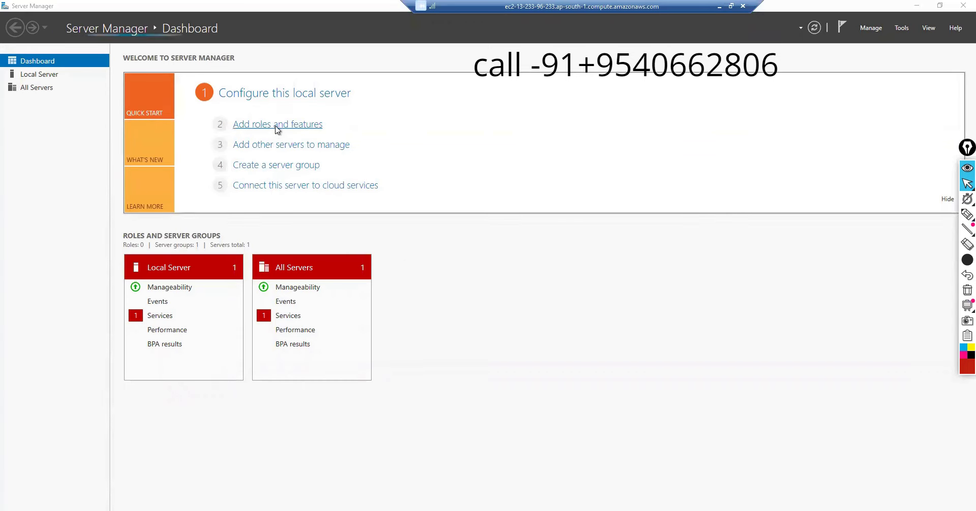
left_click(356, 352)
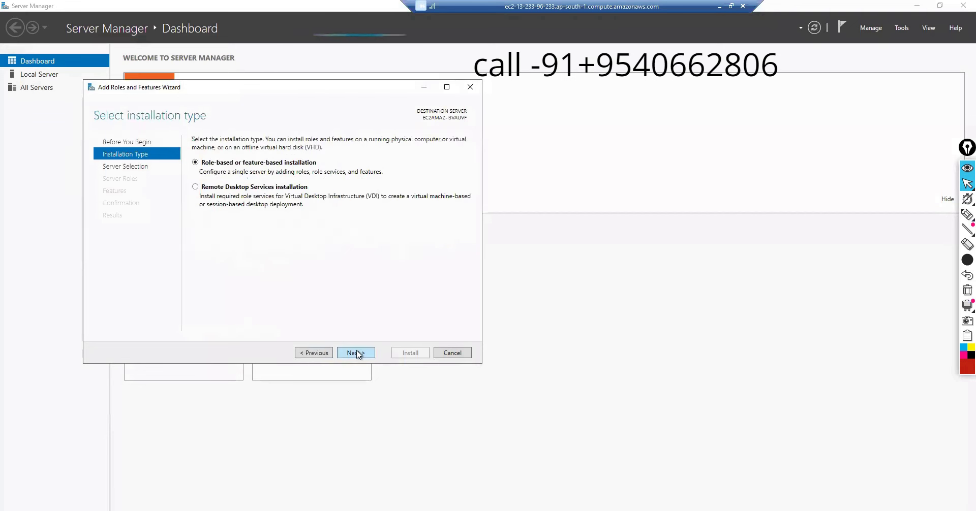
left_click(356, 352)
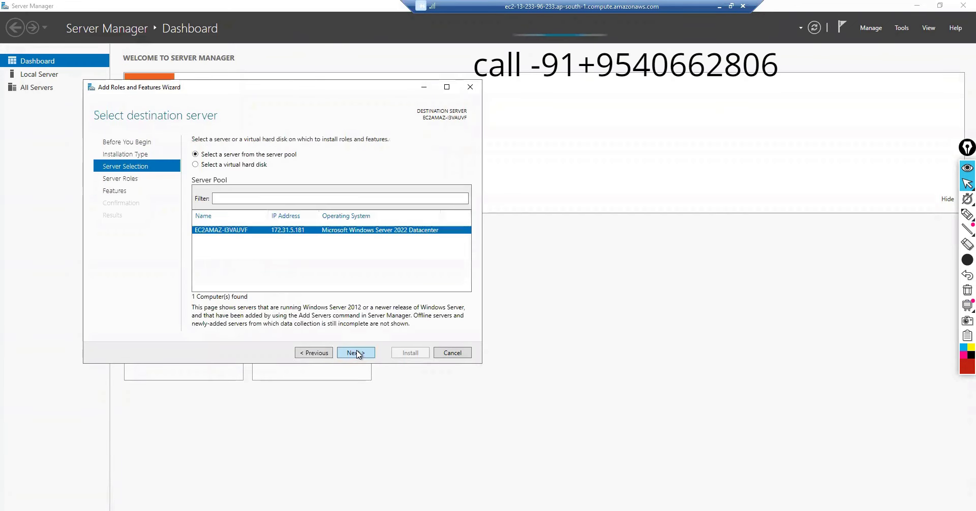
left_click(356, 352)
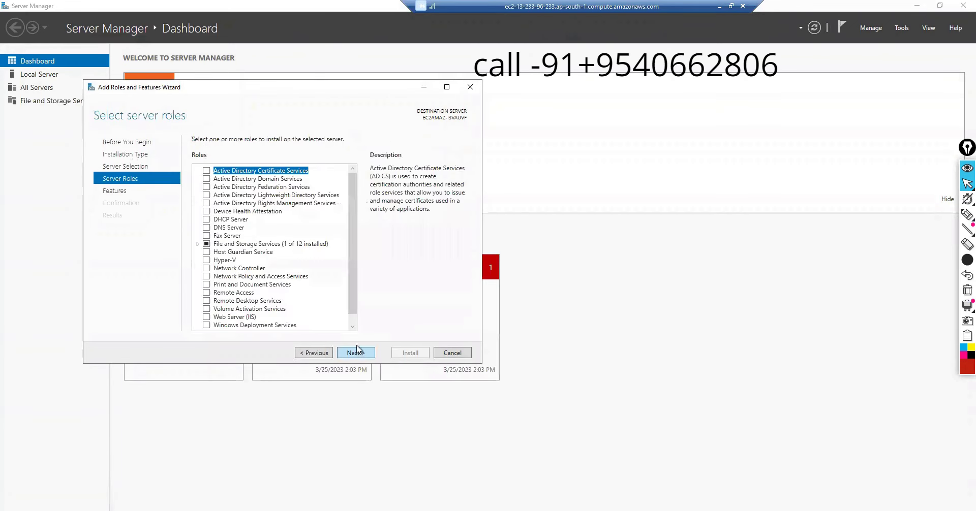
Step: Select the Web Server (IIS) role and include its required IIS Management Console feature
scroll(355, 249, "down", 1)
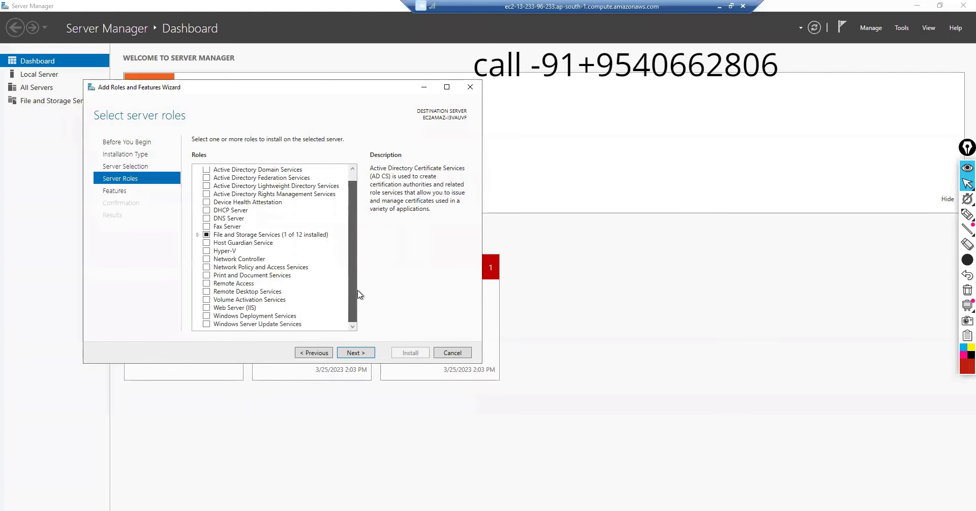
left_click(206, 308)
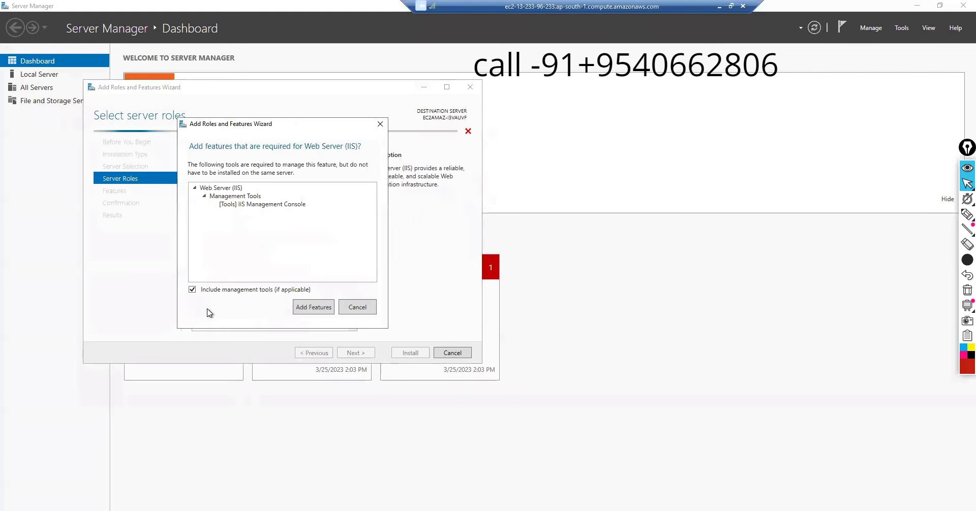
left_click(314, 309)
left_click(357, 354)
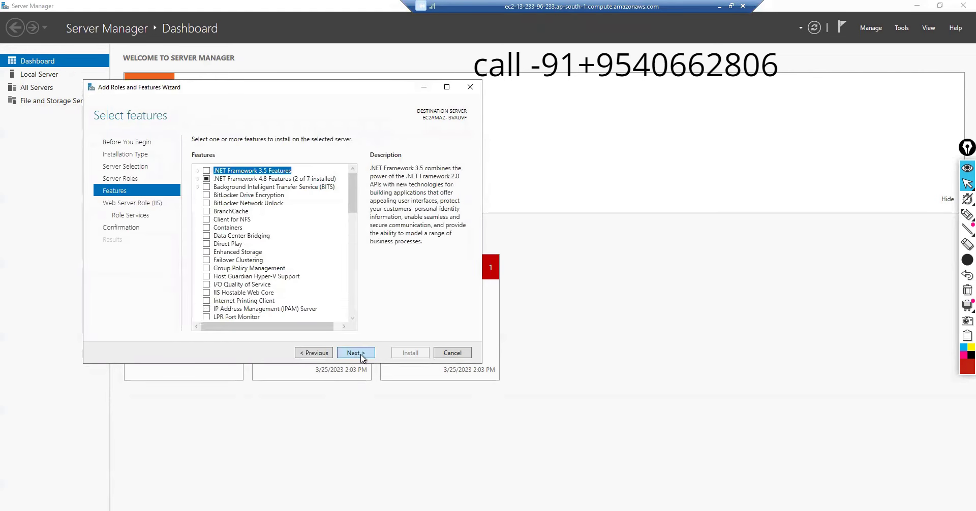
Step: Keep the default features and role services, and start installing the Web Server (IIS) role
left_click(362, 356)
left_click(362, 355)
left_click(359, 355)
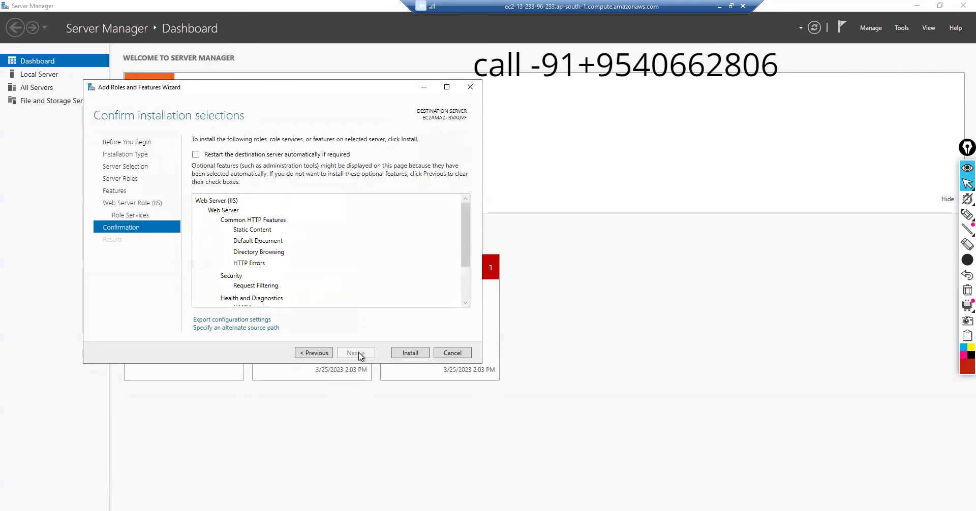
left_click(420, 355)
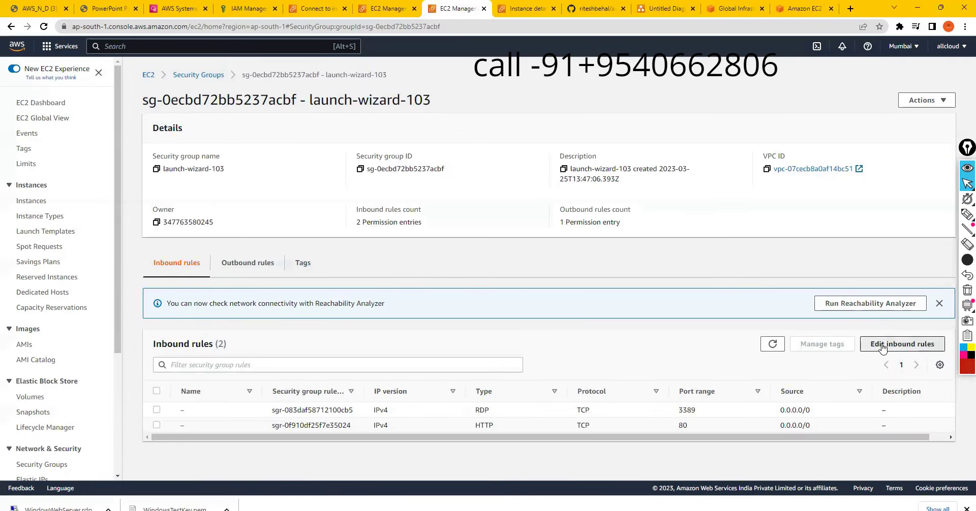
Step: Review the launch-wizard-103 inbound rules in the AWS console, and close the completed role installation wizard in the remote session
left_click(882, 345)
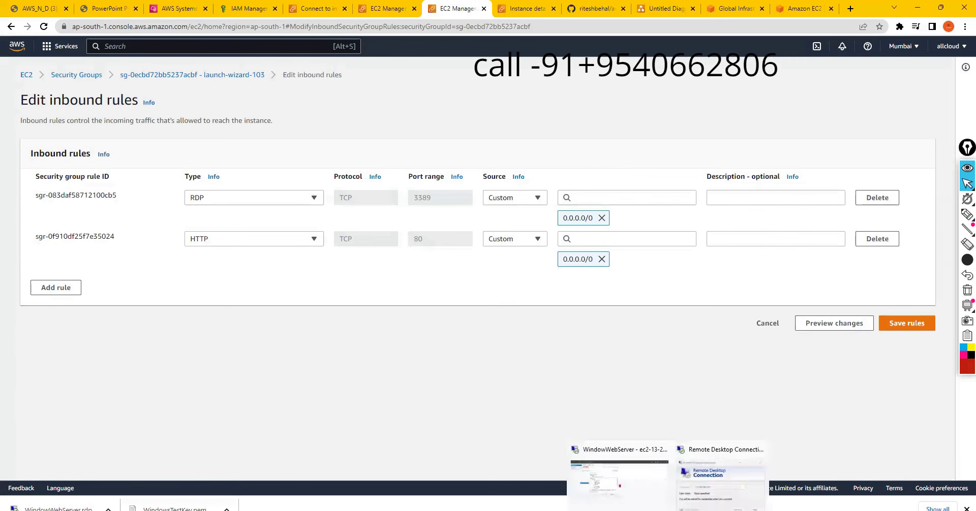
mouse_move(665, 509)
left_click(619, 480)
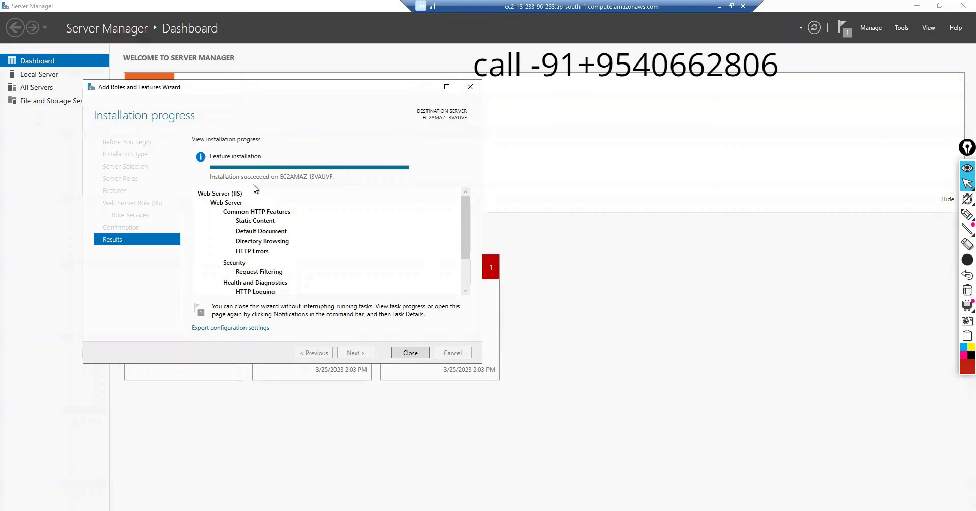
left_click(415, 354)
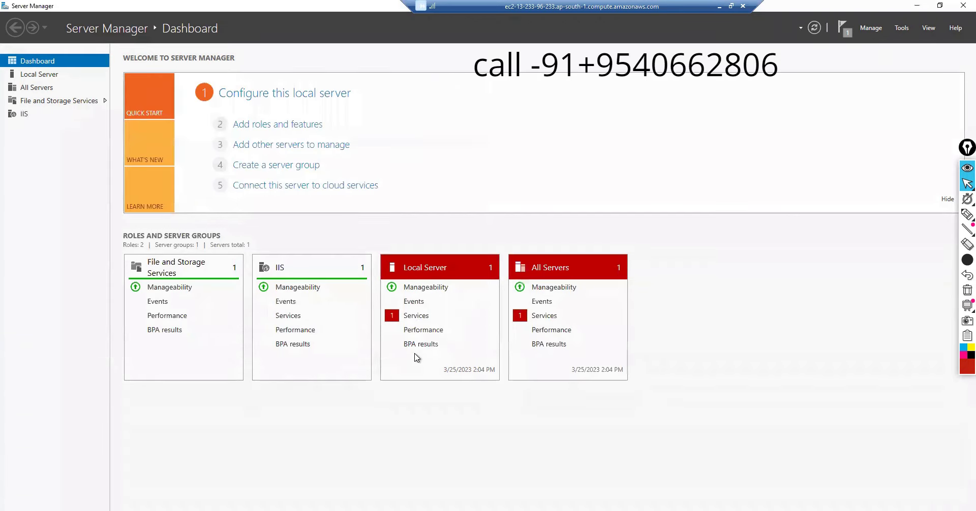
Step: Back in the EC2 console, open the running WindowWebServer instance's details and copy its public IPv4 address
left_click(719, 6)
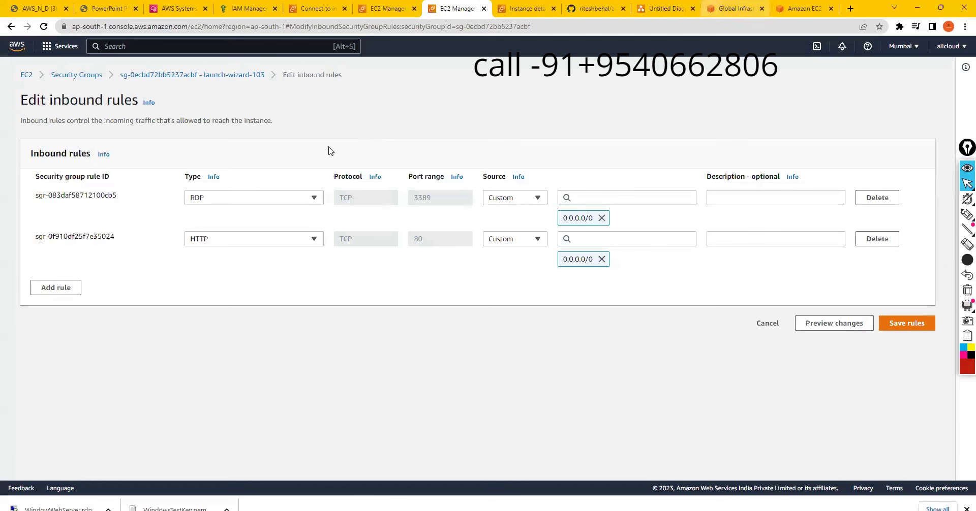
left_click(27, 76)
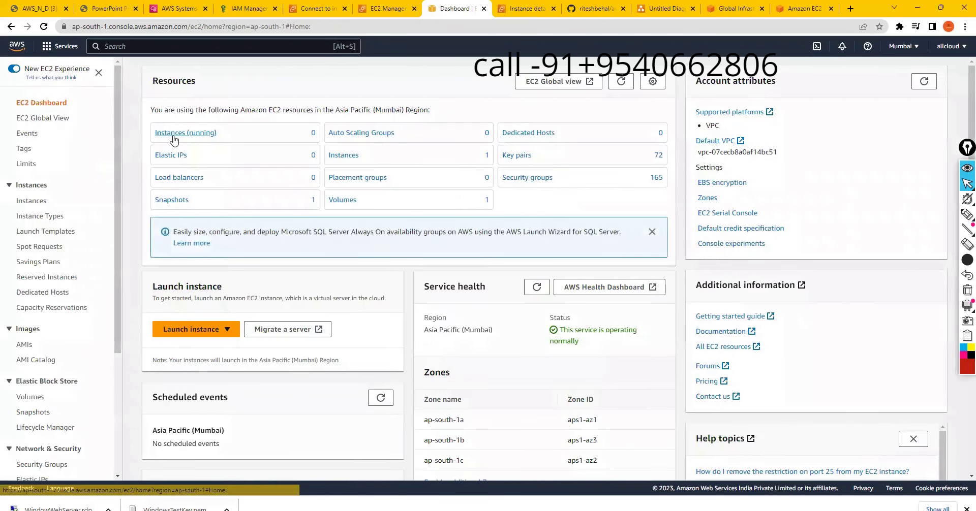
left_click(173, 134)
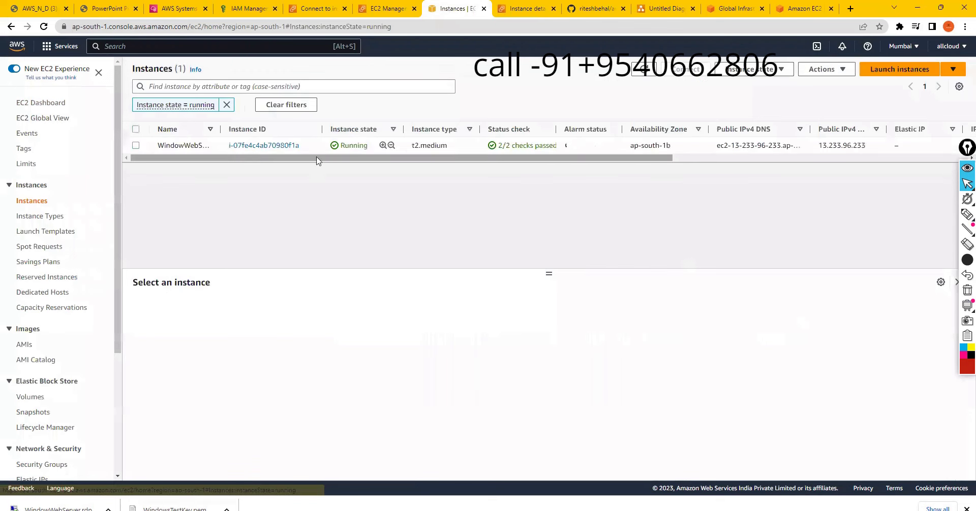
left_click(264, 146)
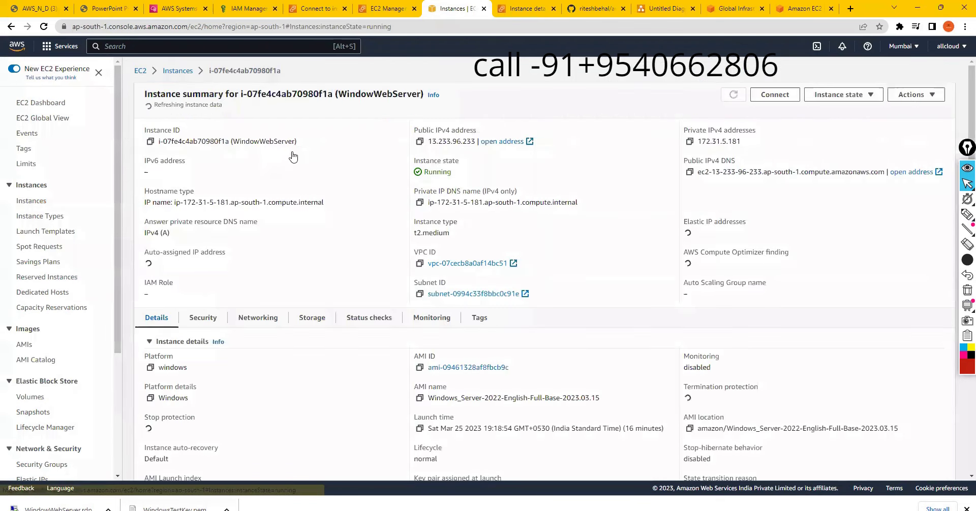
left_click(420, 143)
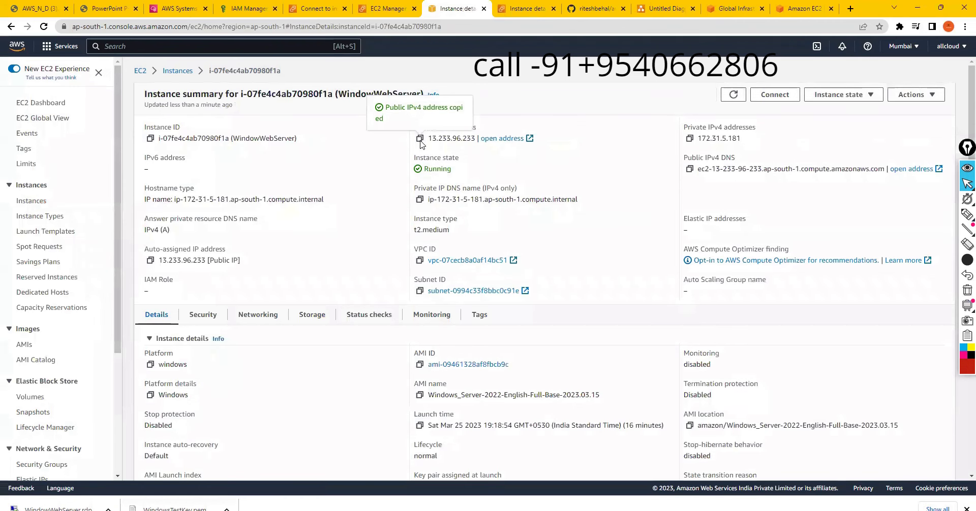
Step: Load 13.233.96.233 in a new browser tab to check the IIS page, and return to the WindowWebServer instance details
key("ctrl+t")
key("ctrl+v")
key("Return")
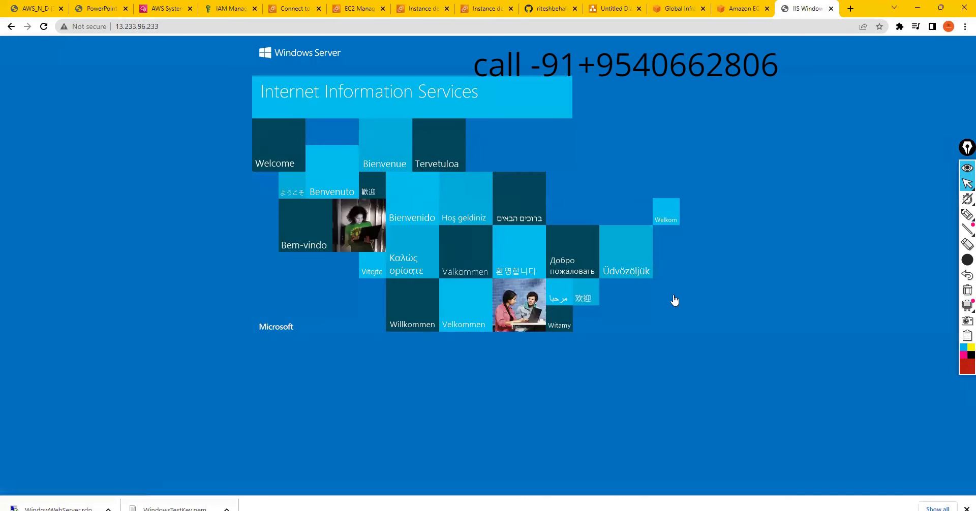
left_click(149, 26)
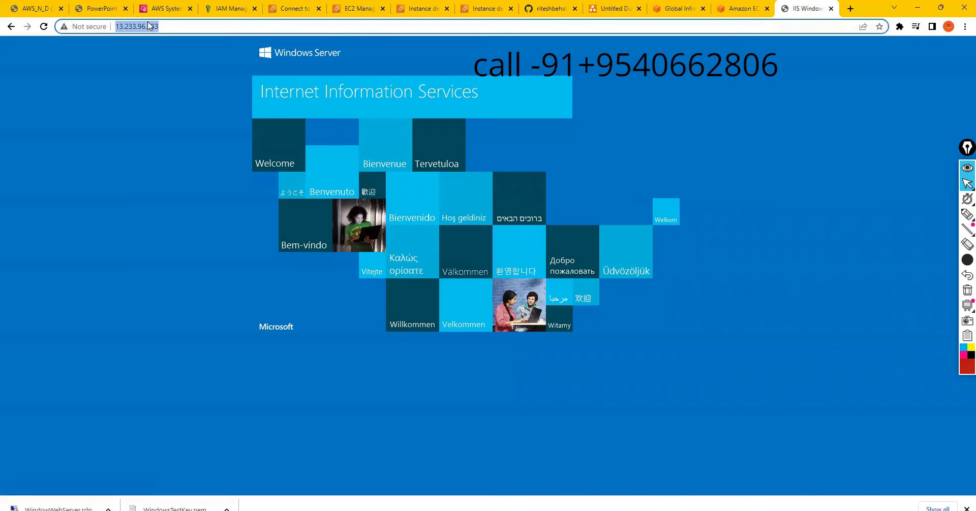
left_click(858, 441)
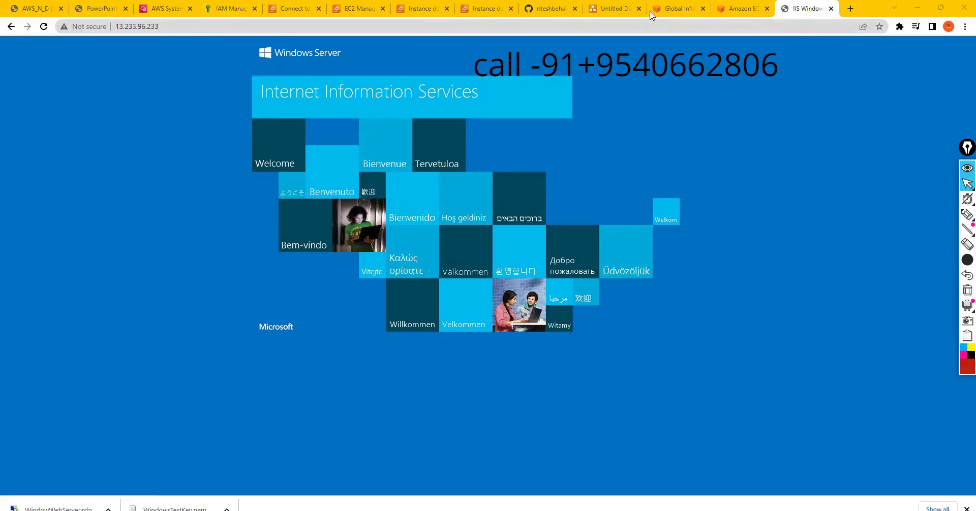
left_click(425, 9)
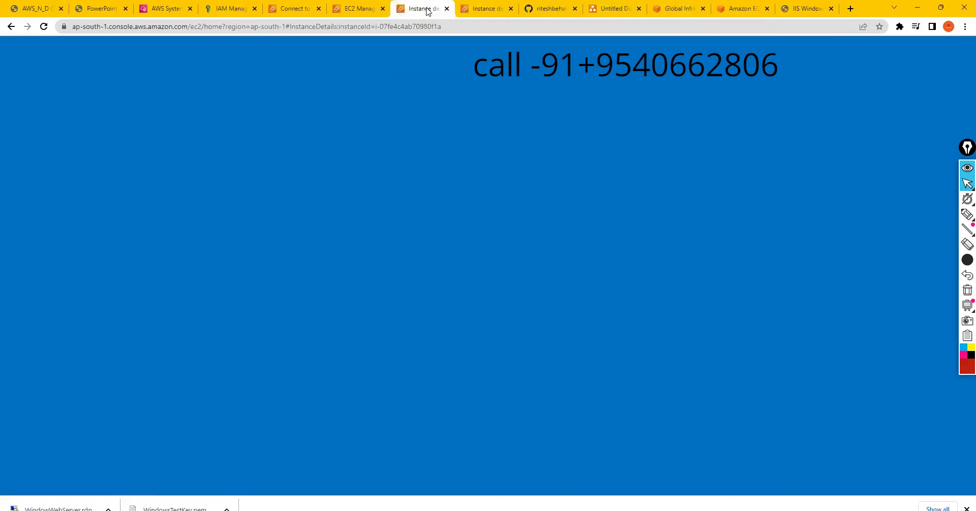
Step: Close the AWS Systems Manager, IAM and Connect to instance browser tabs and return to the WindowWebServer instance details
left_click(482, 9)
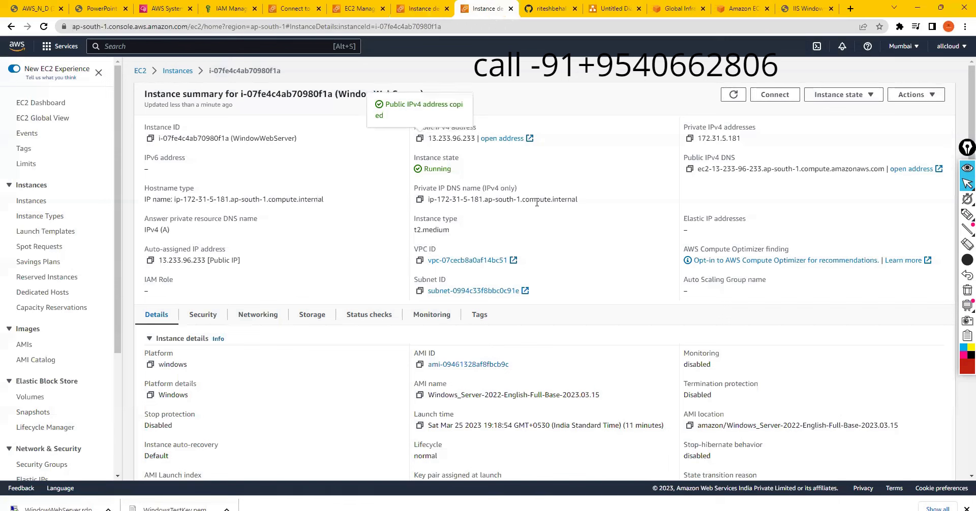
left_click(405, 10)
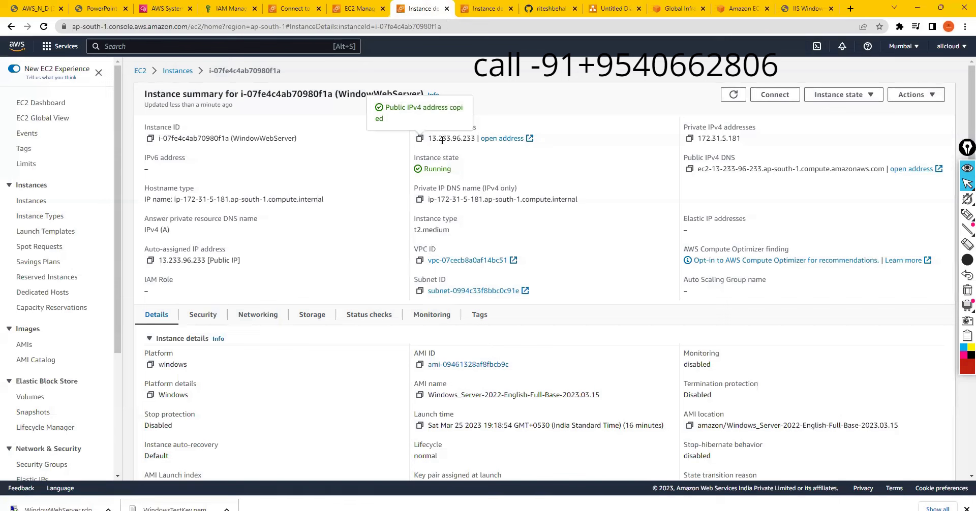
left_click(361, 8)
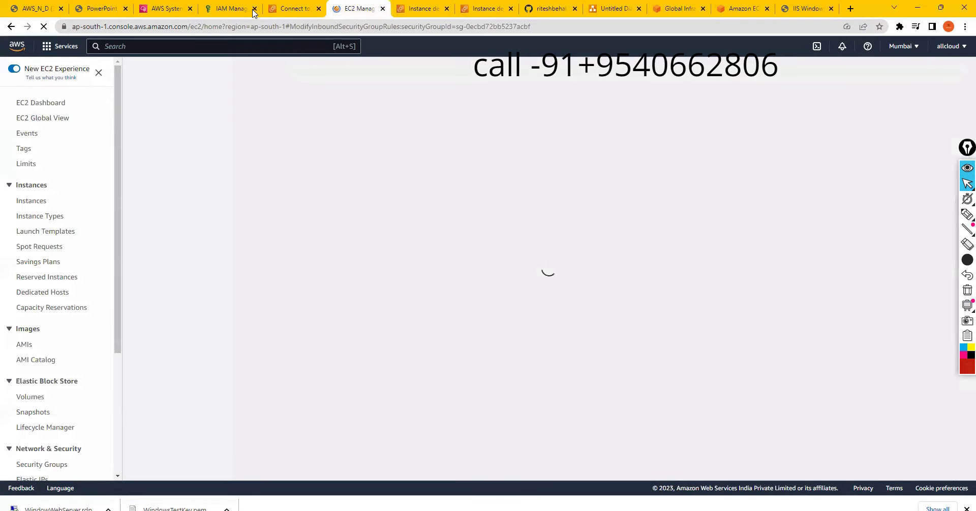
left_click(189, 8)
left_click(188, 9)
left_click(189, 9)
left_click(294, 9)
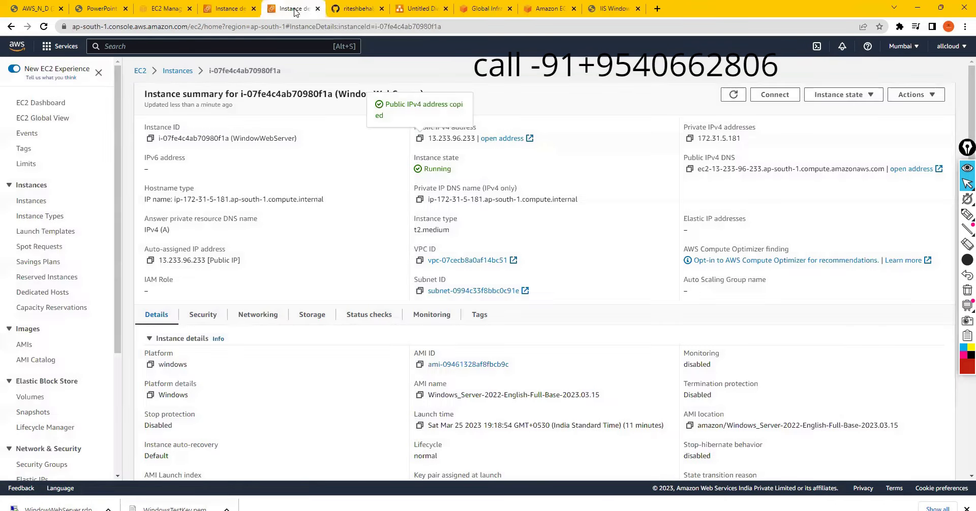
Step: Open the launch-wizard-103 security group from the security details of the WindowWebServer instance
left_click(179, 71)
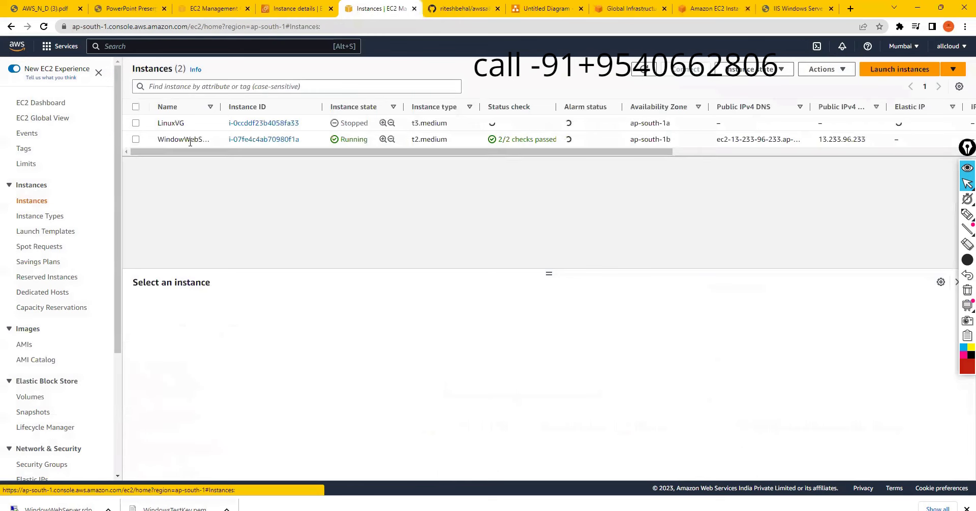
left_click(261, 140)
left_click(202, 318)
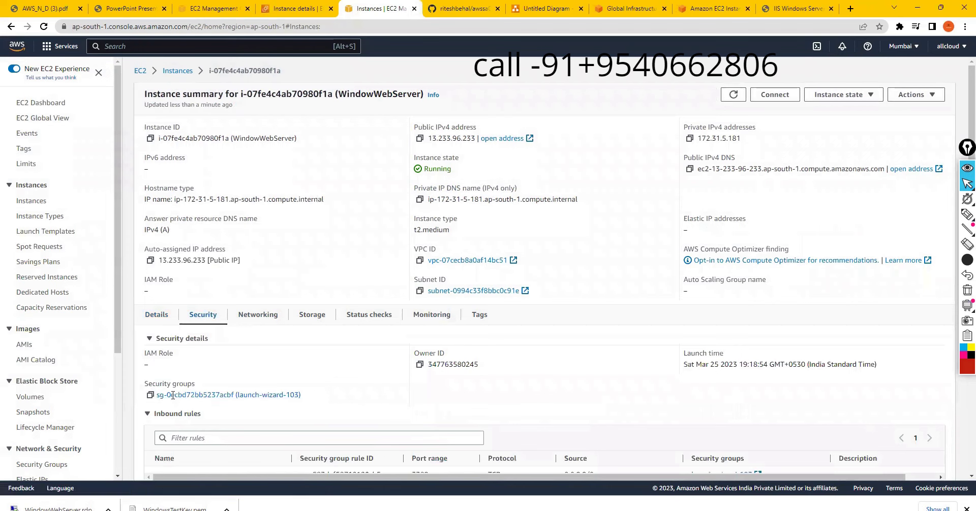
left_click(192, 396)
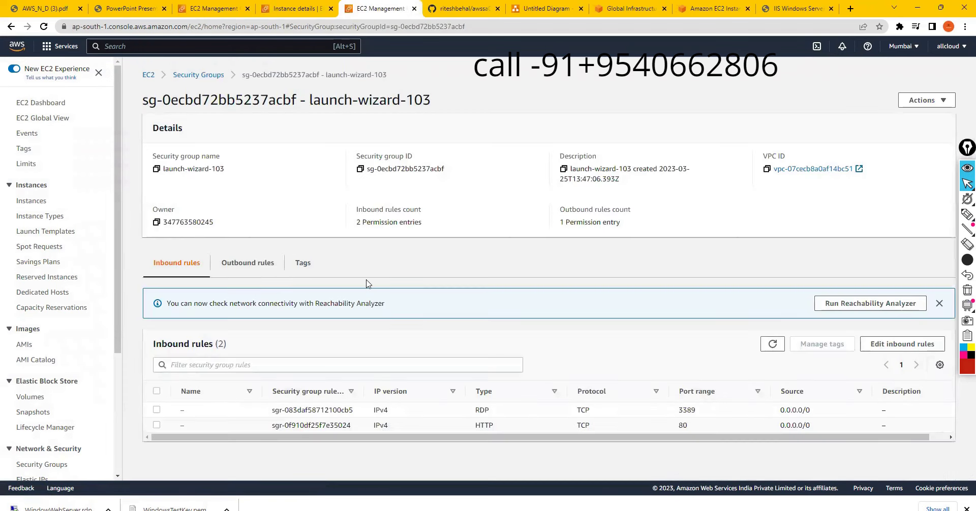
Step: Delete the HTTP port 80 inbound rule from the launch-wizard-103 security group and save the rules
left_click(907, 349)
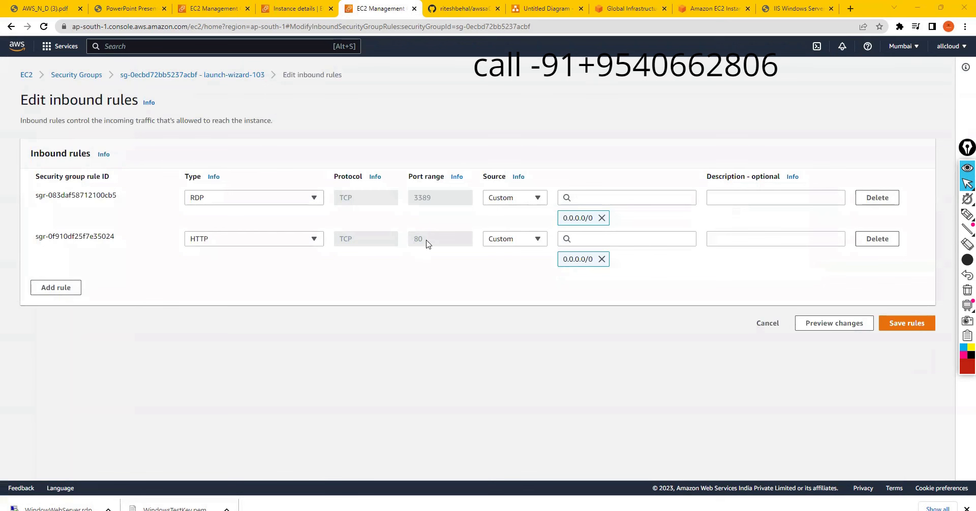
left_click(866, 239)
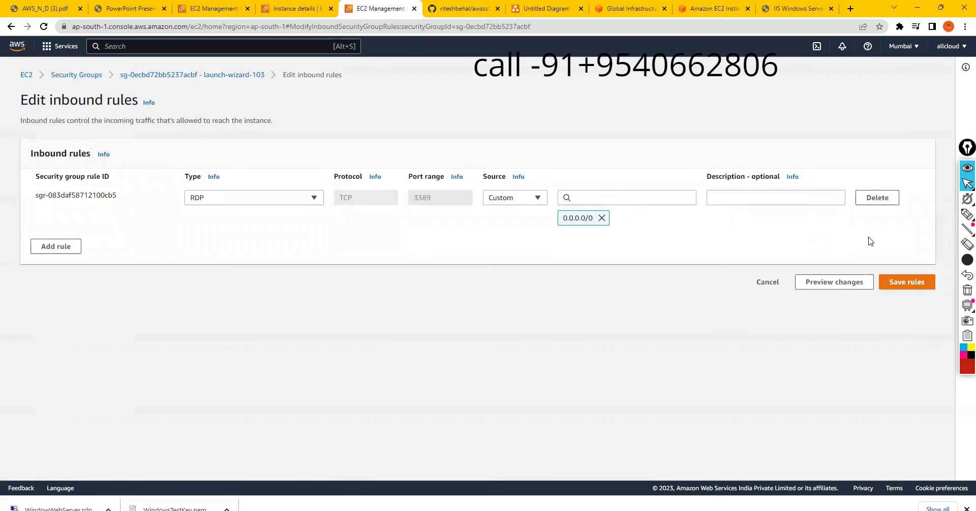
left_click(904, 283)
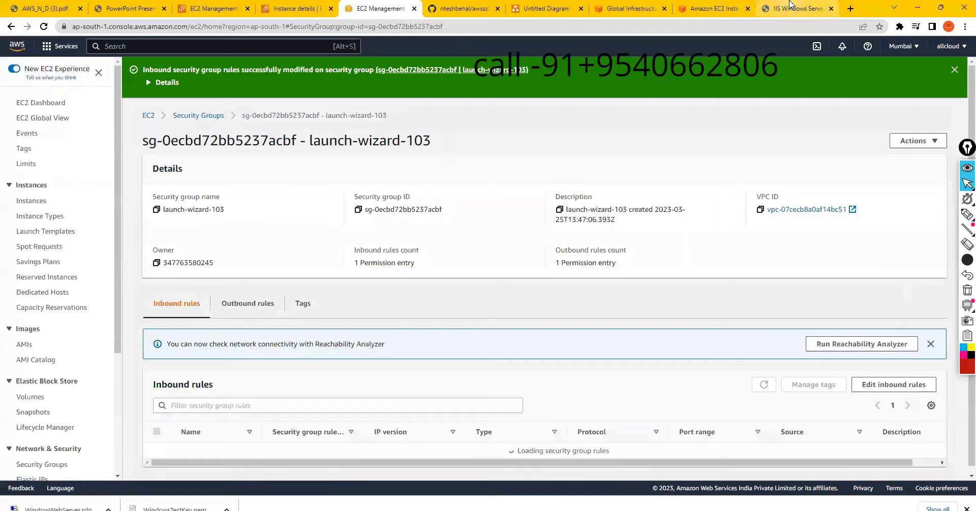
Step: Reload the web server page at 13.233.96.233 to test access without the HTTP rule
left_click(790, 4)
left_click(45, 26)
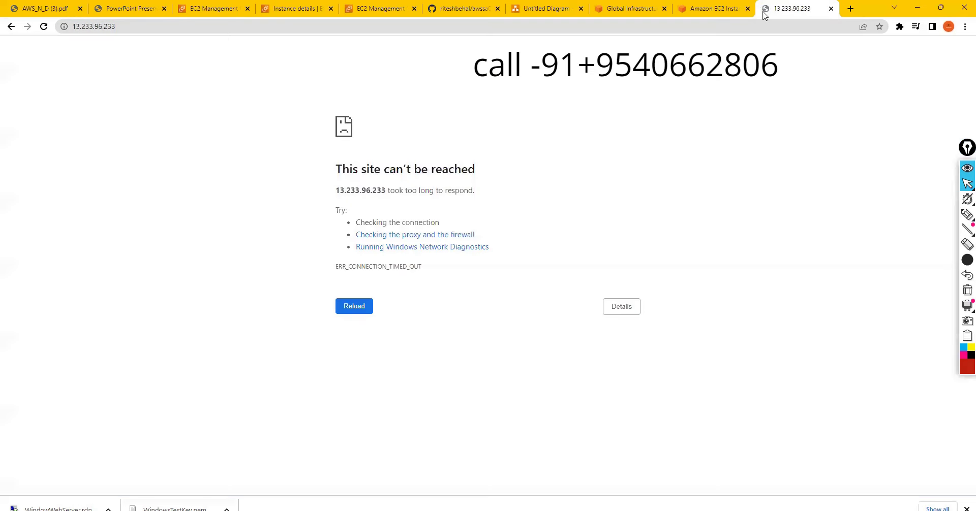
key("F5")
Step: Add an HTTP inbound rule with source 0.0.0.0/0 to the launch-wizard-103 security group and save the rules
left_click(369, 10)
left_click(881, 389)
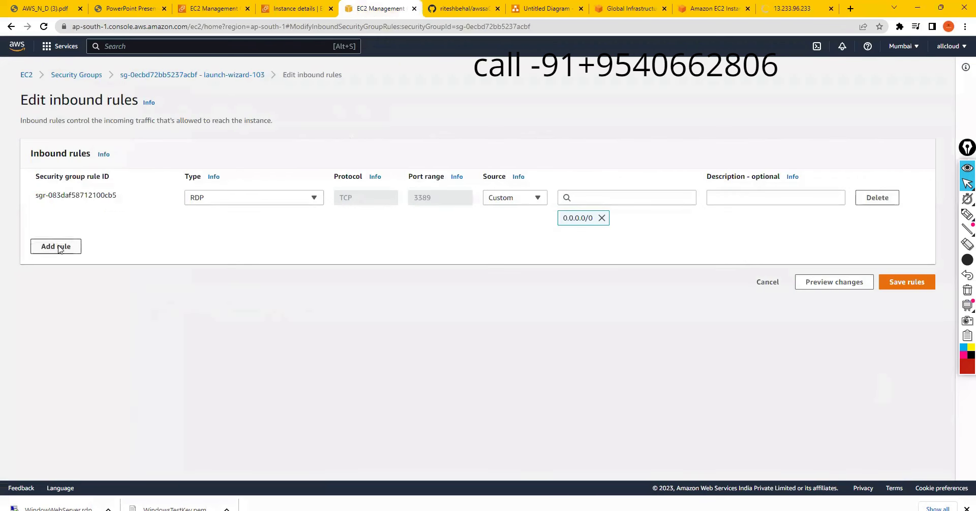
left_click(58, 248)
left_click(211, 241)
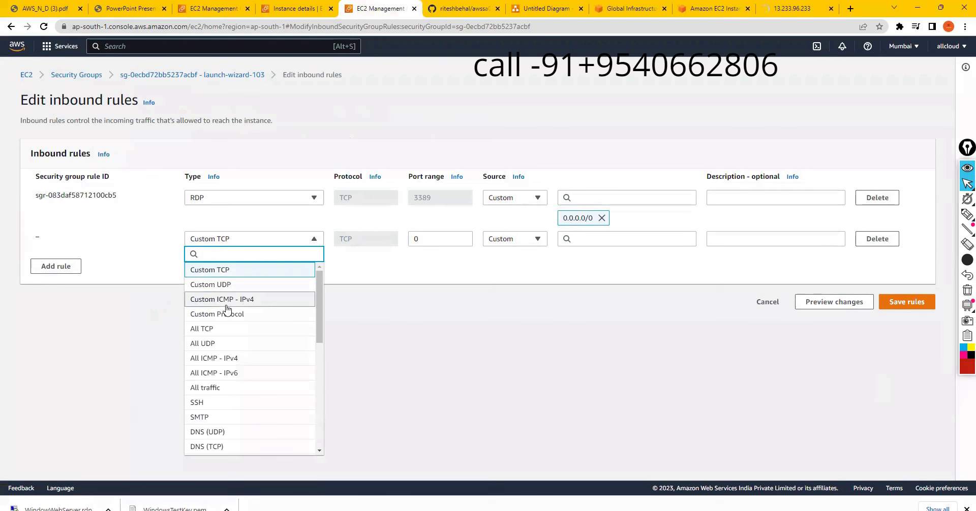
type("http")
left_click(217, 270)
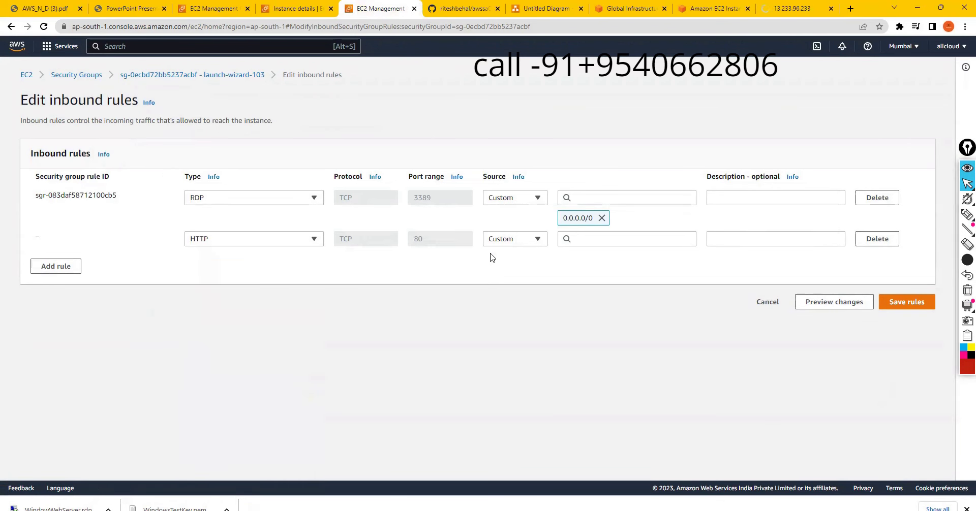
left_click(559, 241)
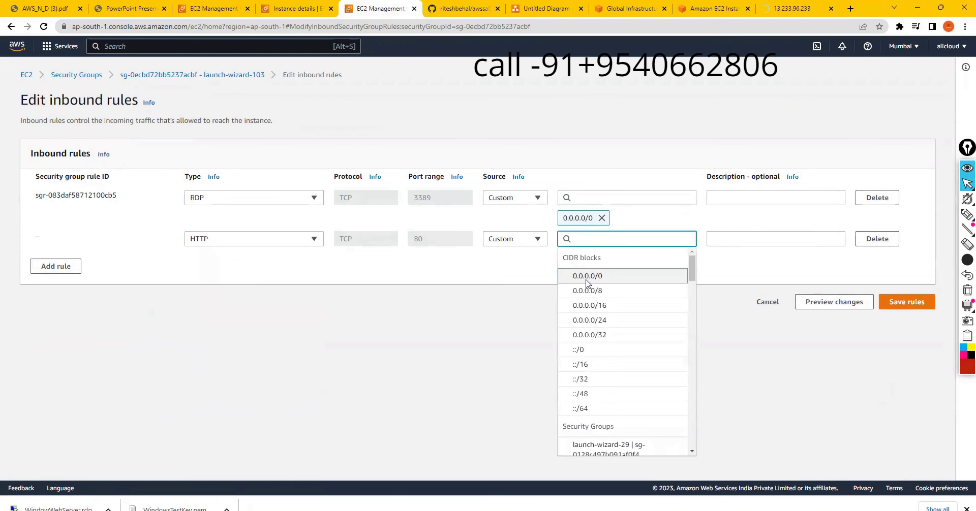
left_click(587, 280)
left_click(900, 323)
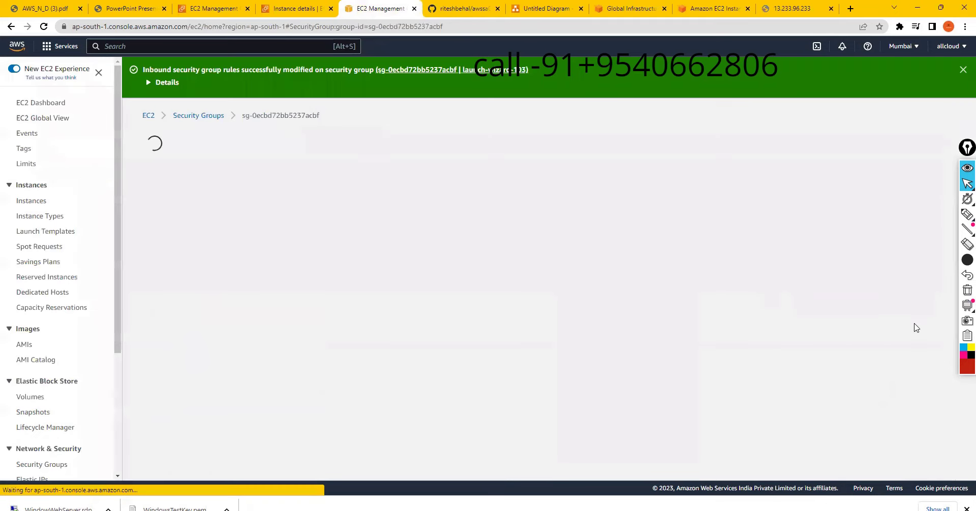
Step: Reload the web server page at 13.233.96.233 and reopen the security group's inbound rules for editing
left_click(791, 9)
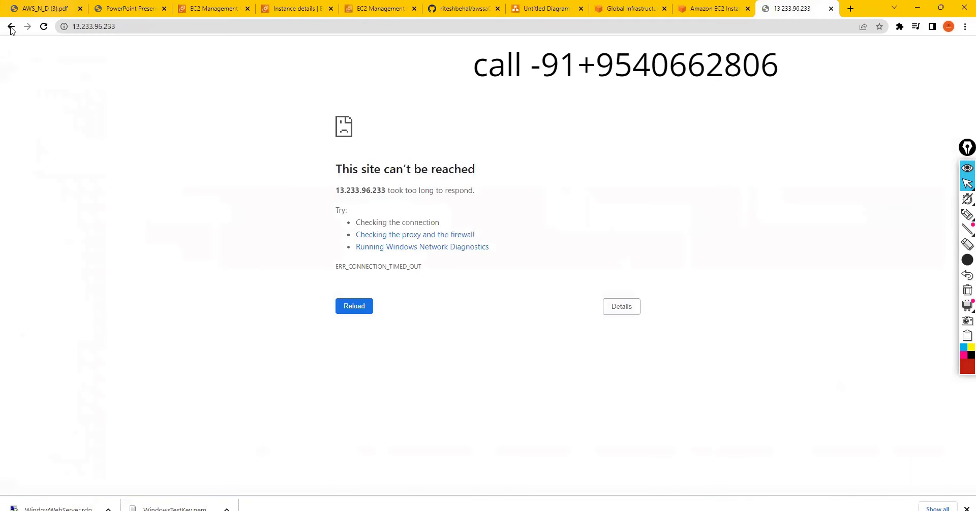
left_click(41, 26)
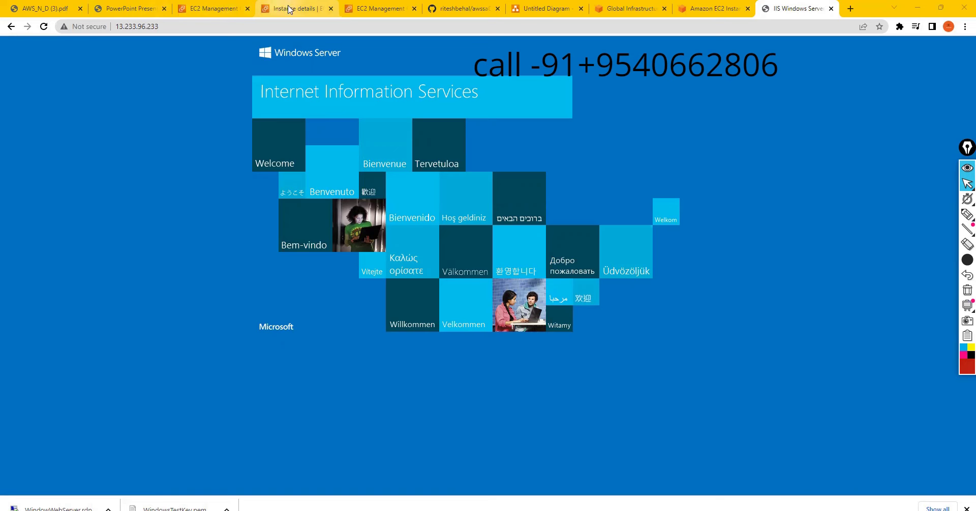
left_click(382, 9)
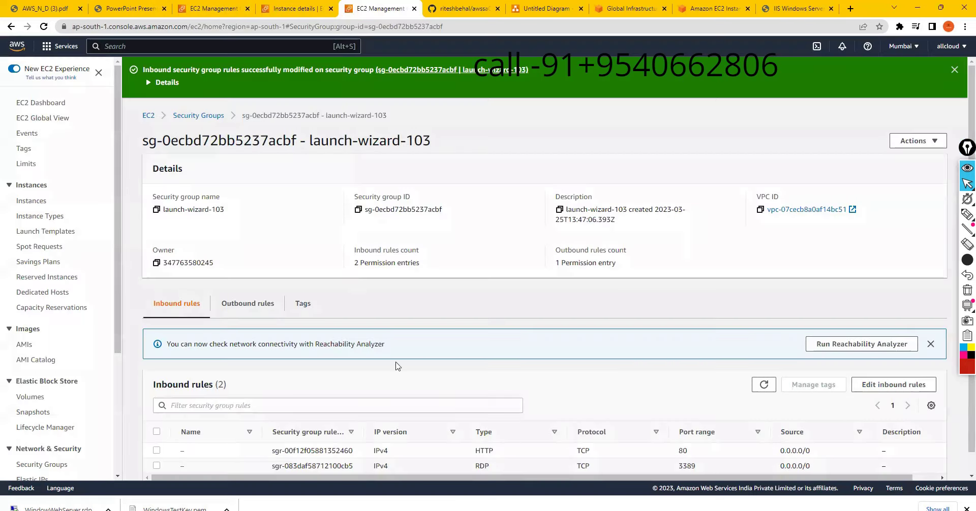
left_click(894, 385)
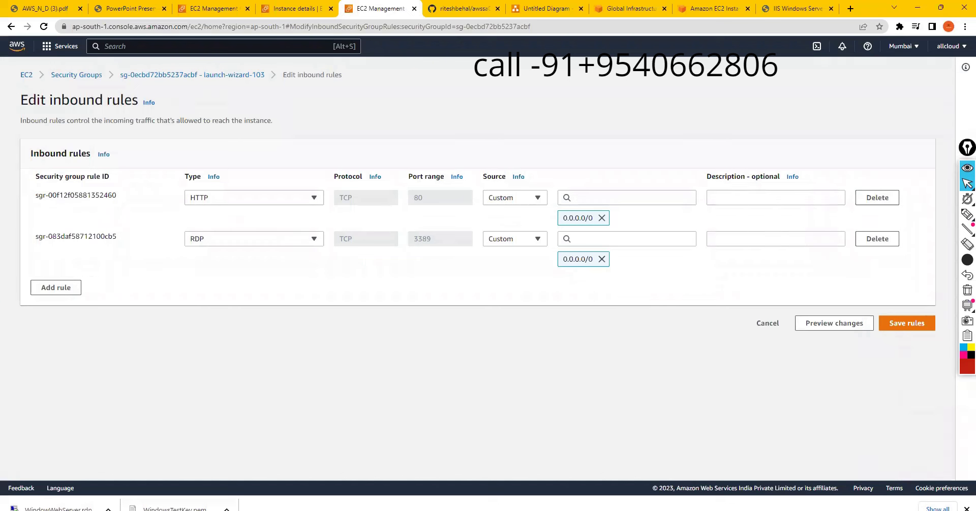
Step: Search Windows for Remote Desktop Connection, view the remote session of the web server and minimize it
key("super+s")
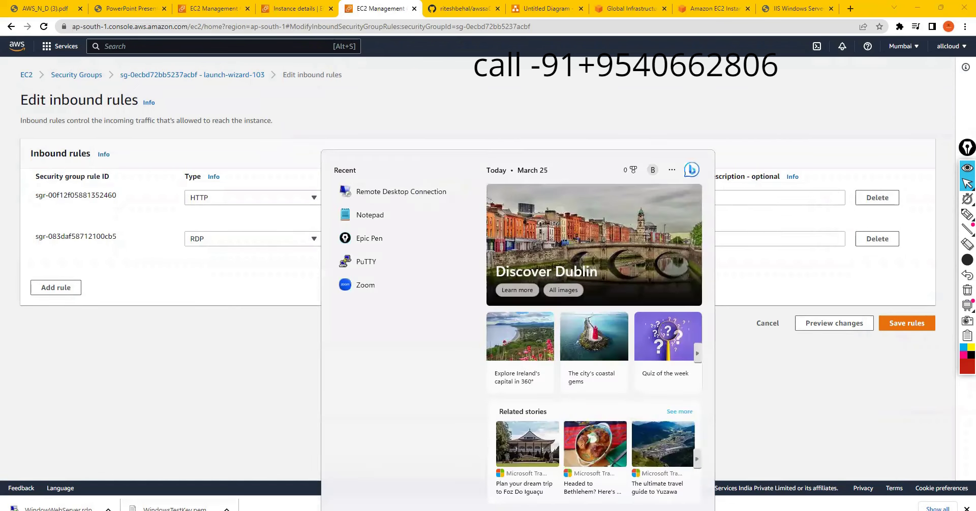
type("remote")
key("Return")
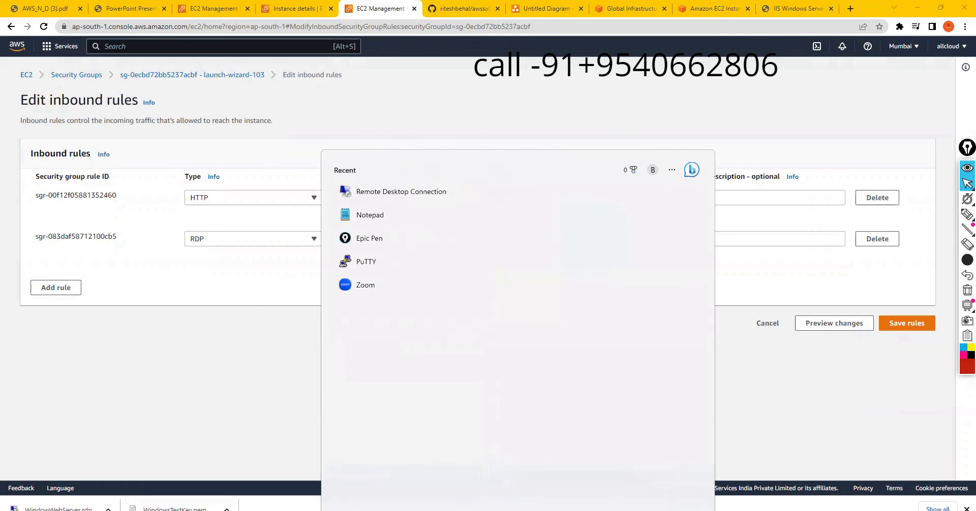
type("re")
type("mote")
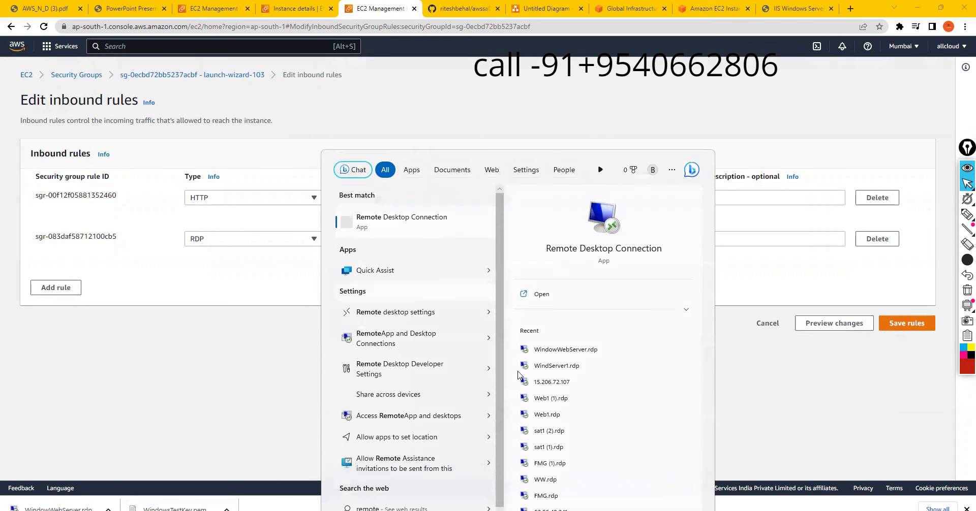
left_click(554, 365)
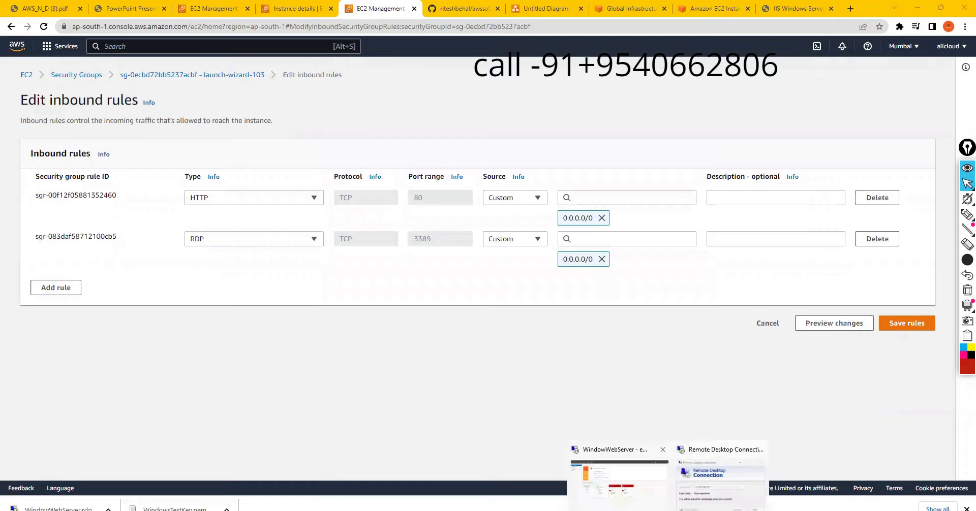
left_click(722, 478)
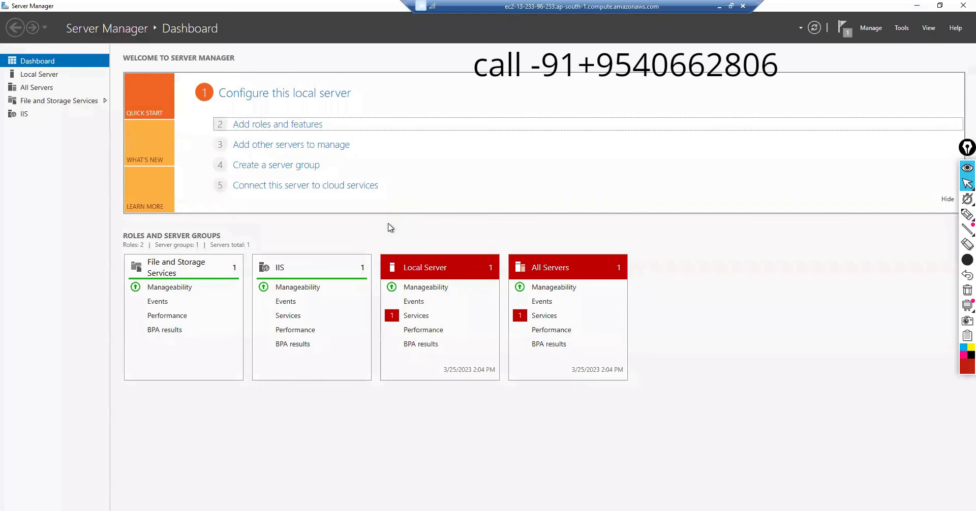
left_click(719, 6)
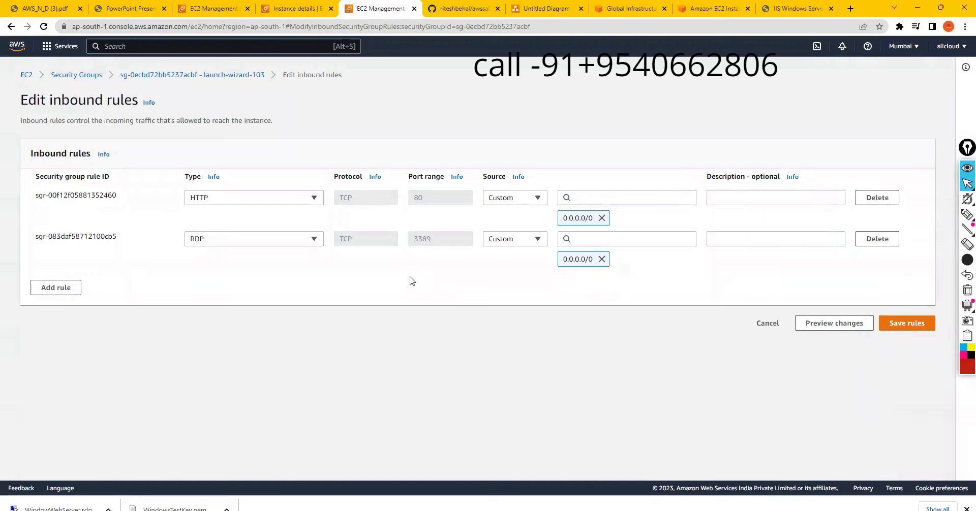
Step: Examine the rule types available for the RDP inbound rule, including SSH and All traffic, without changing the type
left_click(260, 240)
scroll(226, 356, "down", 5)
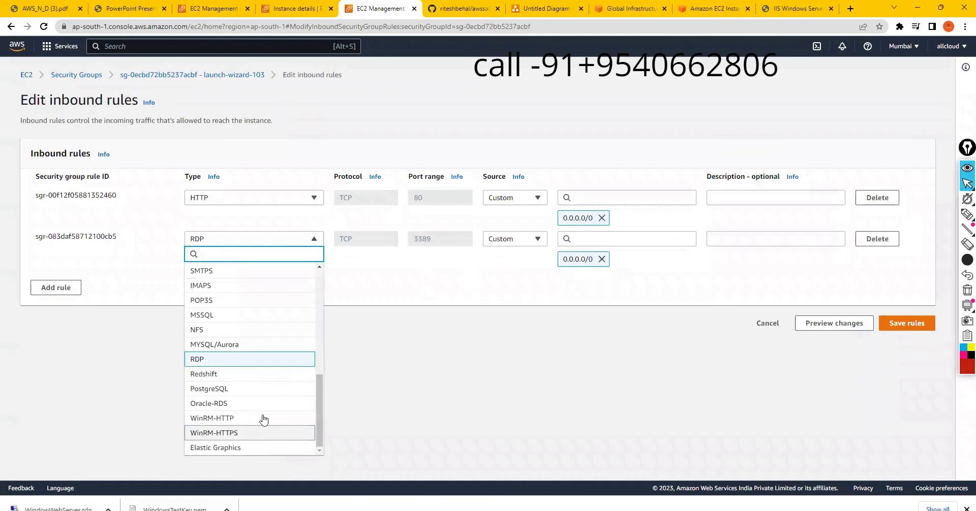
left_click_drag(320, 417, 321, 264)
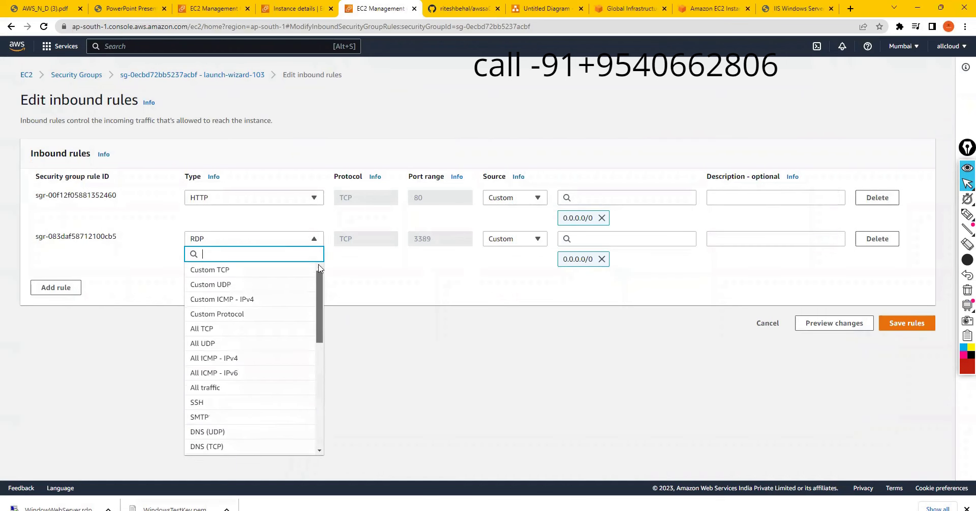
left_click(377, 297)
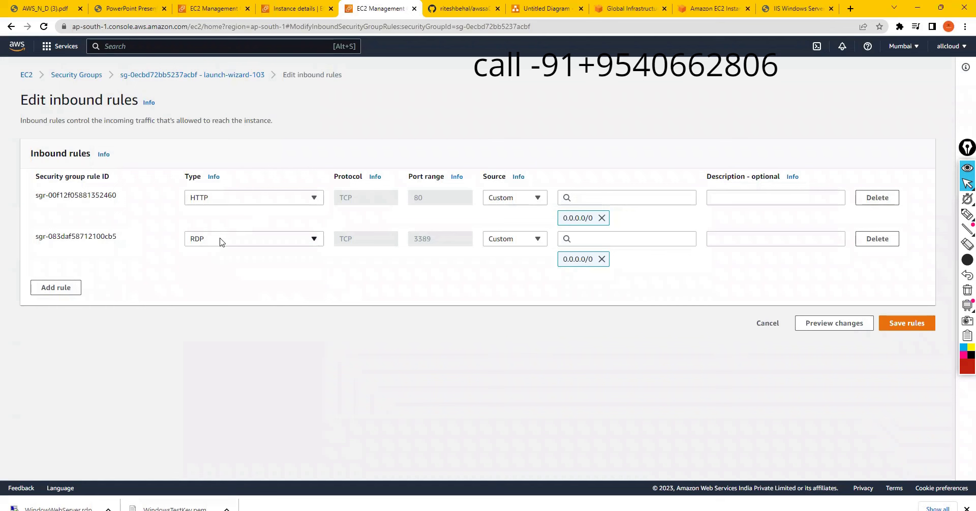
left_click(251, 239)
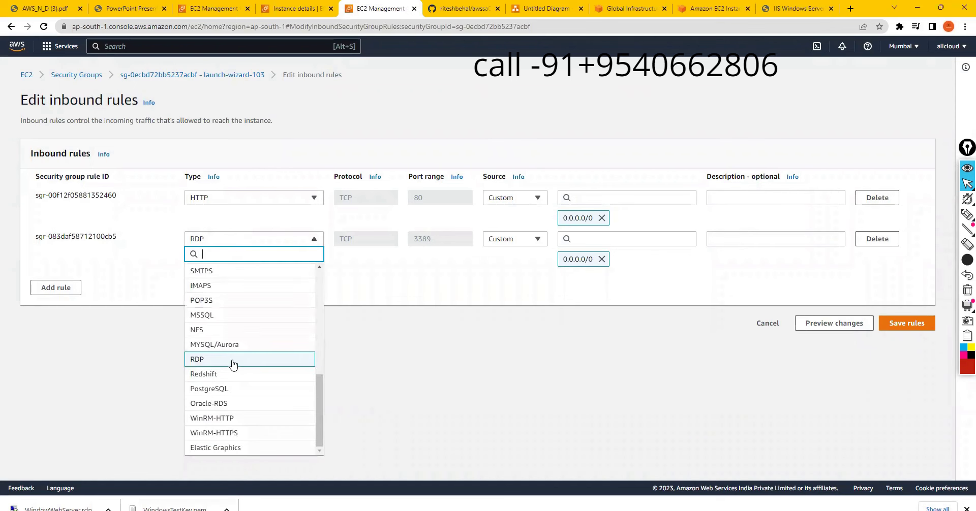
scroll(221, 381, "up", 3)
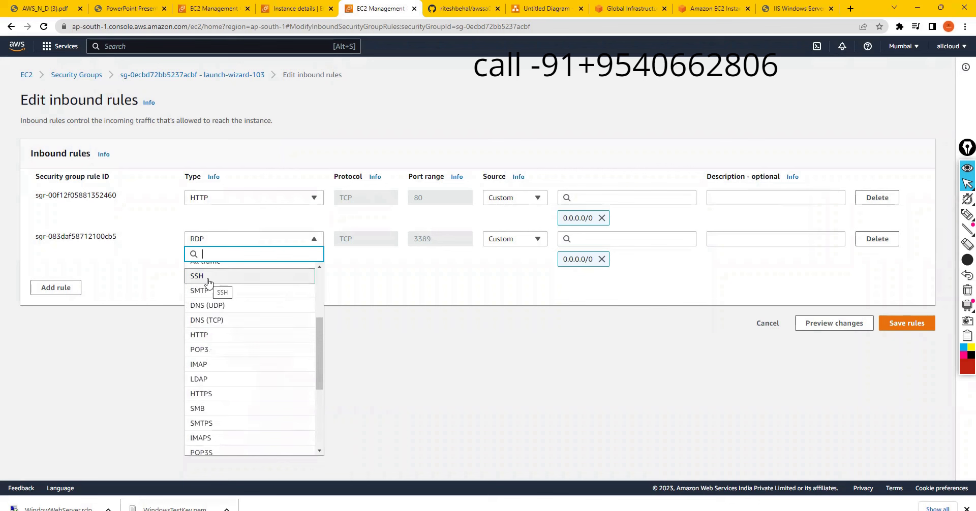
scroll(224, 387, "up", 3)
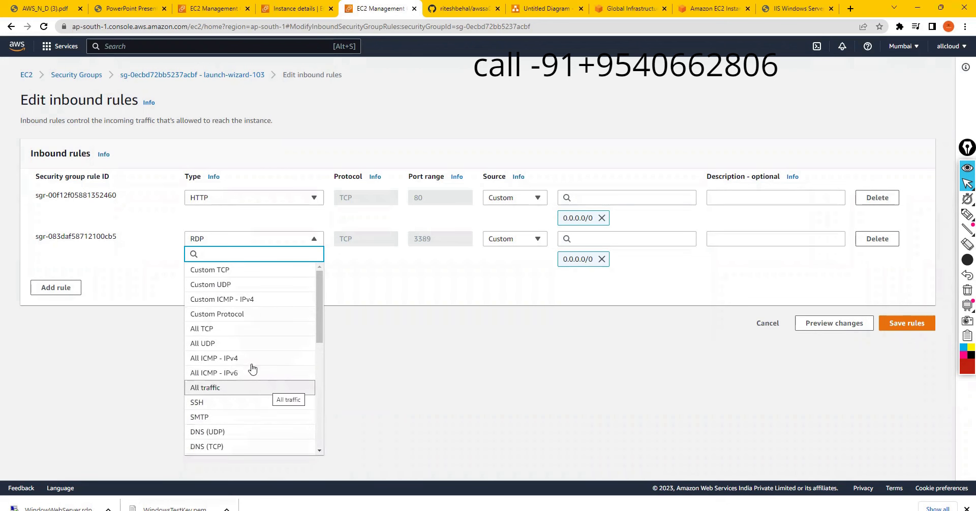
left_click(401, 112)
Step: Start launching a new EC2 instance named LinuxWebServer from the Amazon Linux quick start image
left_click(26, 75)
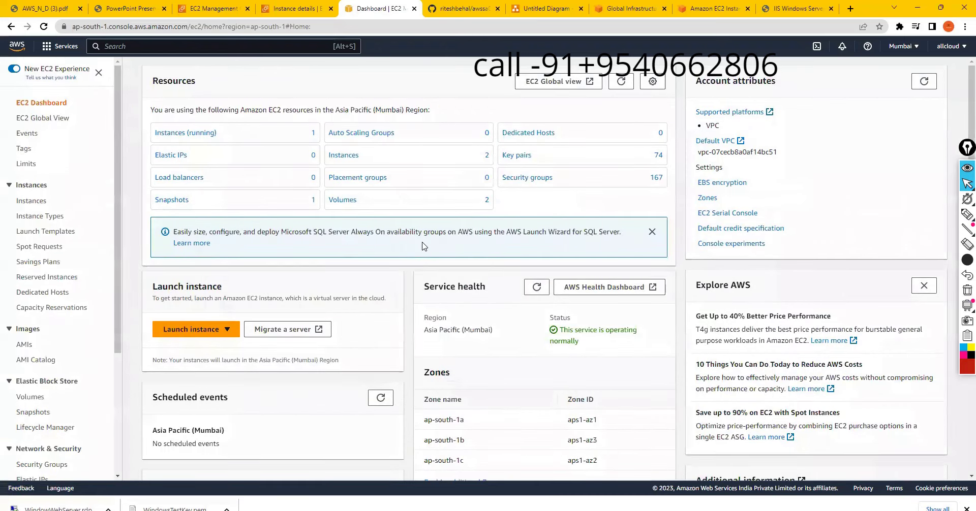
left_click(190, 134)
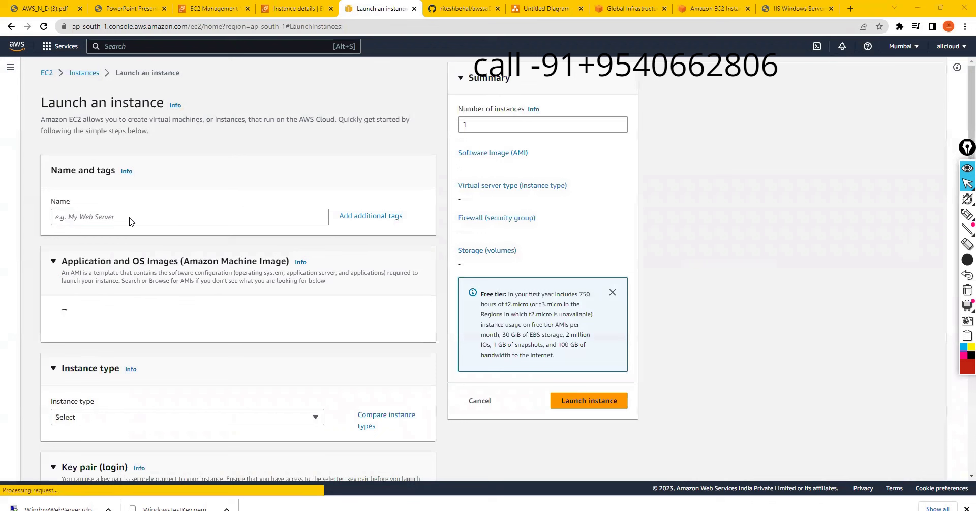
left_click(116, 218)
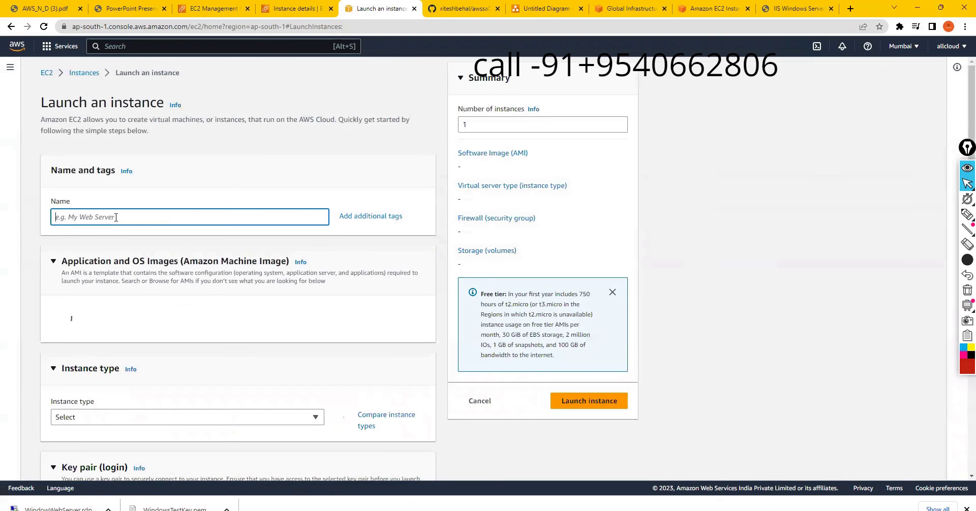
type("LinuxWebServer")
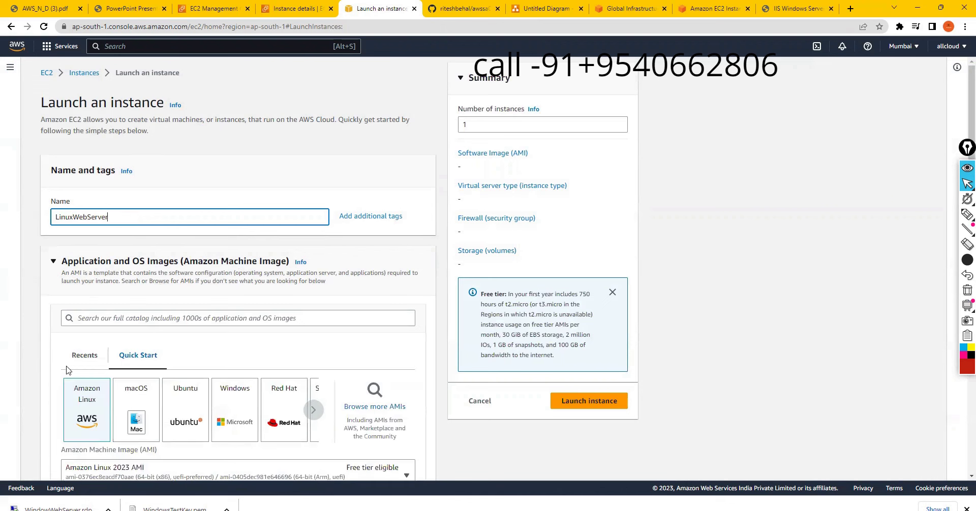
left_click(94, 420)
Step: Create an RSA key pair named DemoLinux in .ppk format for the instance login
scroll(94, 420, "down", 3)
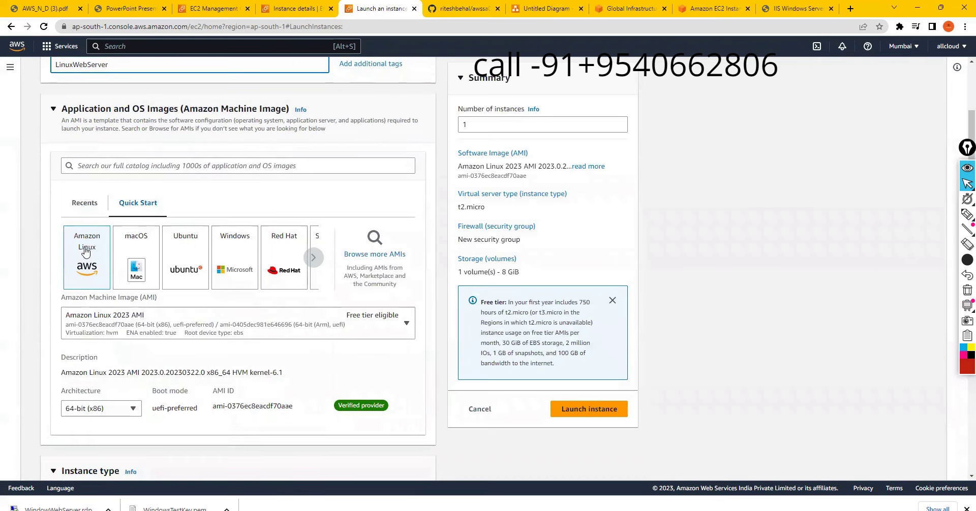
scroll(244, 333, "down", 5)
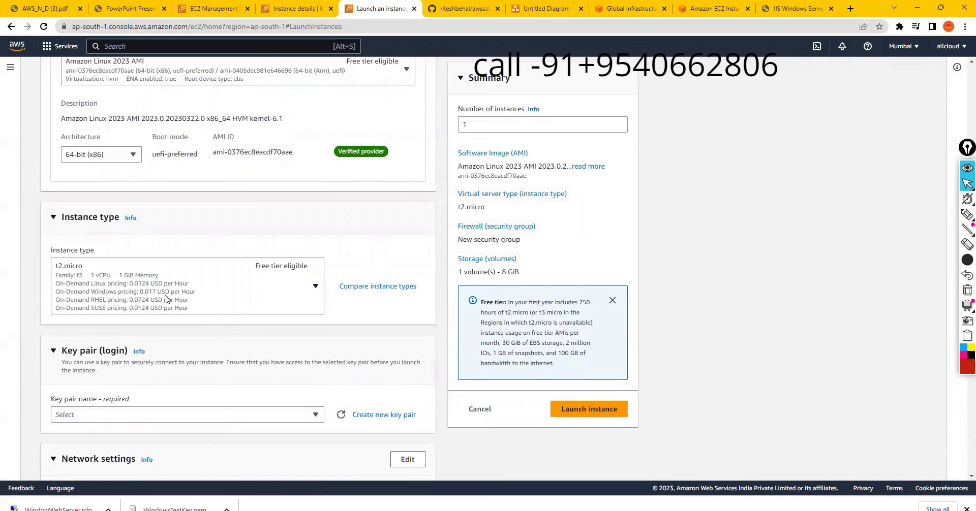
scroll(241, 300, "down", 2)
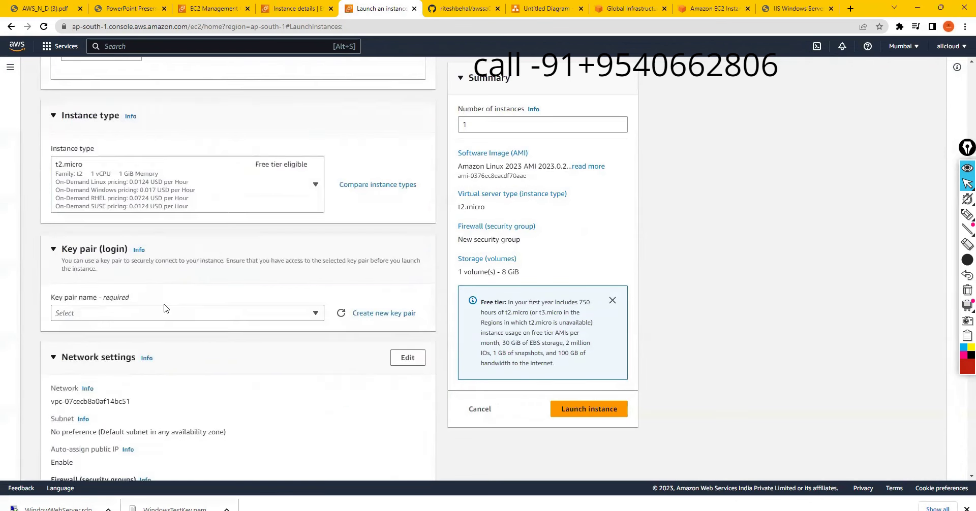
left_click(388, 314)
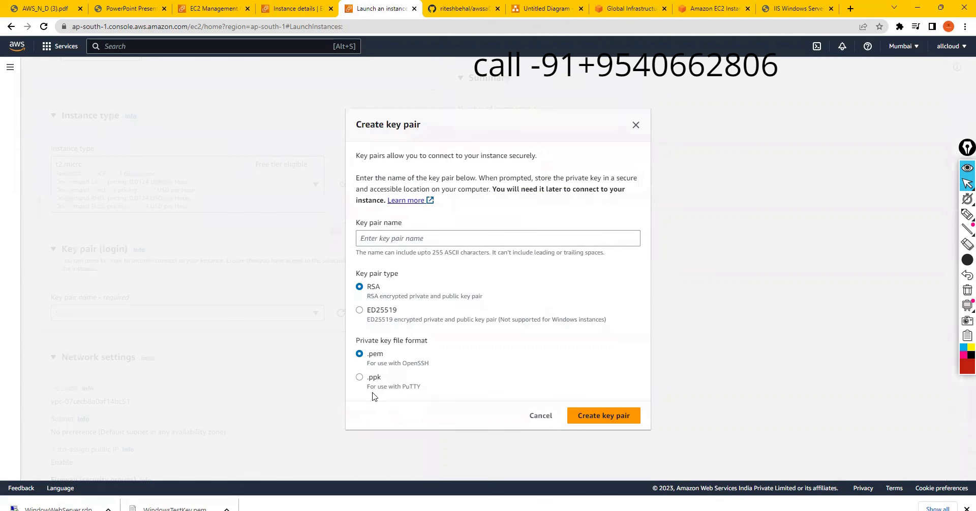
left_click(360, 379)
left_click(395, 240)
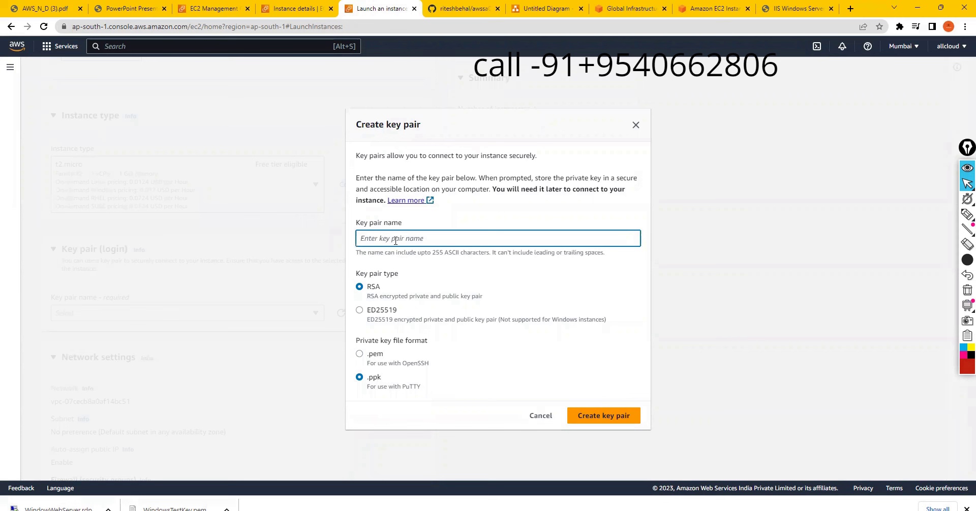
type("DemoLinux")
left_click(608, 416)
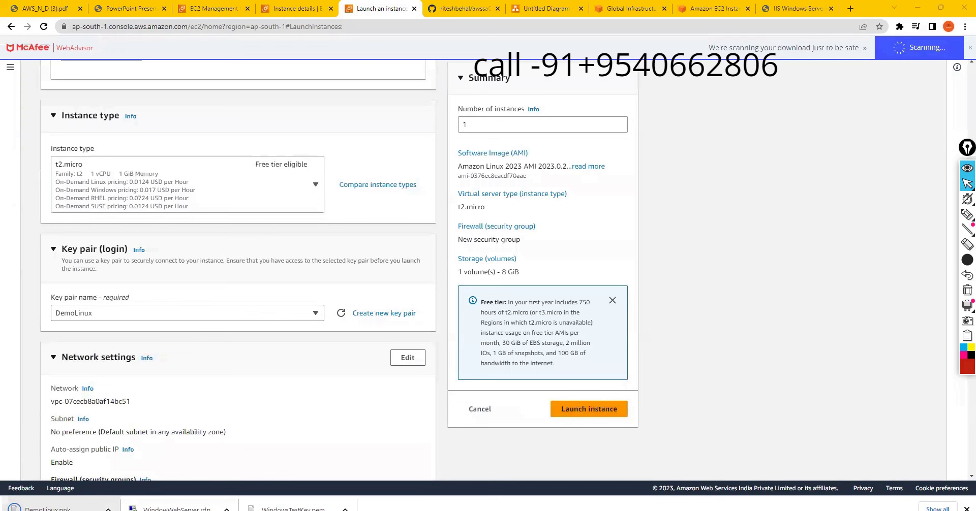
Step: Allow HTTP traffic from the internet alongside SSH in the new security group and launch the instance
scroll(273, 342, "down", 2)
scroll(273, 342, "down", 2)
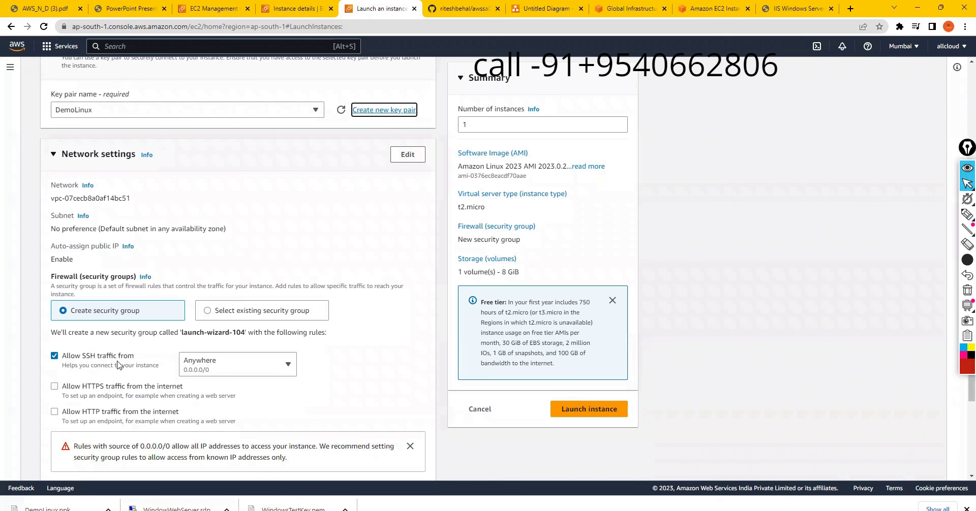
scroll(277, 378, "down", 3)
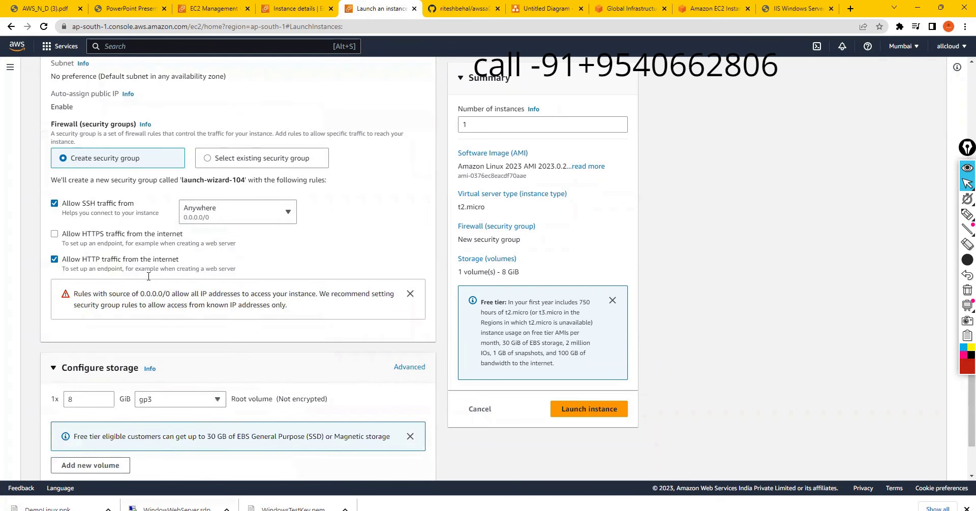
scroll(148, 276, "down", 2)
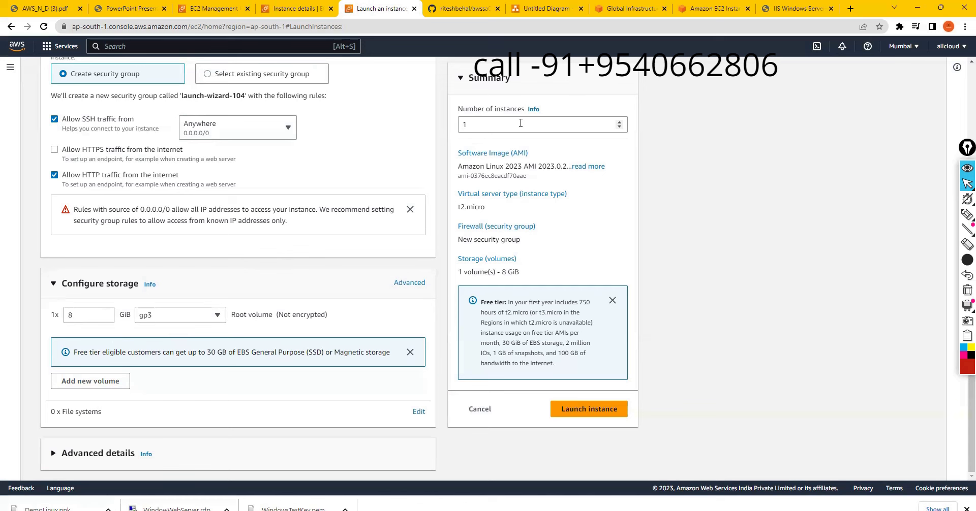
left_click(585, 412)
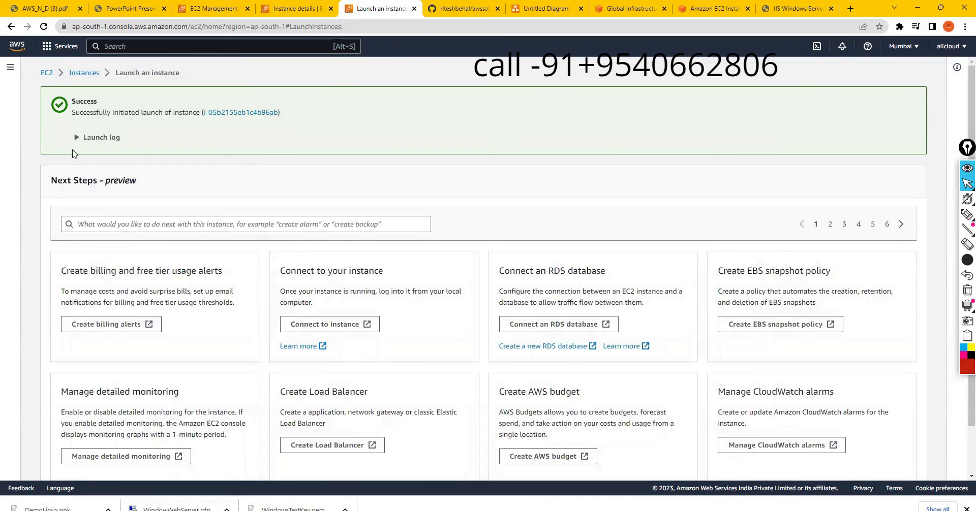
Step: Start another instance launch with the number of instances set to 10, and leave the form without launching
left_click(81, 74)
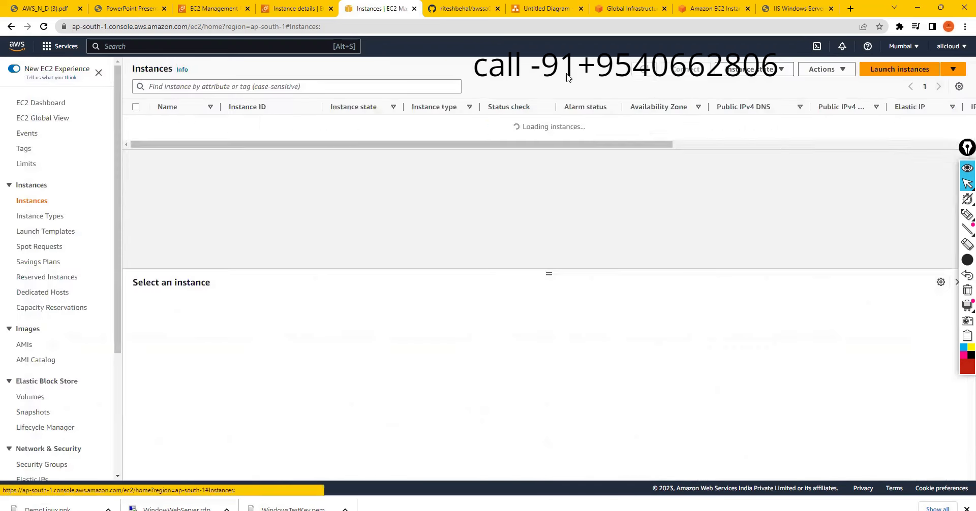
left_click(903, 74)
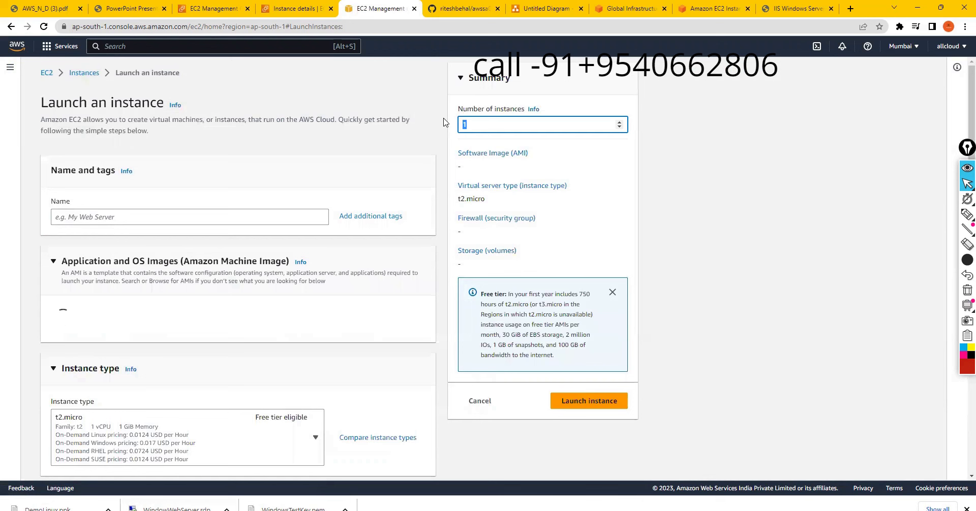
type("0")
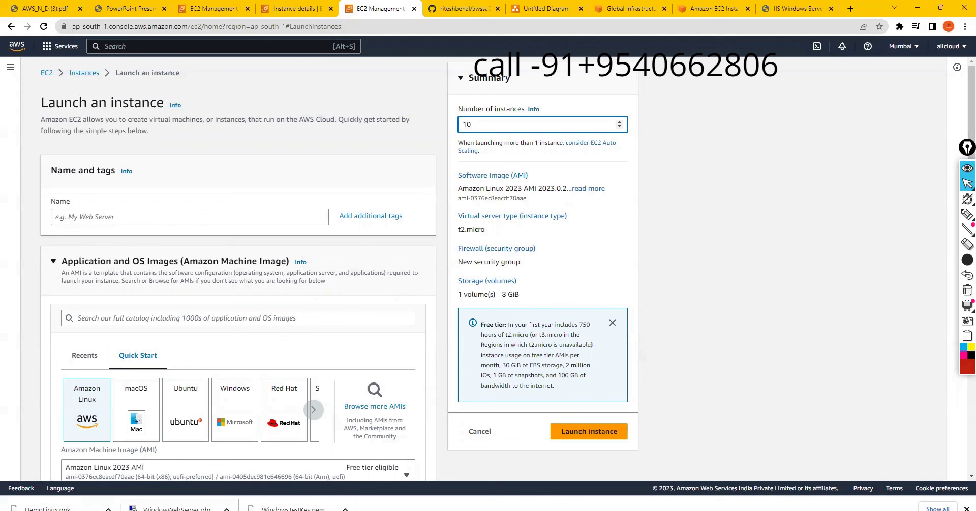
left_click(809, 272)
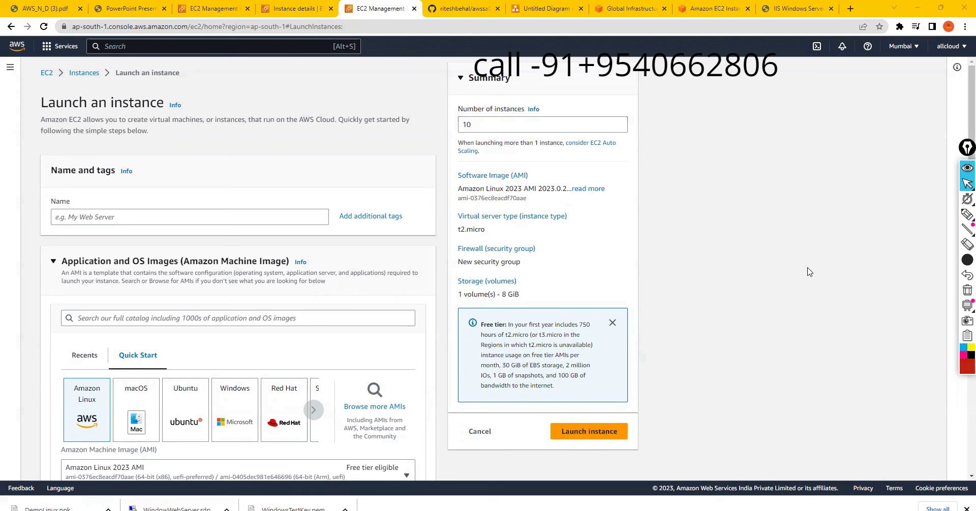
left_click(95, 74)
Step: Refresh the instances list, open the LinuxWebServer instance's details and copy its public IPv4 address
left_click(297, 8)
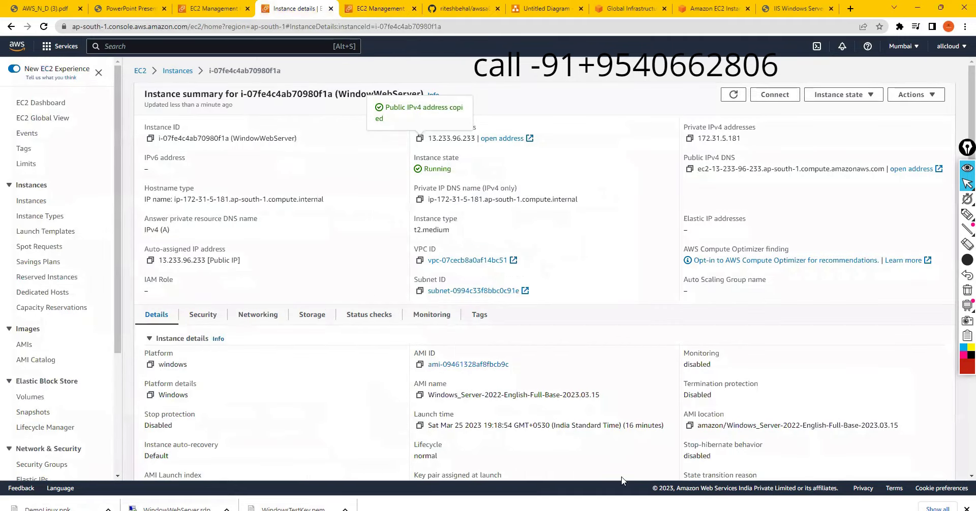
left_click(666, 510)
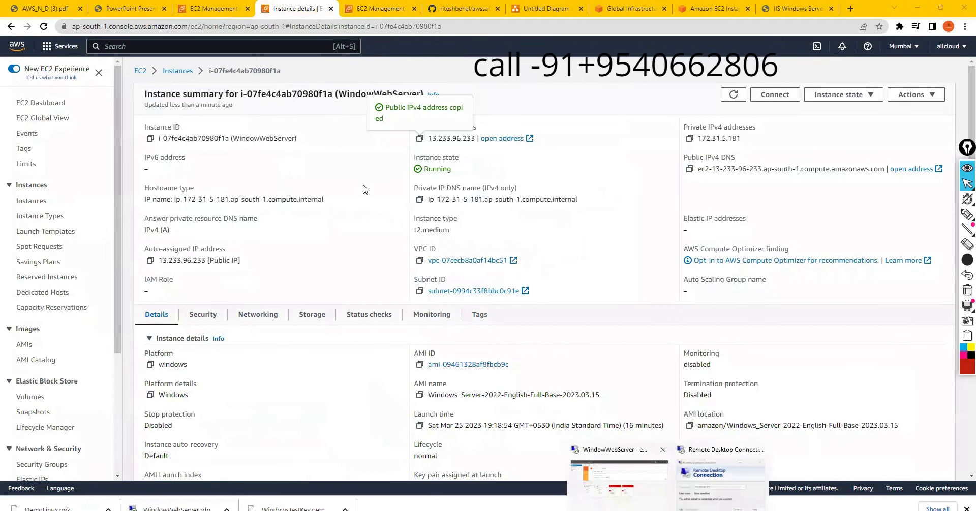
left_click(178, 71)
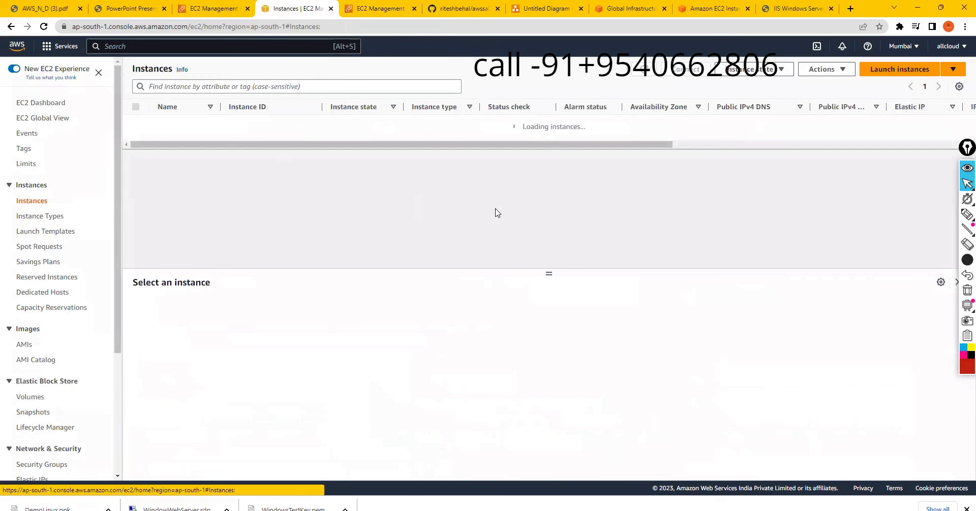
left_click(644, 72)
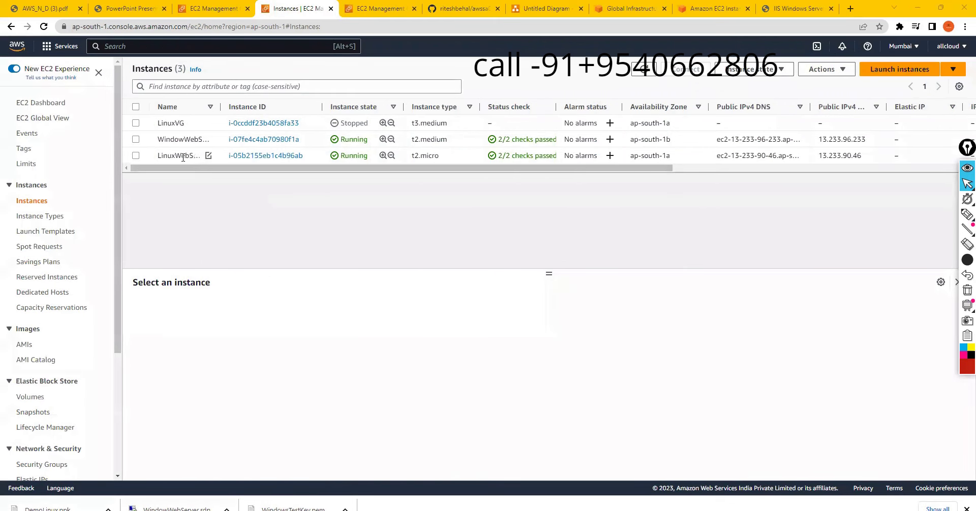
left_click(260, 159)
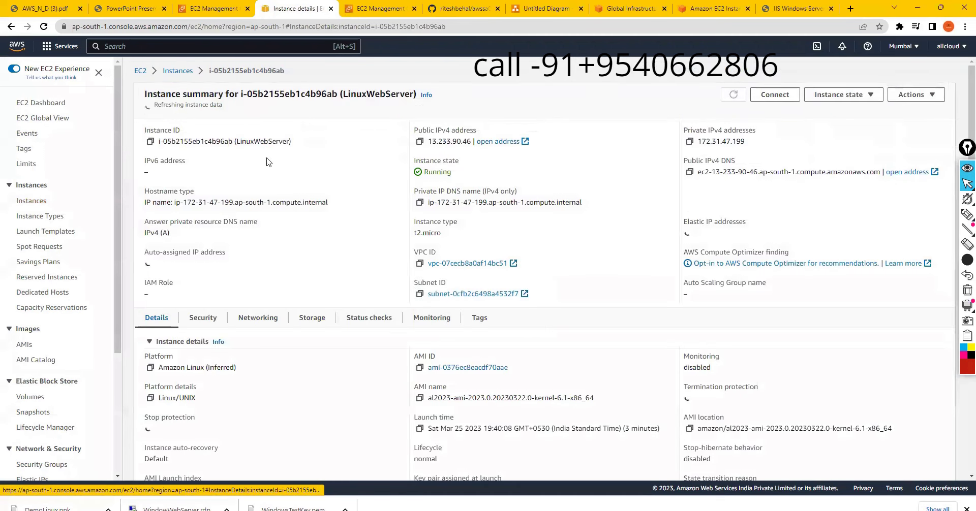
left_click(420, 139)
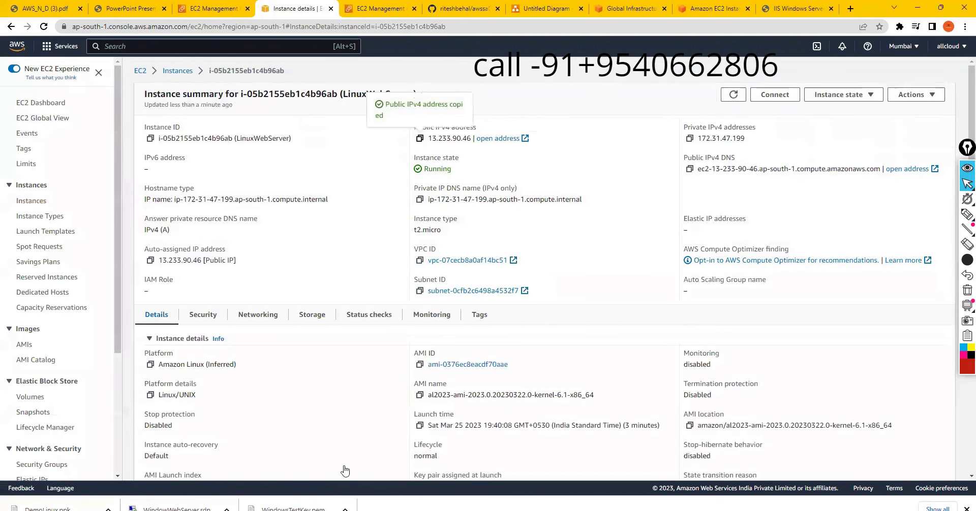
Step: Open PuTTY and enter the copied address 13.233.90.46 as the host name
key("super+s")
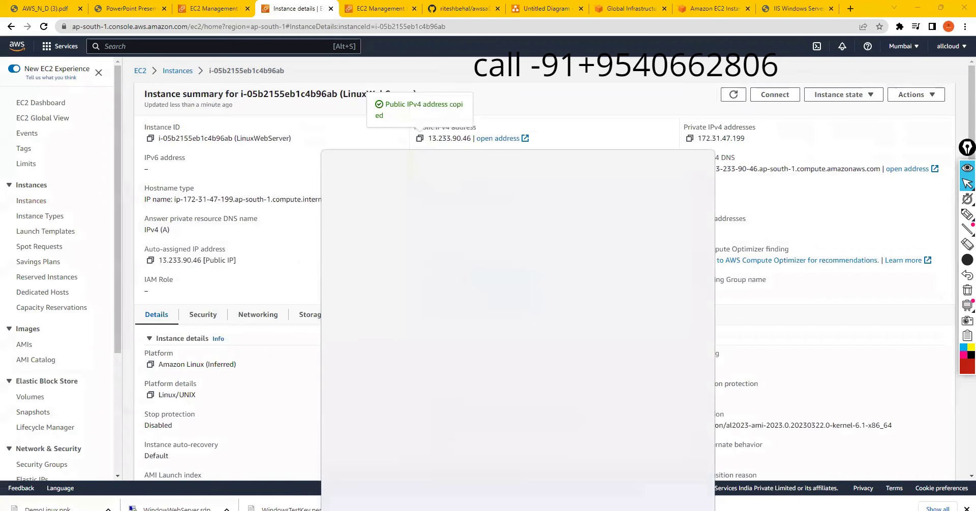
type("putty")
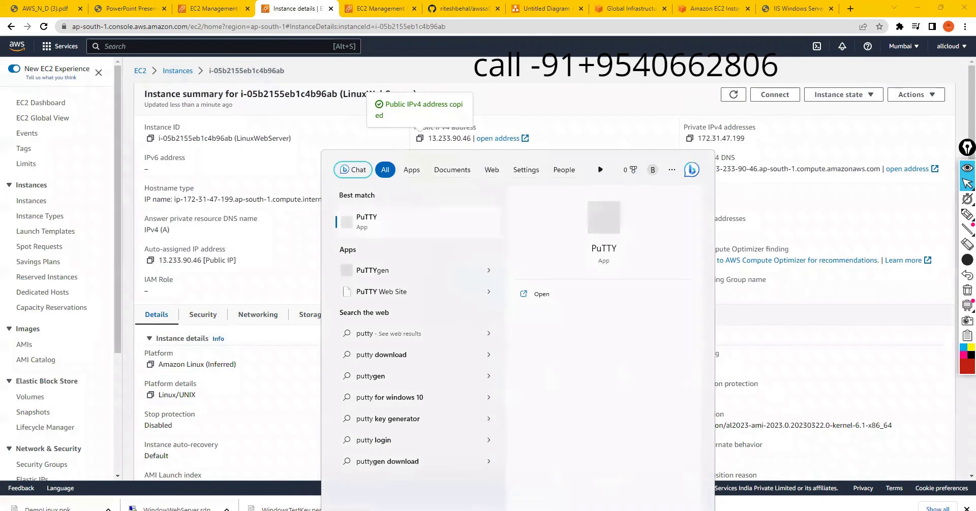
left_click(377, 218)
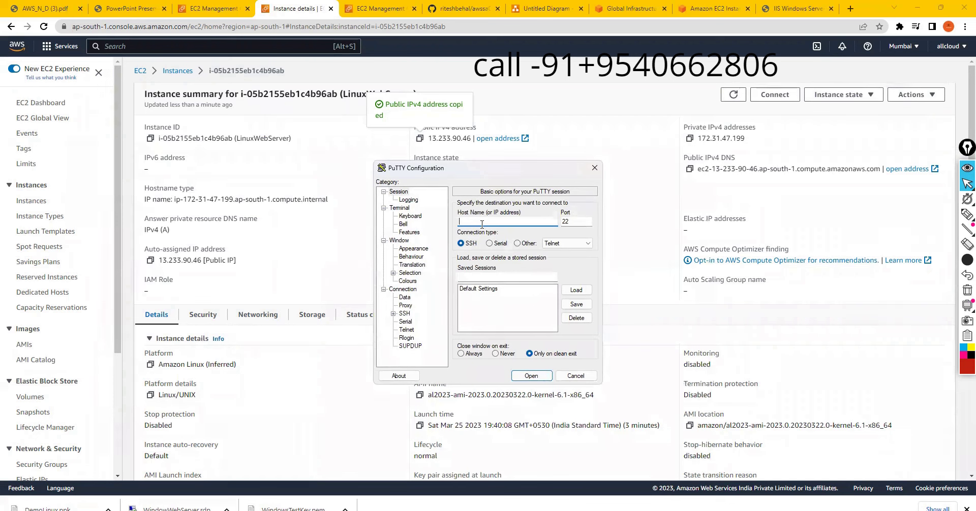
key("ctrl+v")
Step: Load DemoLinux.ppk from Downloads as the private key file for PuTTY's SSH authentication
left_click(394, 315)
left_click(402, 321)
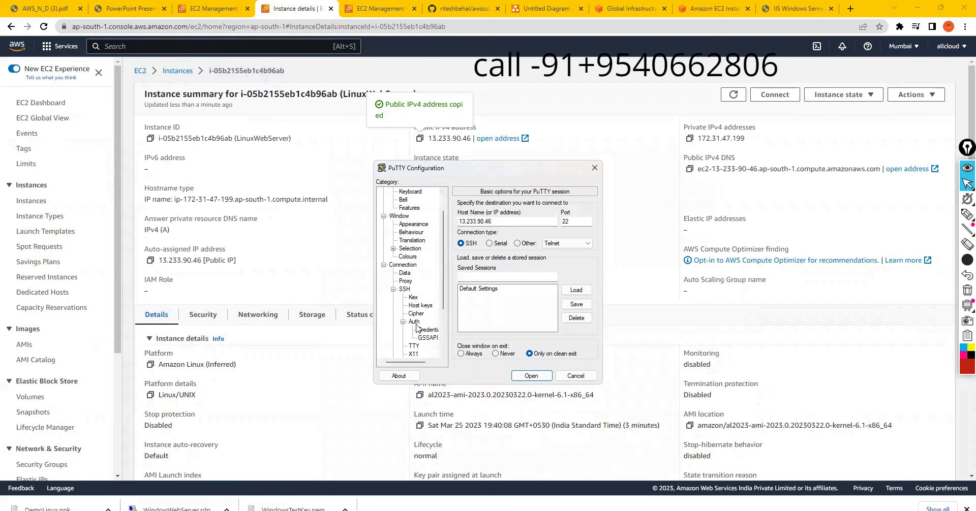
left_click(424, 330)
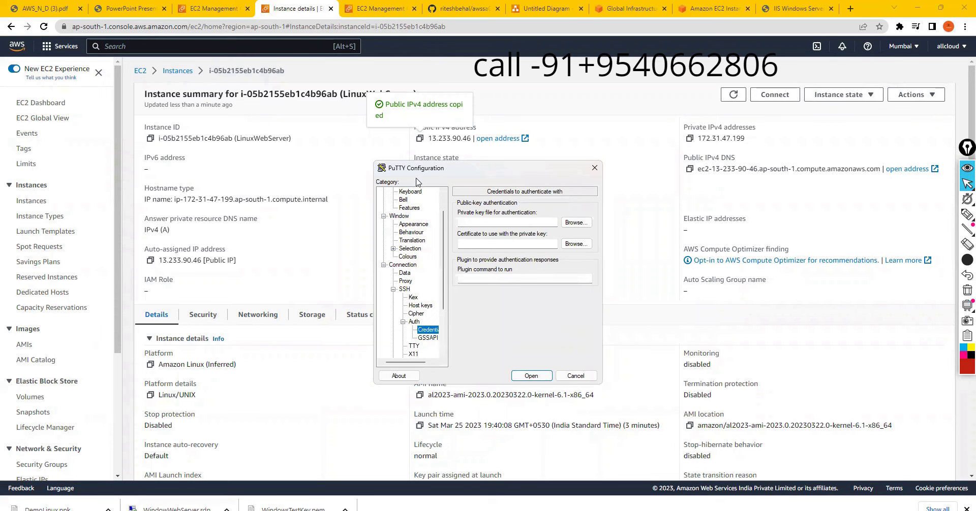
left_click(581, 227)
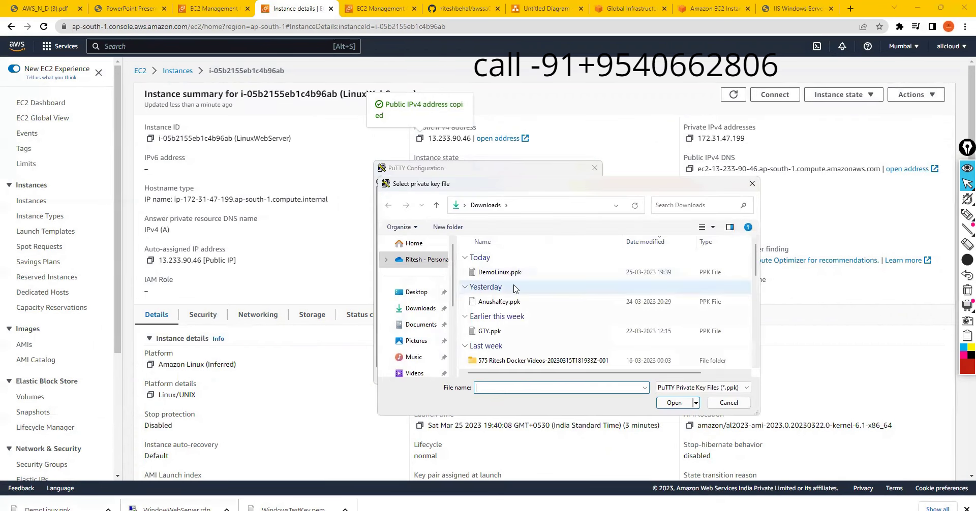
left_click(498, 274)
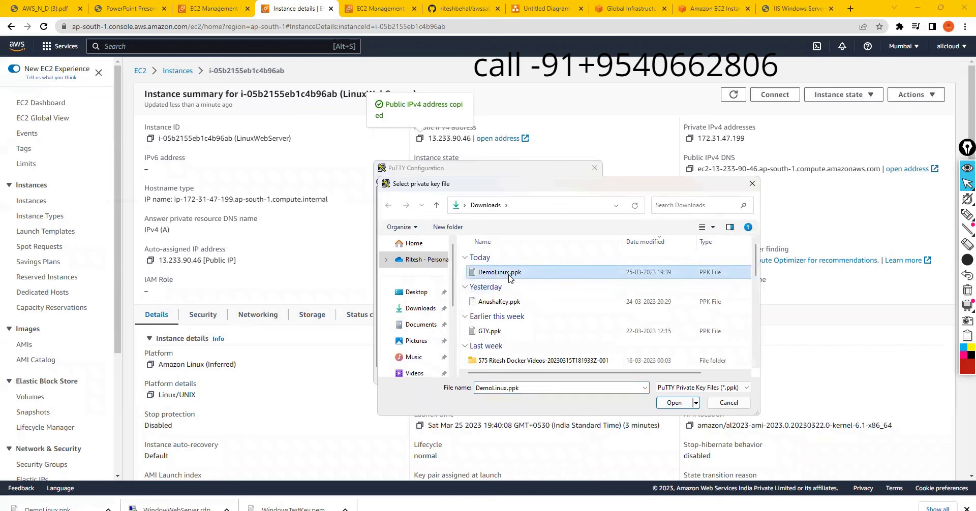
left_click(674, 402)
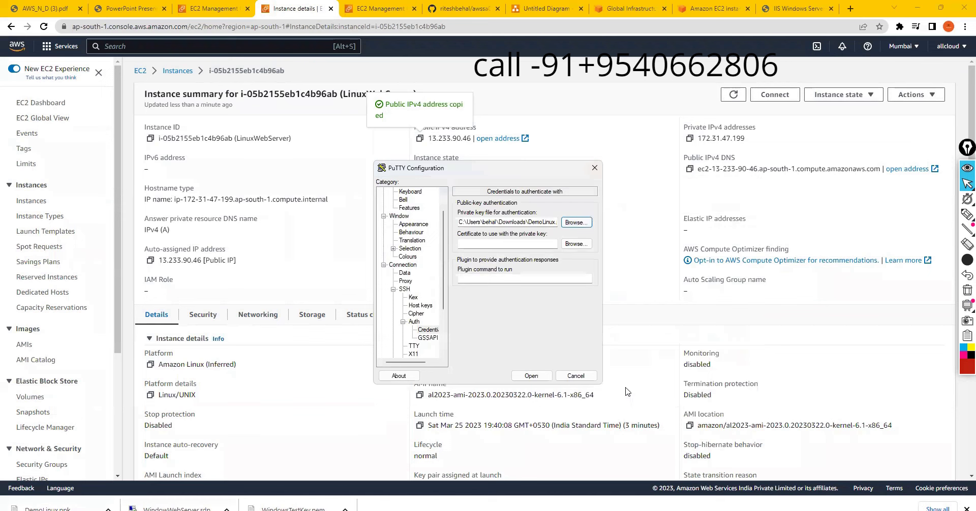
Step: Set PuTTY's default background colour to dark red with RGB 128, 0, 0
scroll(409, 253, "up", 1)
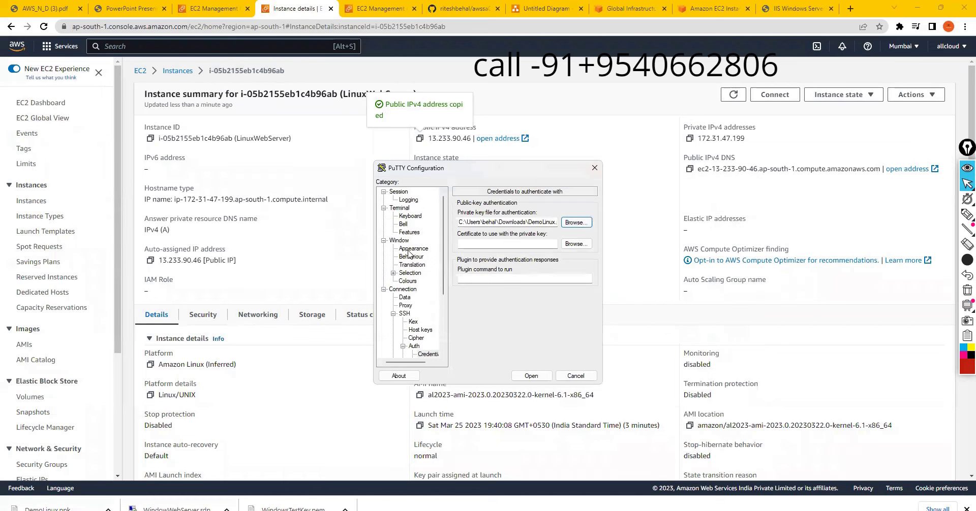
left_click(407, 281)
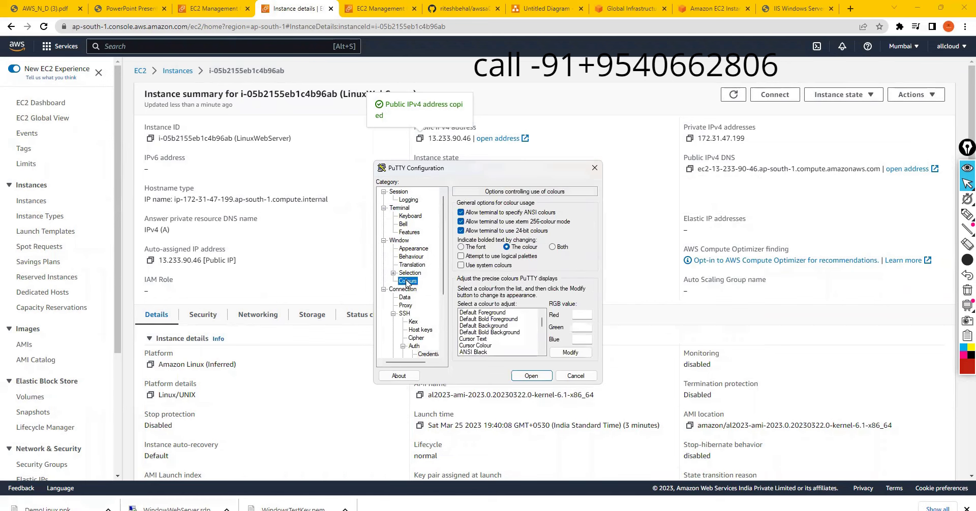
left_click(485, 325)
left_click(563, 353)
left_click(388, 244)
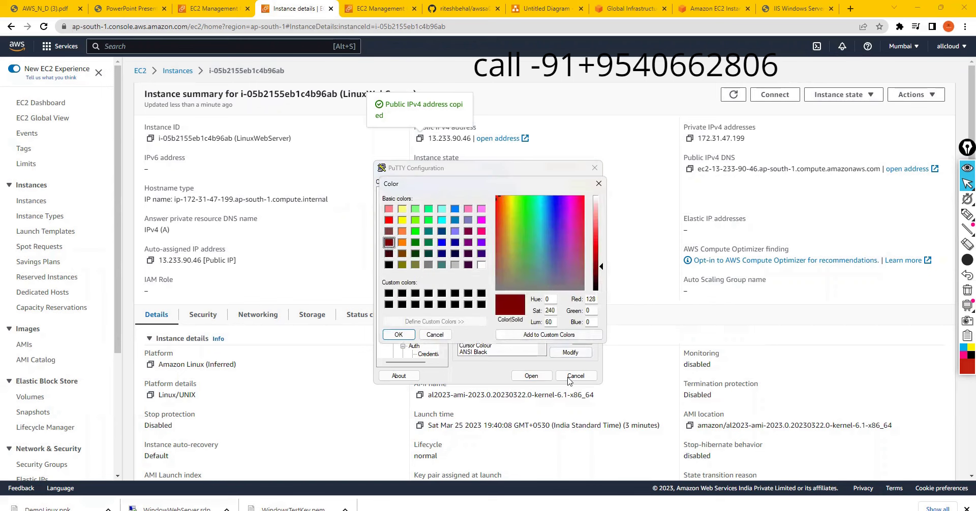
left_click(399, 334)
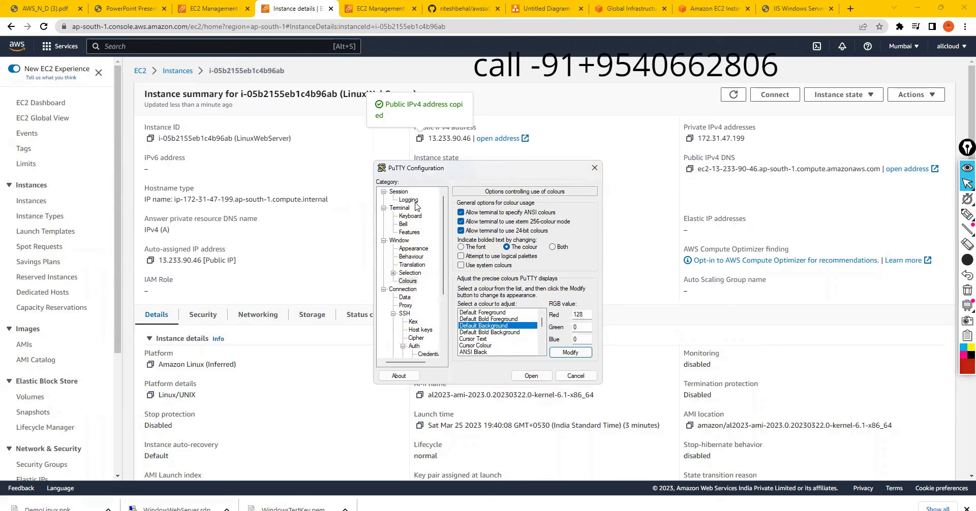
Step: Set the terminal window font to Courier New, Bold, size 16
left_click(414, 249)
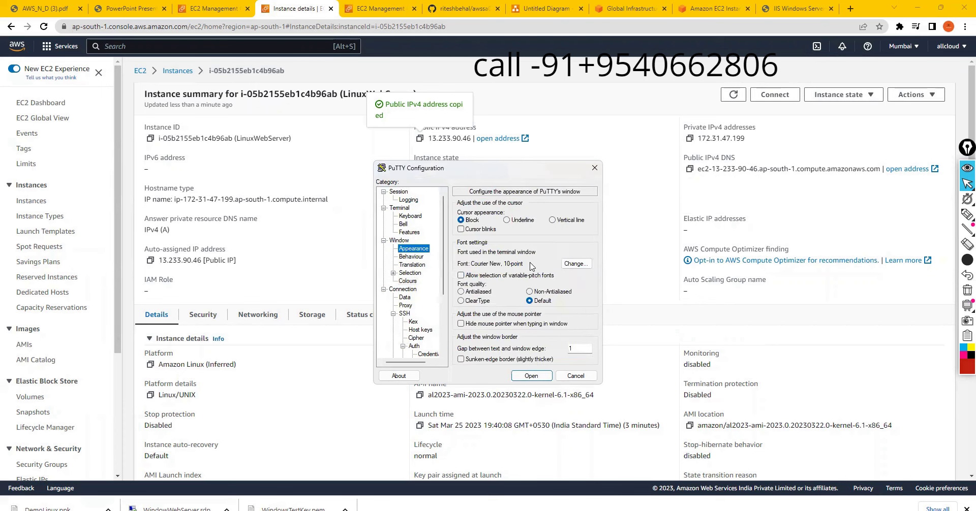
left_click(560, 265)
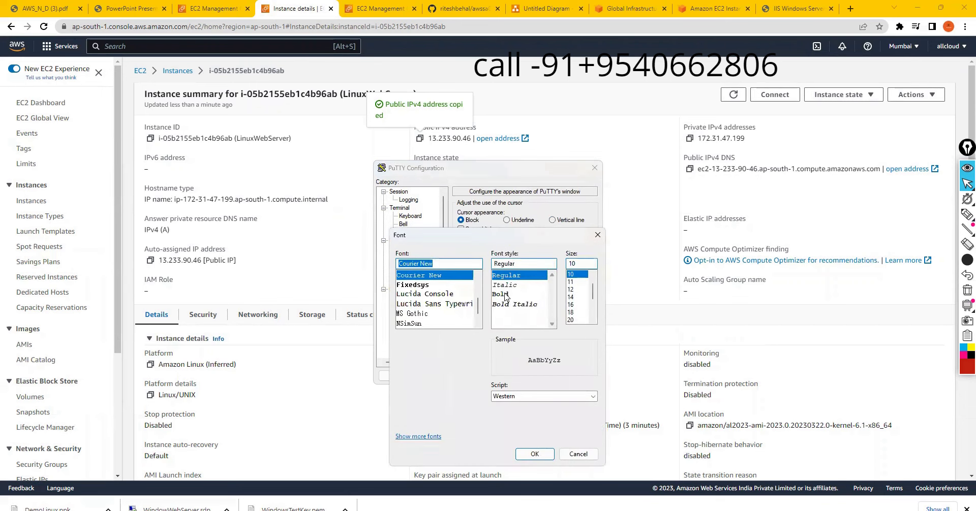
left_click(503, 295)
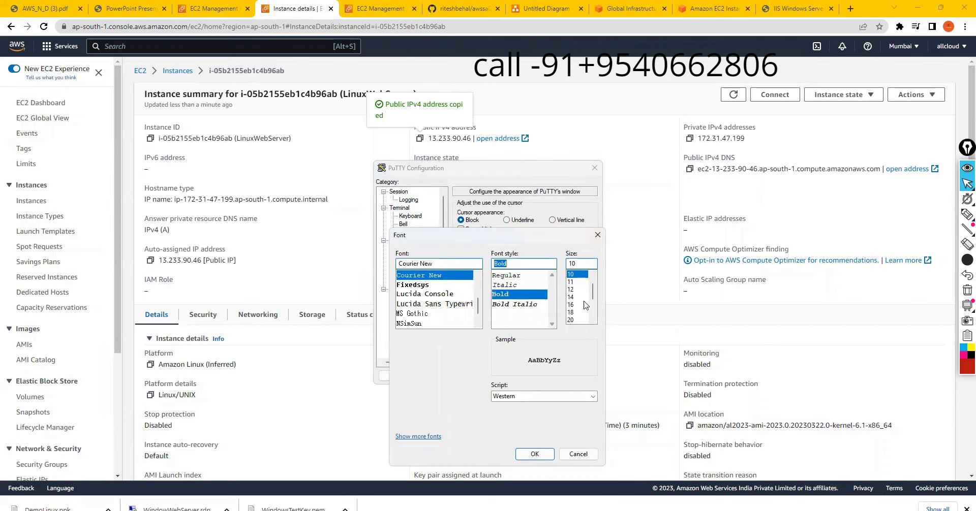
left_click(572, 312)
left_click(571, 305)
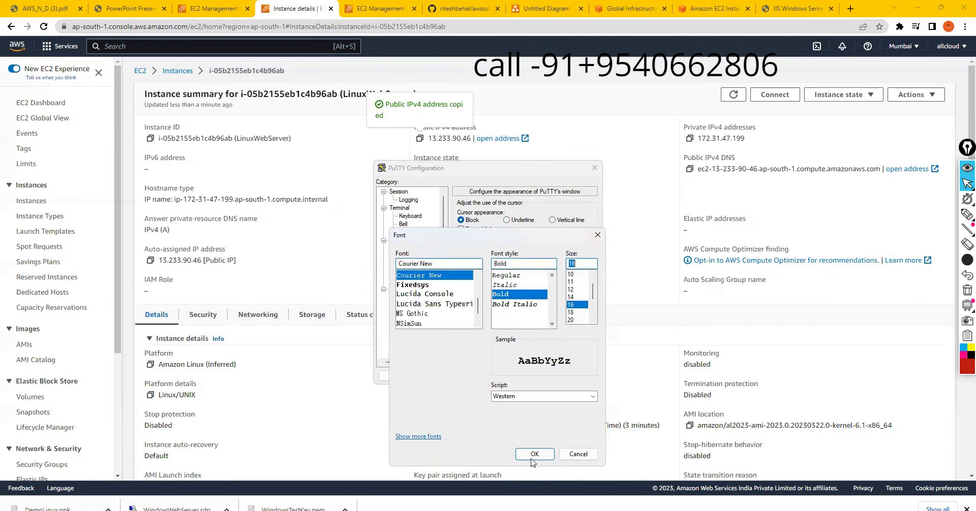
left_click(534, 454)
Step: Open the SSH session to 13.233.90.46, accept the server's host key and log in as ec2-user
left_click(534, 379)
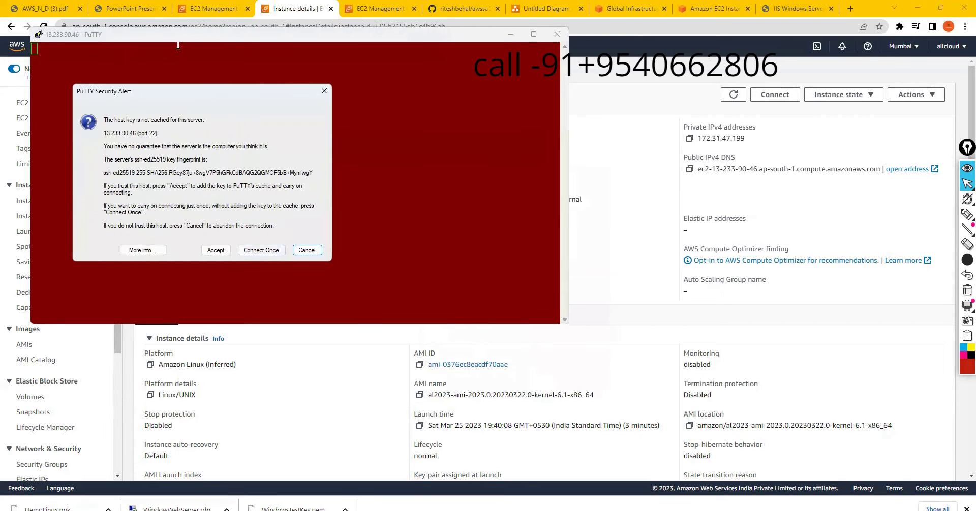
left_click(215, 250)
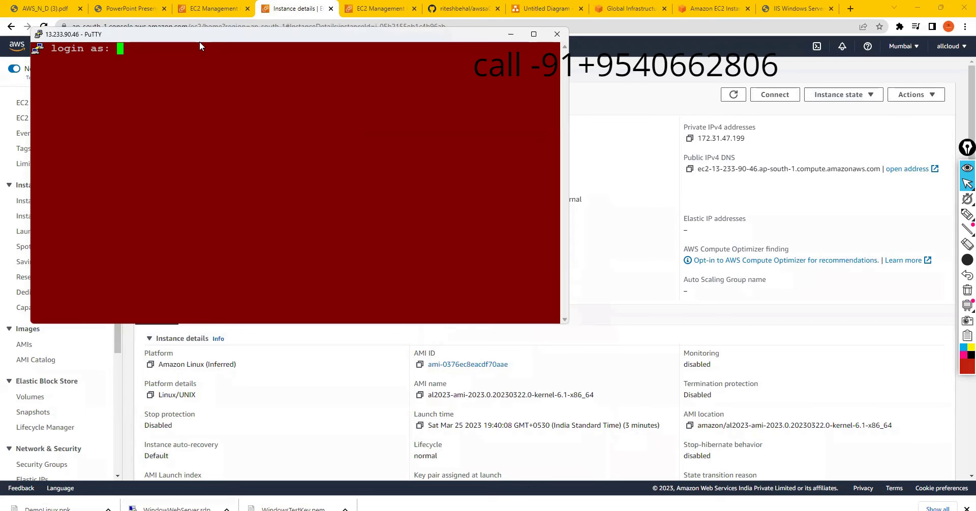
left_click_drag(199, 42, 618, 132)
type("ec2-user")
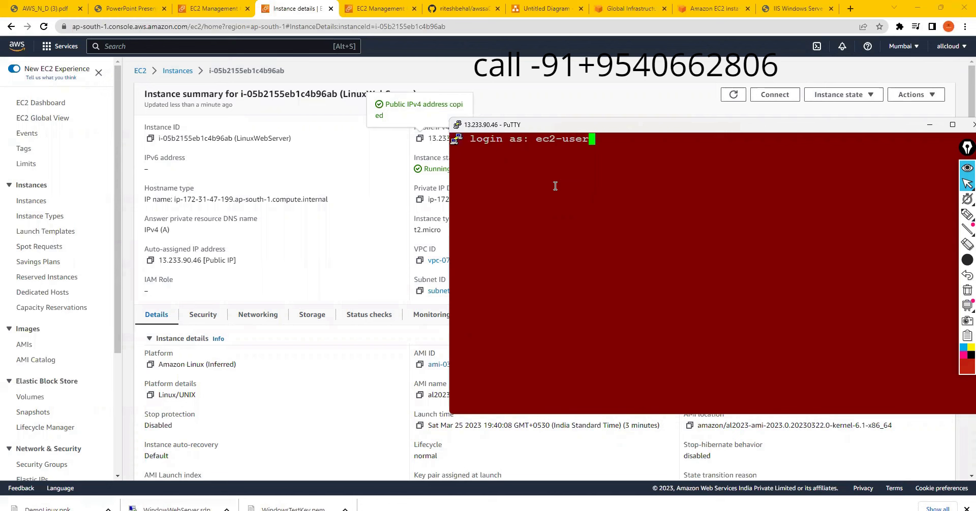
key("Return")
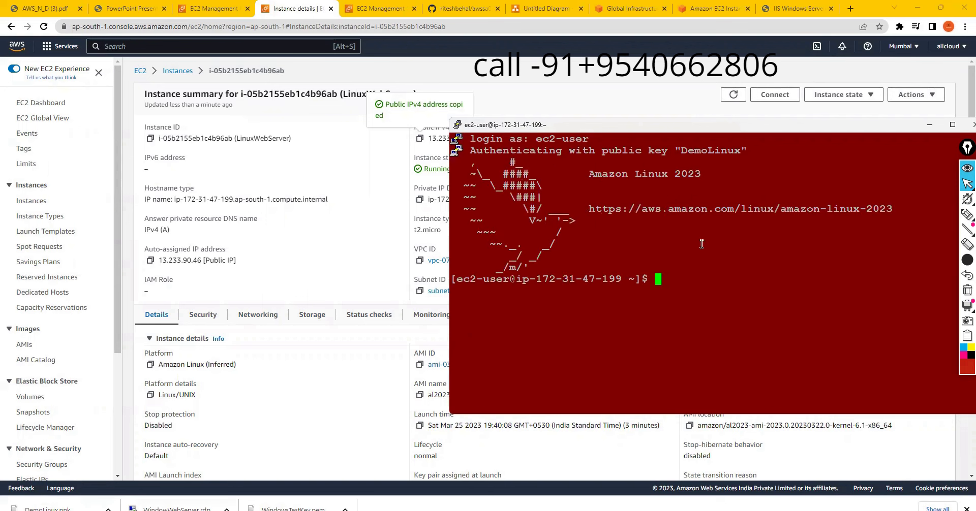
left_click_drag(584, 175, 707, 173)
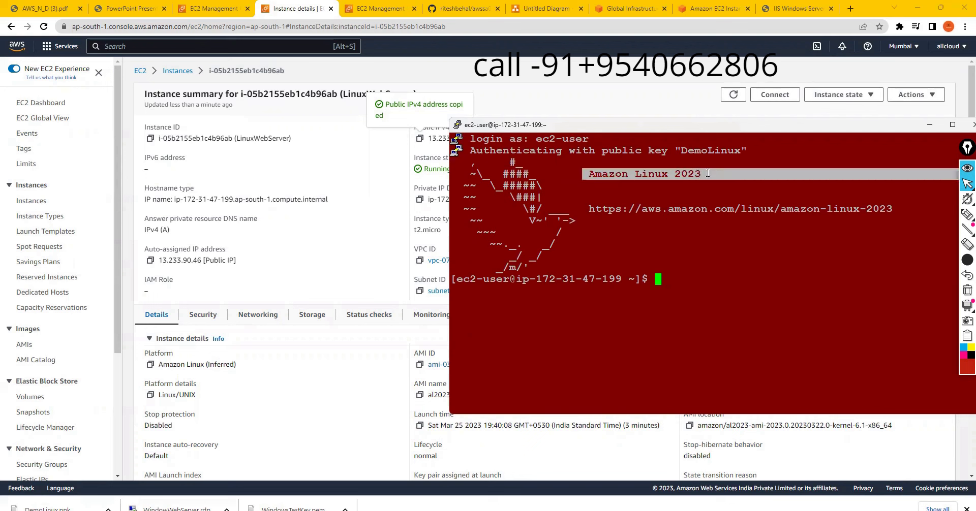
left_click(670, 225)
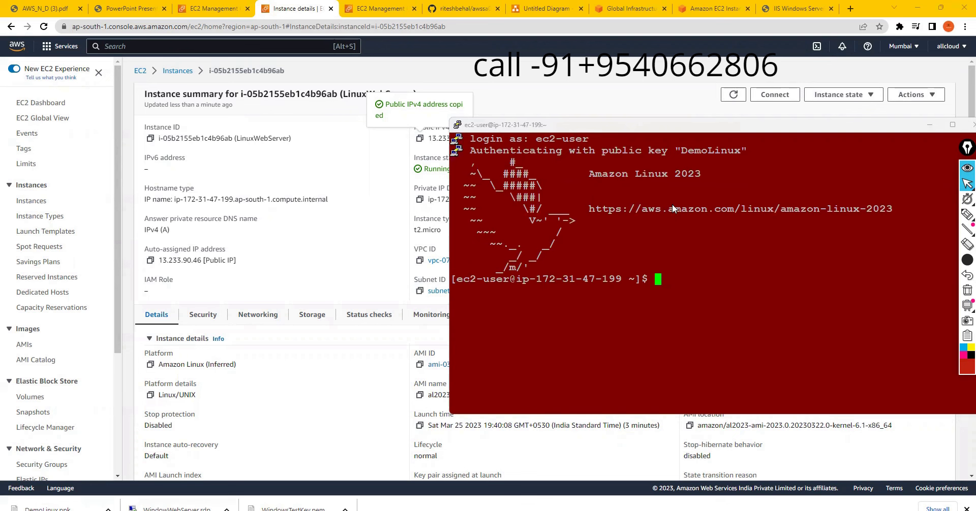
Step: Open the command notes in linux_machine.txt from the desktop and return to the PuTTY terminal
key("super+d")
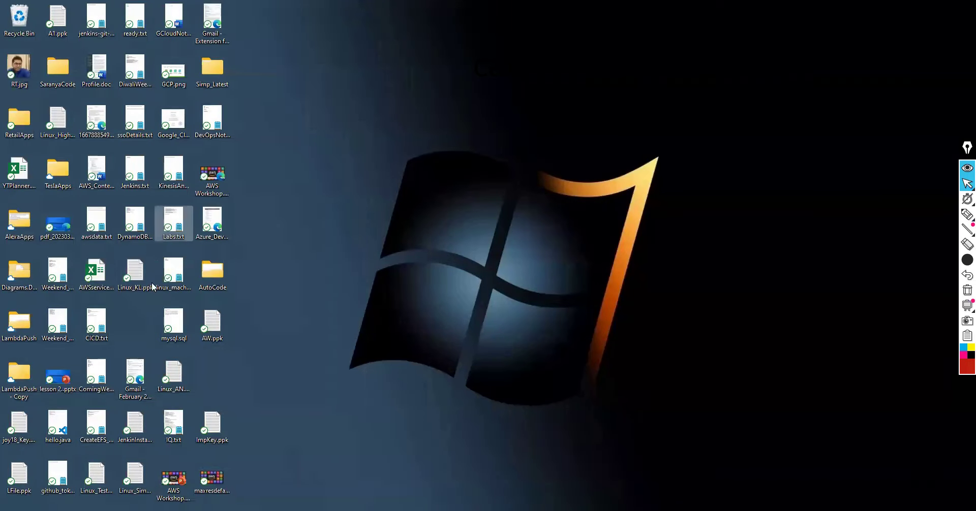
left_click(183, 278)
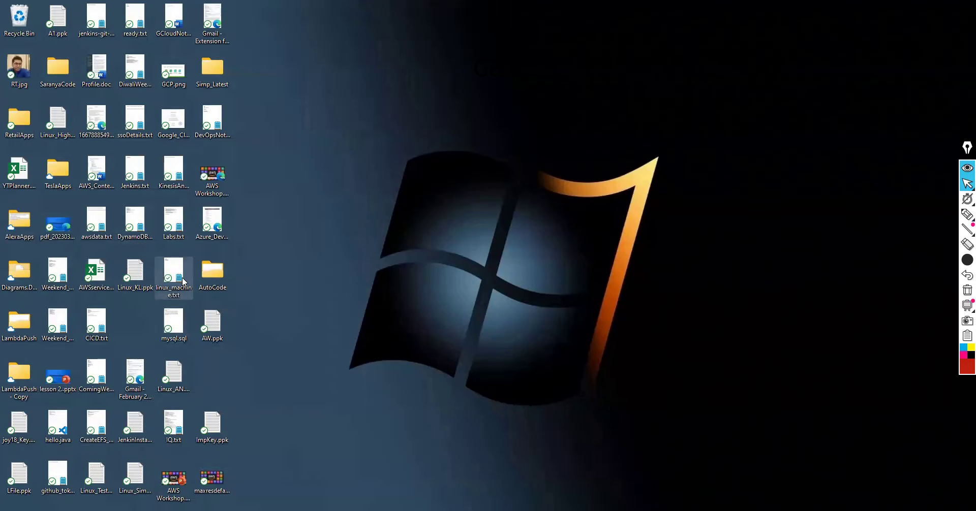
double_click(183, 281)
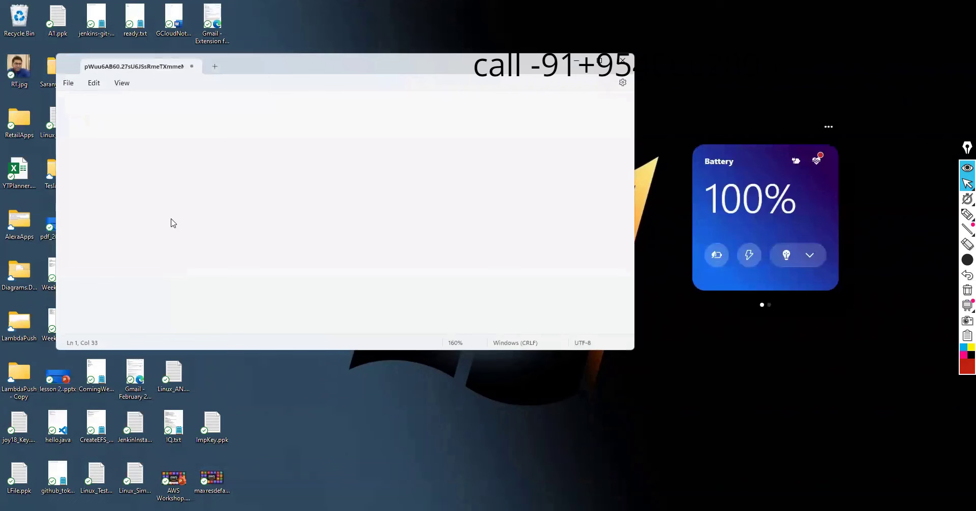
key("alt+Tab")
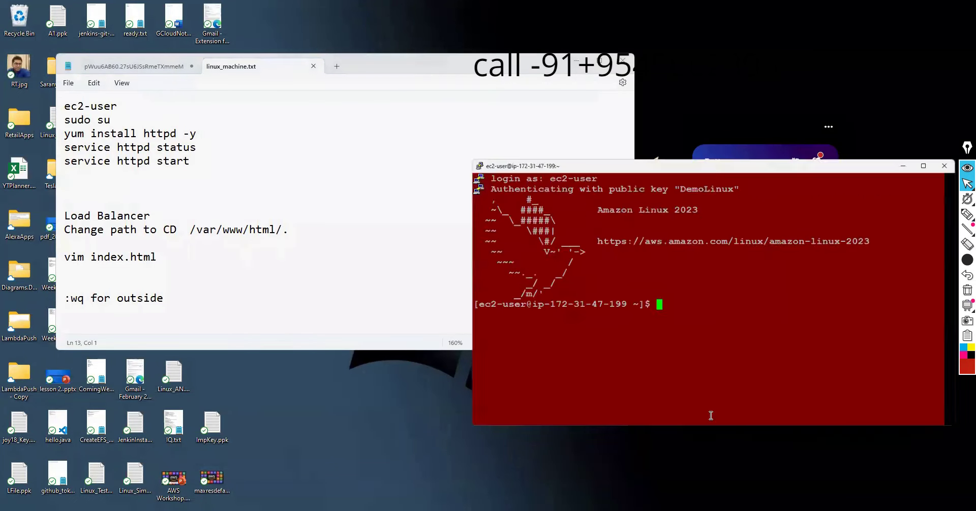
Step: Try to gain elevated rights by running sudo user
type("s")
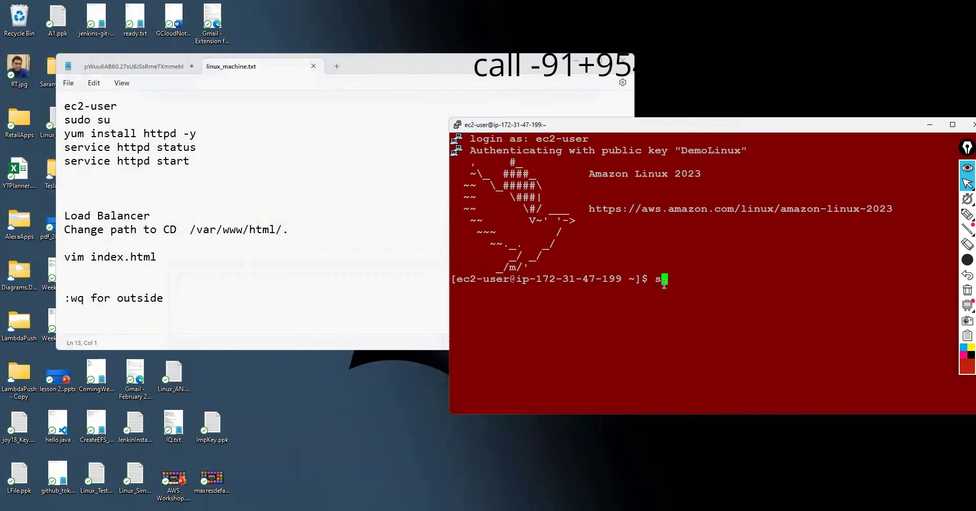
type("udo user")
key("Return")
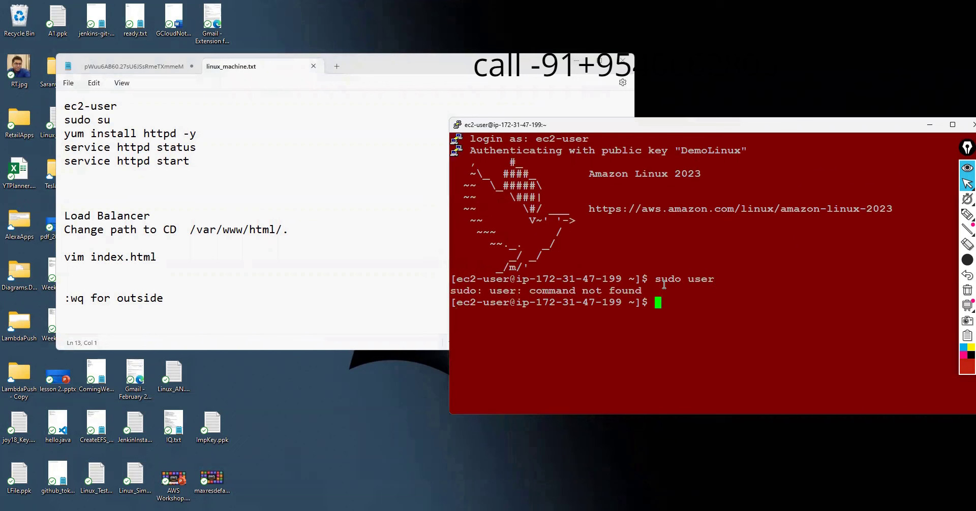
Step: Switch to the root user with sudo su and enter the command yum install httpd -y without running it
type("sudo su")
key("Return")
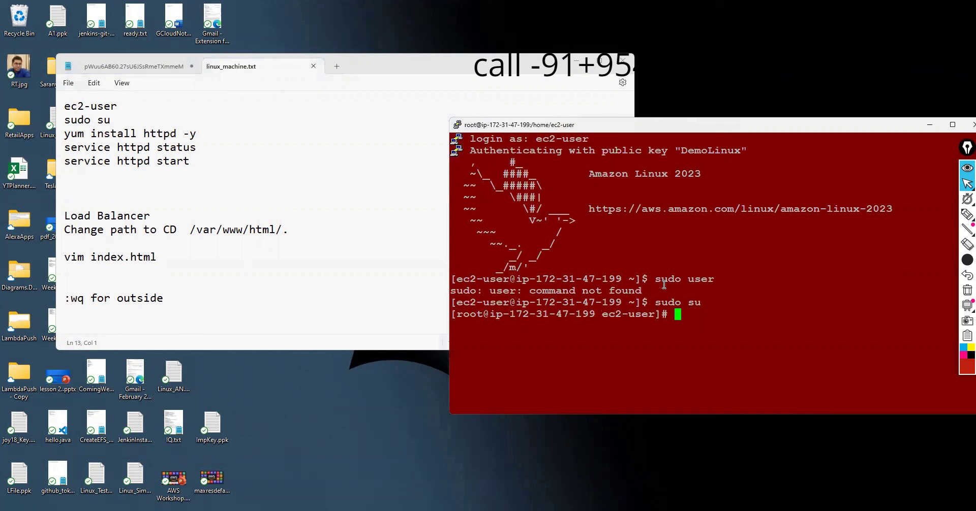
type("yum install httpd")
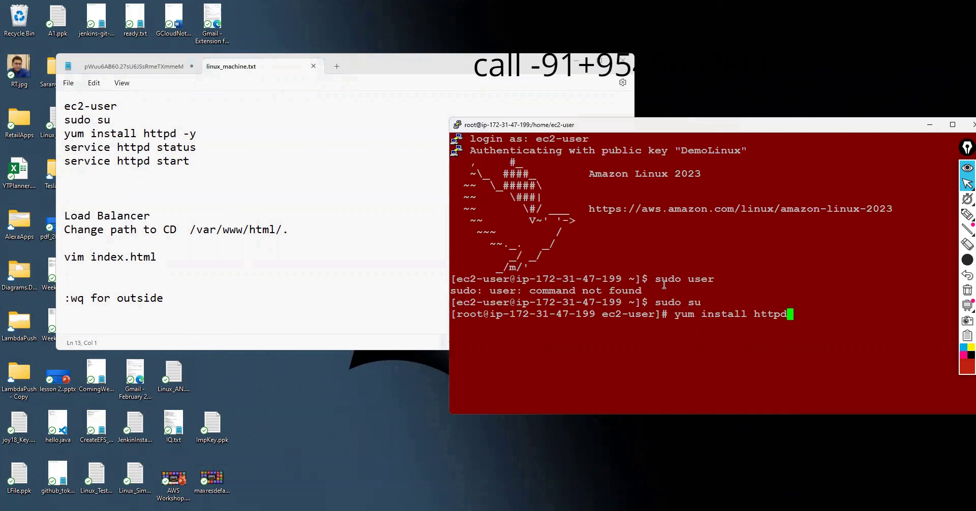
type(" -y")
Step: Underline yum install and outline httpd in the entered command with the red pen, and clear the annotations
left_click(967, 214)
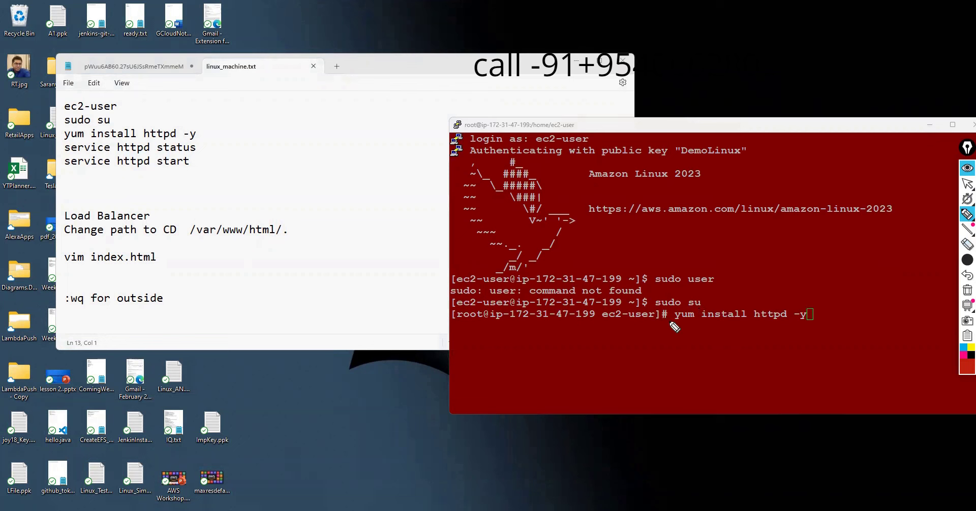
left_click_drag(669, 322, 691, 326)
left_click_drag(697, 323, 751, 326)
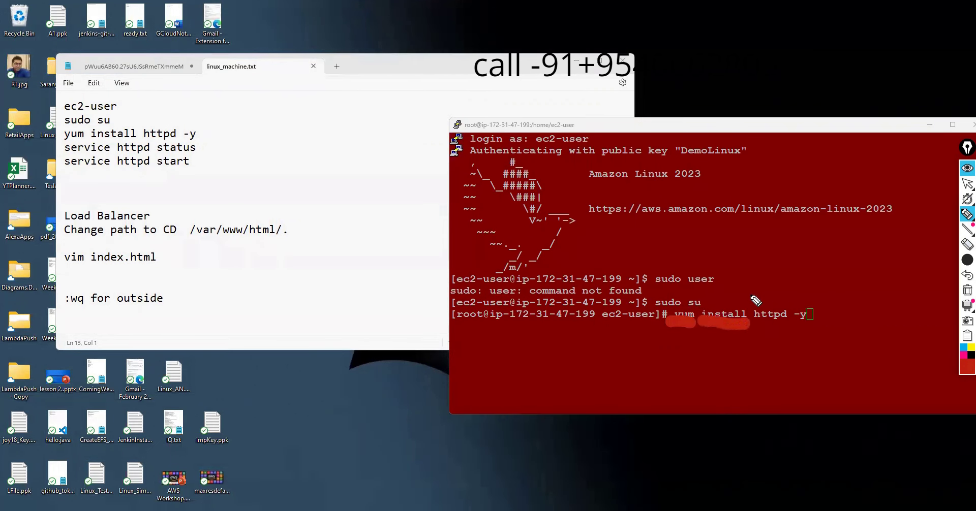
left_click_drag(750, 291, 753, 336)
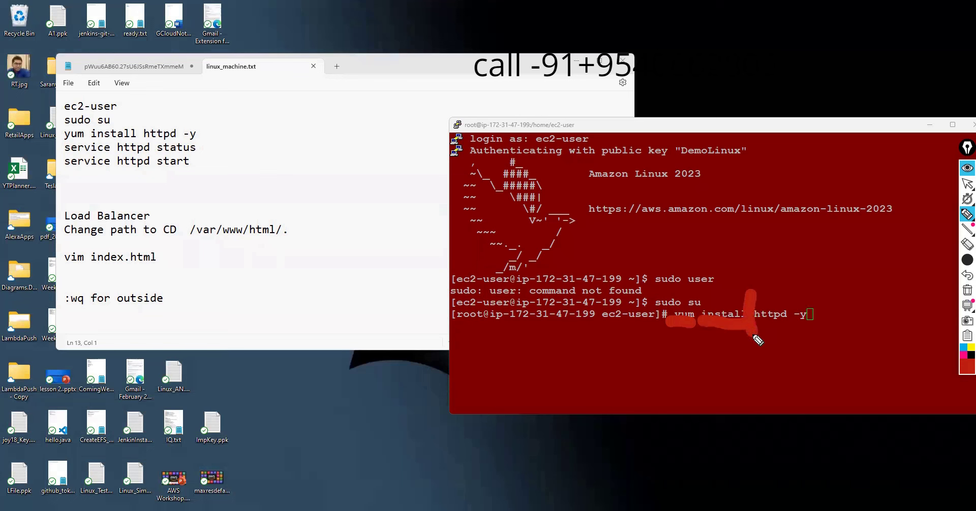
mouse_move(746, 293)
left_mouse_down()
mouse_move(792, 295)
mouse_move(791, 331)
mouse_move(762, 340)
left_mouse_up()
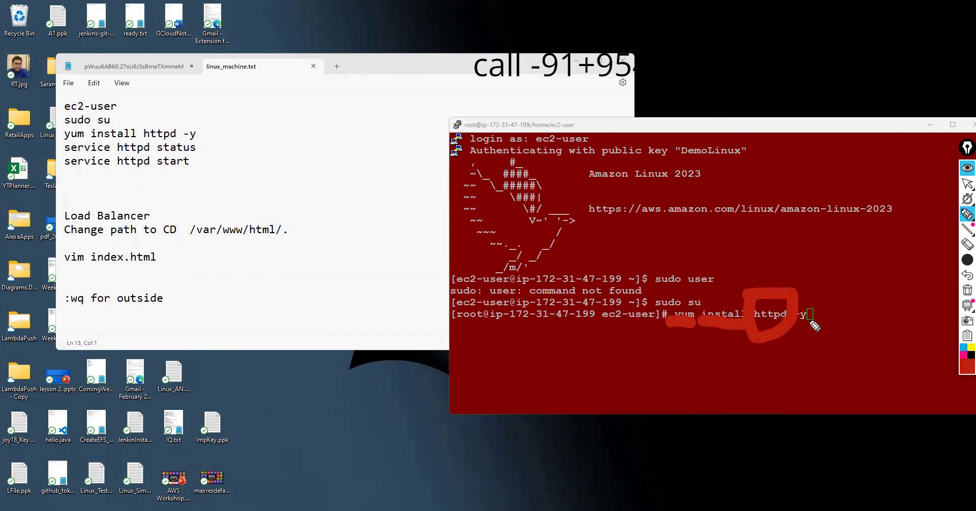
left_click(963, 254)
left_click(964, 246)
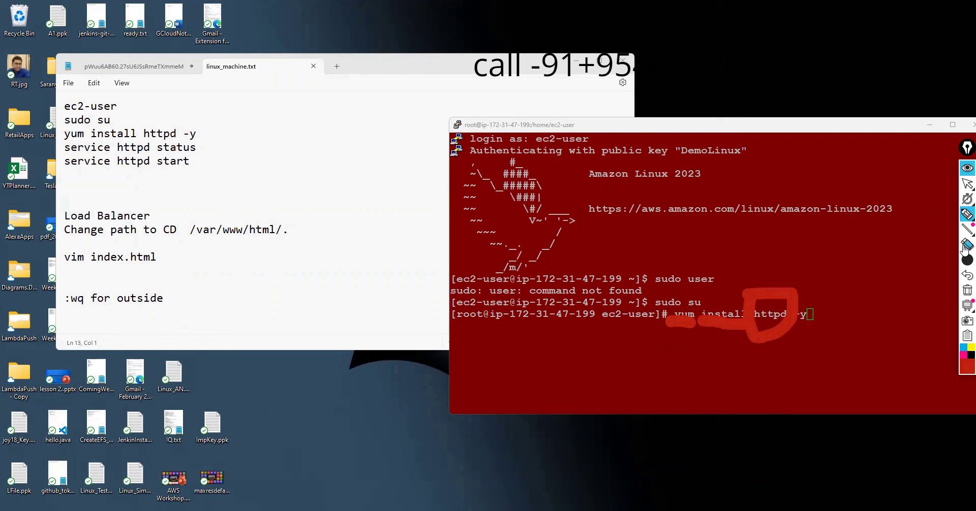
left_click(967, 290)
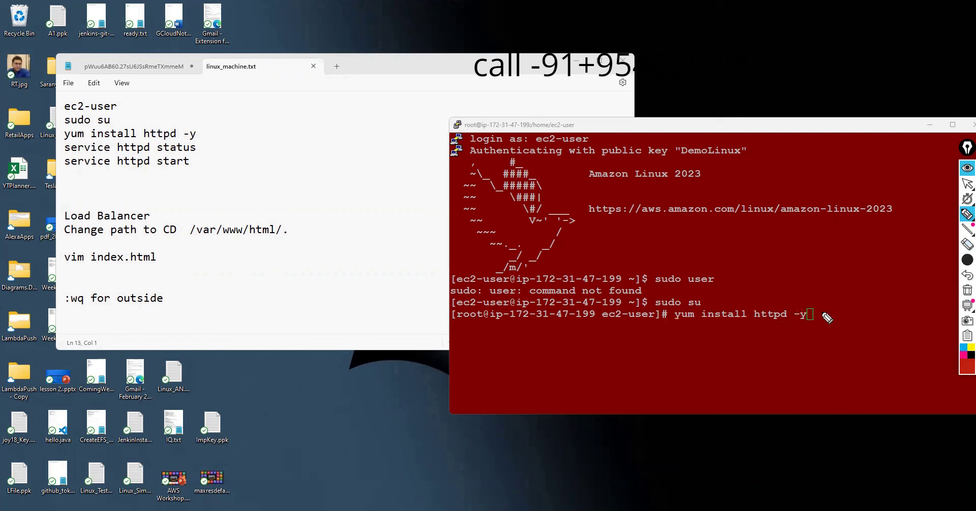
left_click(967, 183)
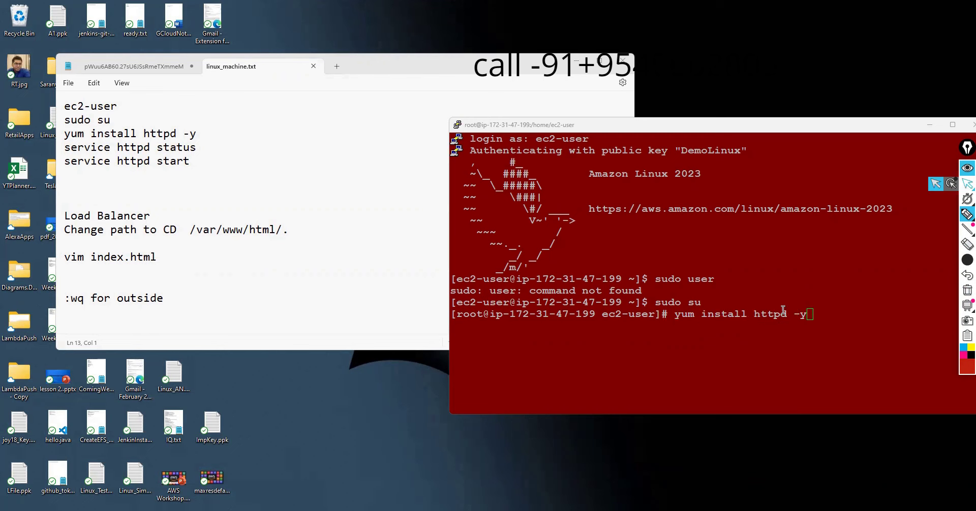
Step: Run the entered httpd installation and review its dependency, download and installed-package output
key("Return")
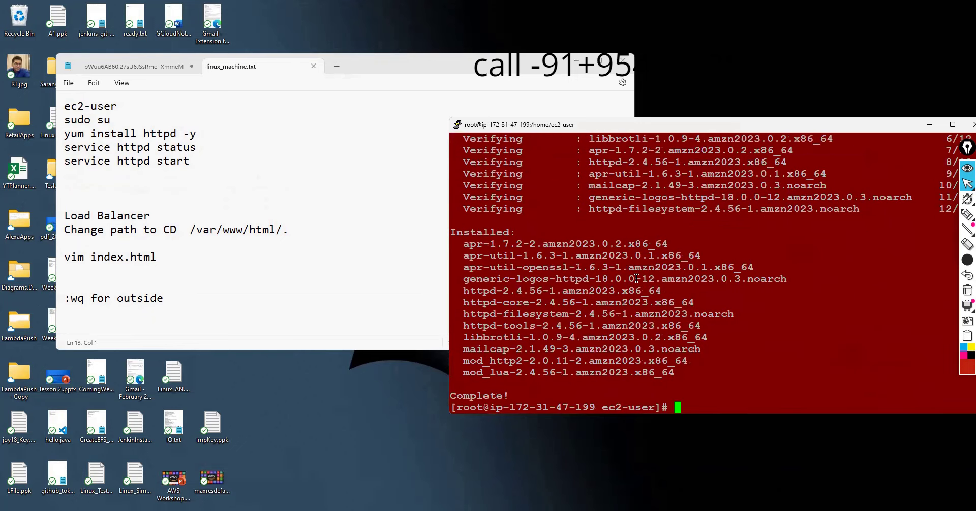
scroll(636, 278, "up", 20)
scroll(501, 201, "down", 3)
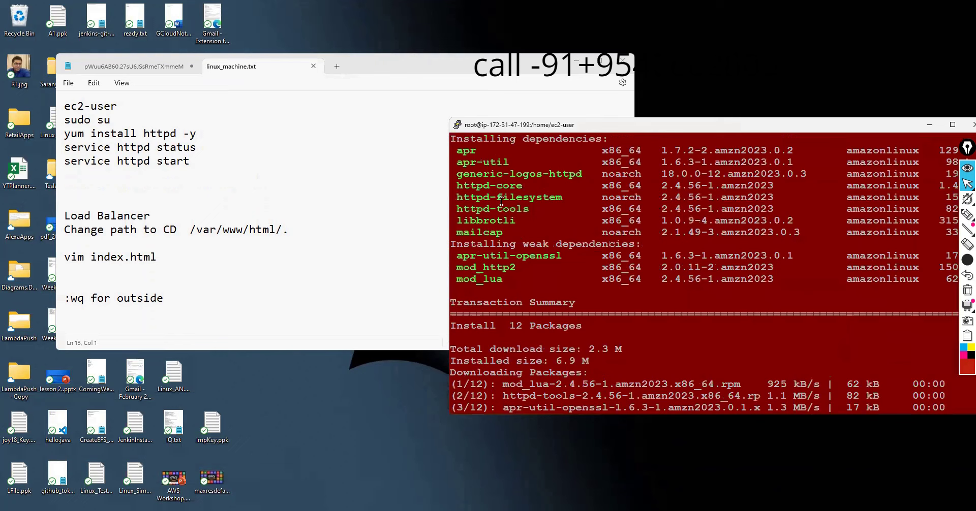
scroll(501, 204, "down", 4)
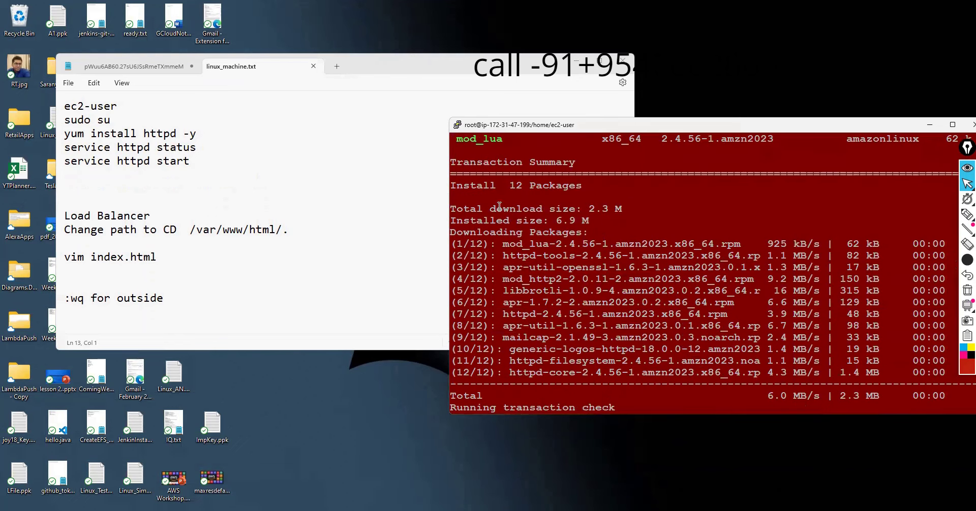
left_click_drag(500, 202, 581, 336)
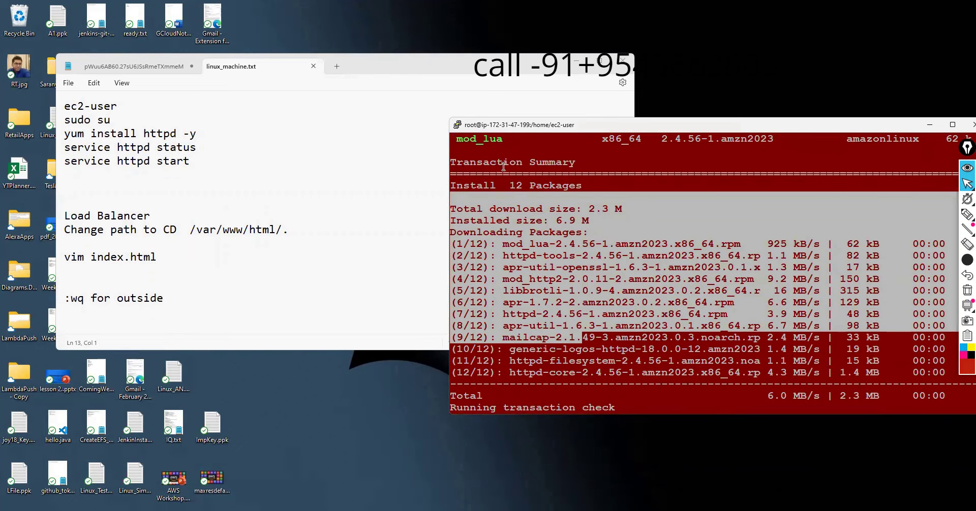
left_click(503, 166)
left_click_drag(503, 167, 514, 264)
left_click(538, 295)
scroll(534, 298, "down", 10)
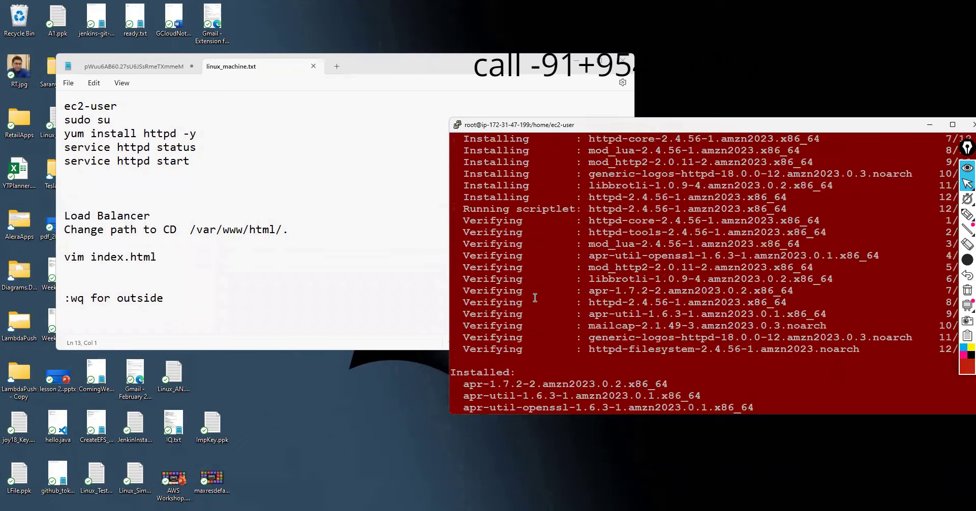
scroll(534, 298, "down", 4)
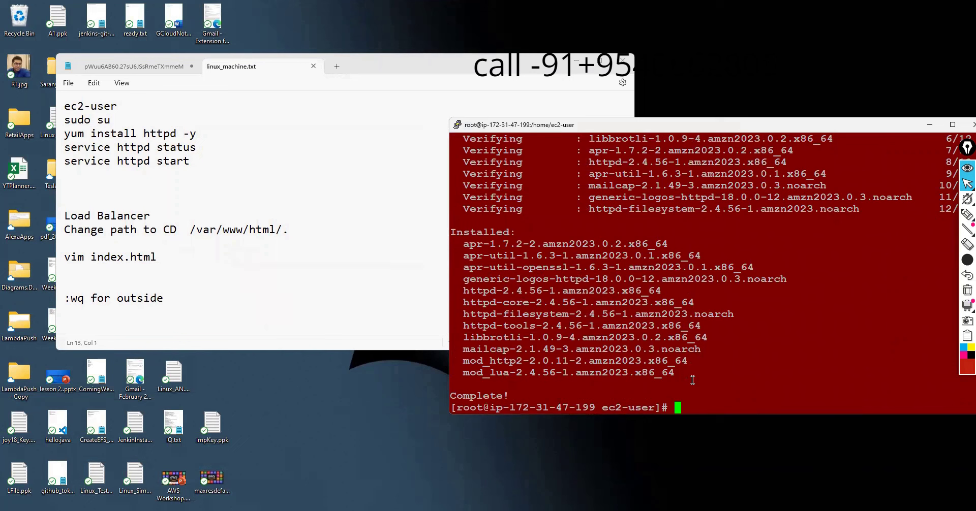
Step: Check the web server's state with service httpd status, examine the Active line, and exit the status output
type("service httpd stat")
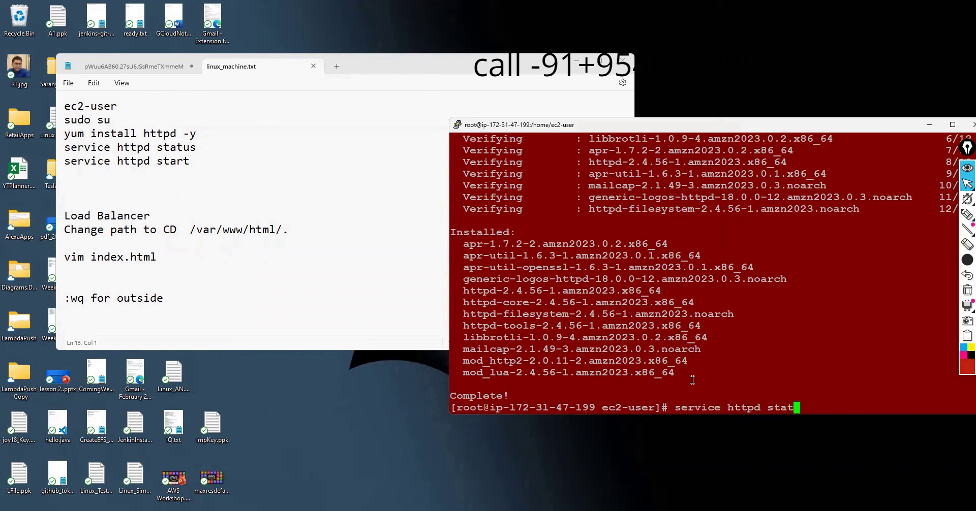
type("us")
key("Return")
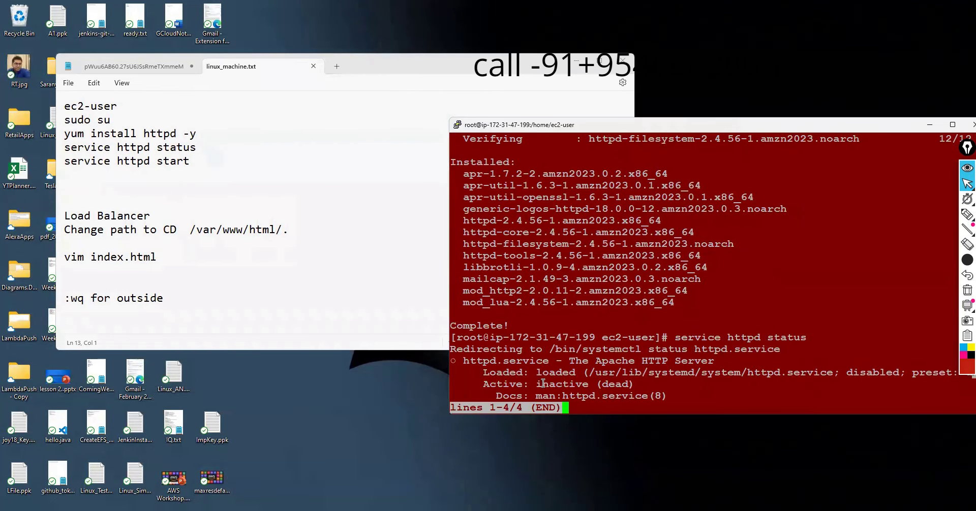
left_click_drag(536, 383, 588, 383)
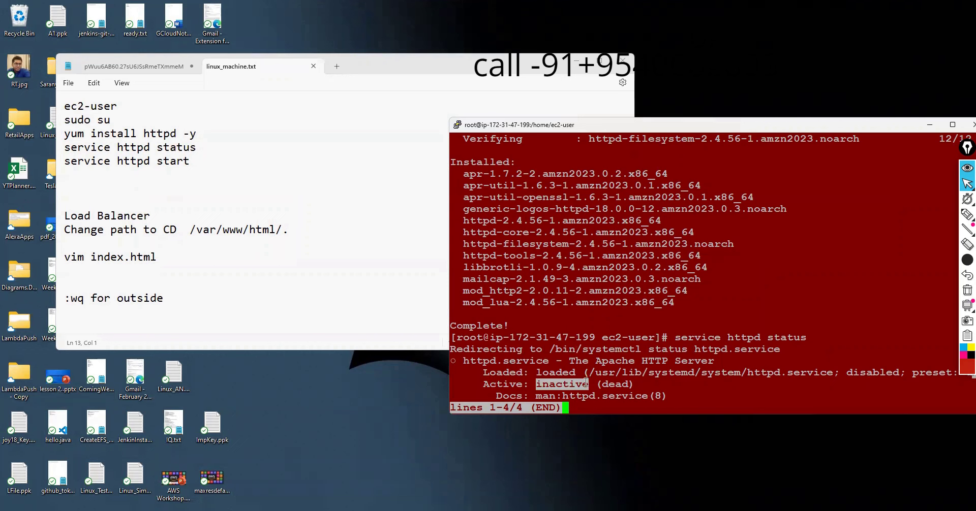
left_click(578, 410)
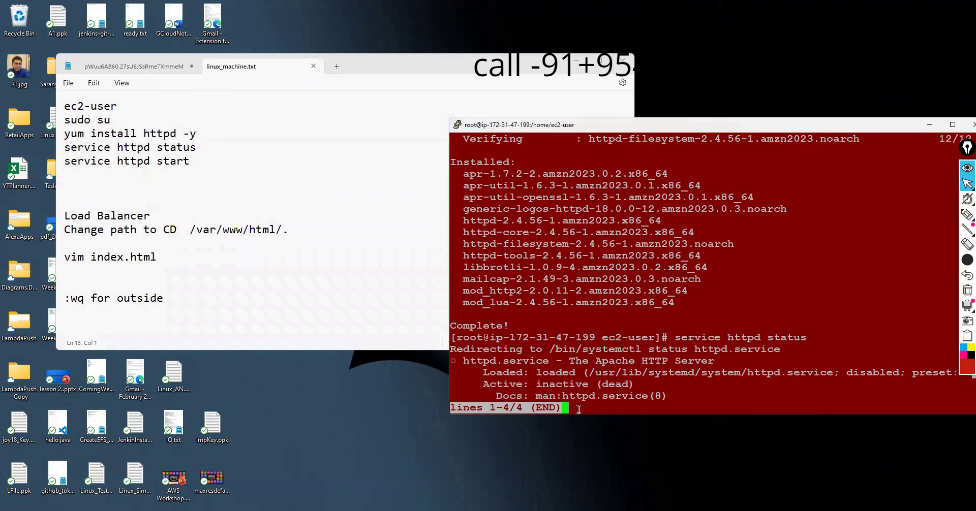
key("q")
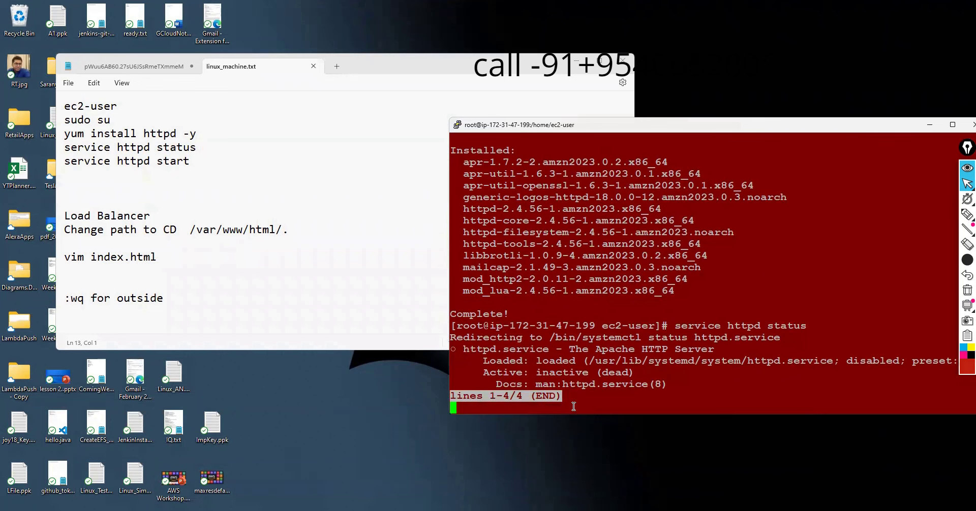
key("ctrl+c")
Step: Start the web server by running service httpd start
type("s")
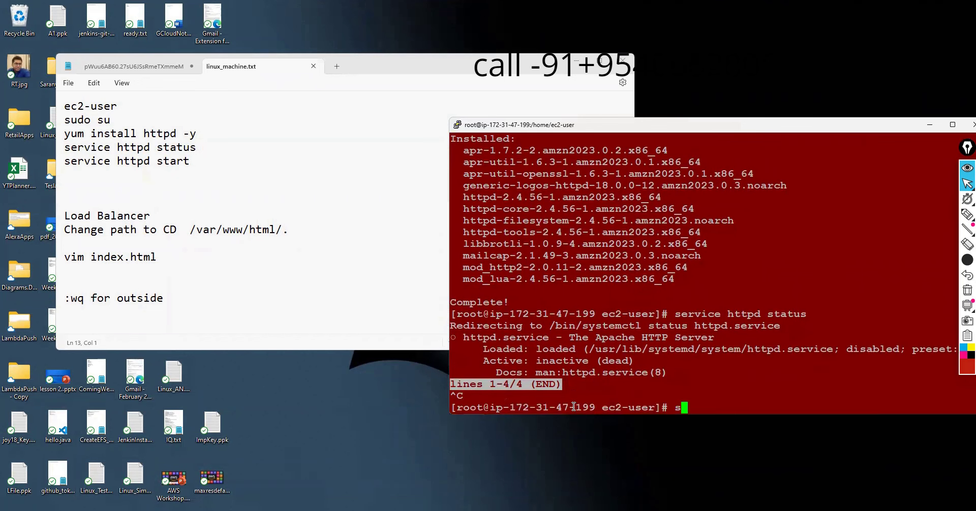
type("ervice httpd start")
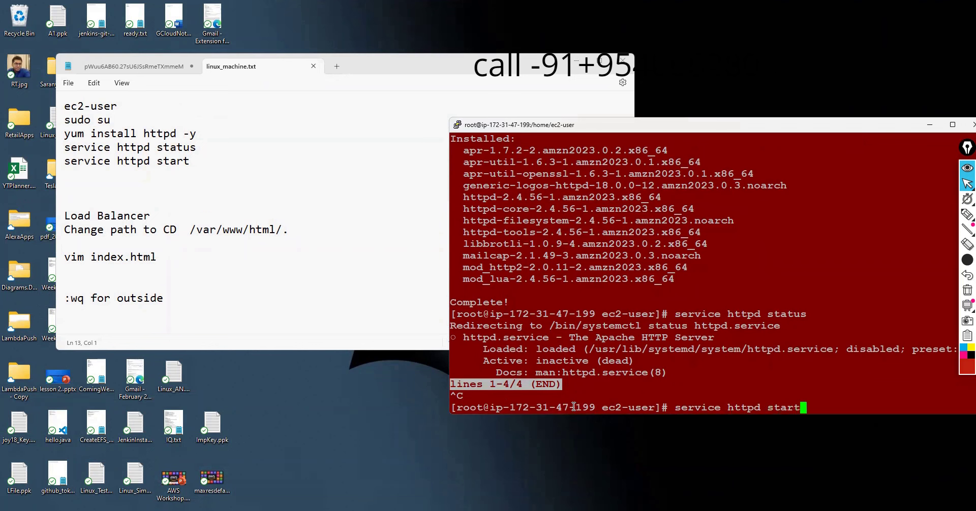
key("Return")
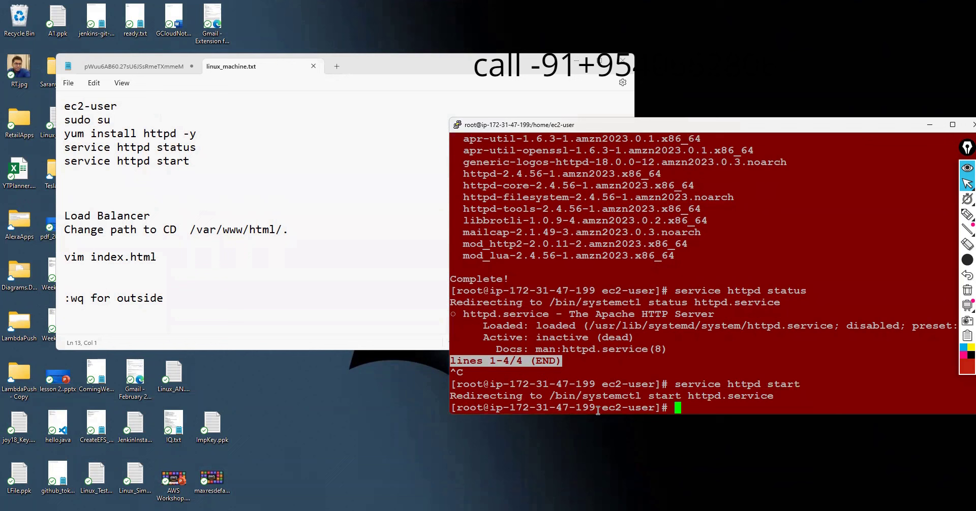
left_click_drag(575, 406, 761, 398)
left_click(714, 392)
Step: Switch to the browser, copy the LinuxWebServer instance's public IPv4 address, and load it in a new tab to examine the served page
key("alt+Tab")
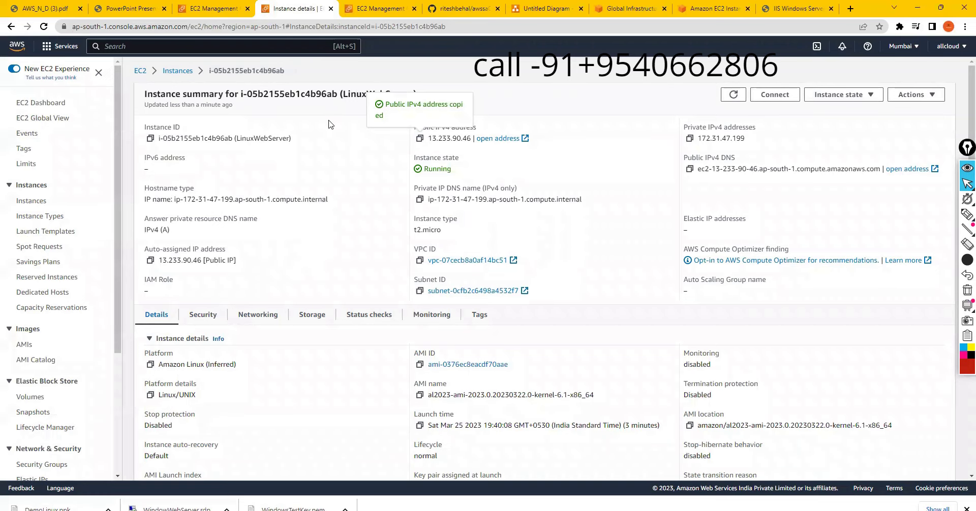
left_click(421, 139)
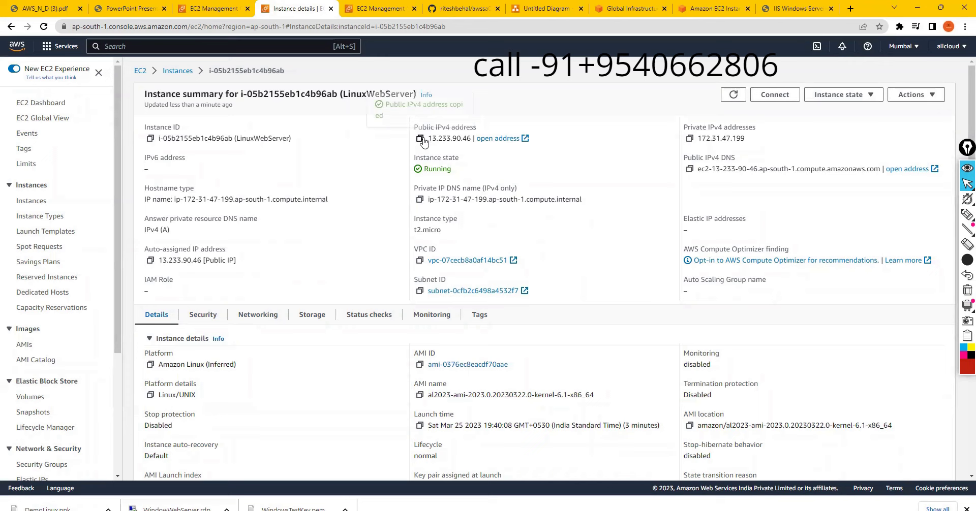
key("ctrl+t")
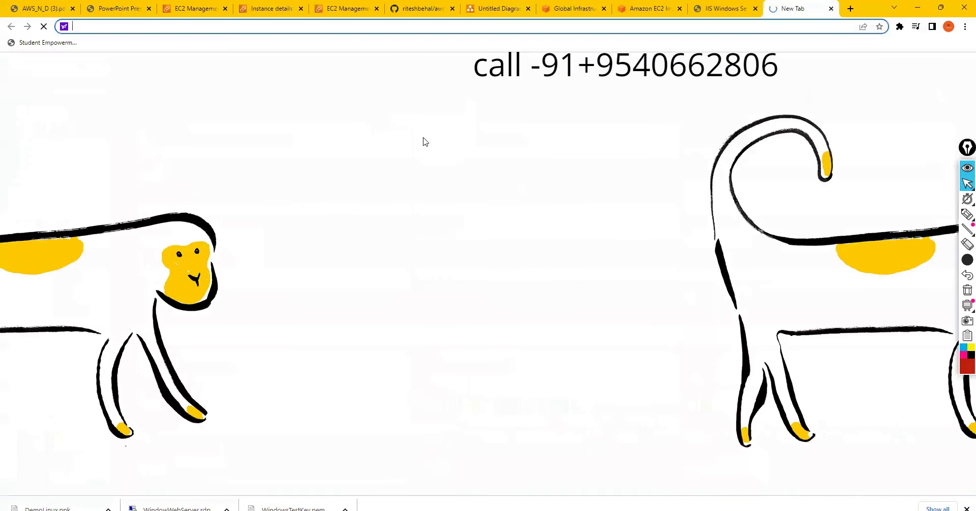
key("ctrl+v")
key("Return")
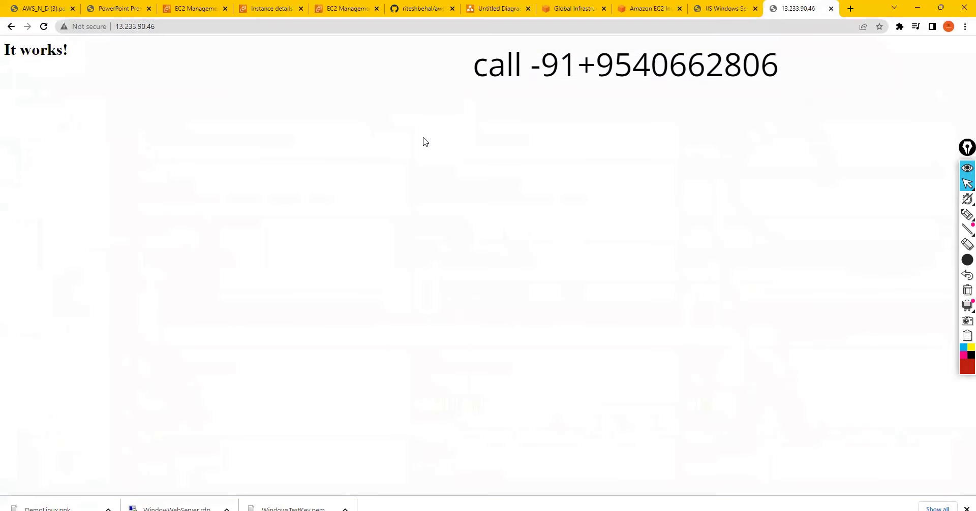
left_click_drag(5, 48, 81, 51)
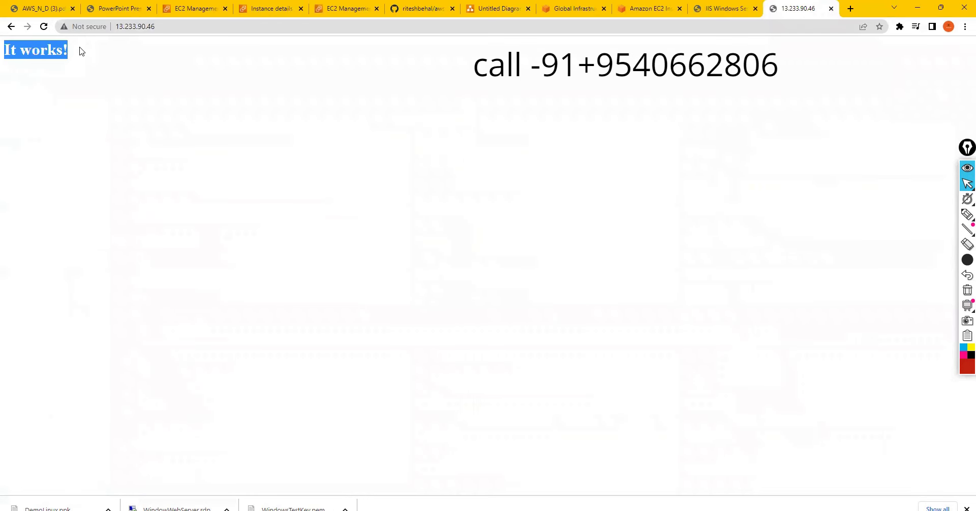
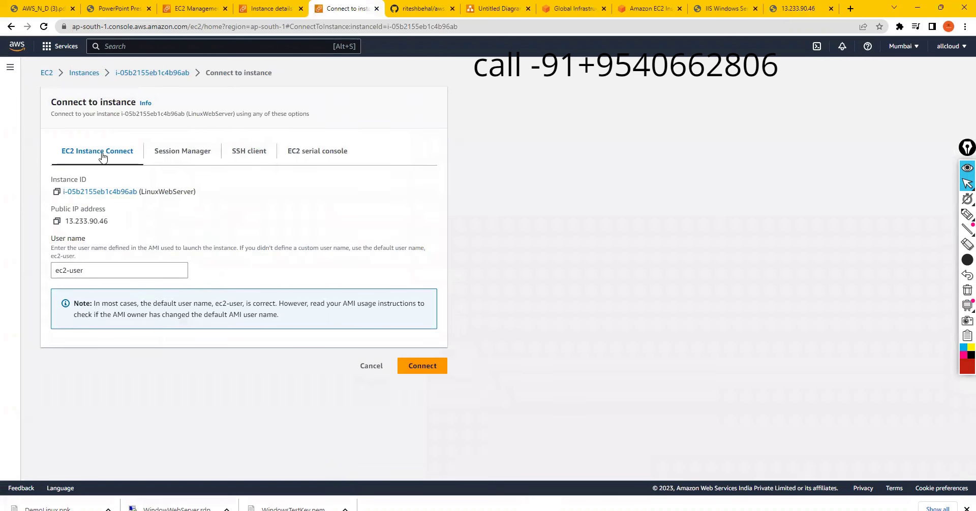
Step: Review the Session Manager, SSH client and EC2 serial console options for connecting to LinuxWebServer, including the serial console authorization notice
left_click(190, 161)
left_click(247, 158)
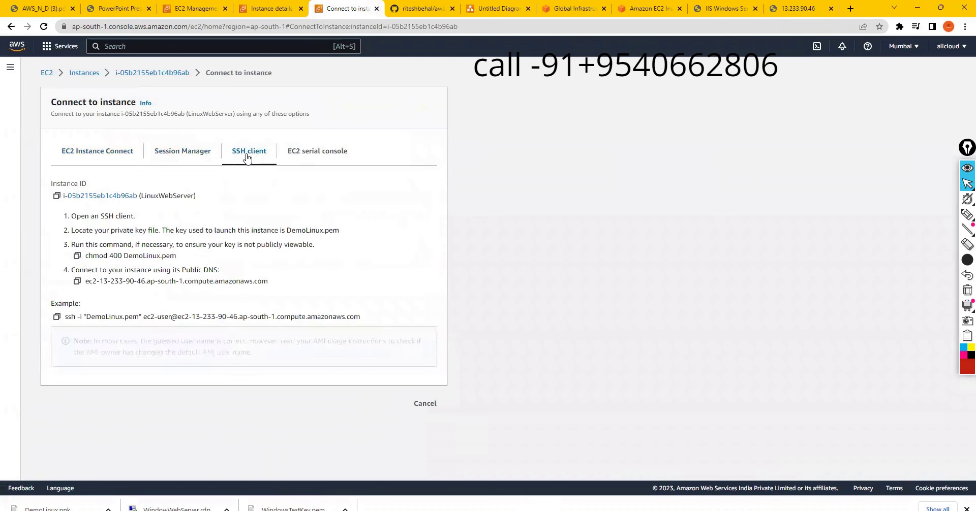
left_click(316, 154)
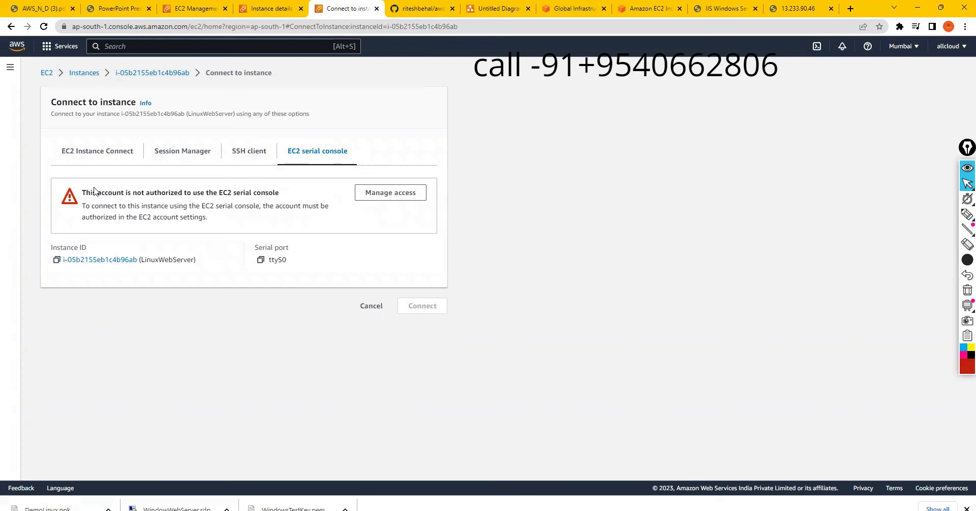
left_click_drag(116, 193, 219, 223)
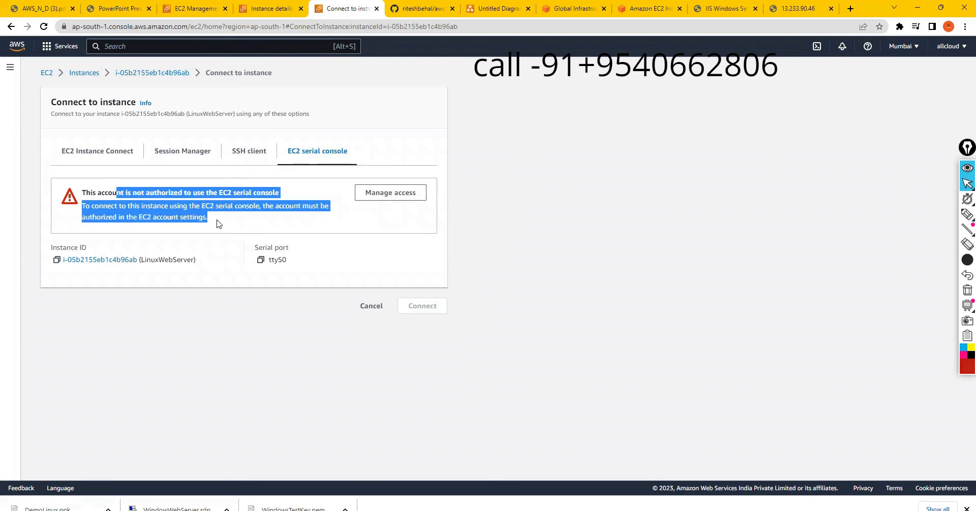
left_click(109, 184)
left_click_drag(97, 193, 319, 194)
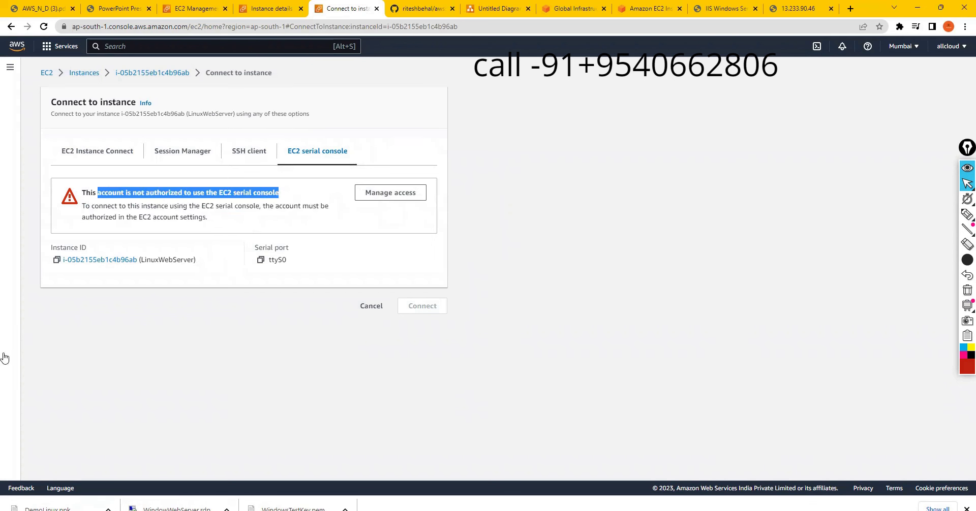
left_click(114, 195)
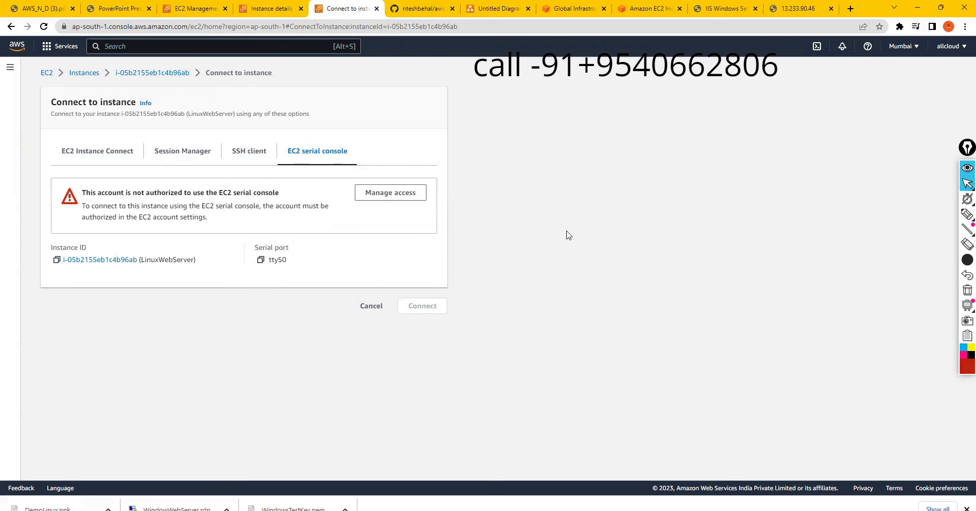
Step: Open the WindowWebServer instance's security group from the instance list and examine the port range of its RDP inbound rule
left_click(73, 74)
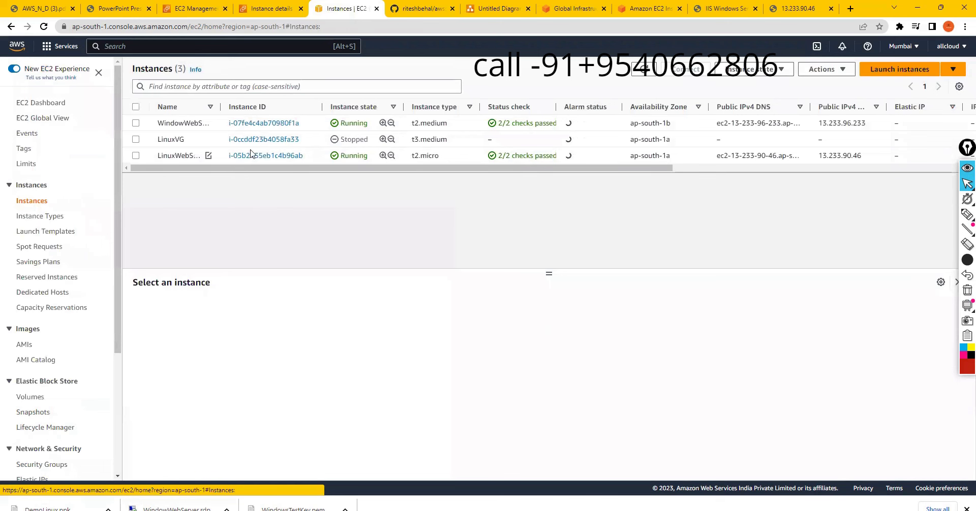
left_click(269, 124)
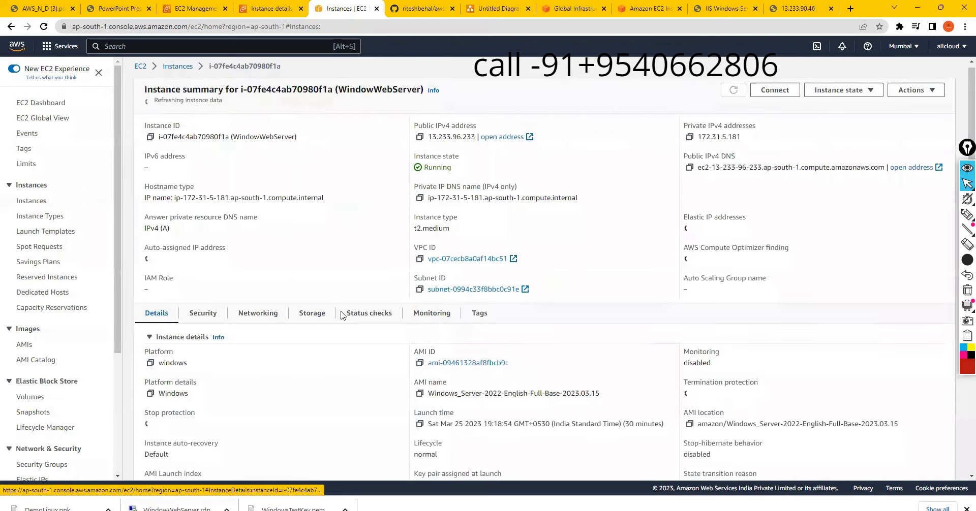
scroll(224, 228, "down", 4)
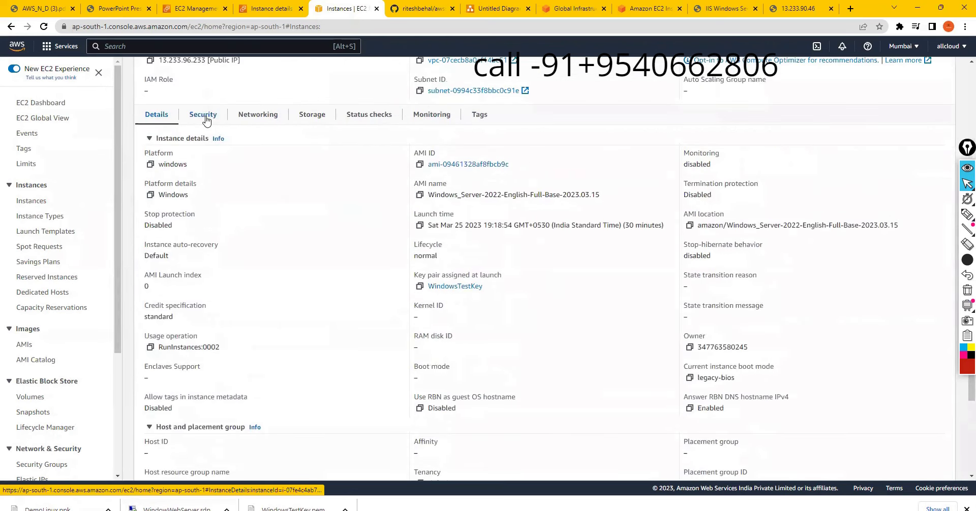
left_click(203, 121)
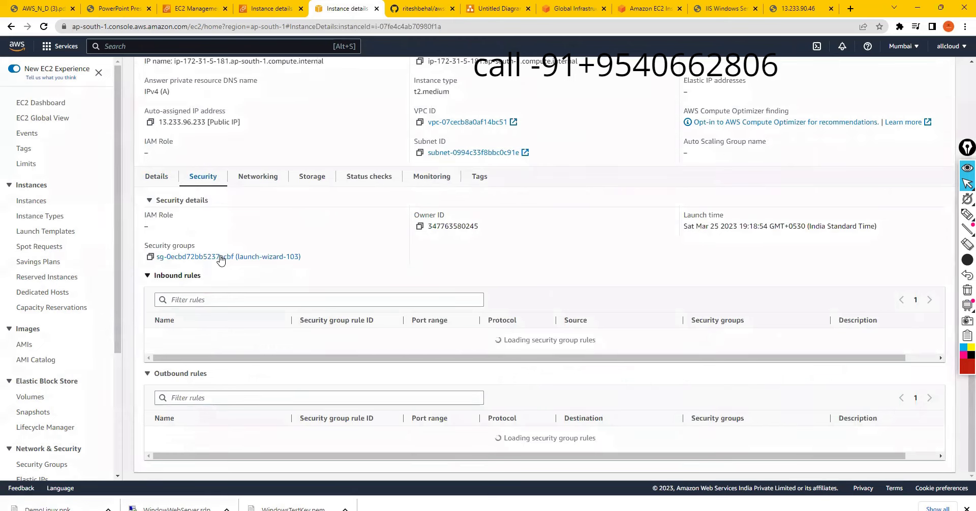
left_click(219, 257)
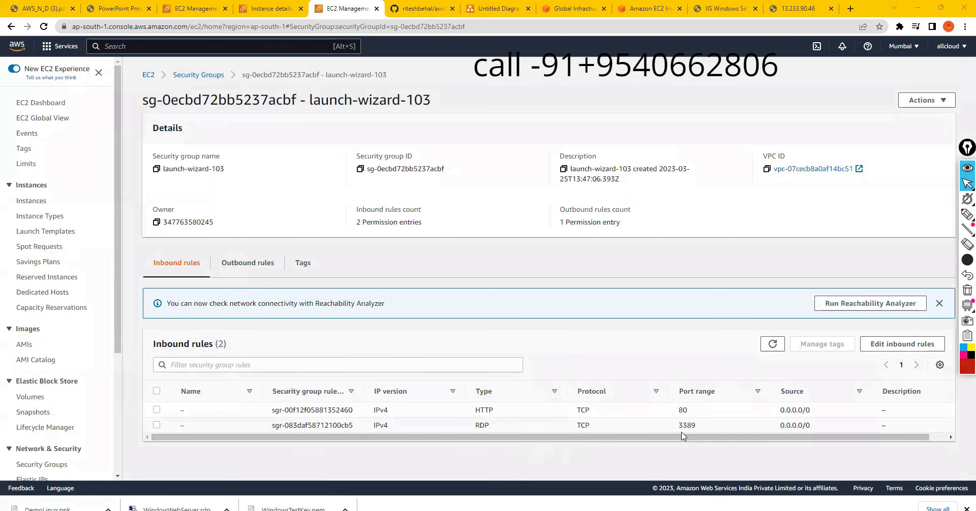
scroll(680, 436, "right", 1)
left_click_drag(659, 427, 676, 424)
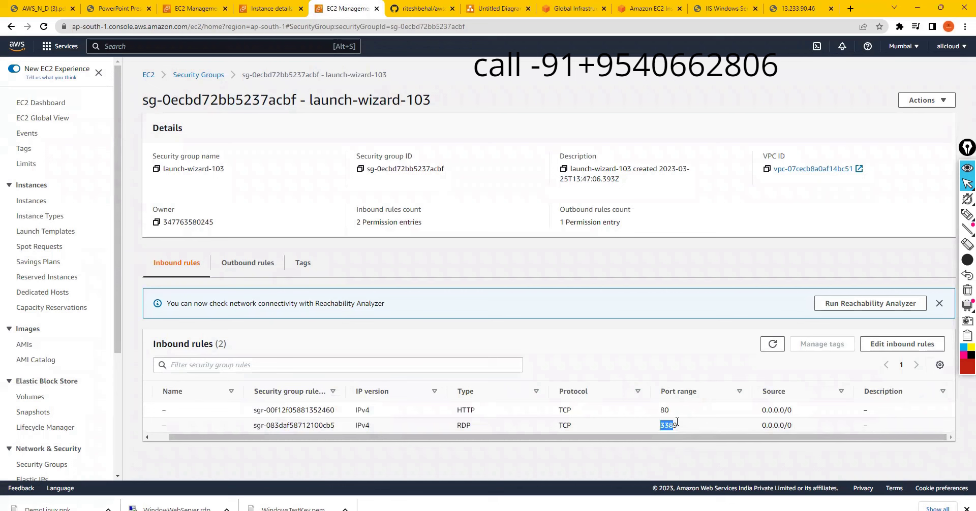
left_click(533, 426)
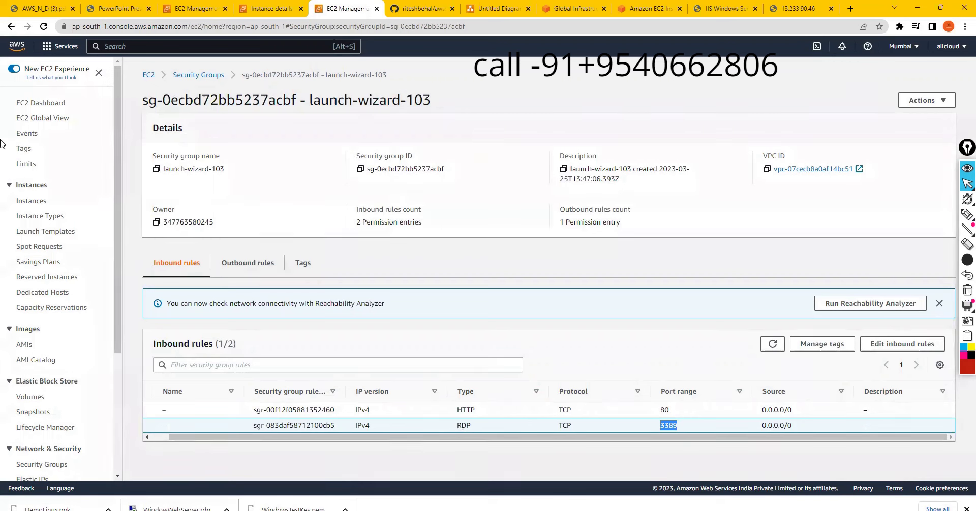
Step: Return to the refreshed instance list and open the connection options for the WindowWebServer instance
left_click(30, 203)
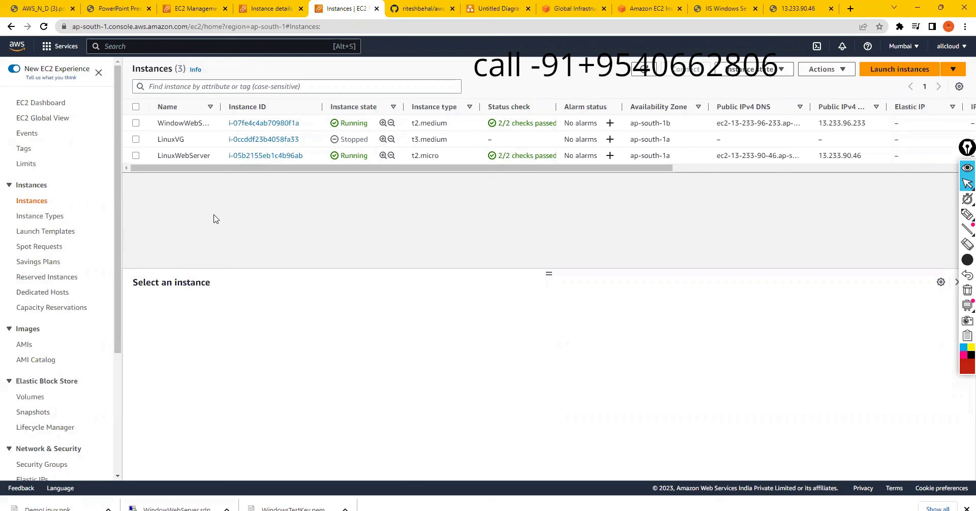
left_click(643, 68)
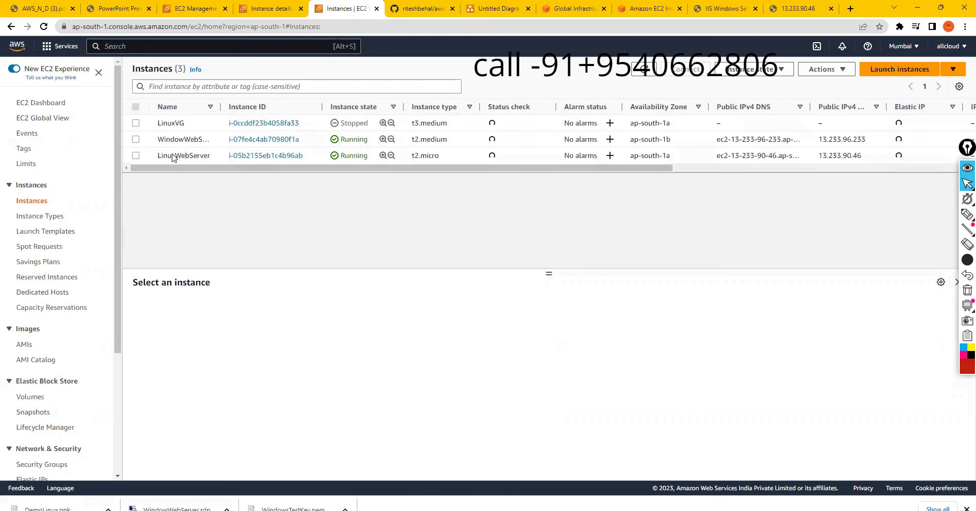
left_click(265, 141)
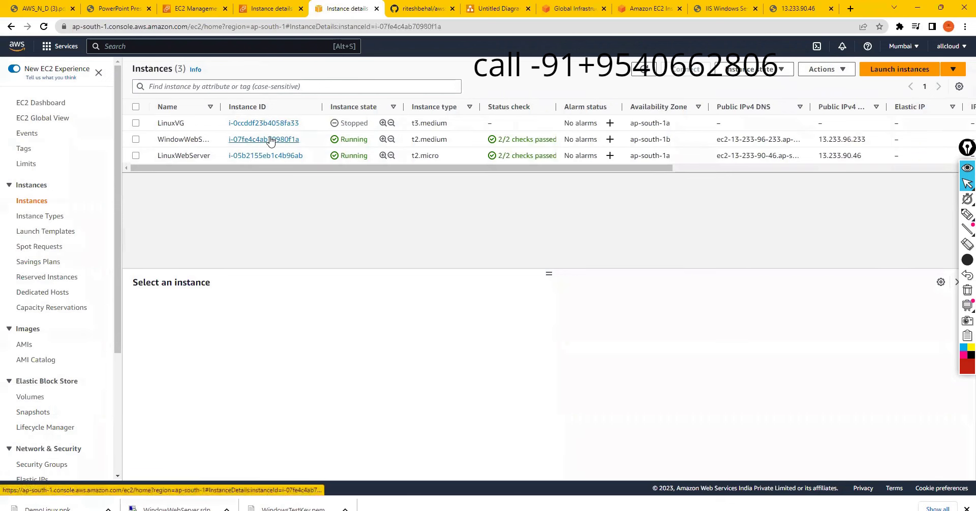
left_click(773, 94)
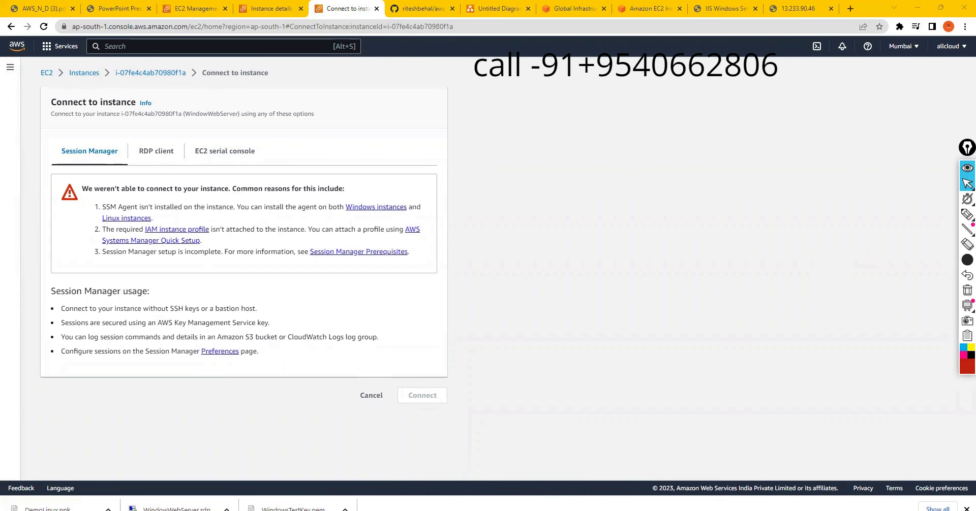
Step: Switch to File Explorer, find session-manager-plugin.txt in the Trainings > Assignments folder, and open it
key("alt+Tab")
double_click(122, 97)
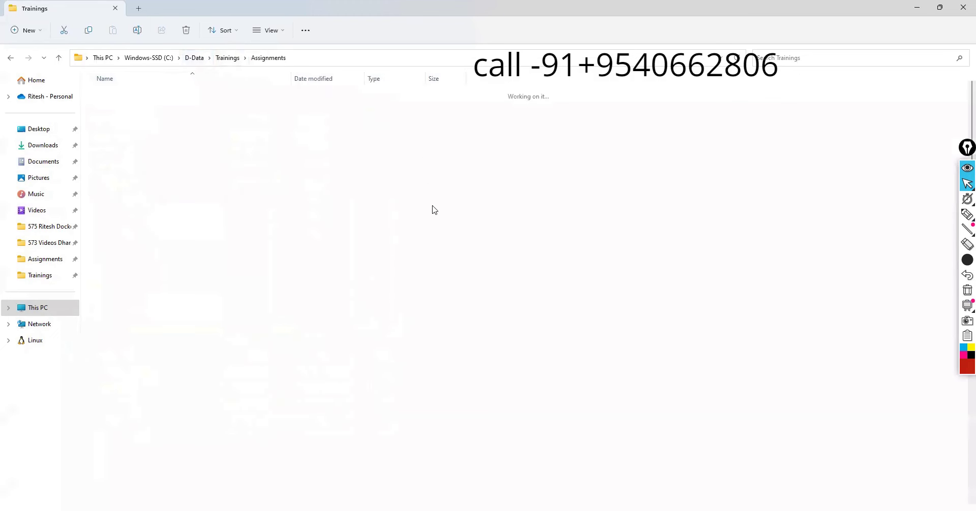
scroll(483, 263, "down", 4)
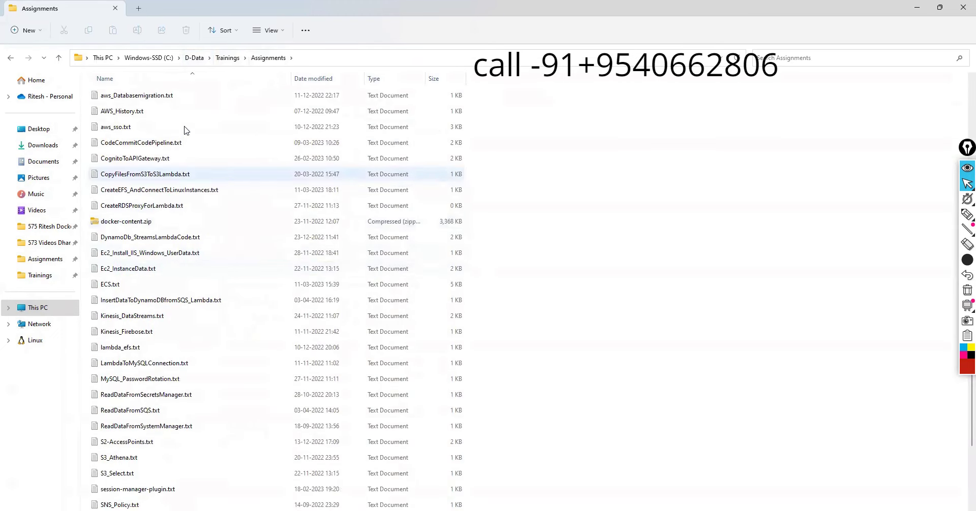
scroll(201, 331, "up", 2)
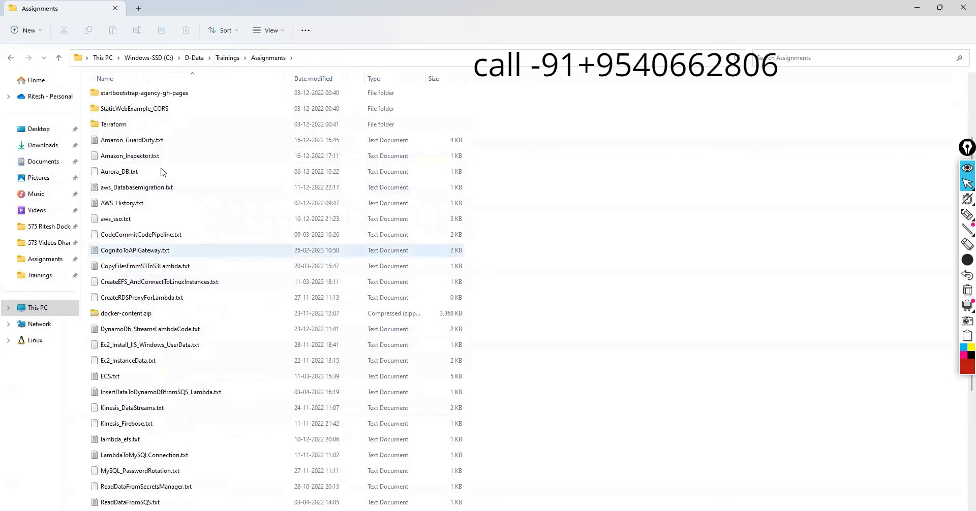
scroll(181, 331, "down", 4)
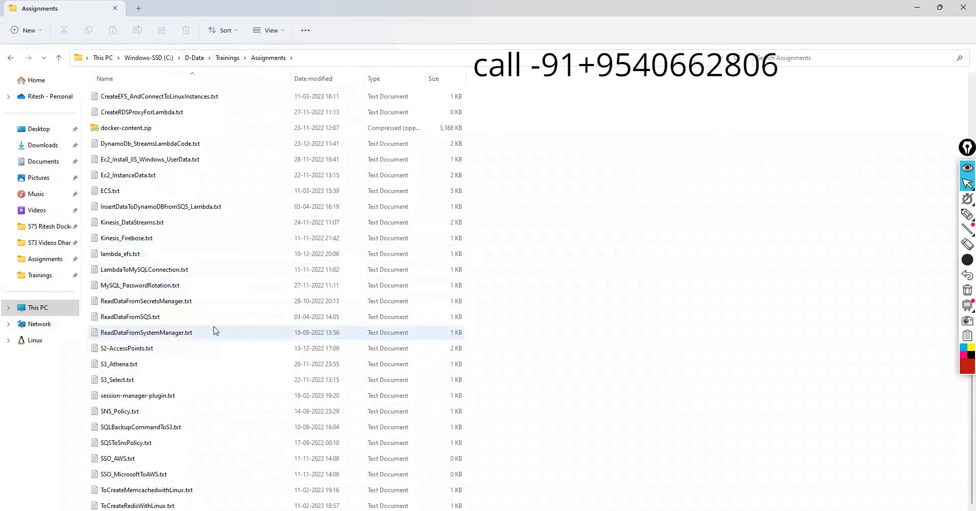
scroll(214, 301, "up", 4)
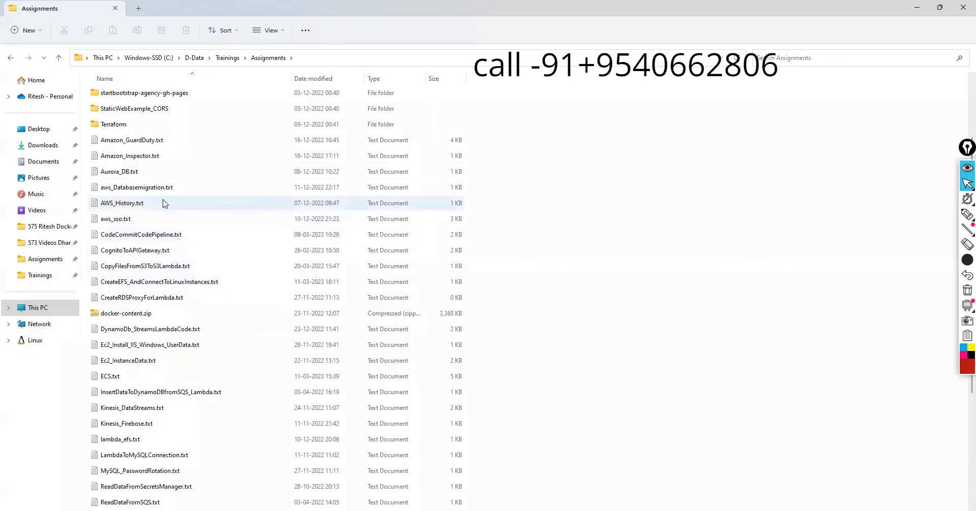
scroll(212, 299, "down", 4)
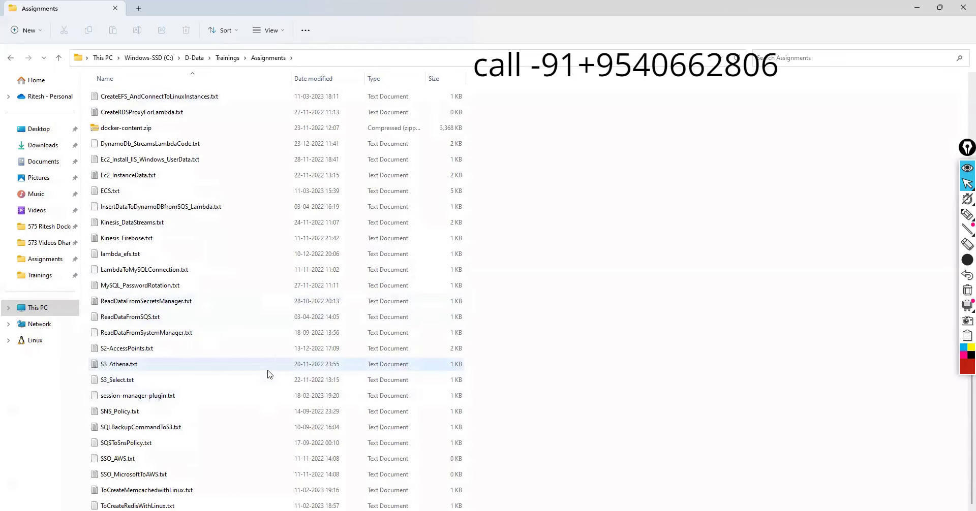
left_click(133, 397)
double_click(133, 397)
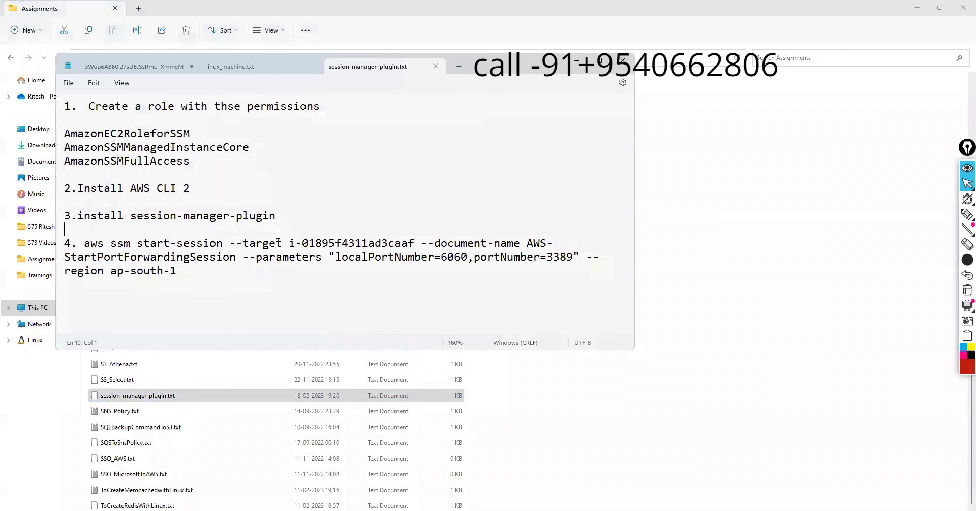
Step: Examine the first setup item in session-manager-plugin.txt, the role creation and its three required SSM permissions
mouse_move(477, 510)
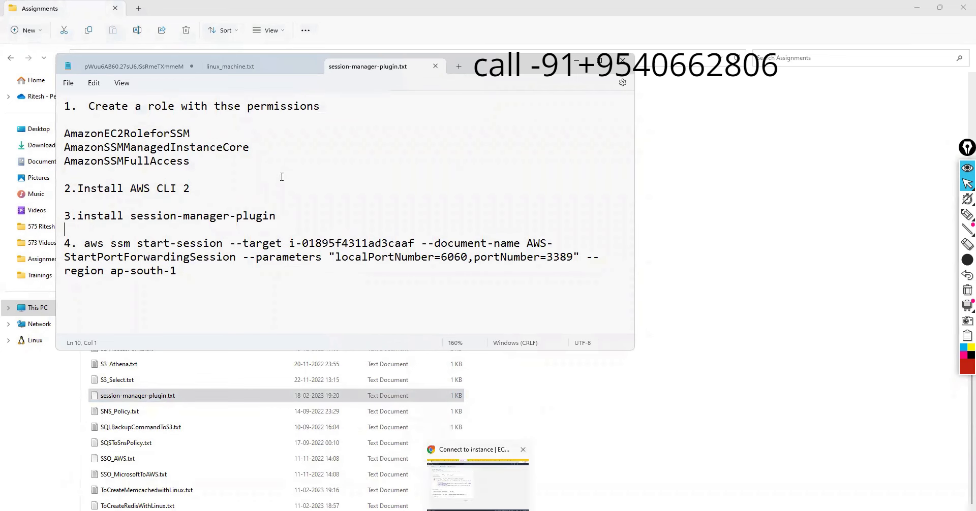
key("Up")
key("Up")
key("Up")
key("Up")
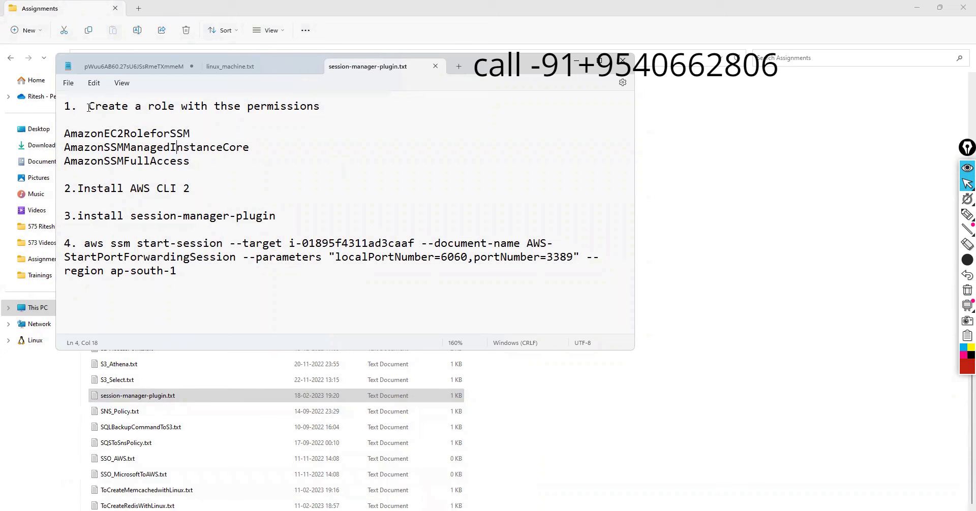
left_click_drag(90, 107, 181, 163)
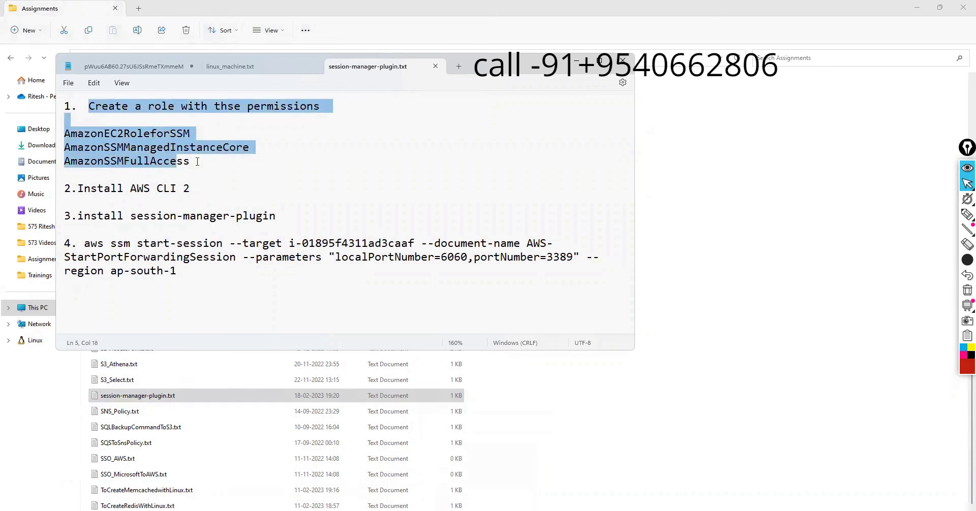
left_click(178, 148)
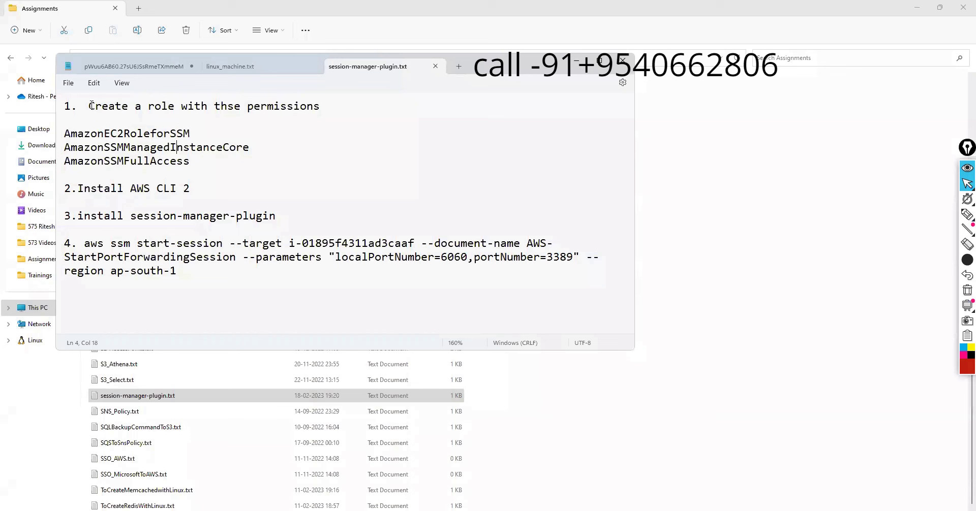
left_click_drag(192, 162, 59, 129)
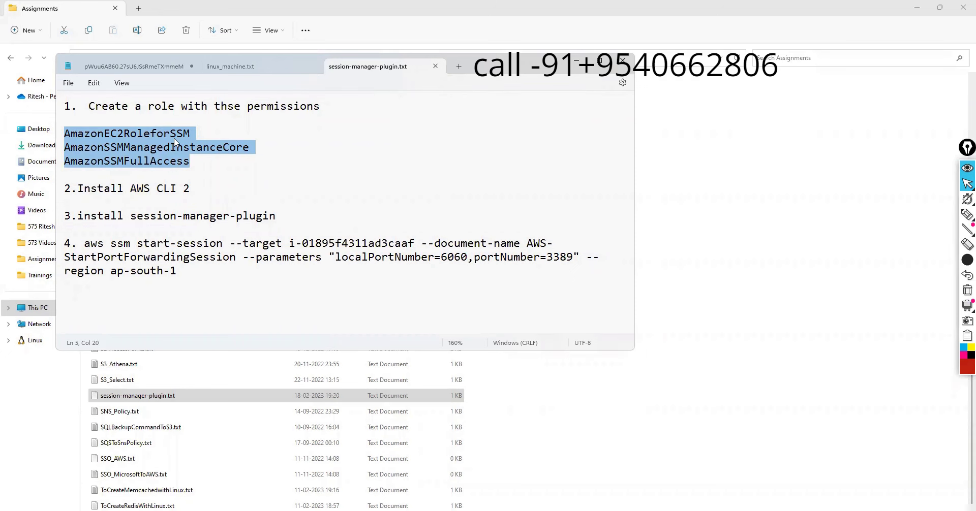
left_click(111, 161)
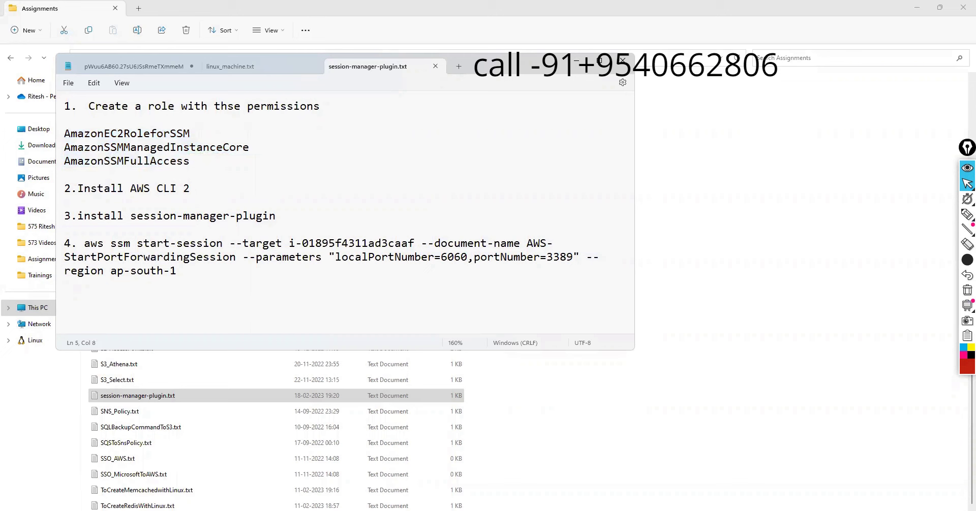
Step: Check the browser's Session Manager page, revisit the three SSM policy names in the Notepad notes, and return to the browser
key("alt+Tab")
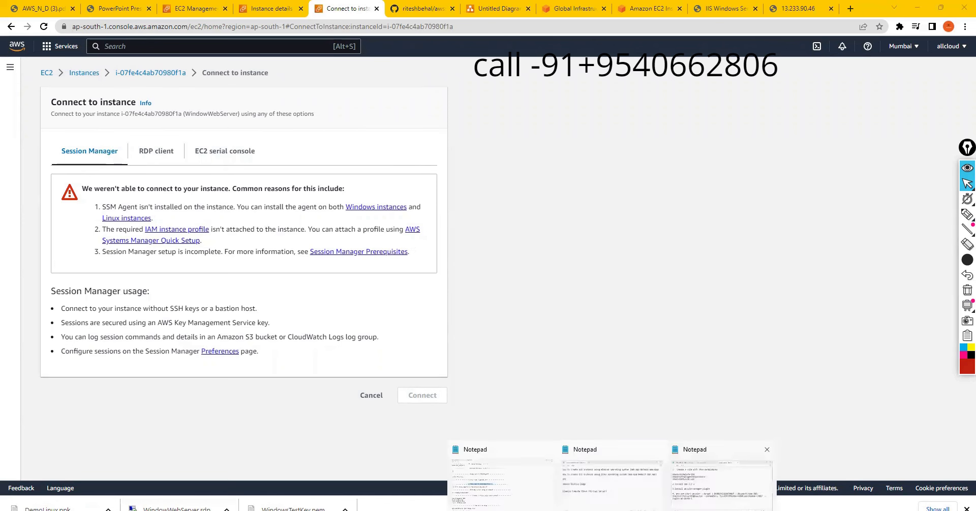
left_click(612, 483)
left_click_drag(214, 169, 14, 140)
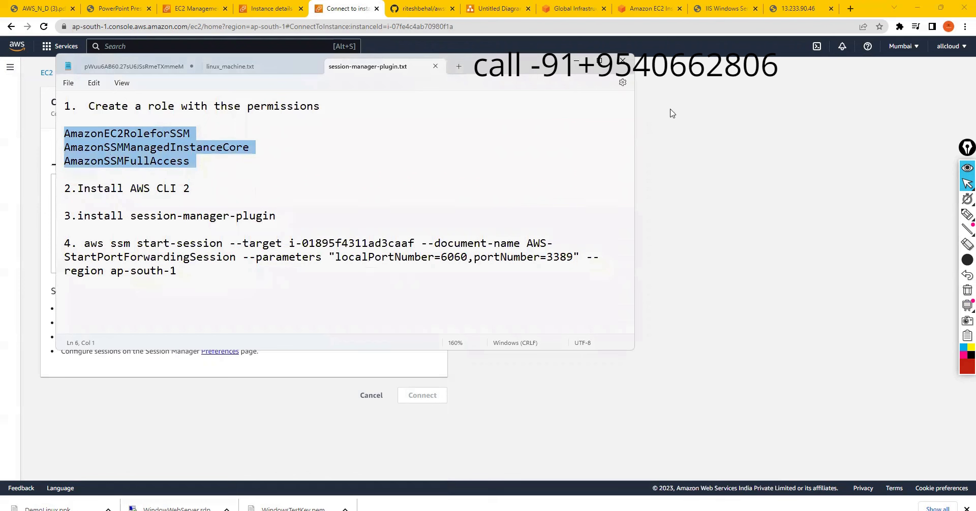
left_click(313, 190)
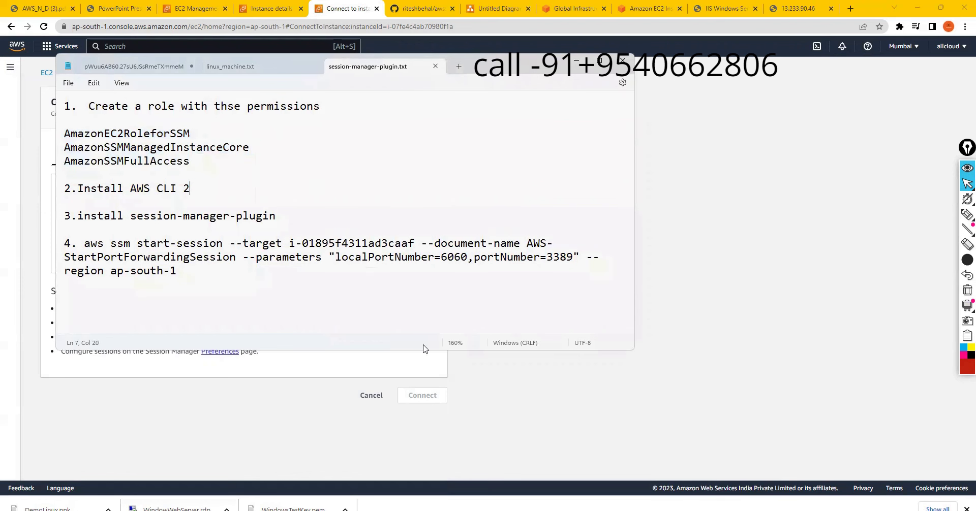
left_click(528, 422)
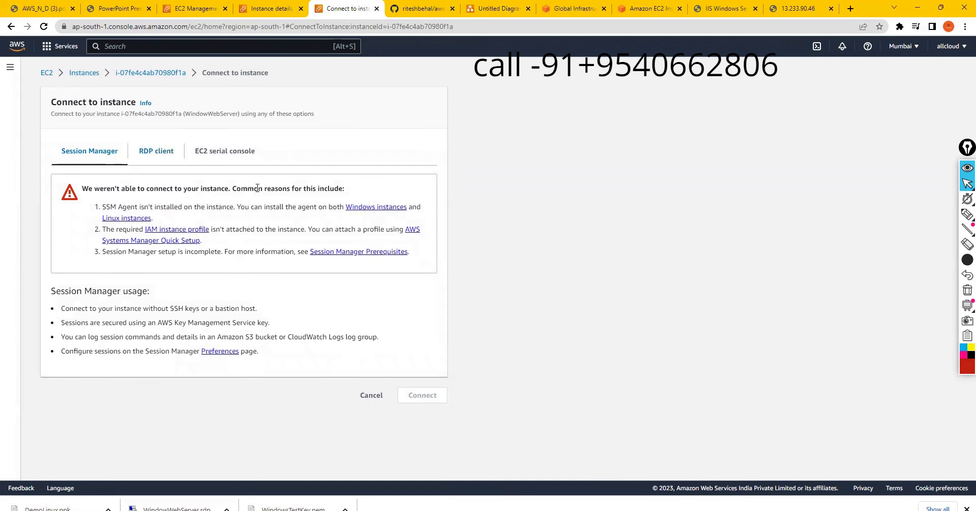
Step: Review the WindowWebServer instance summary and its Session Manager connection page, ending back on the instance summary
left_click(152, 73)
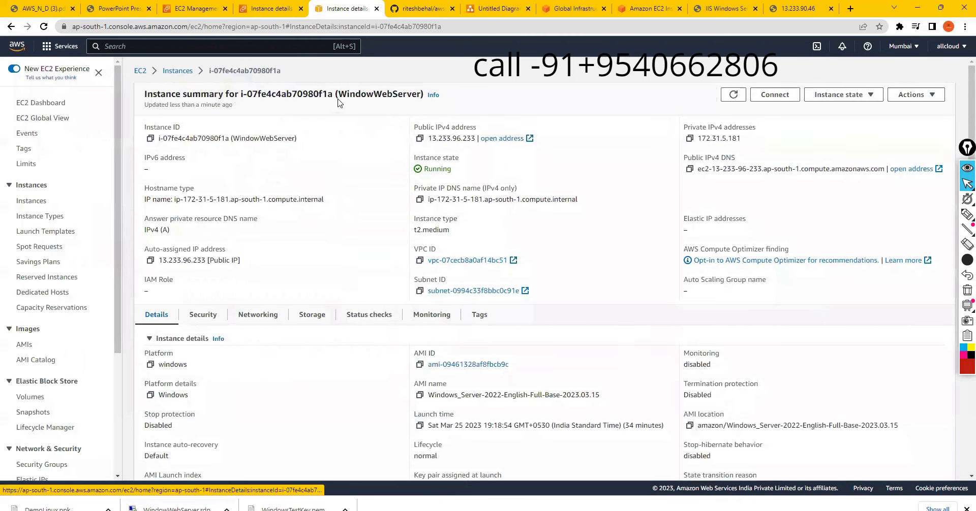
double_click(417, 92)
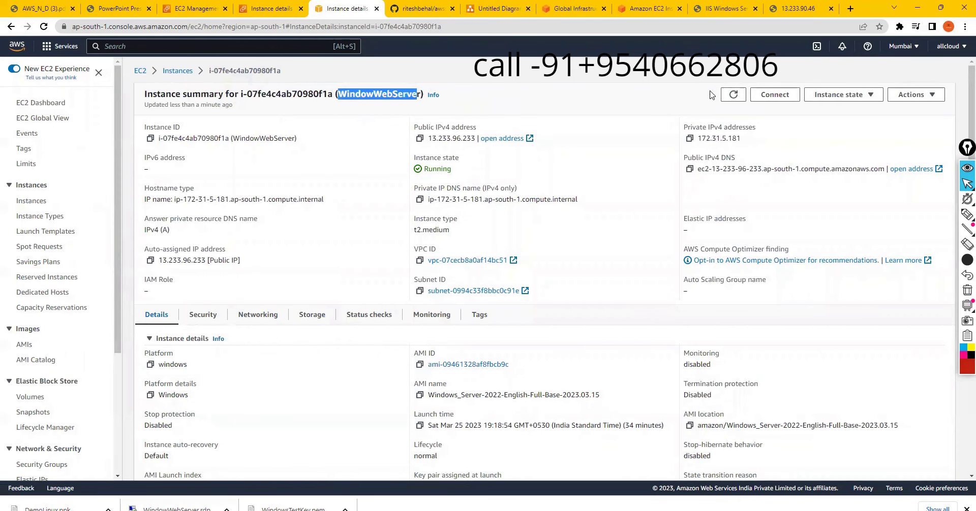
left_click(774, 95)
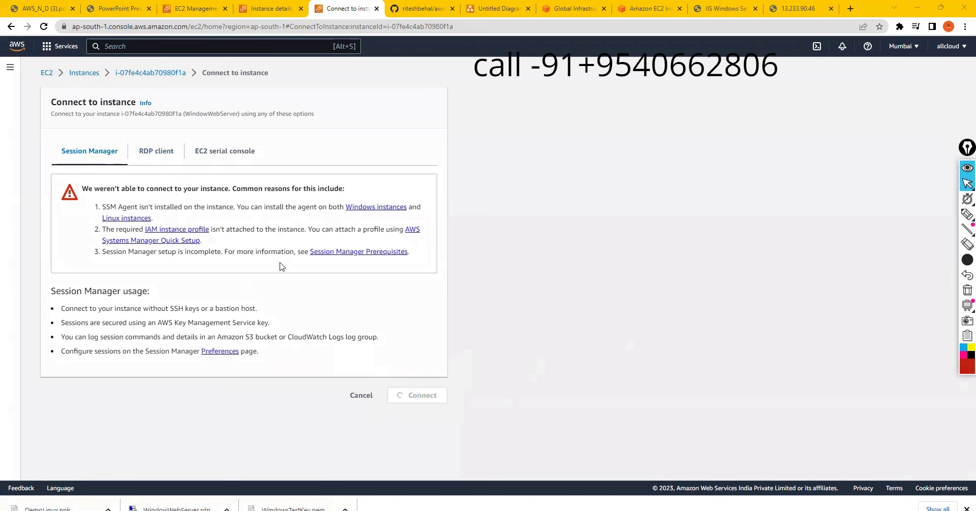
left_click(138, 77)
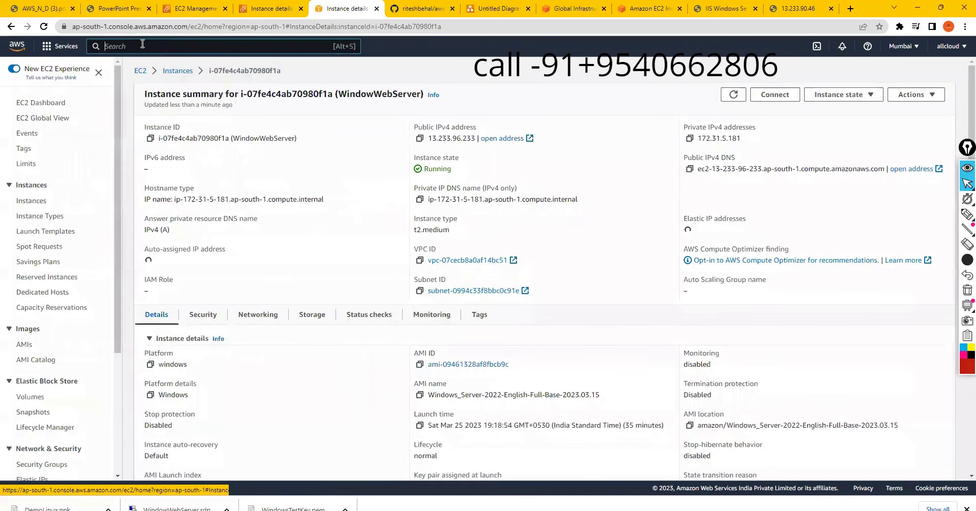
Step: Search the AWS console for roles, open IAM in a new browser tab, and display its Roles list
left_click(143, 44)
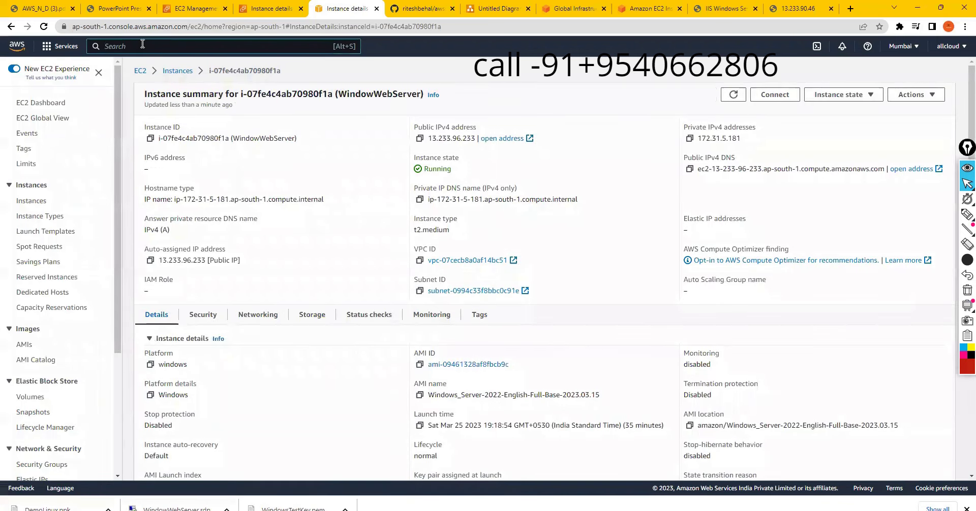
type("roles")
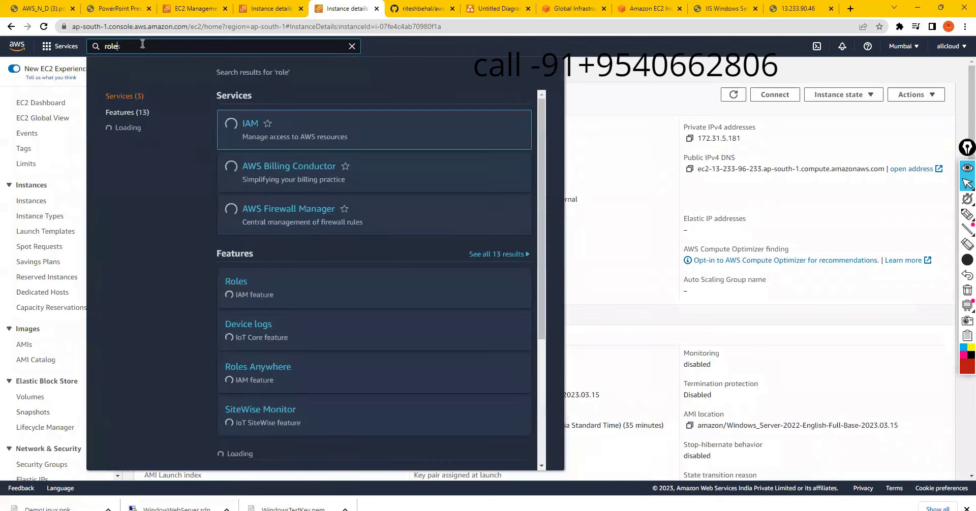
right_click(258, 126)
left_click(269, 131)
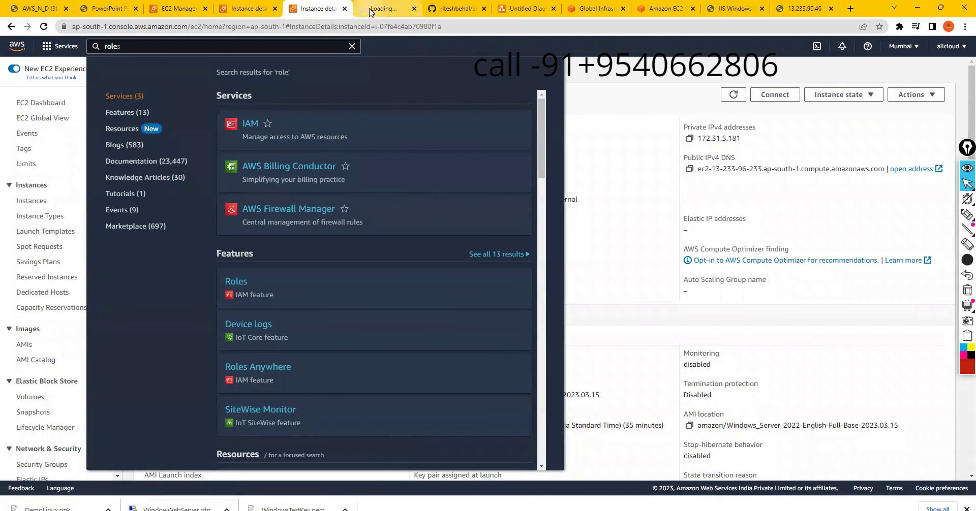
left_click(369, 10)
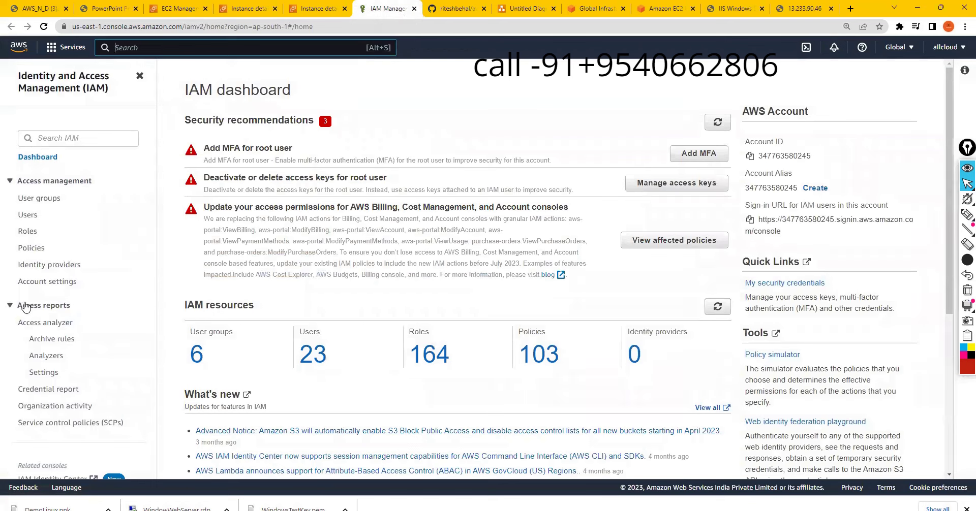
left_click(27, 232)
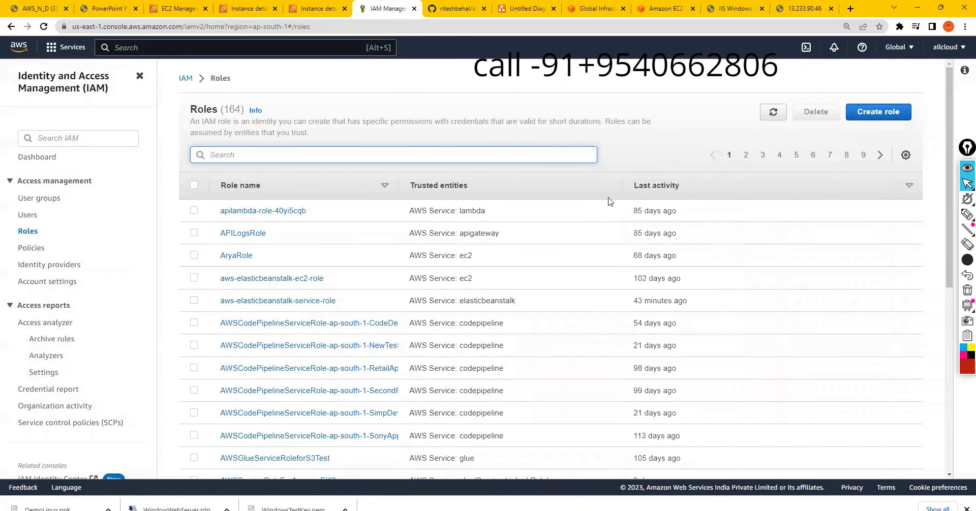
Step: Start creating a role with AWS service as trusted entity and EC2 as use case, and proceed to adding permissions
left_click(871, 116)
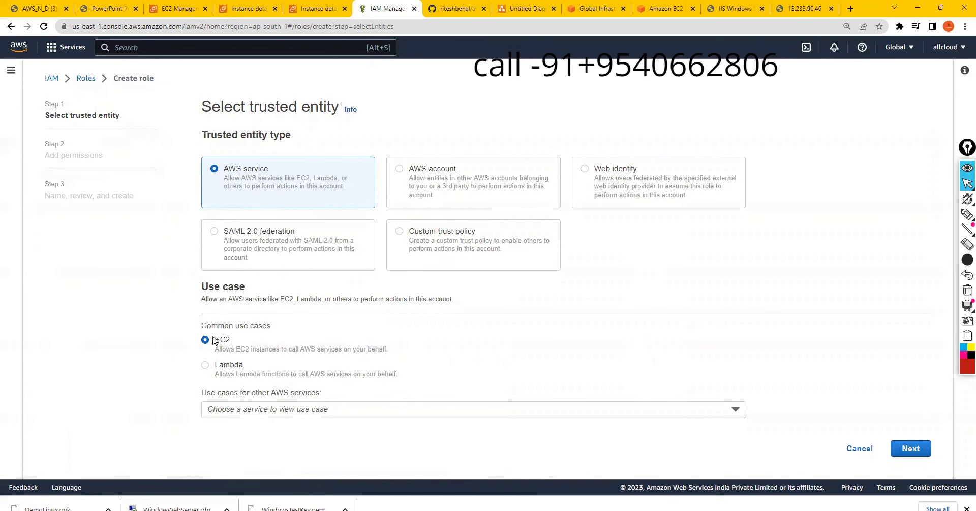
left_click(294, 414)
type("ec2")
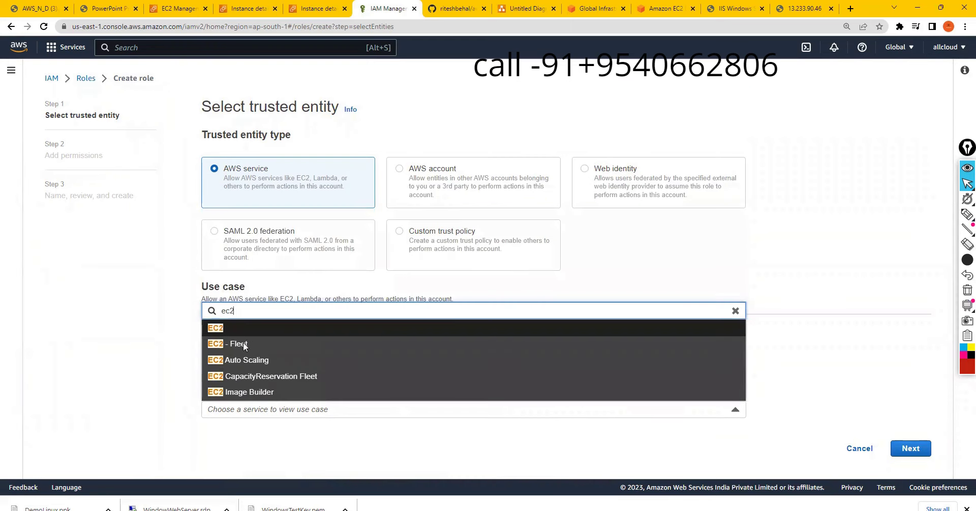
left_click(221, 330)
left_click(224, 345)
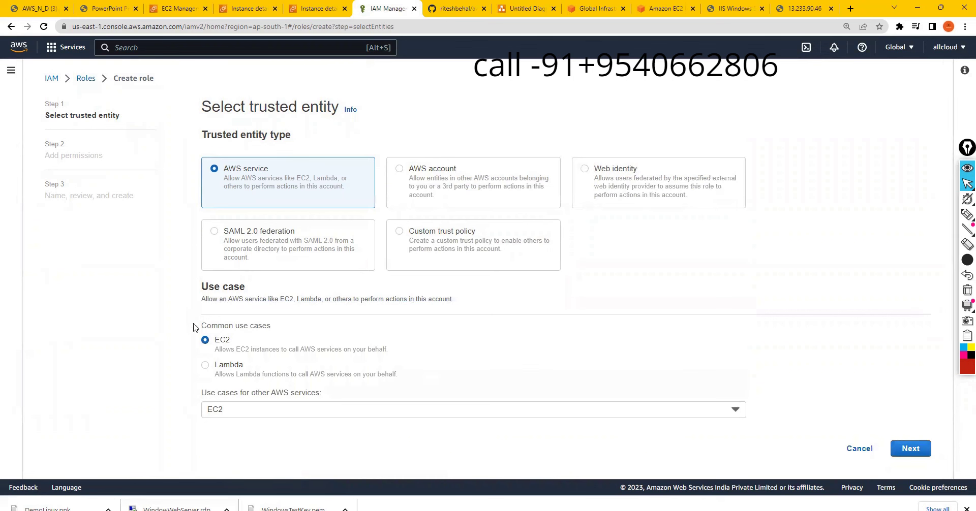
left_click(914, 450)
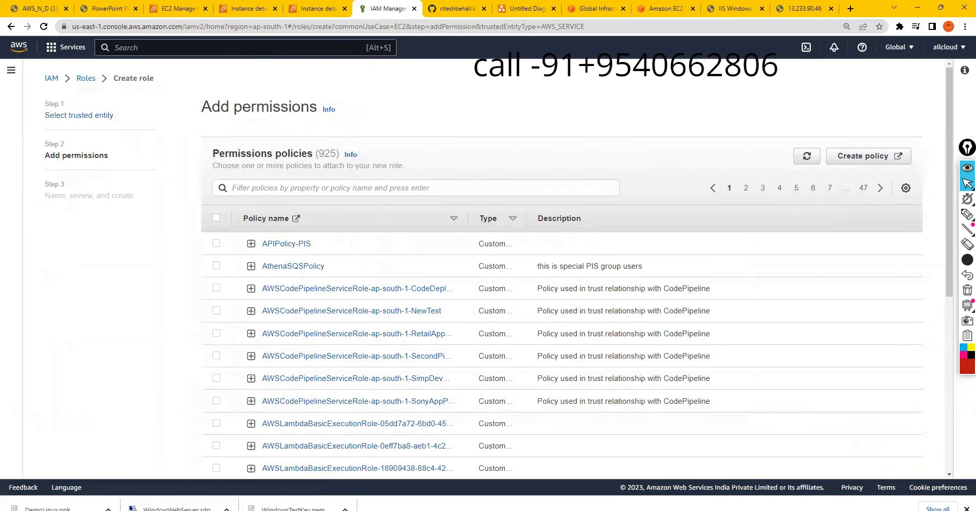
Step: Copy AmazonEC2RoleforSSM from the Notepad notes, filter the permissions policies by it, and select that policy for the new role
mouse_move(612, 510)
left_click(721, 483)
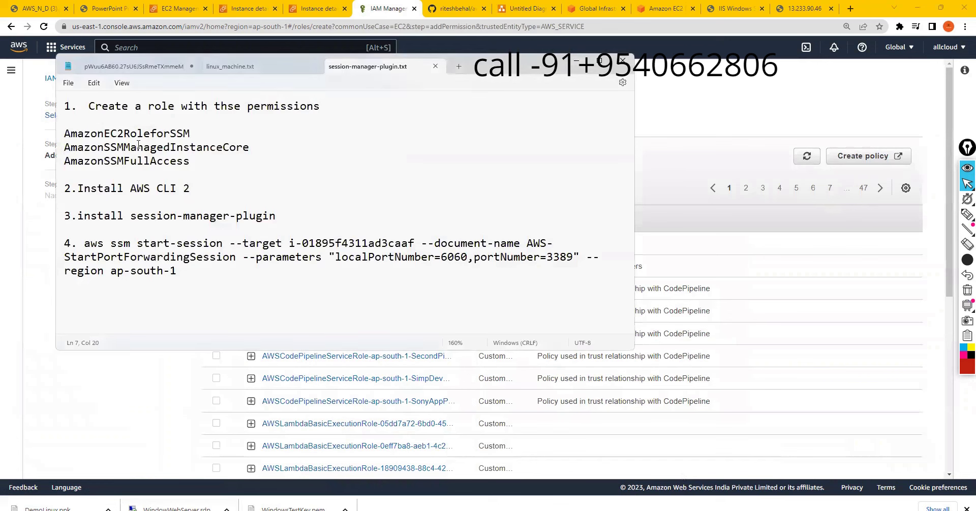
double_click(115, 133)
key("ctrl+c")
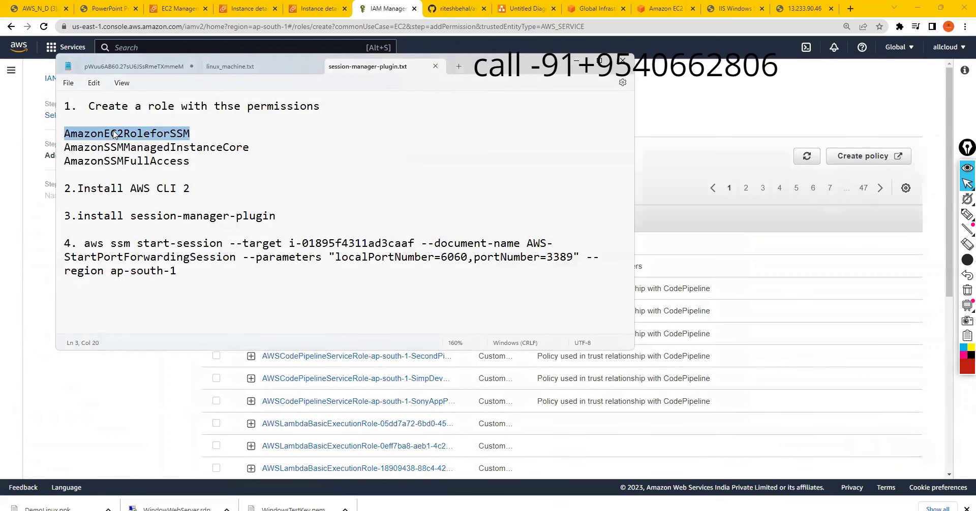
key("alt+Tab")
left_click(245, 184)
key("ctrl+v")
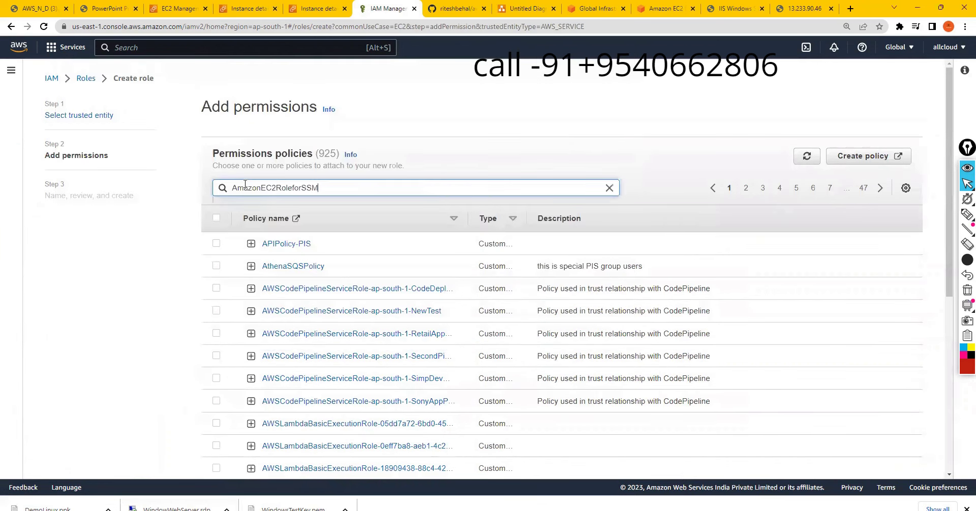
key("Return")
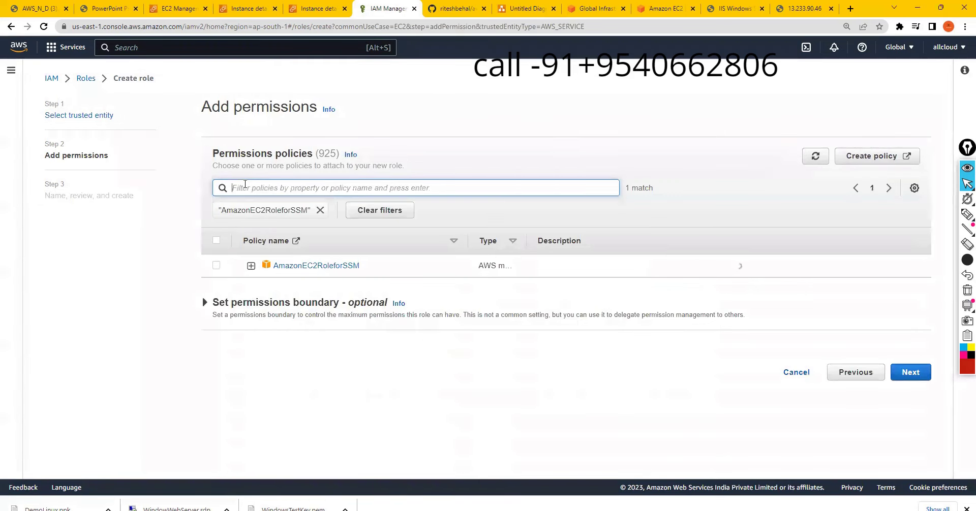
left_click(217, 266)
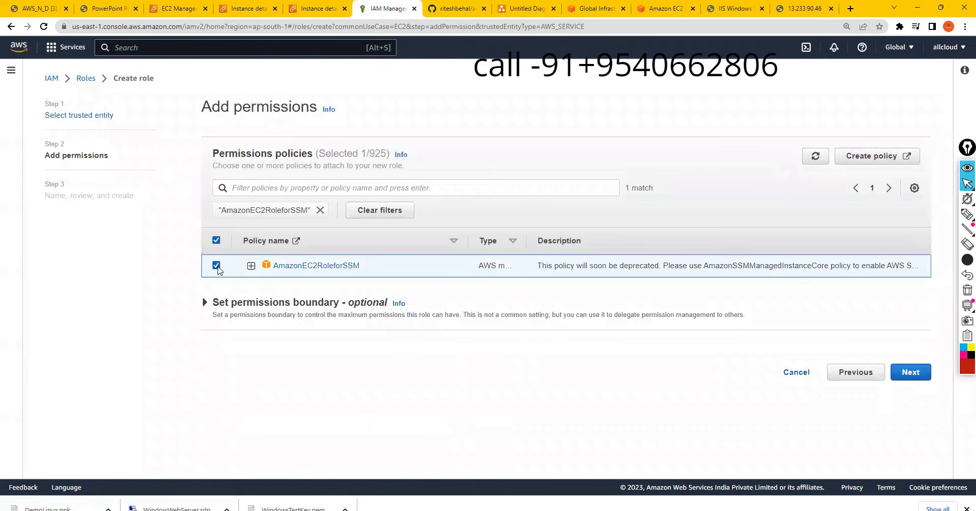
Step: Copy AmazonSSMManagedInstanceCore from the Notepad notes, replace the permissions policy filter with it, and select that policy for the role
key("alt+Tab")
double_click(179, 147)
key("ctrl+c")
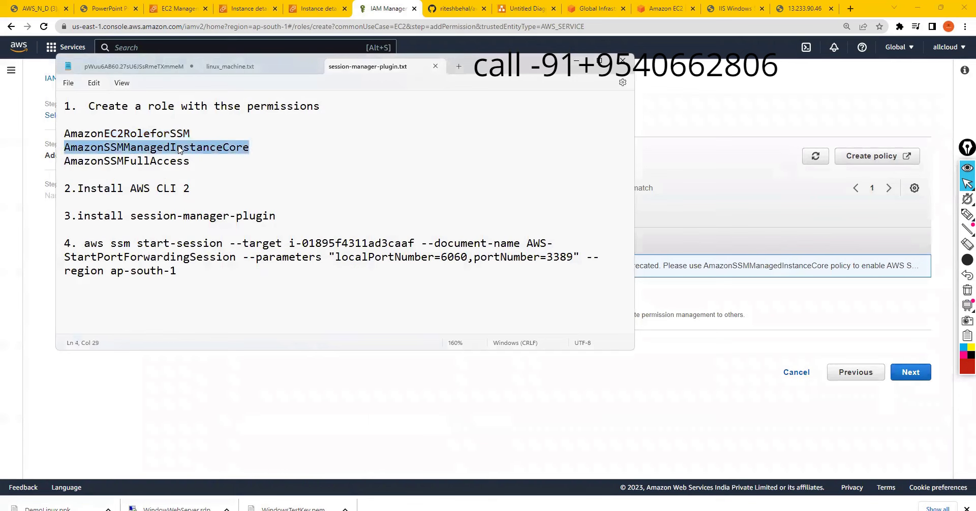
key("alt+Tab")
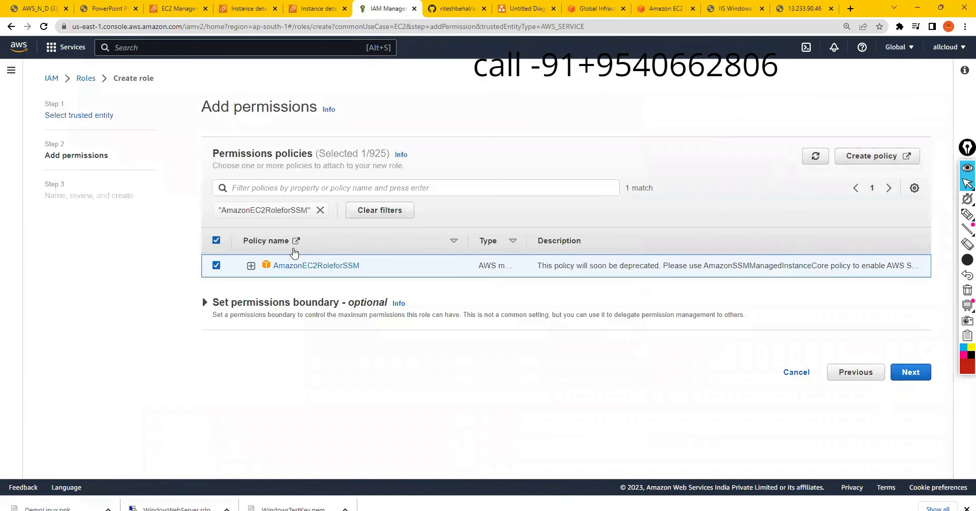
left_click(320, 210)
left_click(279, 188)
key("ctrl+v")
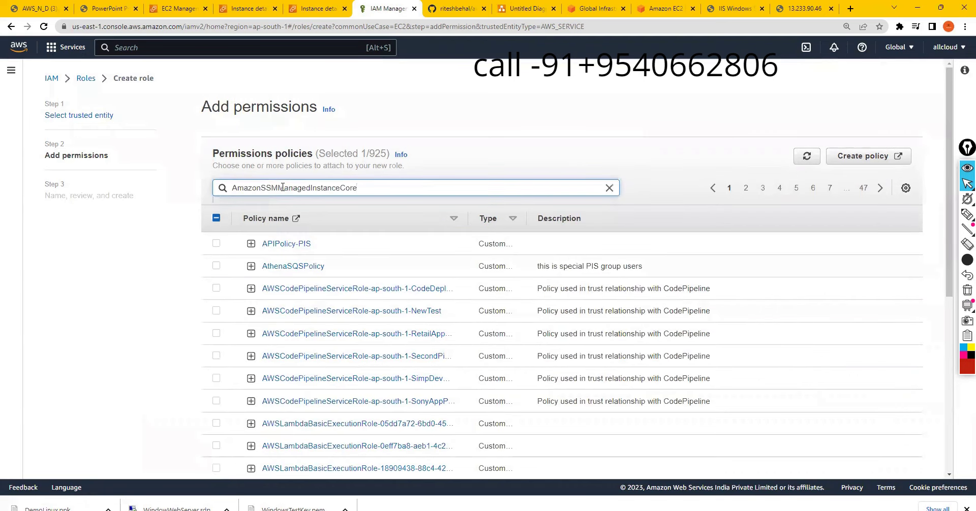
key("Return")
left_click(216, 265)
Step: Copy AmazonSSMFullAccess from the Notepad notes, filter the policies by it, select that policy, and proceed to the role's naming and review
key("alt+Tab")
double_click(126, 163)
key("ctrl+c")
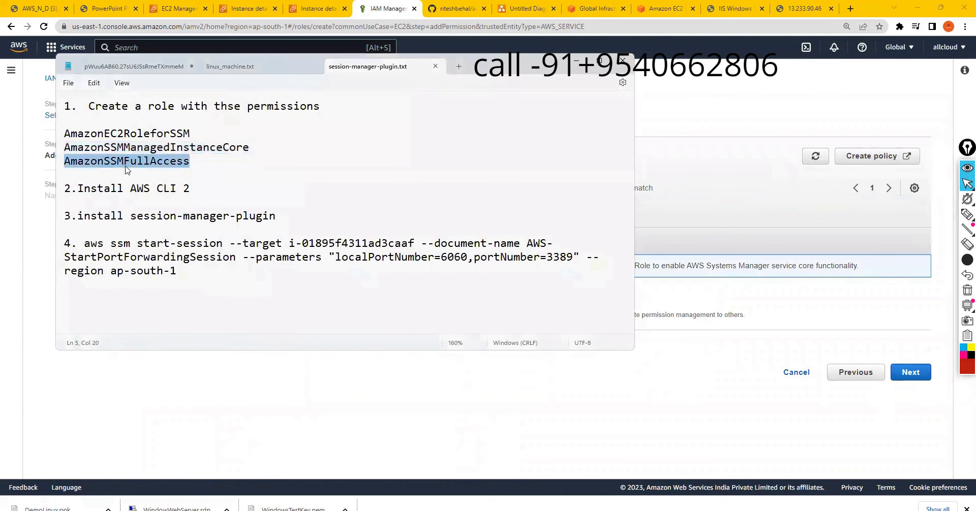
key("alt+Tab")
left_click(263, 189)
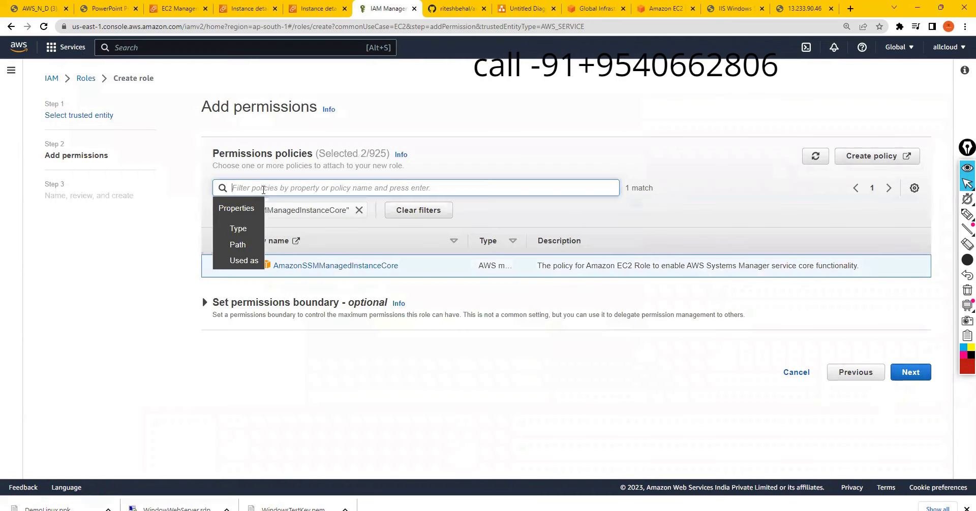
key("BackSpace")
key("ctrl+v")
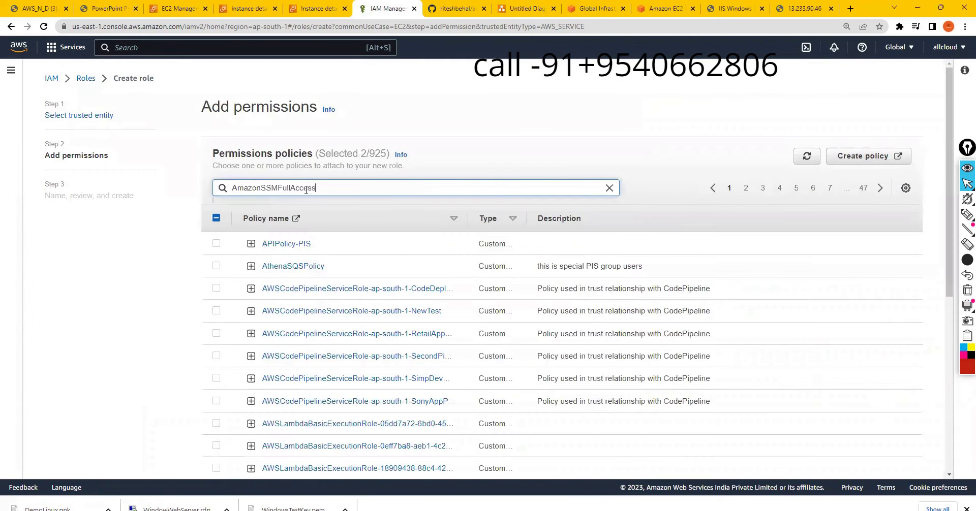
key("Return")
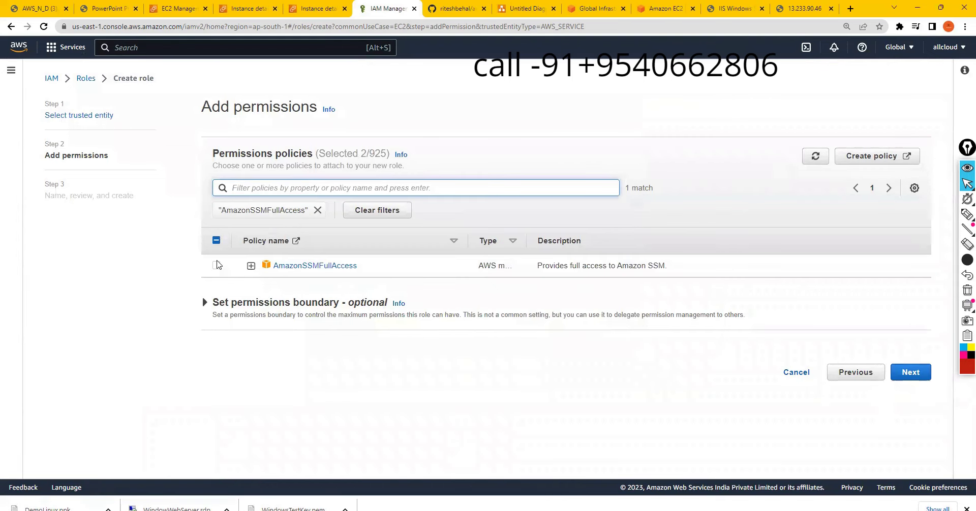
left_click(217, 264)
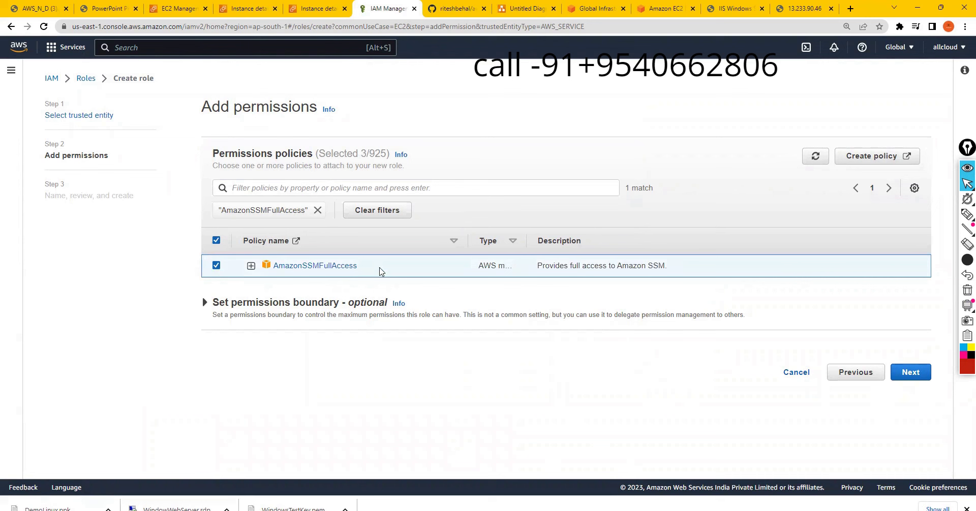
left_click(910, 372)
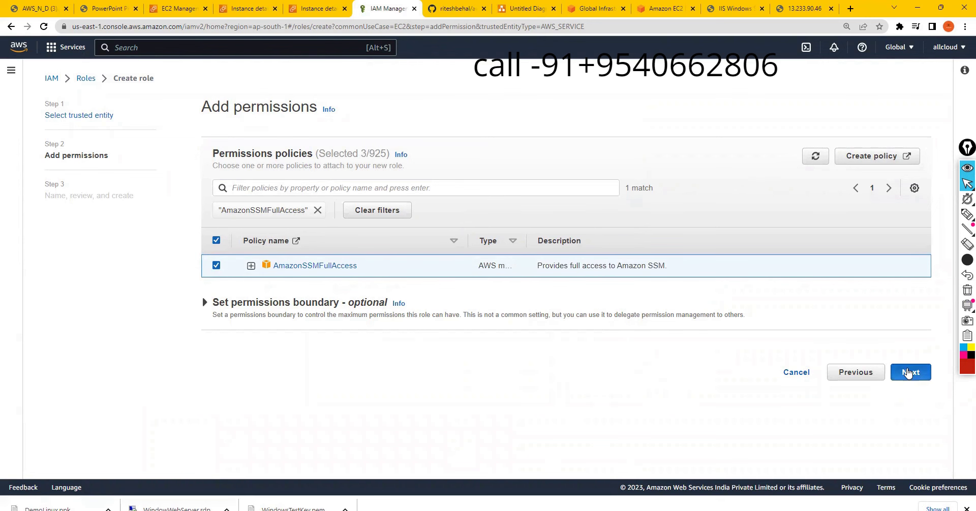
Step: Review the attached policies, name the role Ec2WithoutRDPDemo, and create it
scroll(573, 371, "down", 4)
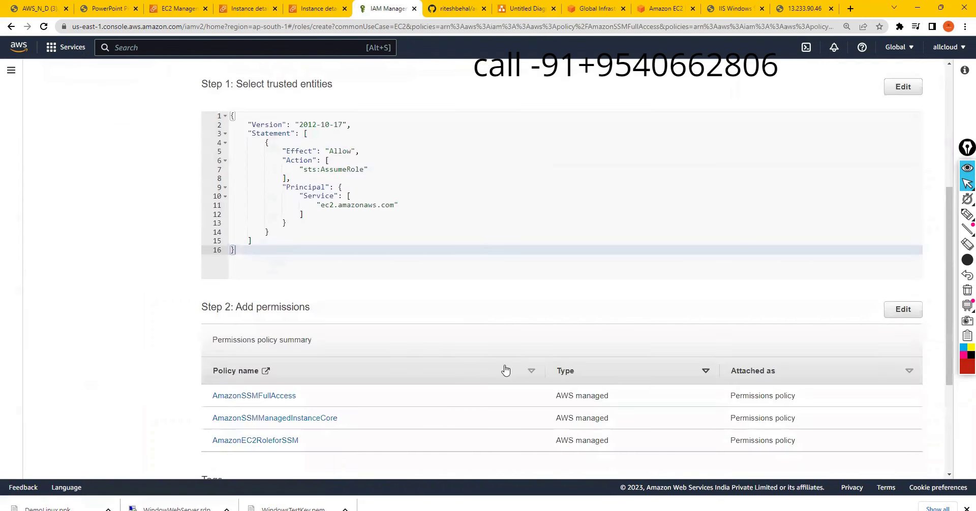
scroll(304, 423, "up", 4)
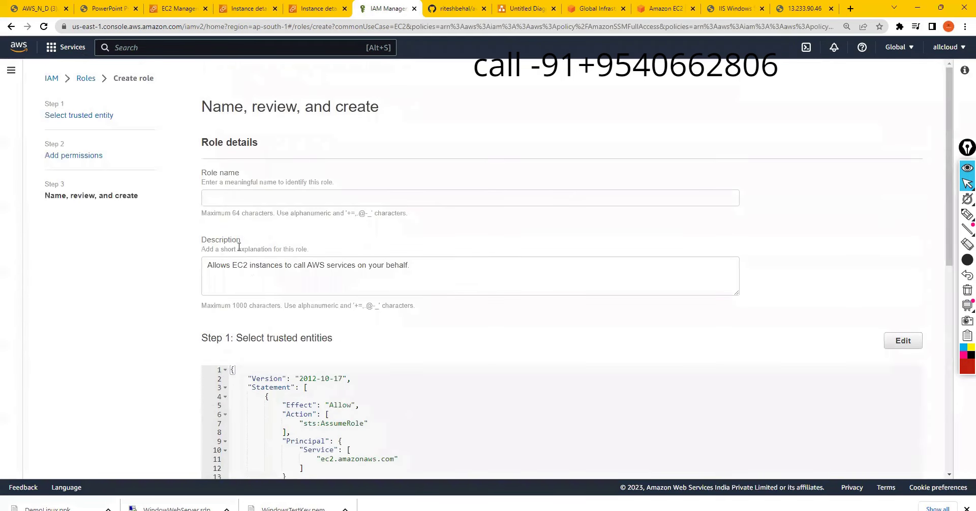
left_click(245, 203)
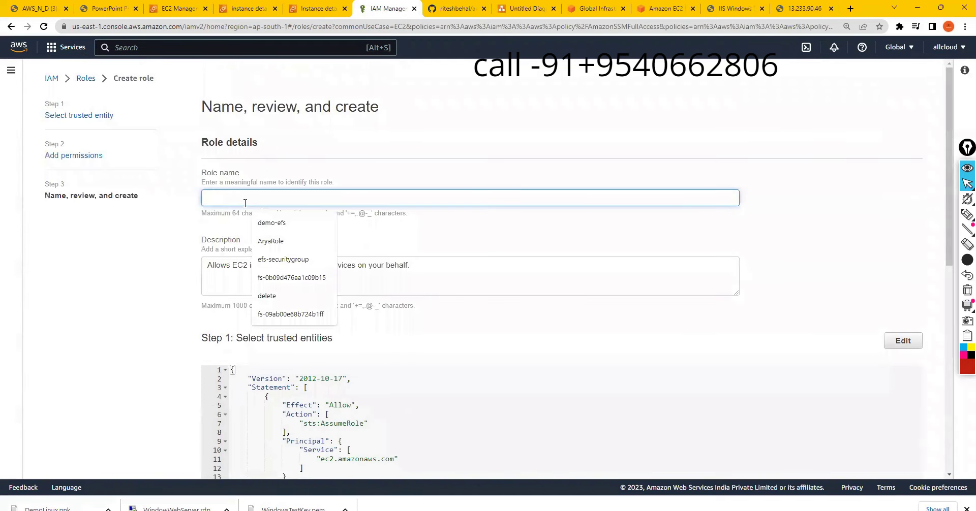
type("Ec2Withou")
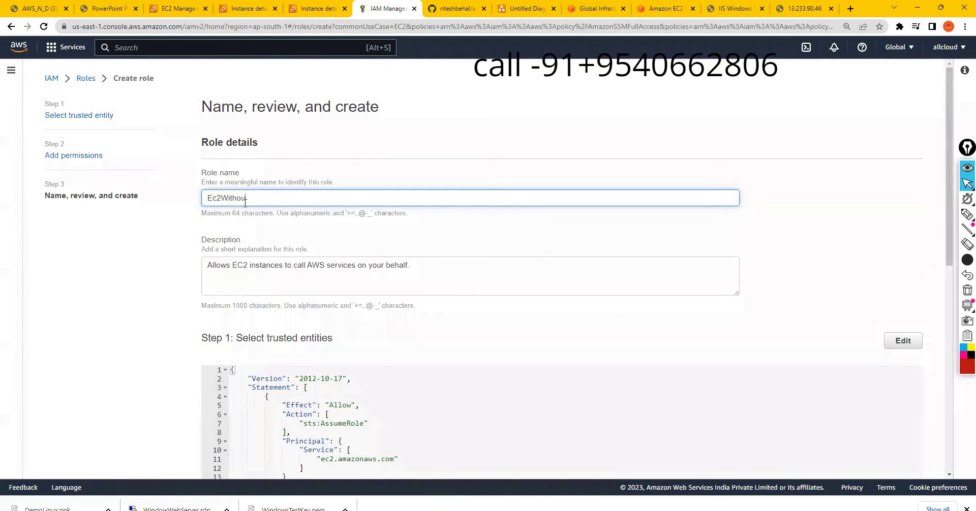
type("tRDPDemo")
scroll(468, 283, "down", 9)
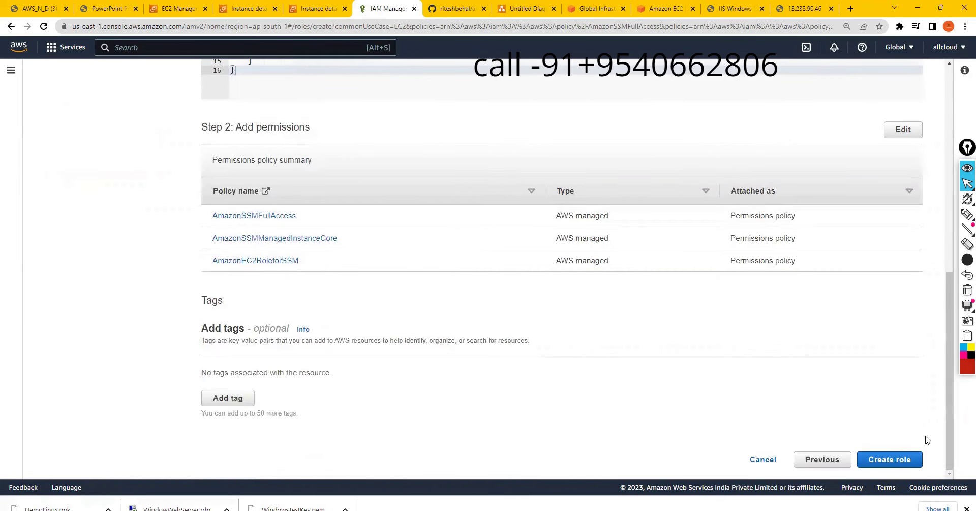
left_click(890, 461)
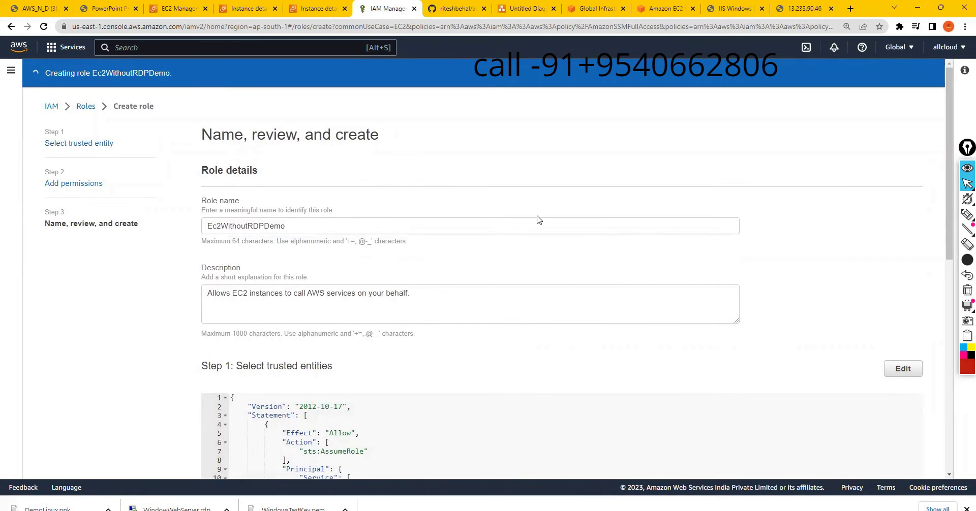
Step: Search the AWS console for ec2, open EC2 in a new browser tab, and start launching an instance from the running instances list
left_click(133, 49)
type("ec2")
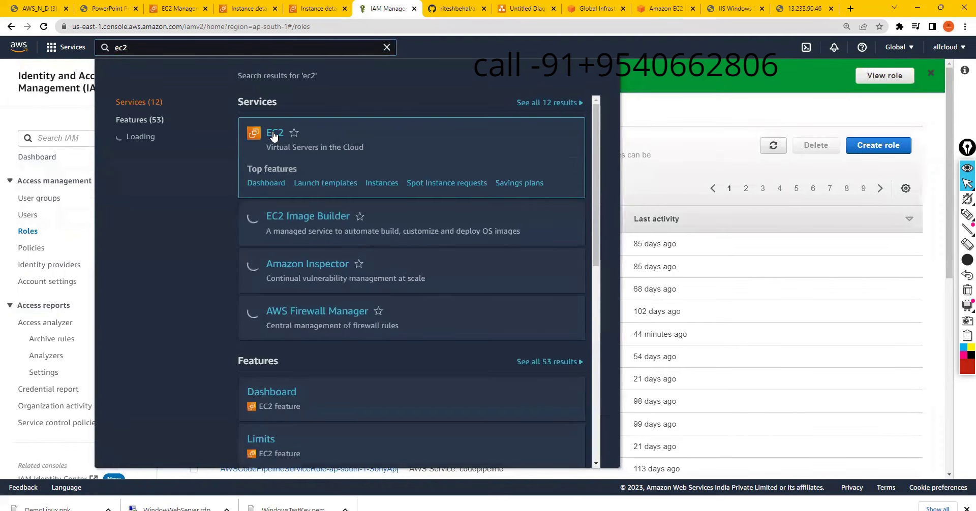
right_click(274, 133)
left_click(303, 142)
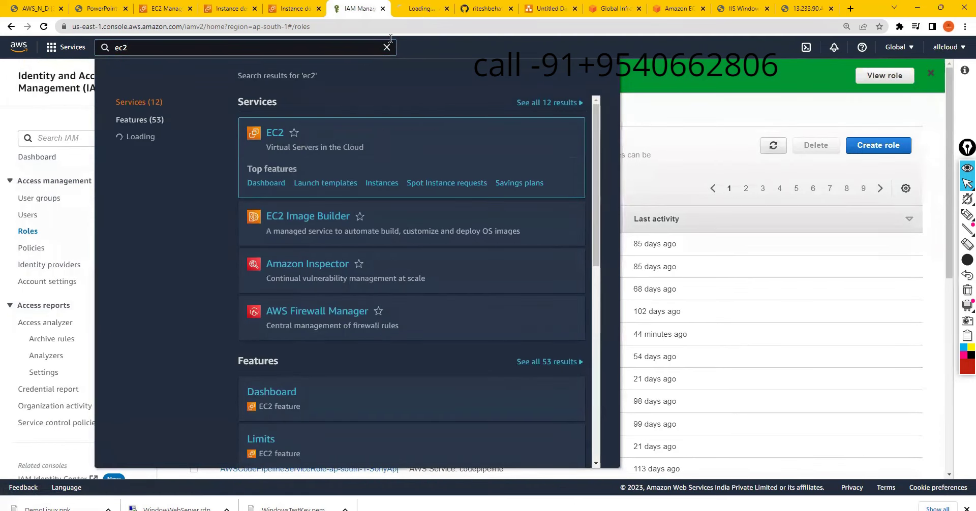
left_click(415, 10)
left_click(191, 133)
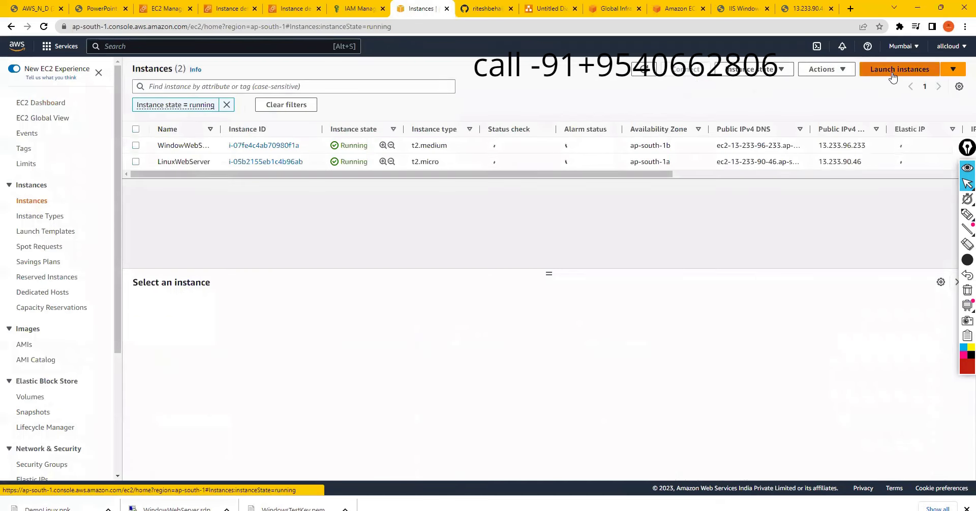
left_click(893, 76)
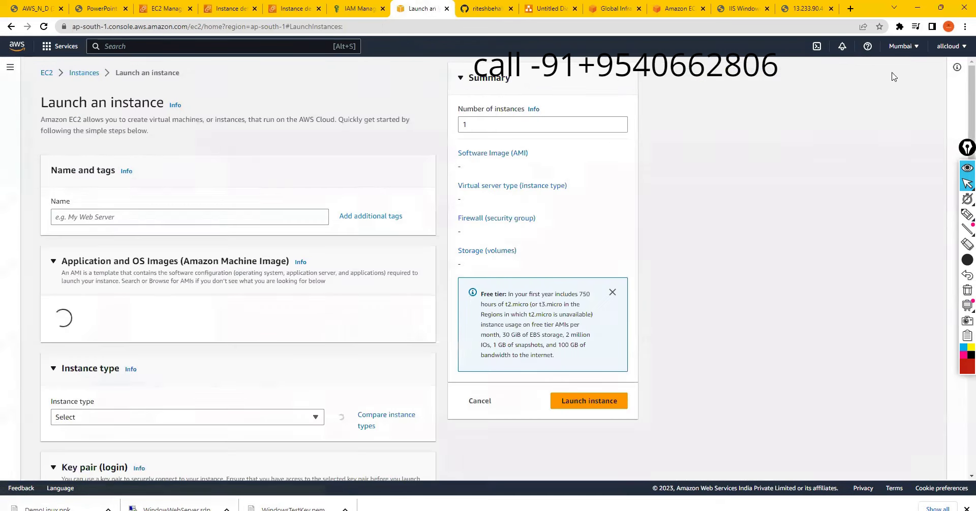
Step: Enter WebServerWithoutD as the new instance's name, correcting the capitalisation of Web and the spelling of Without
left_click(71, 217)
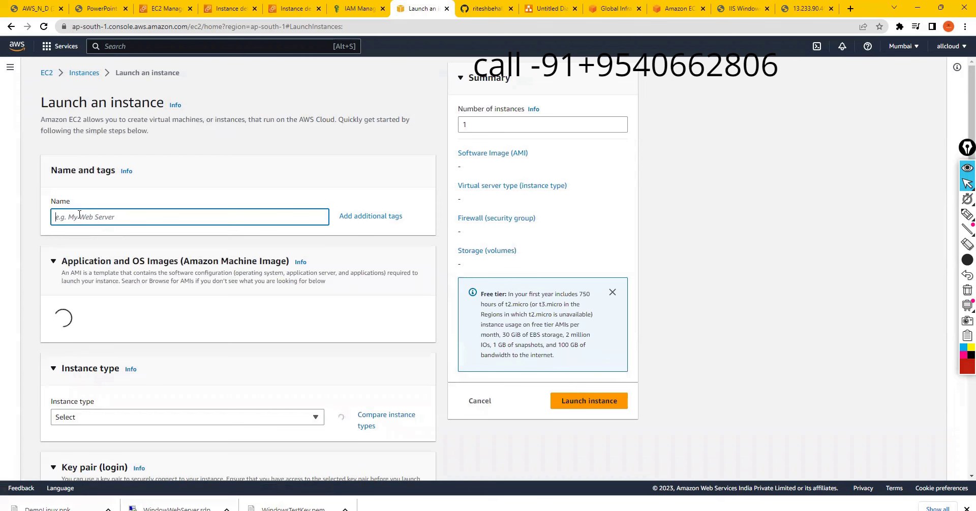
type("WEbServerWihtoutD")
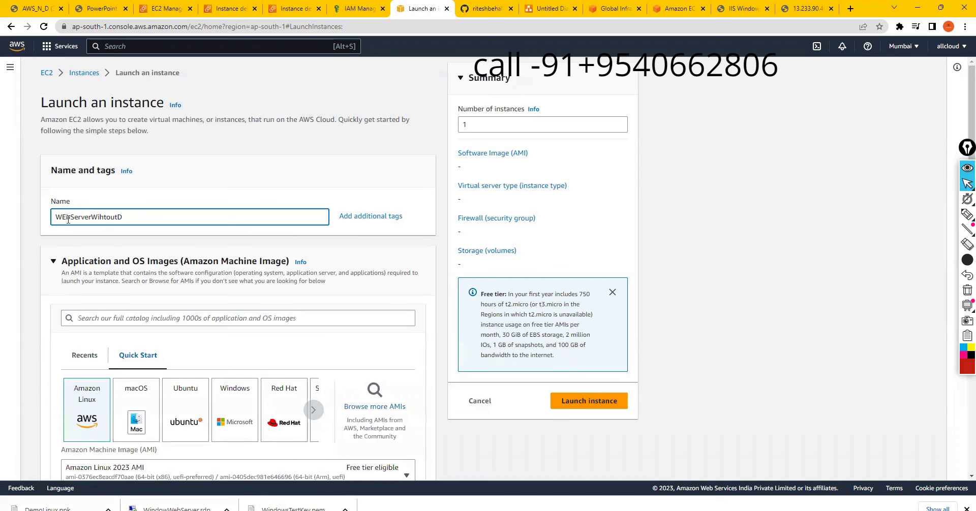
left_click(67, 218)
key("BackSpace")
type("e")
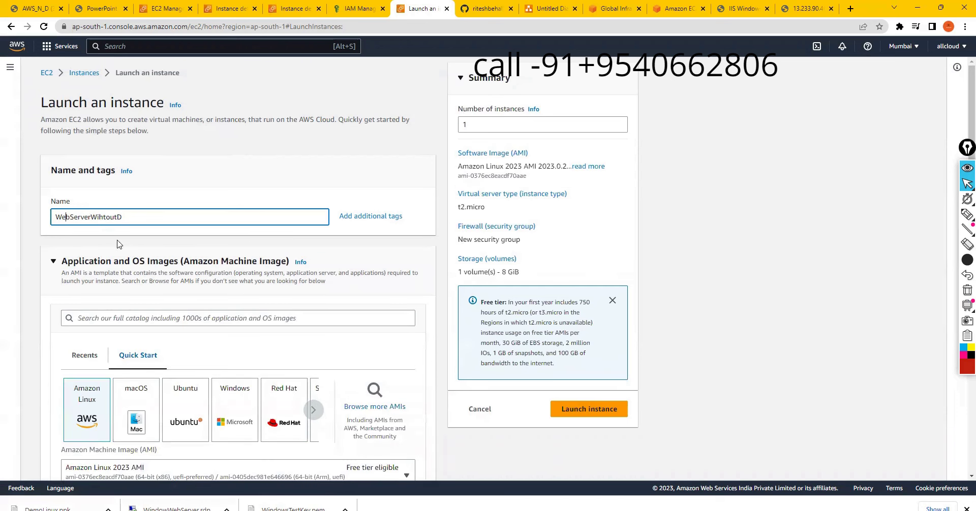
left_click(104, 218)
key("BackSpace")
type("t")
key("Delete")
type("hT")
Step: Choose the Windows quick-start image, Microsoft Windows Server 2022 Base, and set the instance type to t2.medium
scroll(168, 272, "down", 1)
scroll(167, 273, "down", 4)
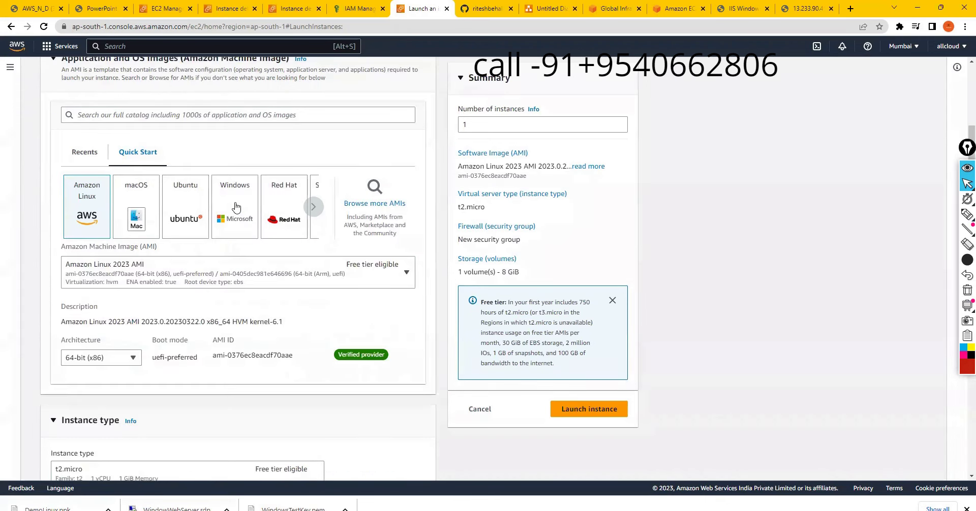
left_click(236, 208)
scroll(302, 222, "down", 1)
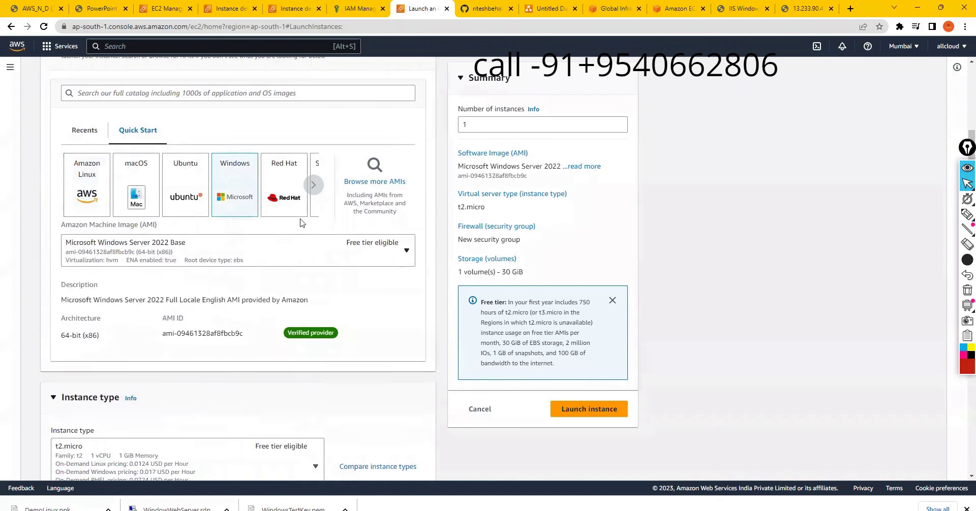
scroll(302, 222, "down", 3)
left_click(148, 337)
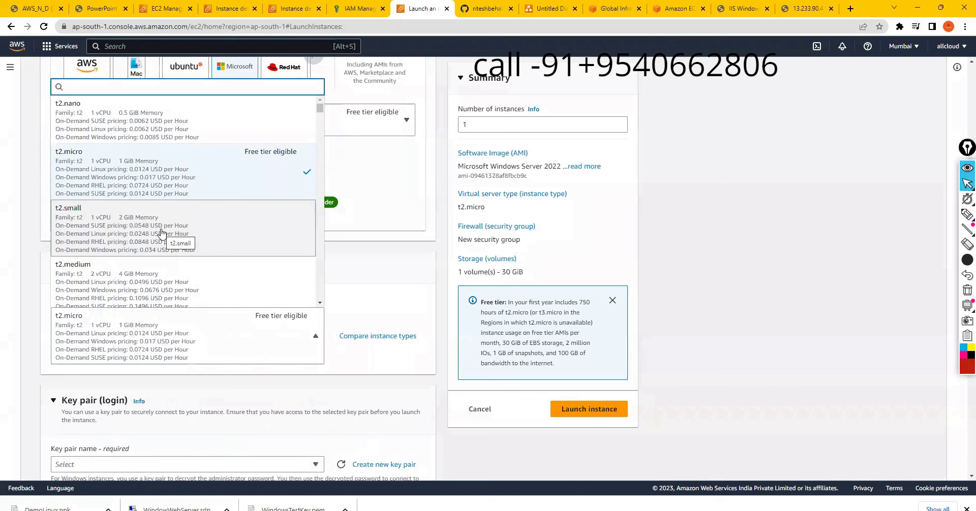
left_click(162, 272)
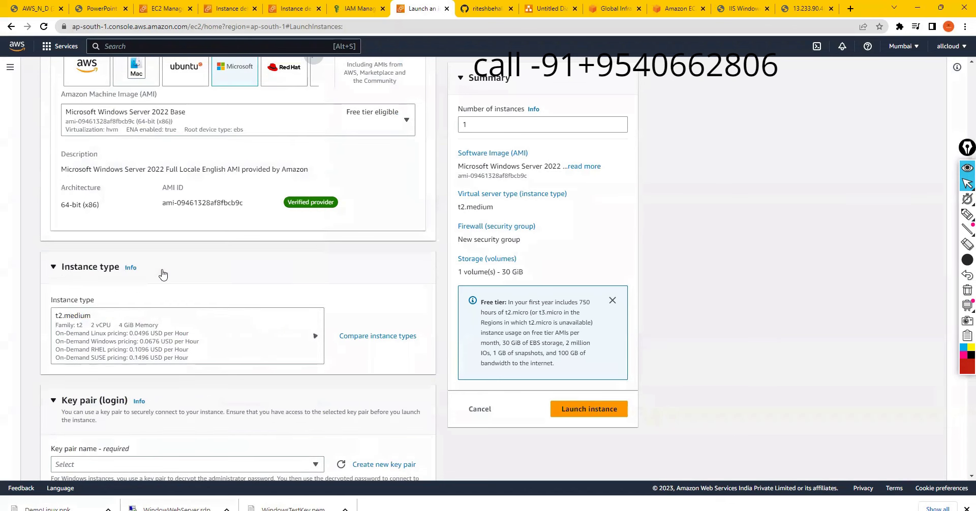
Step: Dismiss the creation of a new key pair and choose the existing WindowsTestKey key pair for the instance
scroll(264, 290, "down", 4)
left_click(374, 261)
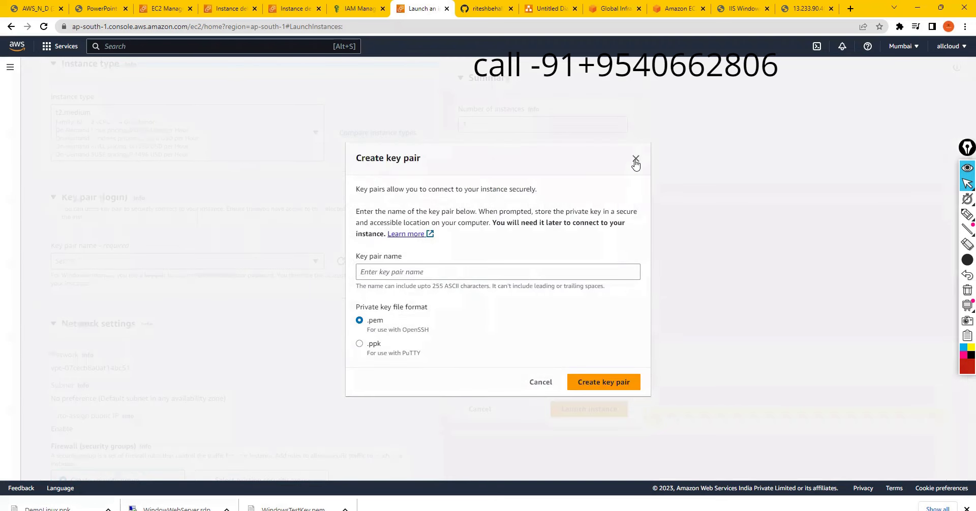
left_click(634, 161)
left_click(181, 266)
left_click_drag(320, 307, 326, 450)
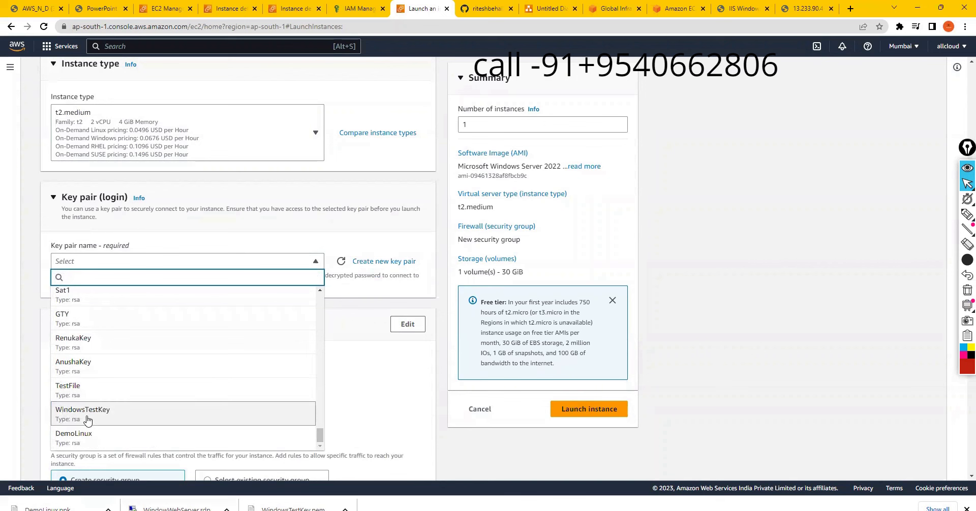
left_click(214, 406)
Step: Set the IAM instance profile to Ec2WithoutRDPDemo in the advanced details and launch the instance
scroll(259, 296, "down", 3)
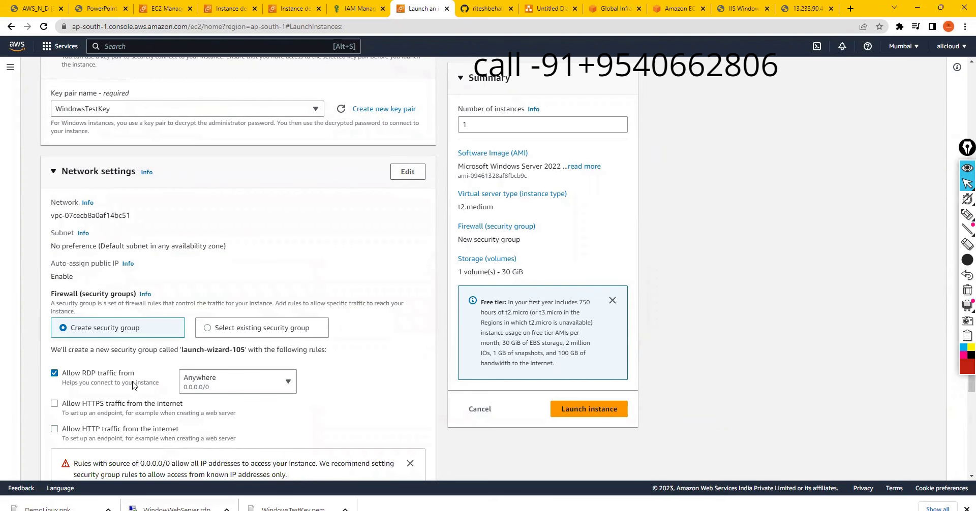
scroll(133, 384, "down", 1)
scroll(134, 385, "down", 3)
scroll(356, 382, "down", 2)
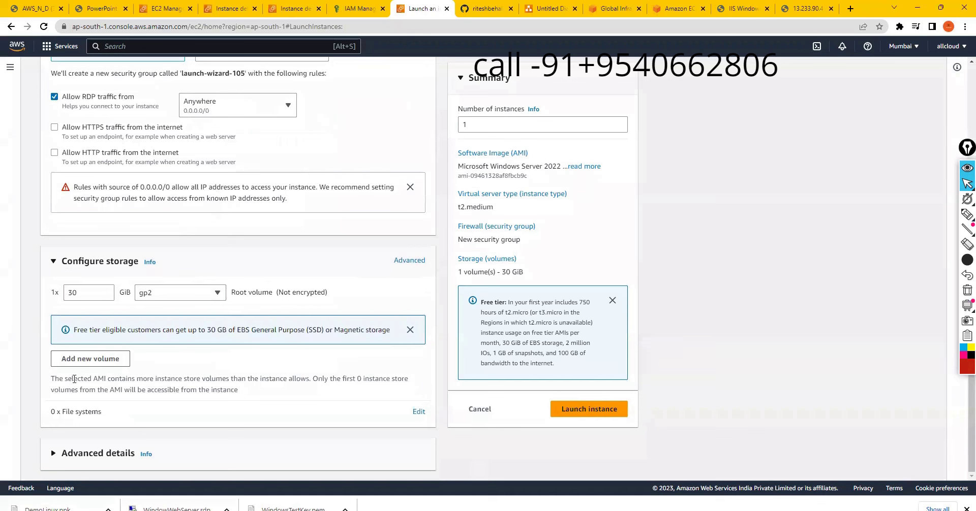
left_click(54, 459)
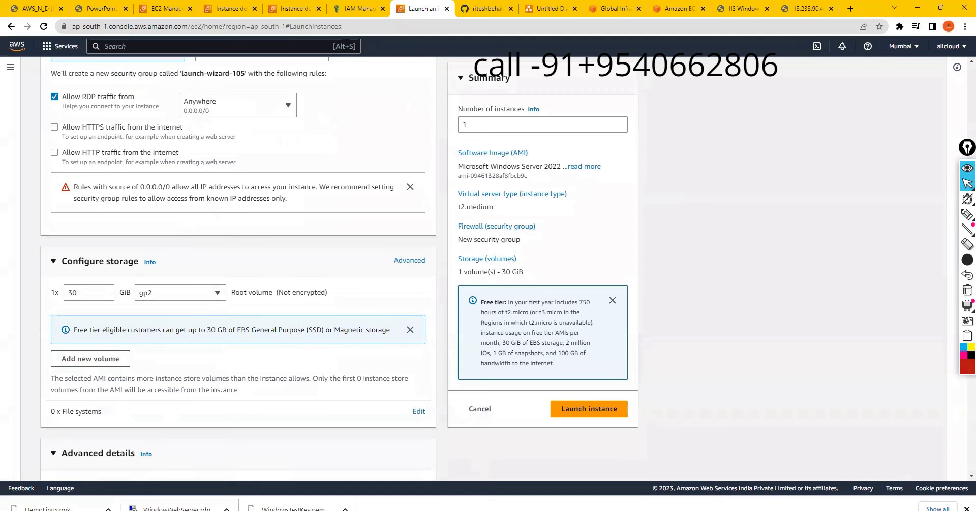
scroll(222, 389, "down", 7)
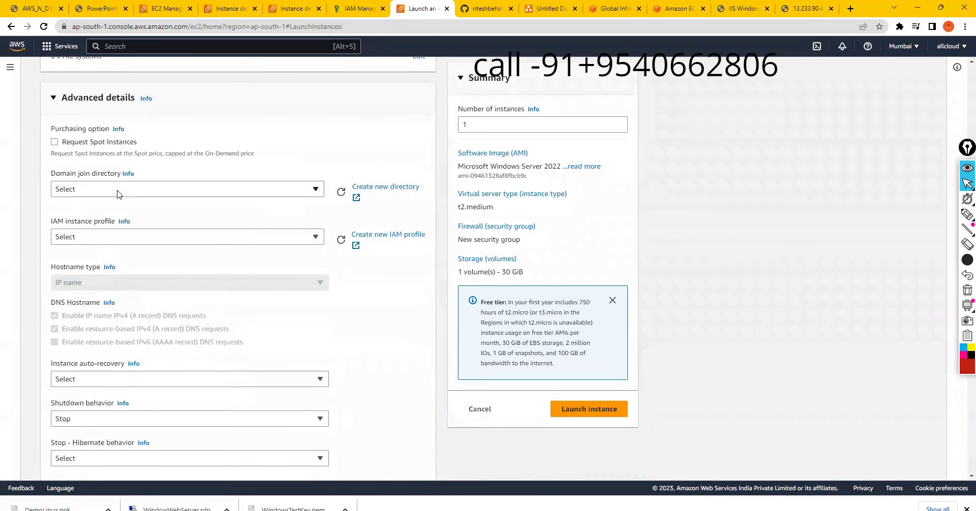
left_click(96, 236)
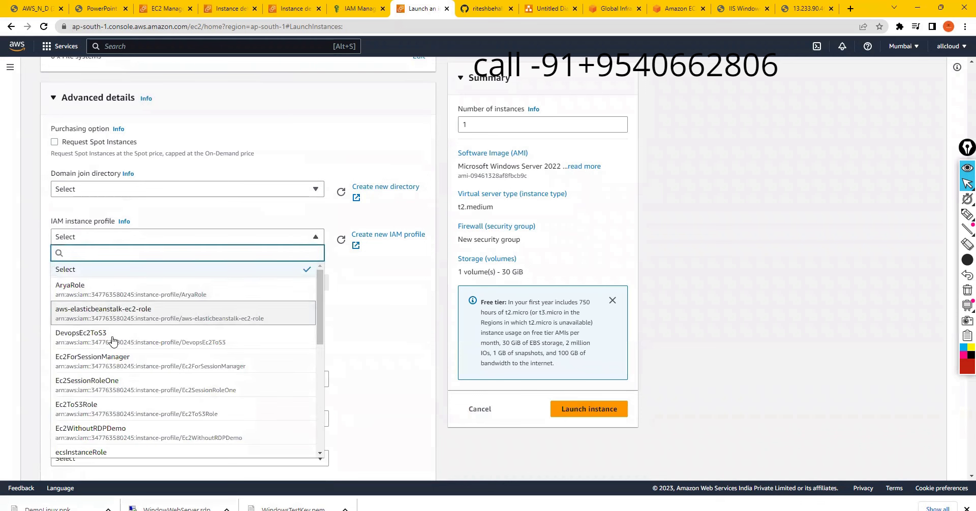
left_click(111, 435)
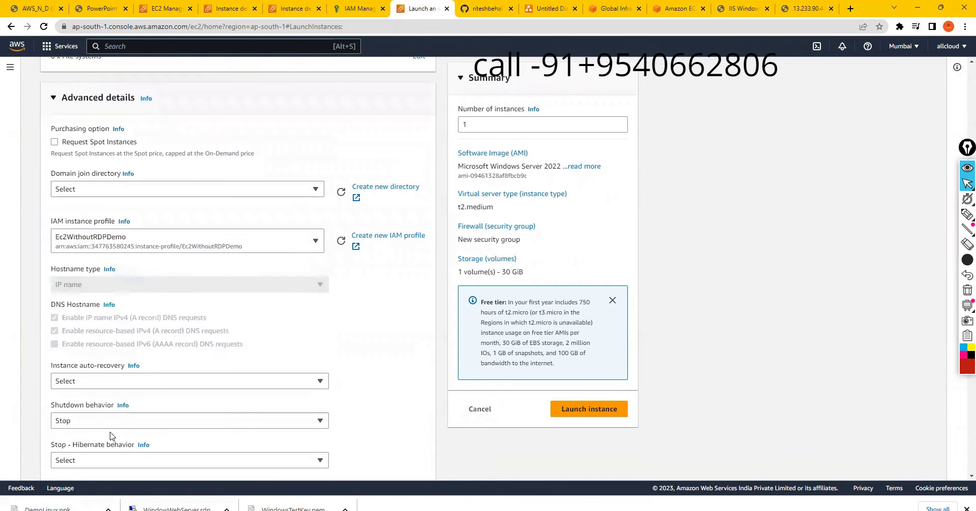
left_click(576, 420)
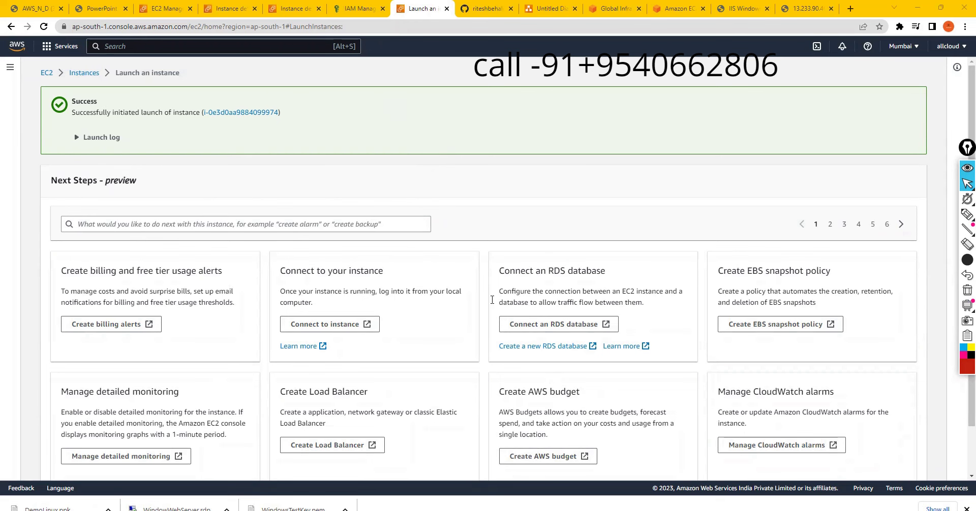
Step: Switch to the EC2 notes in Notepad and delete the AMI and Amazon Machine Image lines
key("alt+Tab")
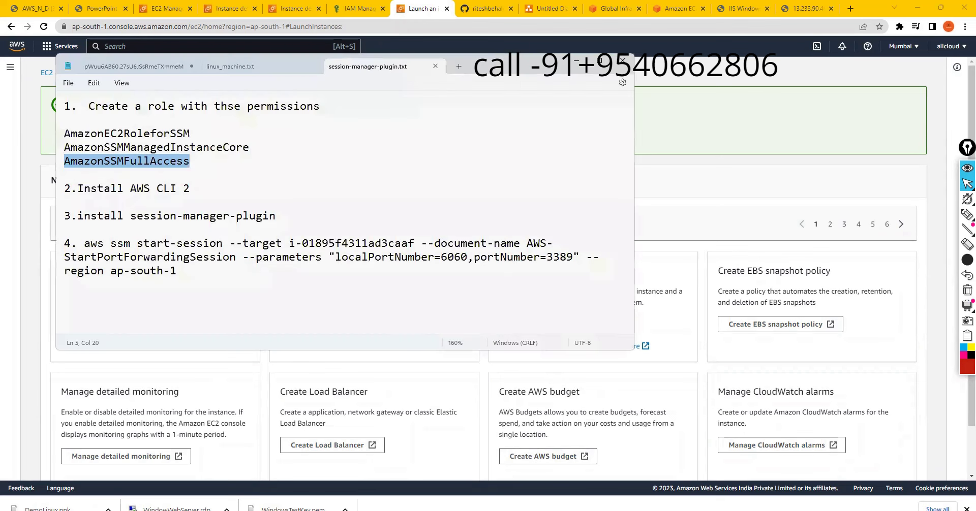
key("alt+Tab")
left_click(348, 127, "shift")
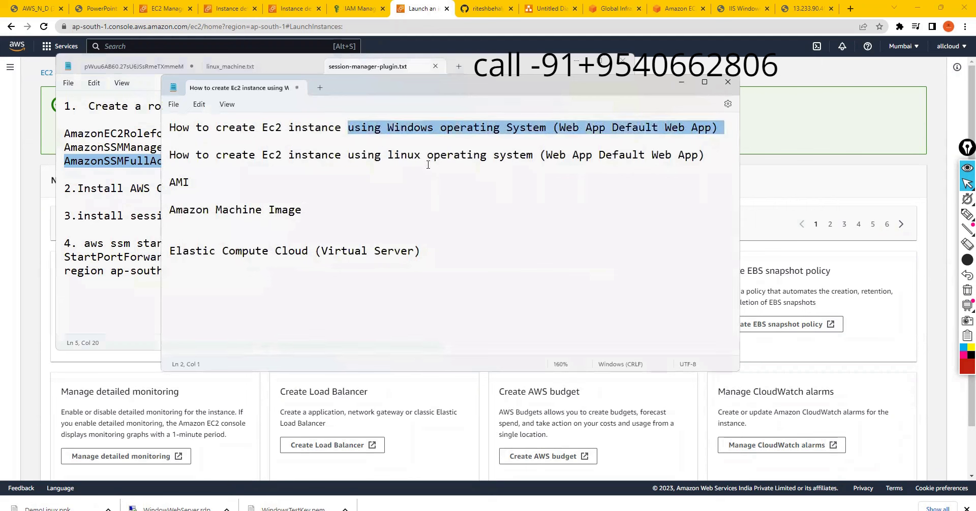
left_click(604, 154)
left_click_drag(590, 155, 146, 131)
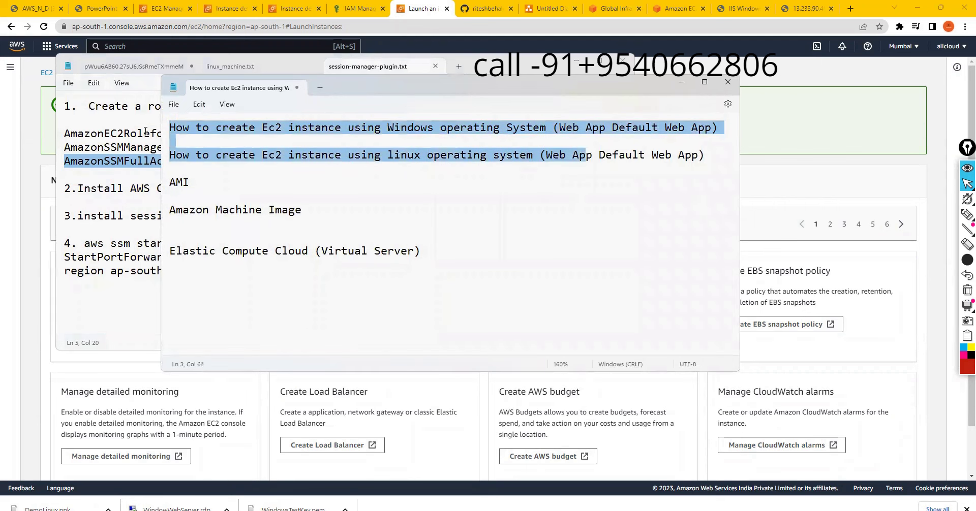
left_click_drag(333, 217, 125, 174)
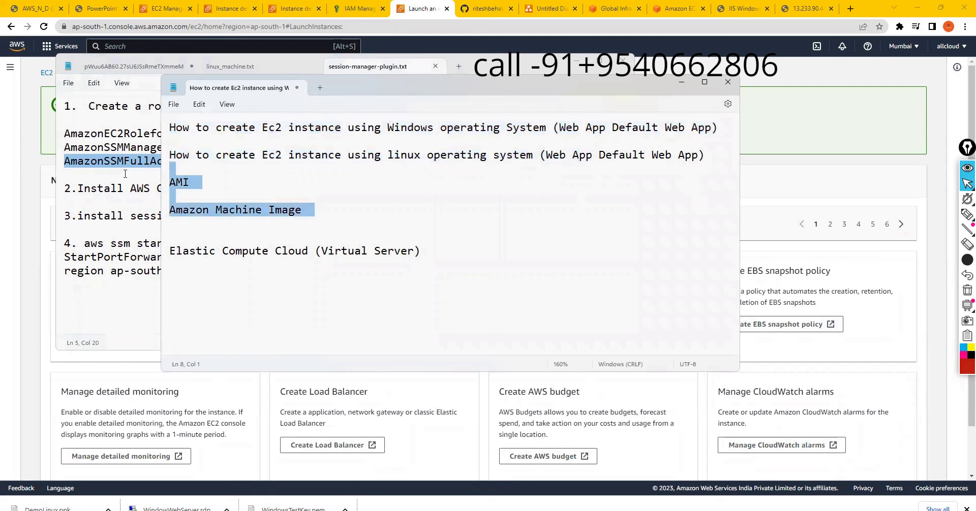
key("BackSpace")
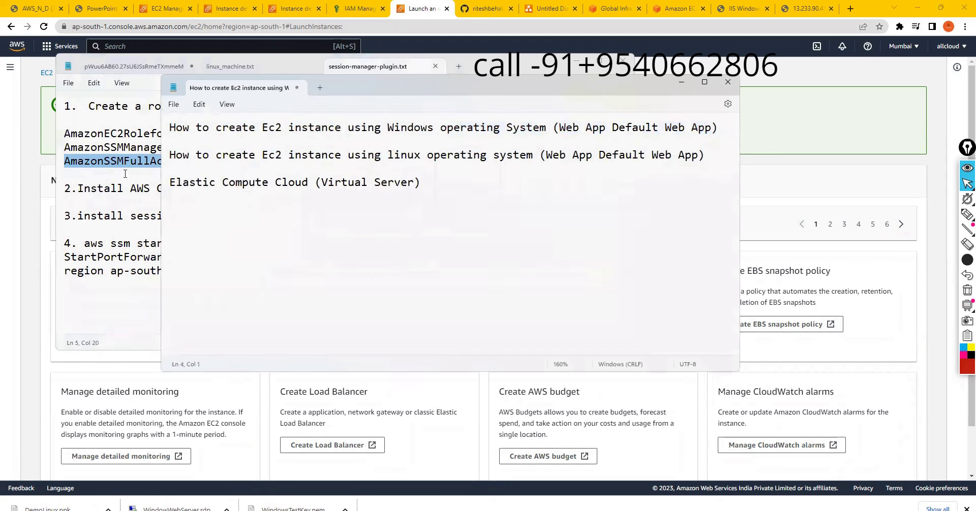
Step: Put the notes windows away, open the EC2 instances list and widen its Name column
left_click(131, 161)
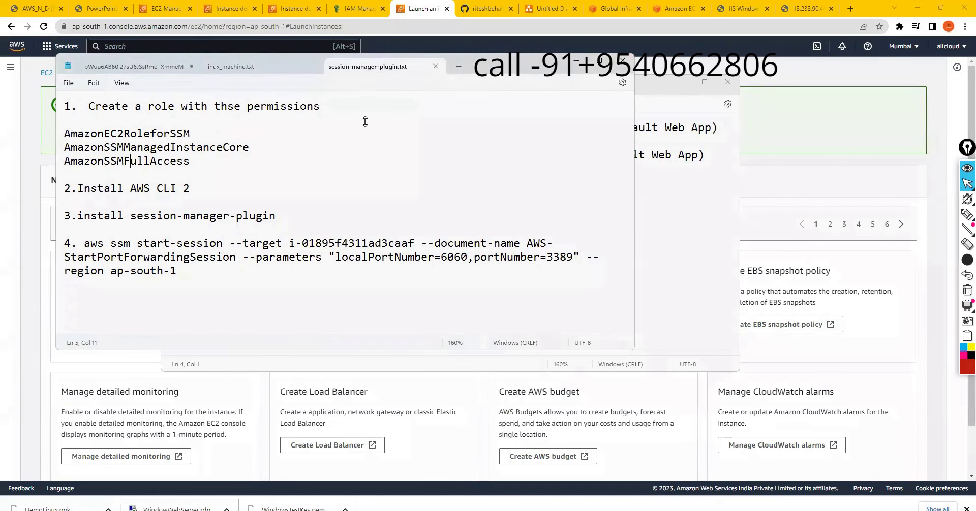
key("alt+F4")
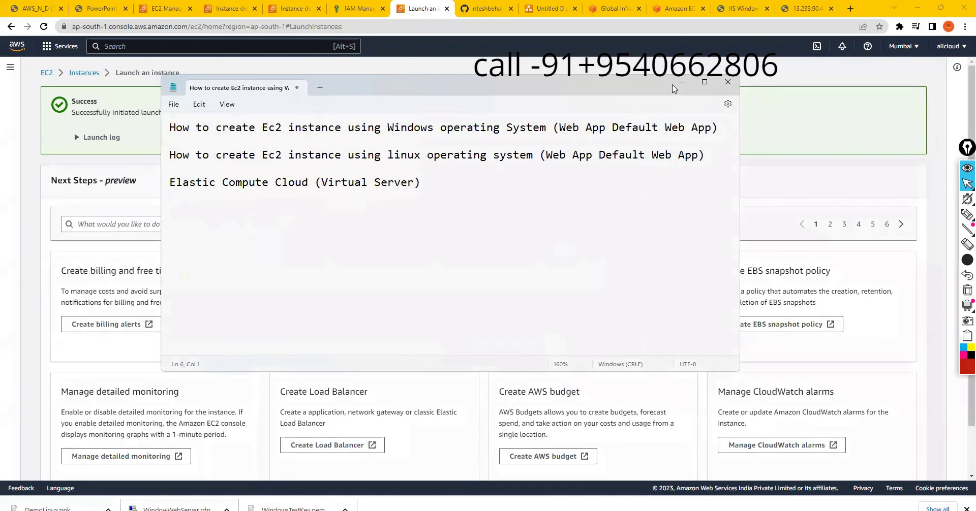
left_click(680, 82)
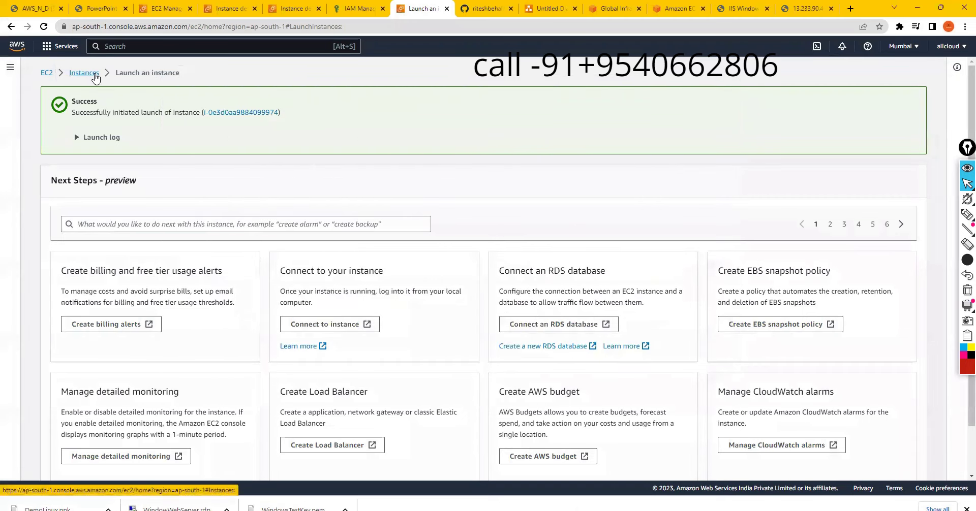
left_click(85, 79)
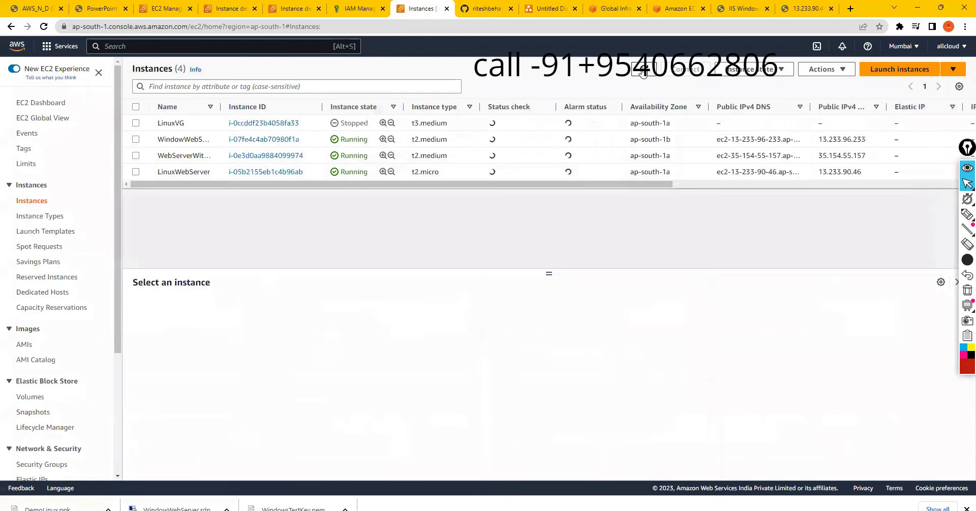
left_click_drag(222, 107, 259, 107)
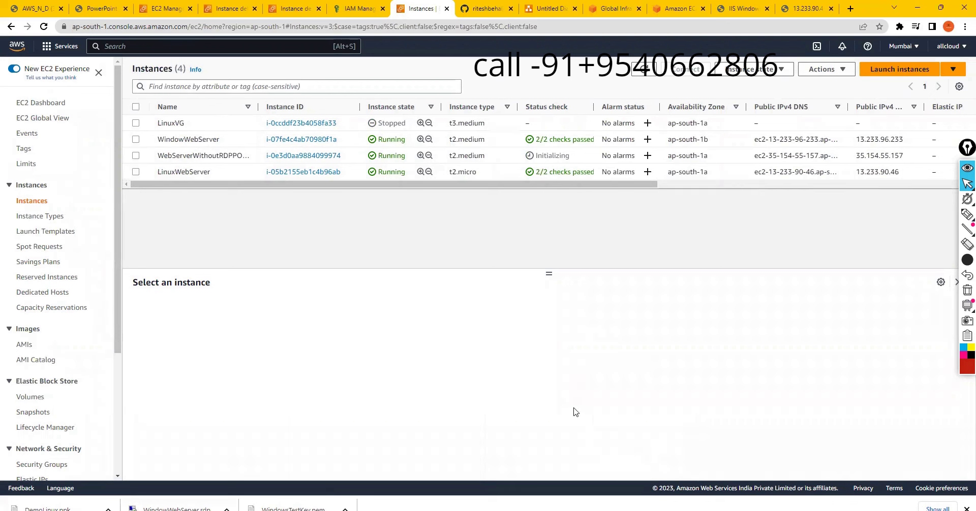
Step: Review the Install AWS CLI 2 and install session-manager-plugin items in session-manager-plugin.txt
left_click(721, 485)
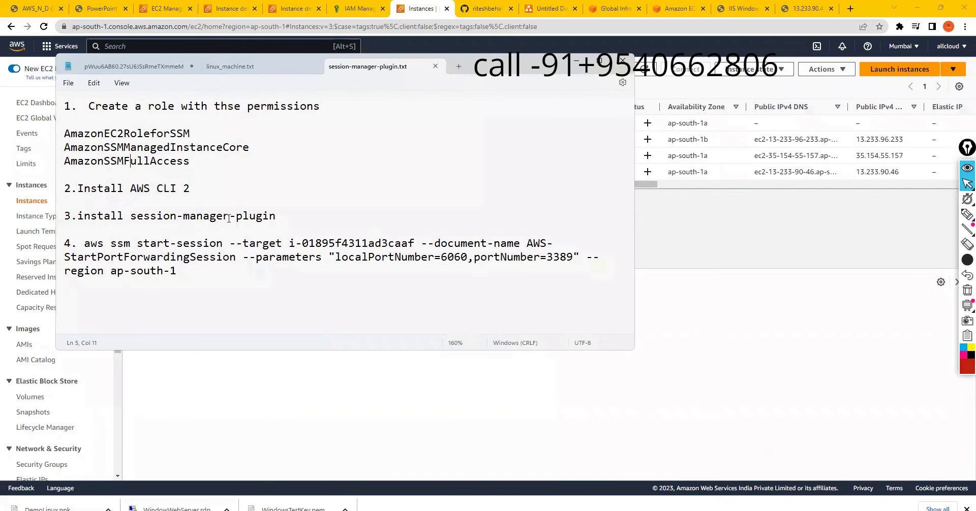
left_click_drag(77, 188, 192, 188)
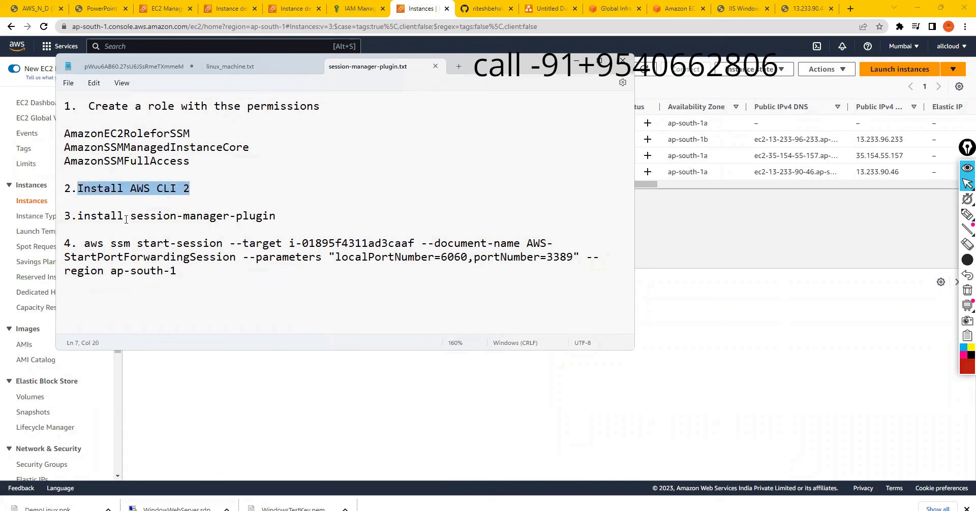
left_click_drag(131, 216, 280, 217)
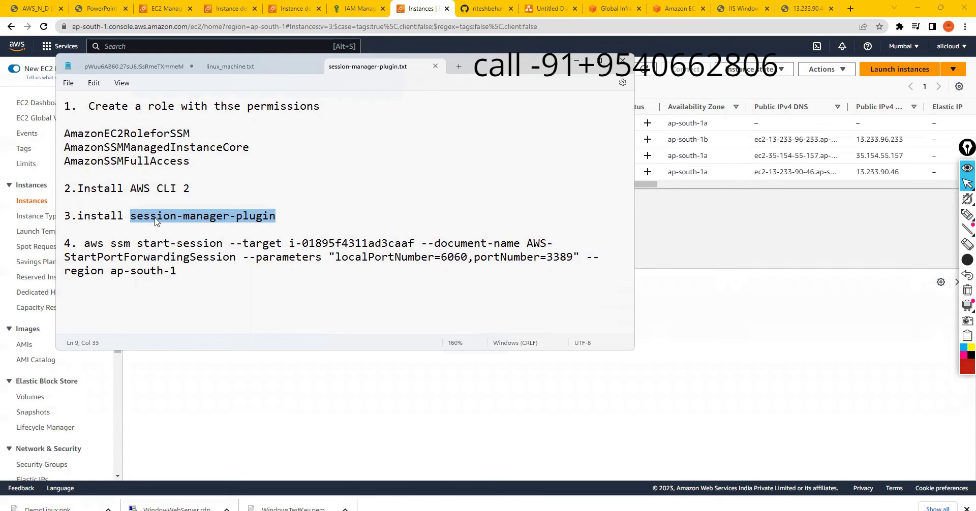
Step: Find the AWS guide section on installing the Session Manager plugin on Windows through Google and copy the SessionManagerPluginSetup.exe download URL
left_click(850, 9)
type("goo")
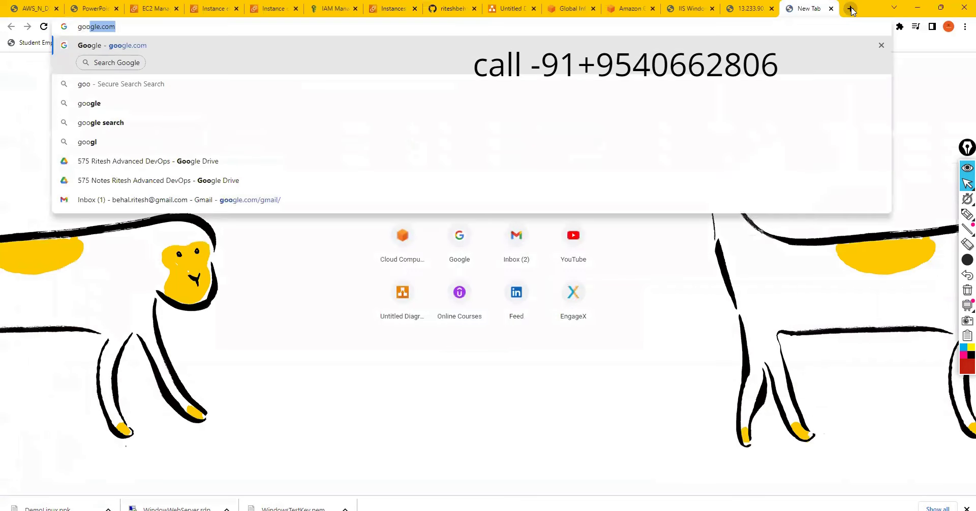
key("Return")
type("sessi")
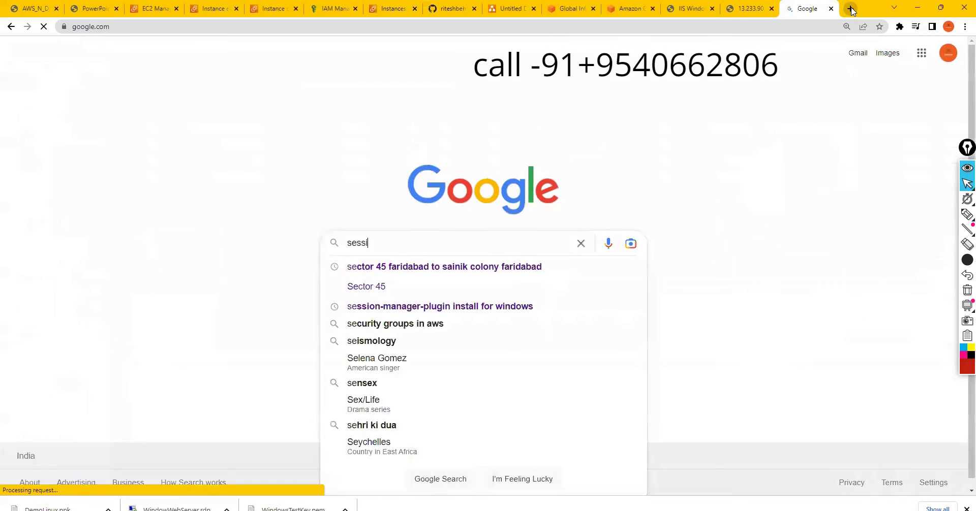
type("on manag")
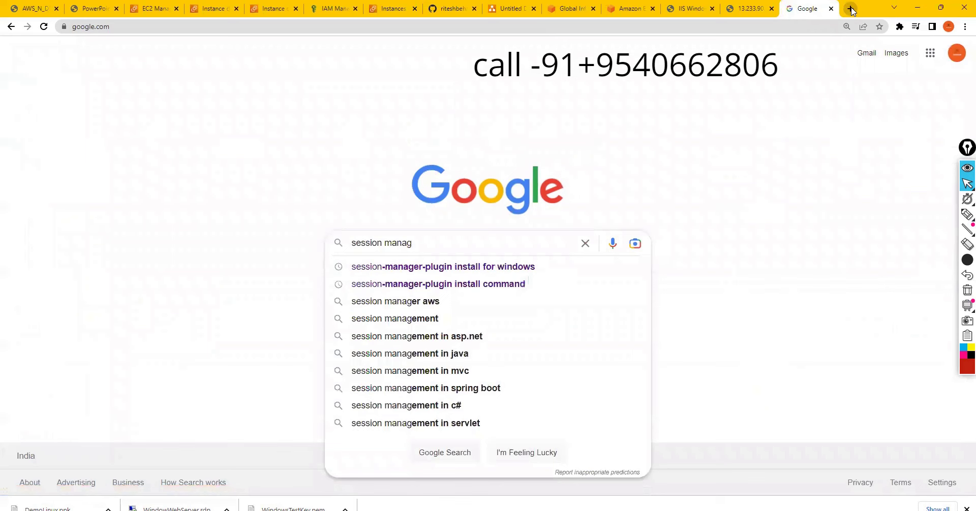
left_click(314, 304)
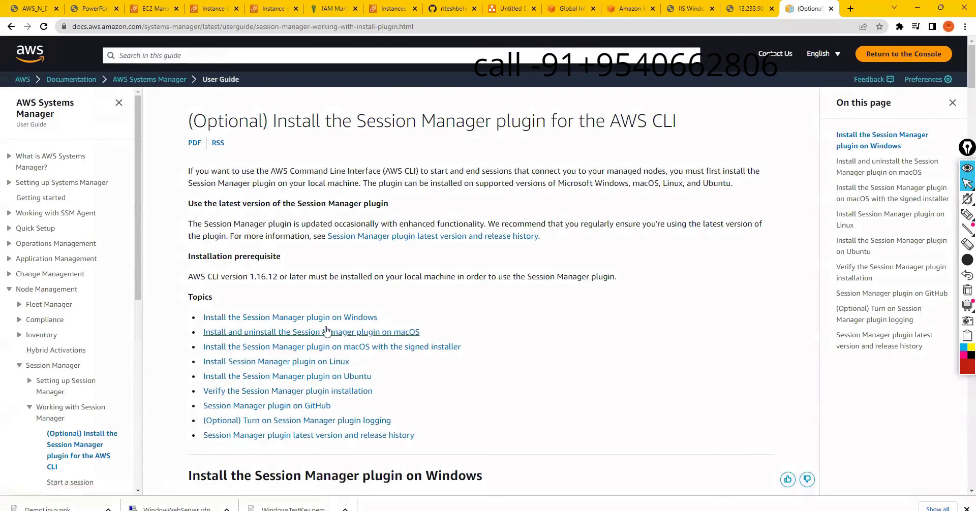
left_click(359, 324)
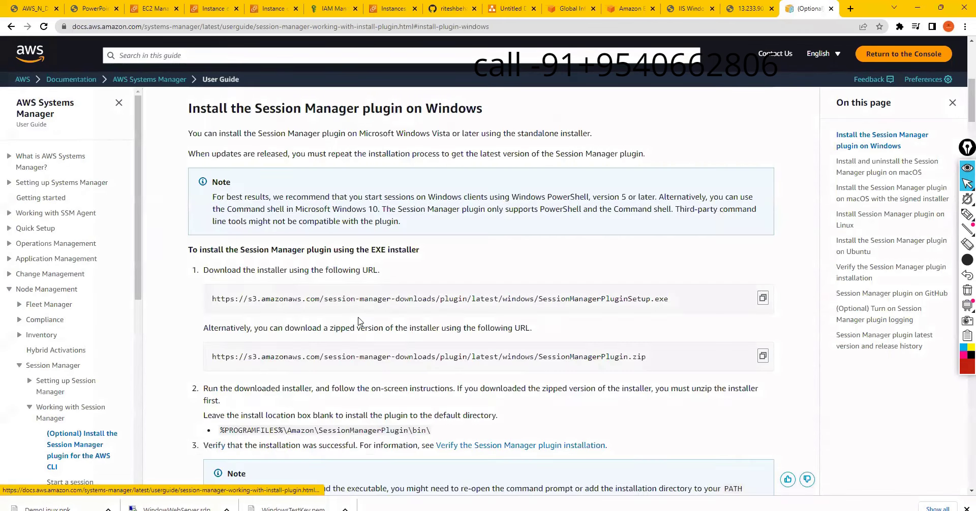
left_click(762, 298)
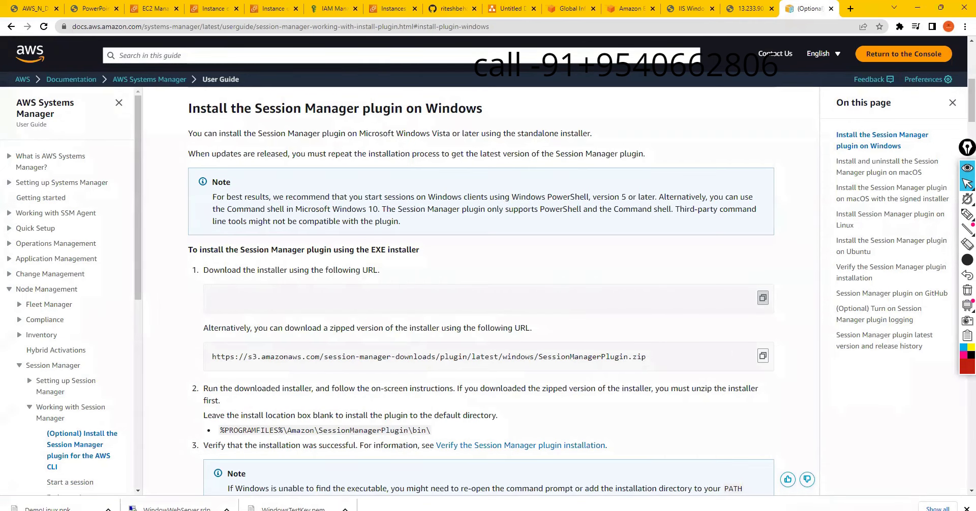
Step: Review the aws ssm start-session port-forwarding command in the notes and minimize the notes
mouse_move(679, 510)
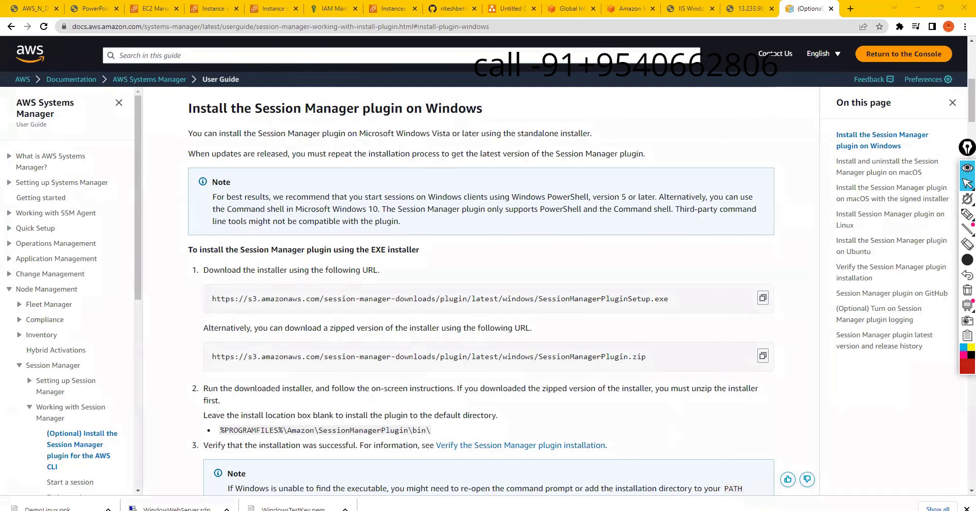
key("alt+Tab")
left_click(198, 244)
triple_click(177, 273)
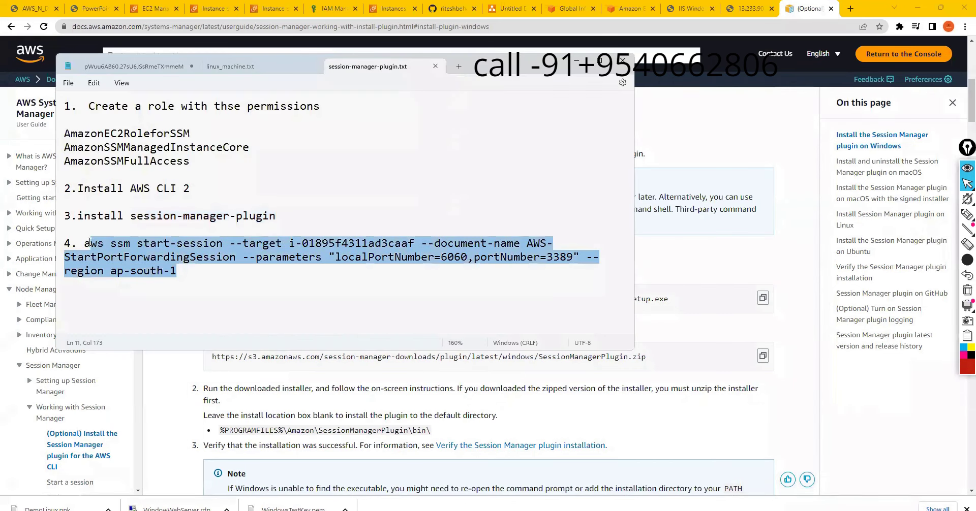
left_click(342, 226)
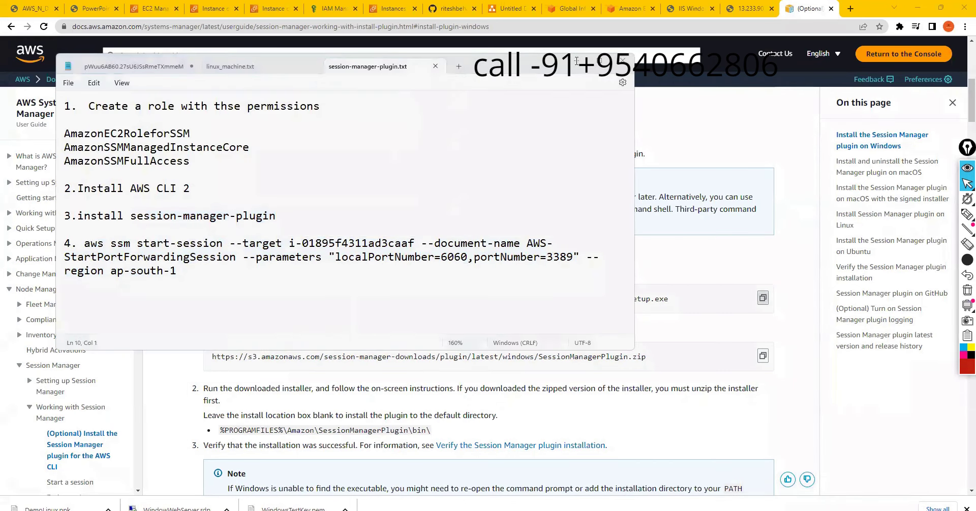
left_click(577, 62)
Step: Return from the WindowWebServer details to the EC2 instances list and close the unneeded browser tabs
left_click(274, 8)
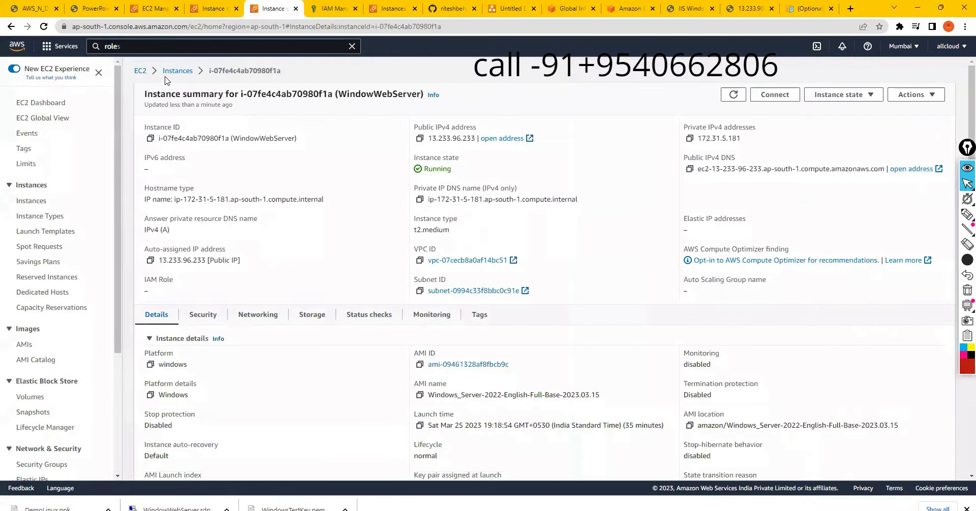
left_click(178, 71)
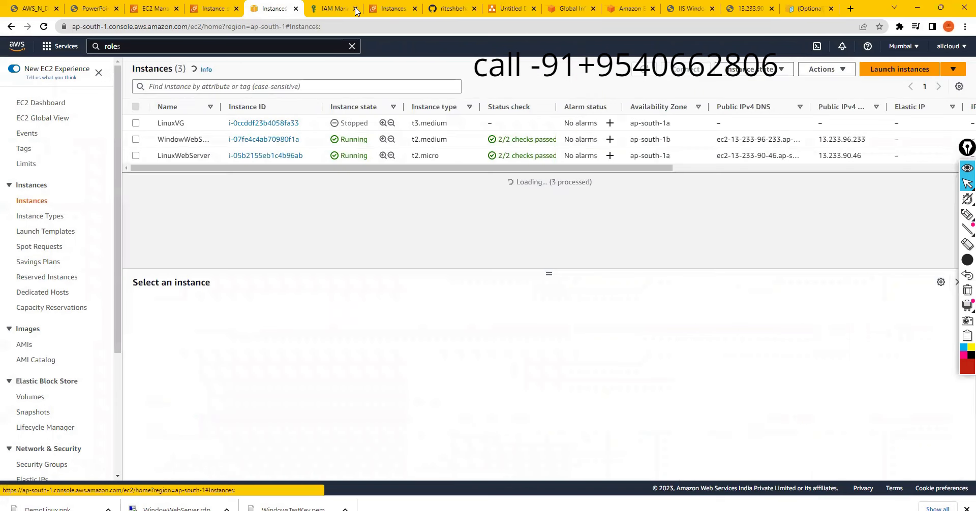
left_click(474, 9)
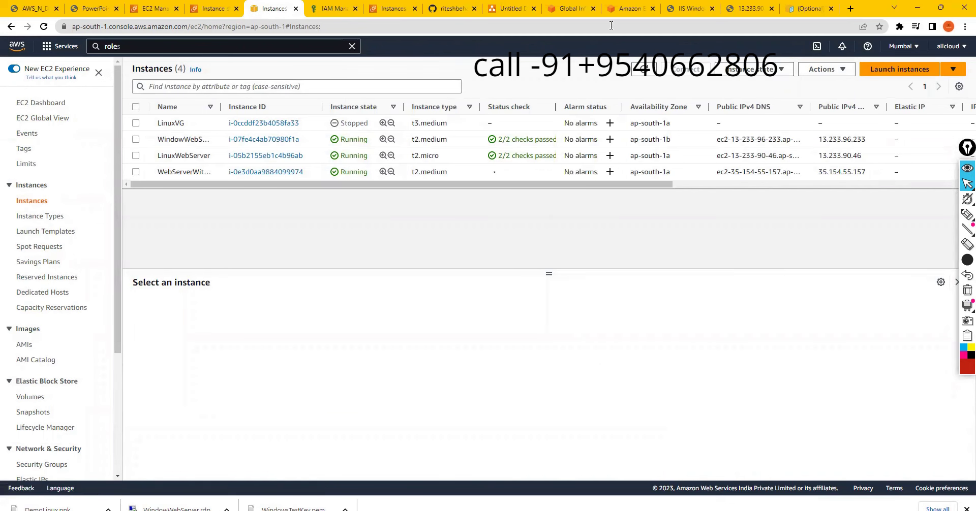
left_click(593, 8)
left_click(592, 9)
left_click(593, 9)
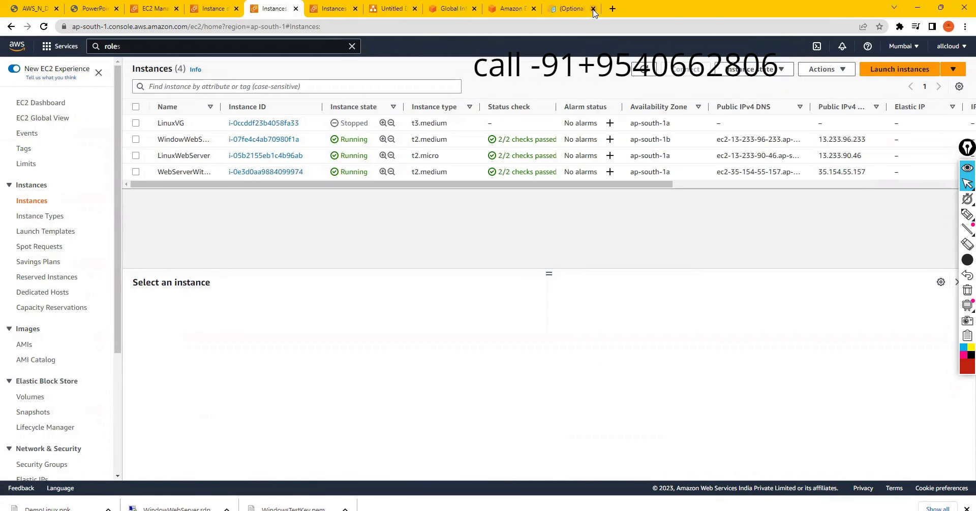
Step: Refresh the instances list with a wider Name column and connect to WebServerWithoutRDPPORT through Session Manager
left_click(643, 69)
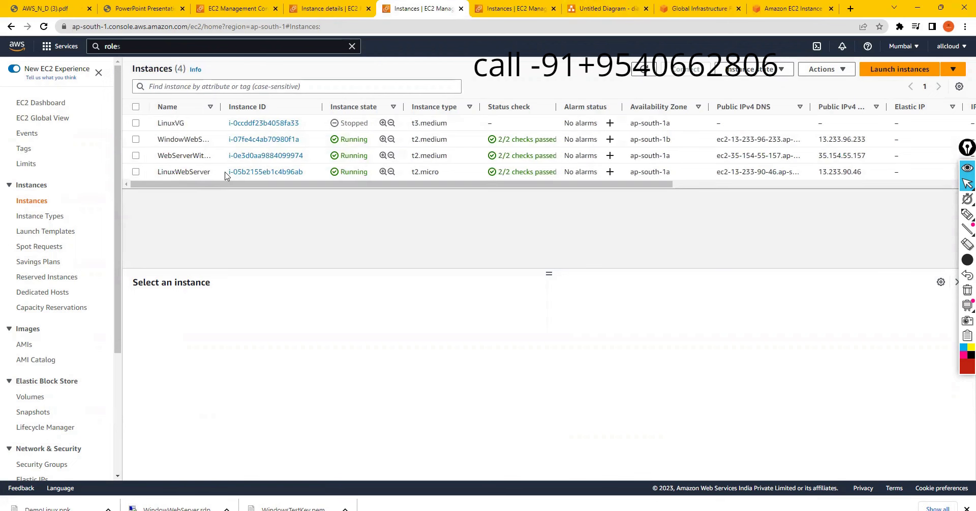
left_click_drag(220, 105, 258, 105)
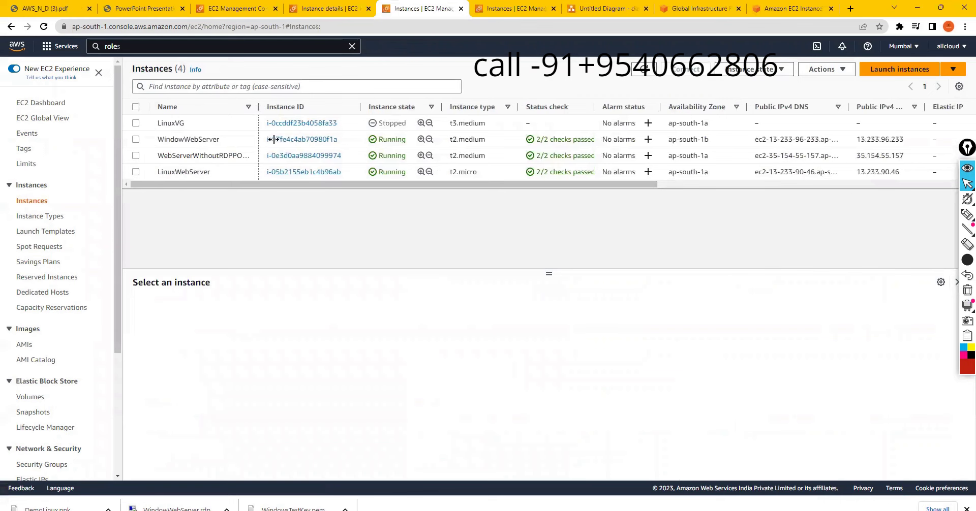
left_click(311, 157)
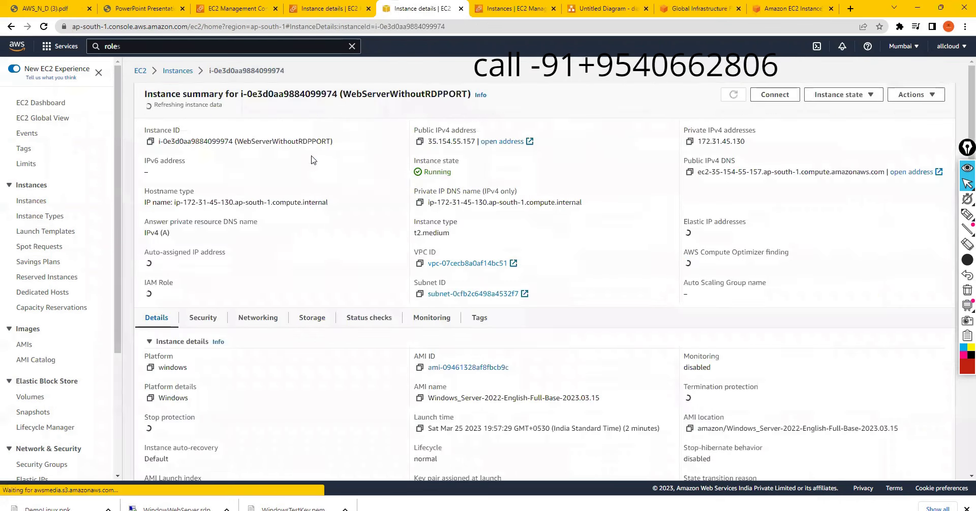
left_click(771, 100)
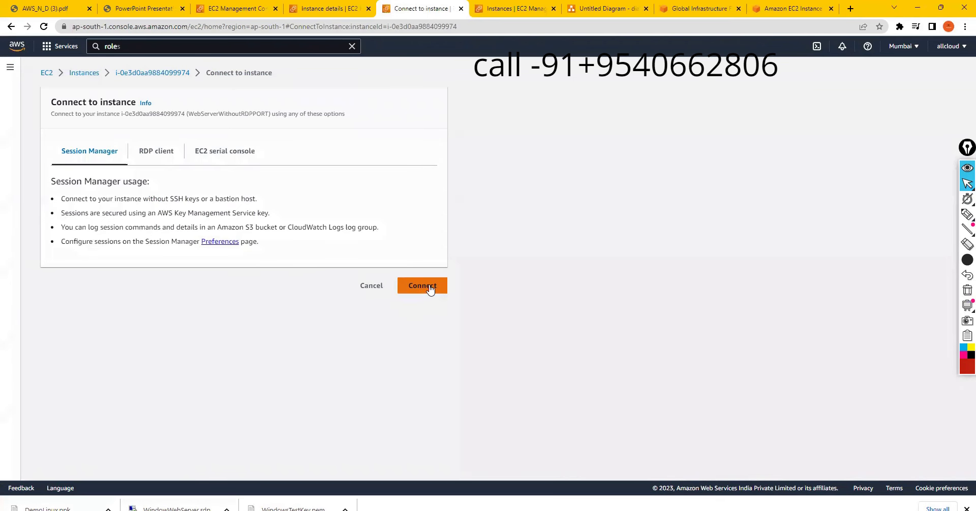
left_click(430, 287)
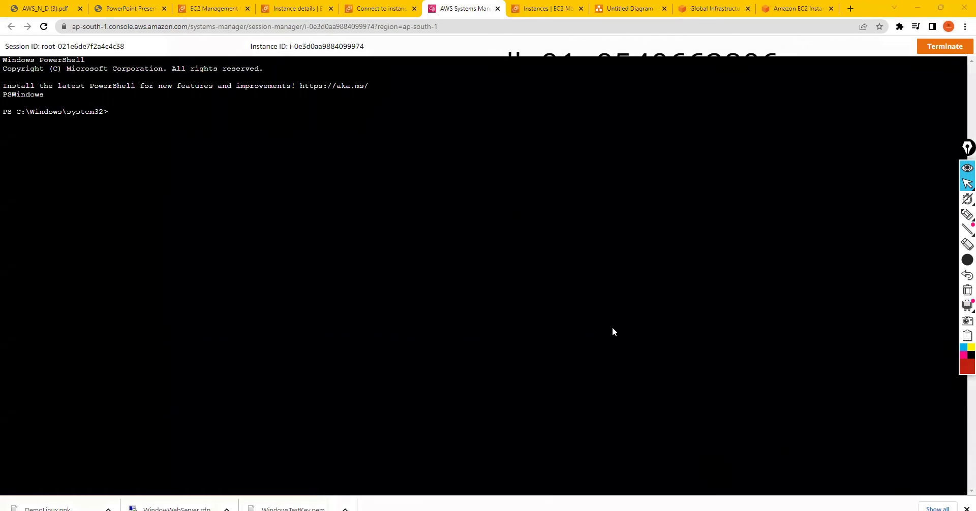
Step: Copy the full aws ssm start-session port-forwarding command from item 4 of session-manager-plugin.txt
key("alt+Tab")
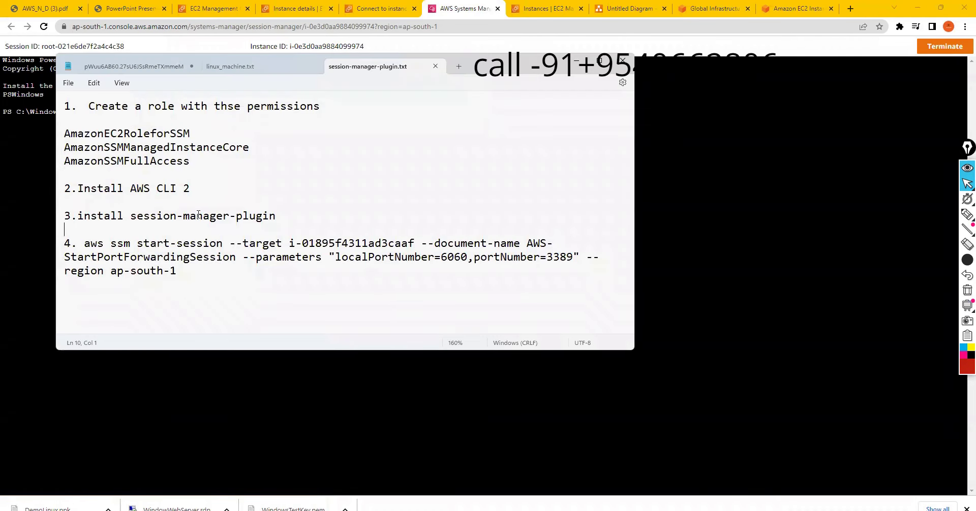
left_click_drag(97, 216, 250, 226)
left_click_drag(177, 270, 82, 242)
right_click(142, 252)
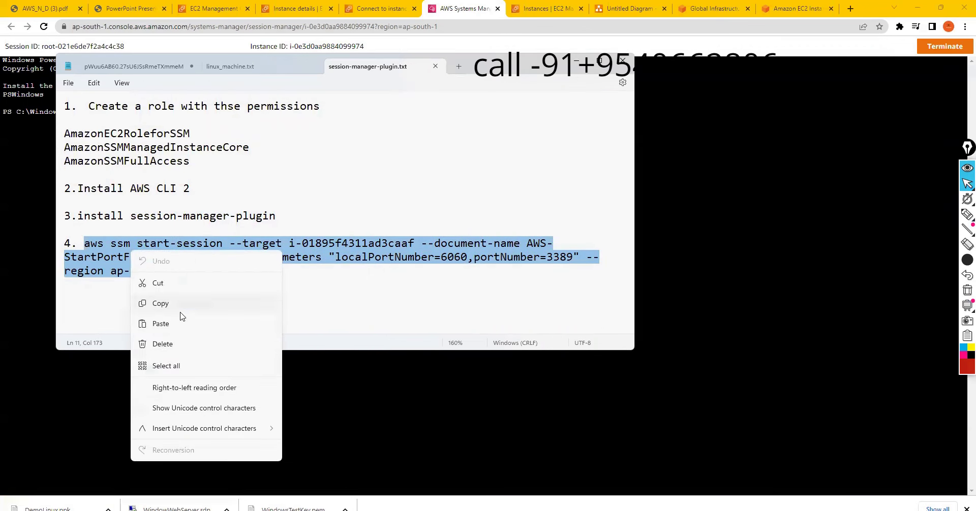
left_click(169, 305)
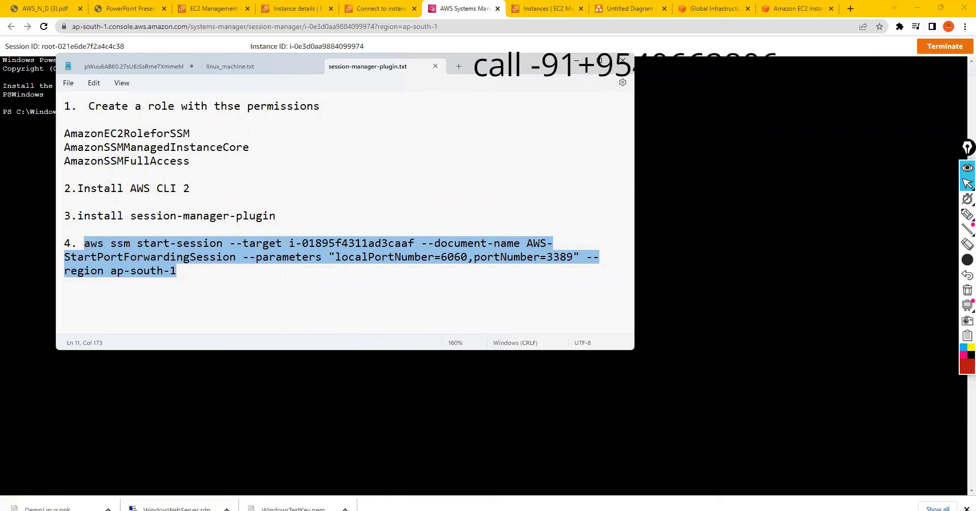
Step: Open a Command Prompt window and move it clear of the port-forwarding command in the notes
key("super")
type("cmd")
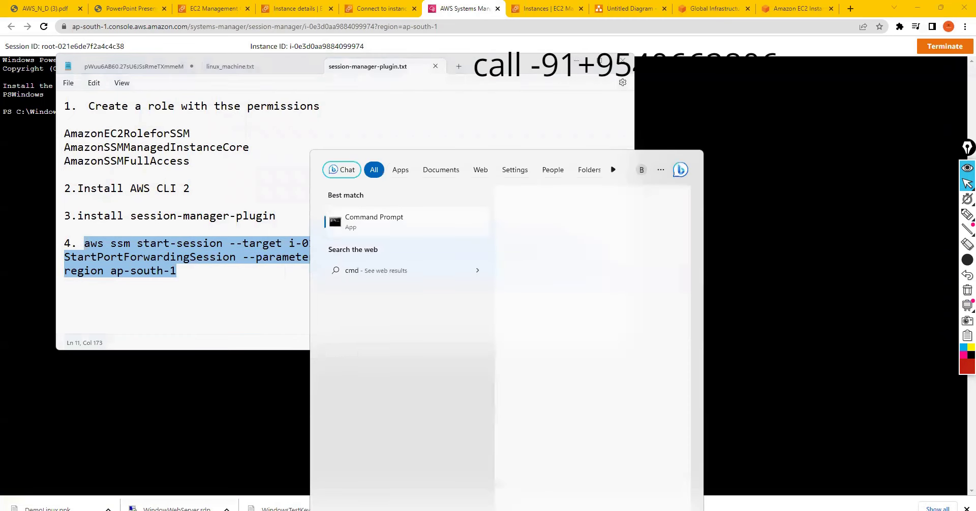
key("Return")
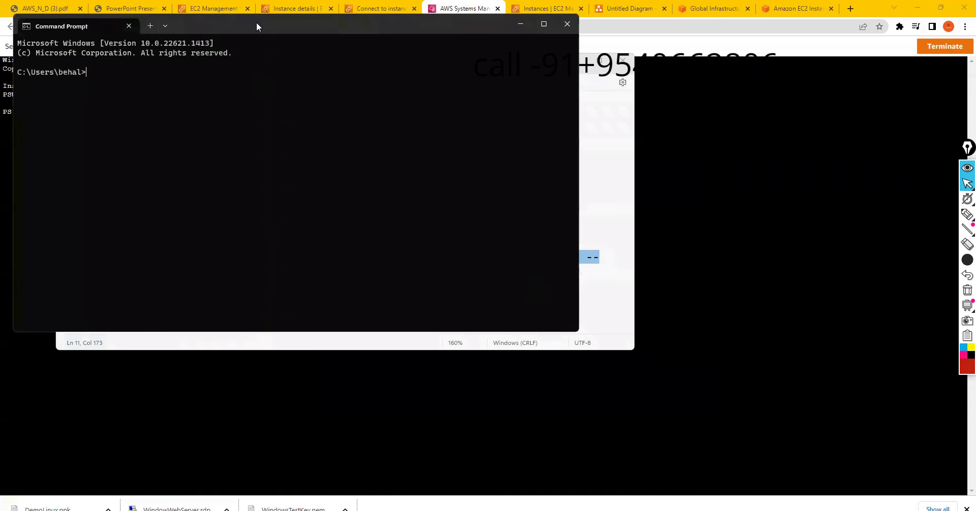
left_click_drag(258, 24, 690, 325)
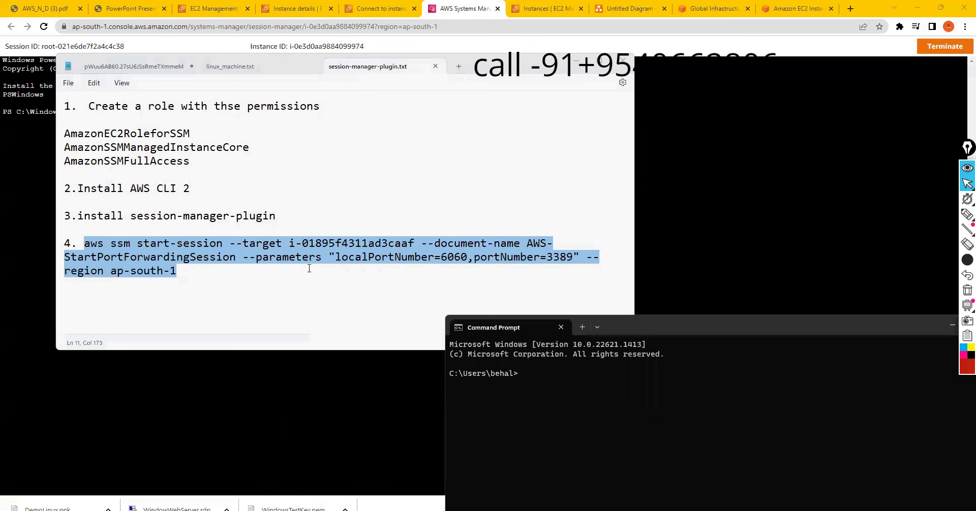
Step: Review the aws ssm start-session and --target parts of the port-forwarding command in the notes
left_click(284, 255)
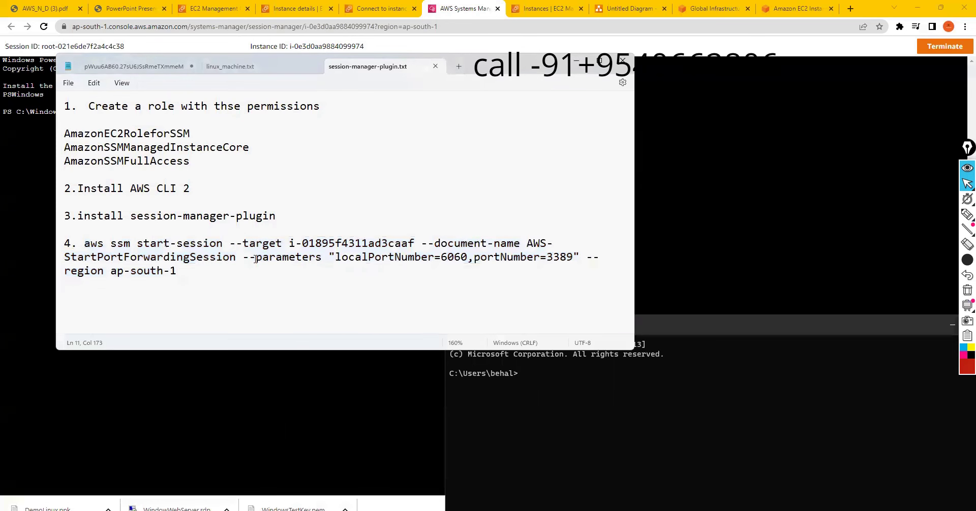
left_click(258, 290)
left_click_drag(84, 244, 221, 245)
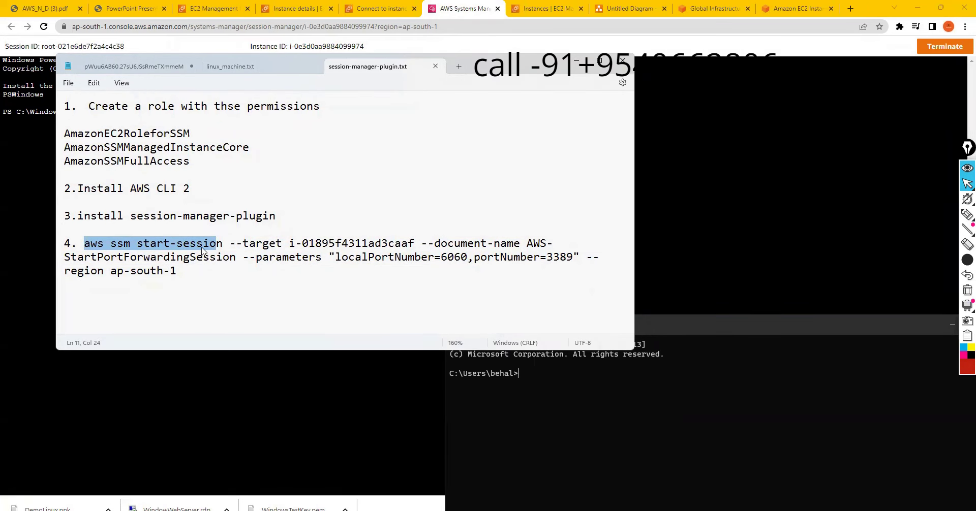
left_click_drag(244, 244, 282, 245)
Step: Copy the WebServerWithoutRDPPORT instance ID from its Connect to instance page in the browser
left_click(366, 6)
left_click(365, 6)
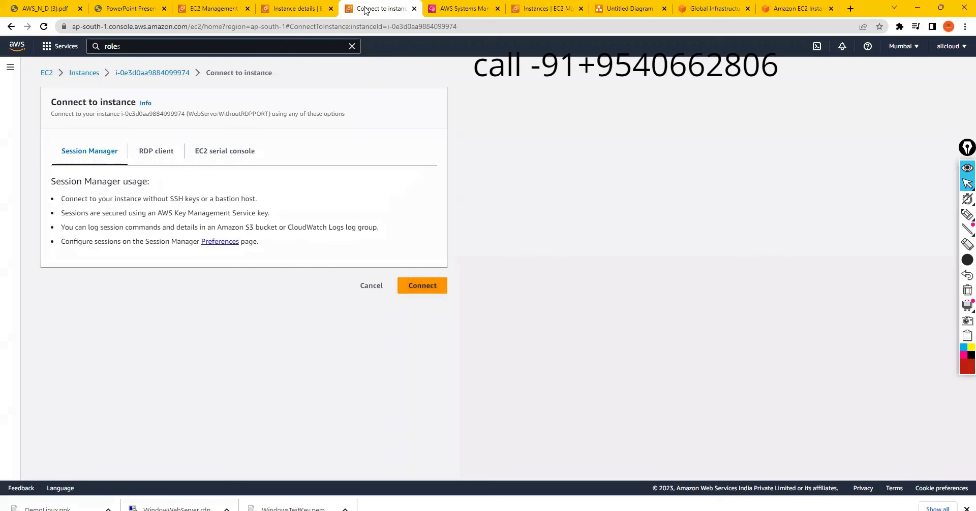
left_click_drag(194, 74, 116, 74)
key("ctrl+c")
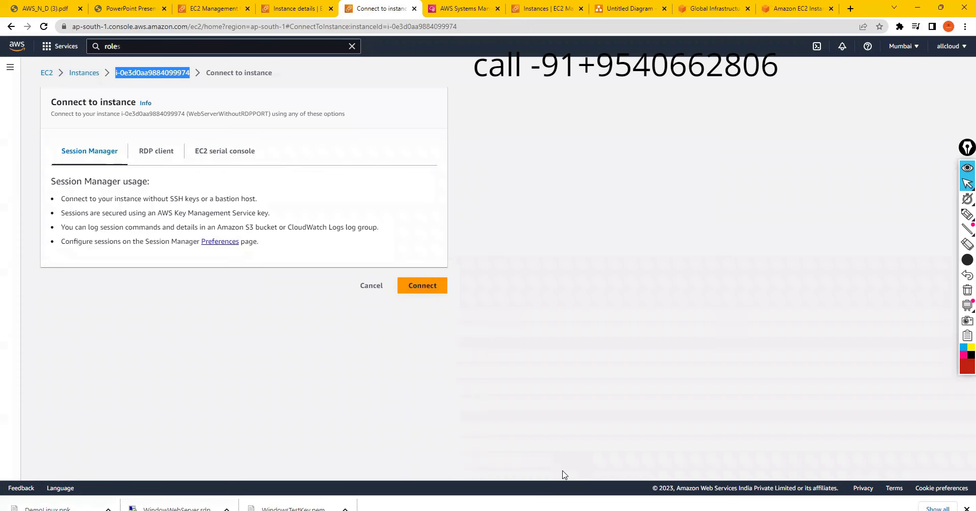
key("alt+Tab")
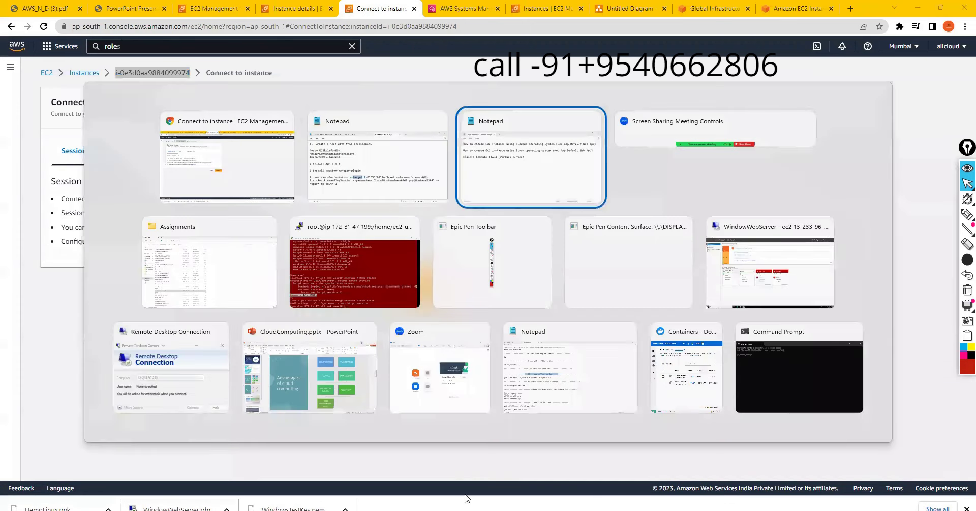
left_click(378, 193)
left_click(290, 244)
left_click_drag(359, 243, 291, 245)
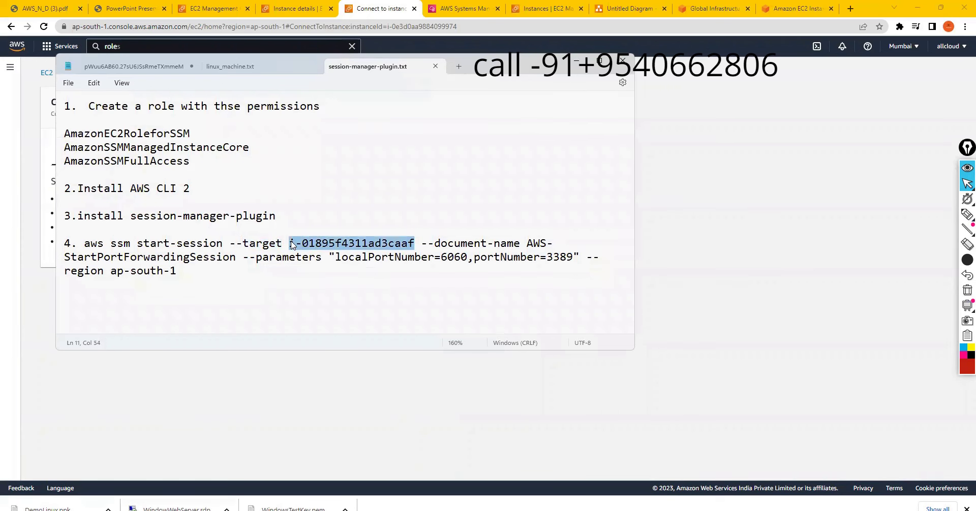
key("ctrl+v")
key("BackSpace")
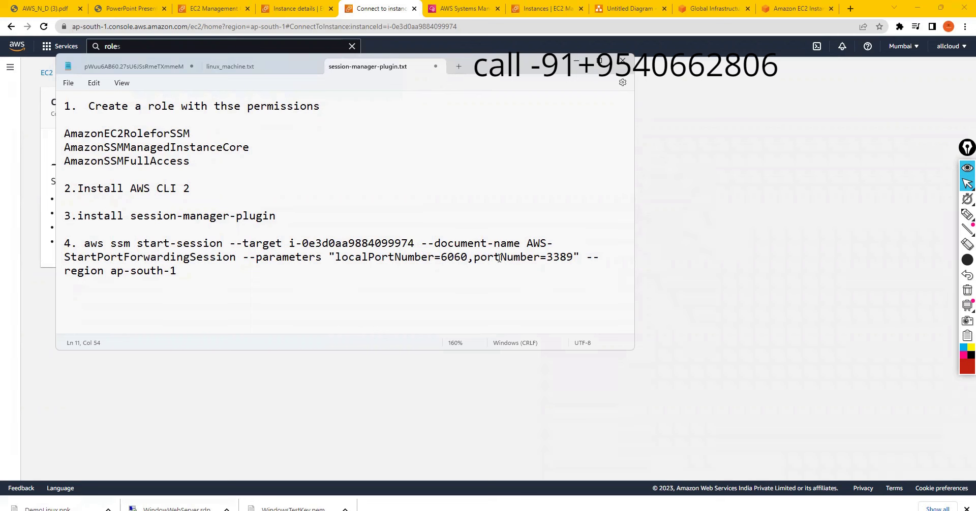
Step: Check portNumber 3389 in the updated command and copy the whole aws ssm start-session command from the notes
left_click_drag(547, 258, 576, 257)
left_click(174, 270)
left_click(84, 244, "shift")
key("ctrl+c")
right_click(142, 254)
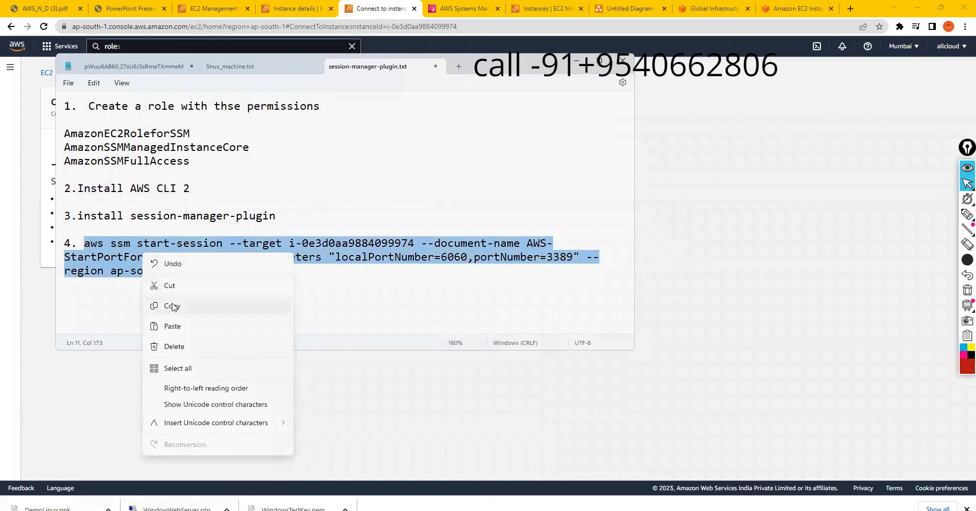
left_click(196, 302)
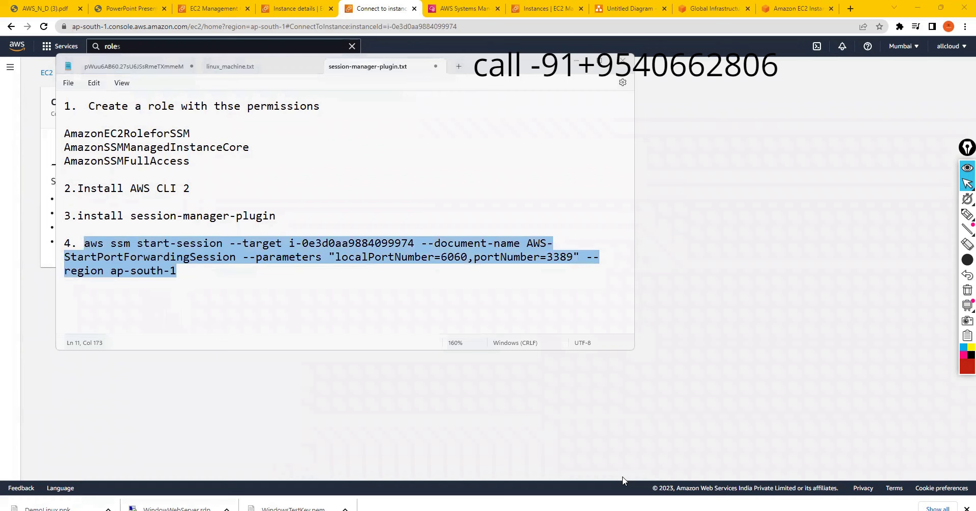
Step: Run the copied aws ssm start-session command in Command Prompt, forwarding local port 6060 to 3389, and bring its window into full view
key("alt+Tab")
key("alt+Tab")
key("alt+Tab")
key("alt+Tab")
key("alt+Tab")
key("alt+Tab")
key("alt+Tab")
key("alt+Tab")
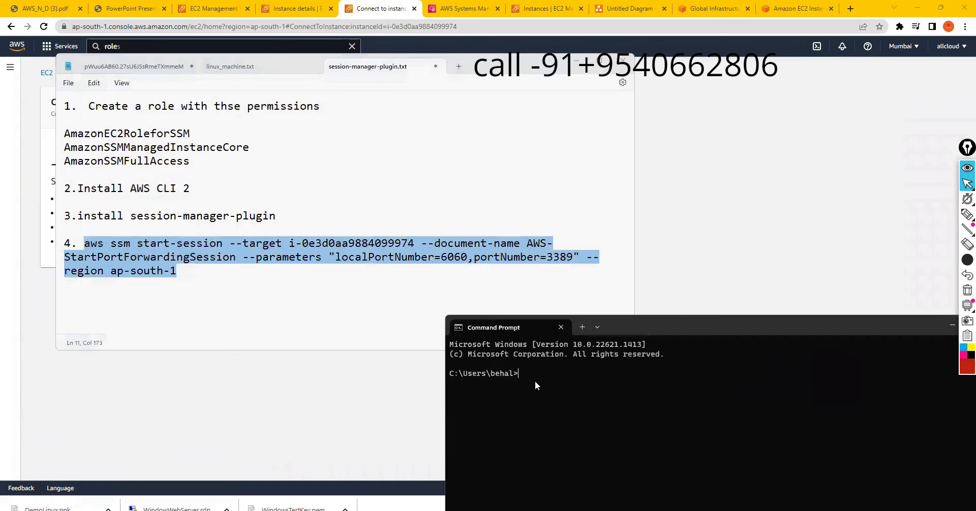
key("ctrl+v")
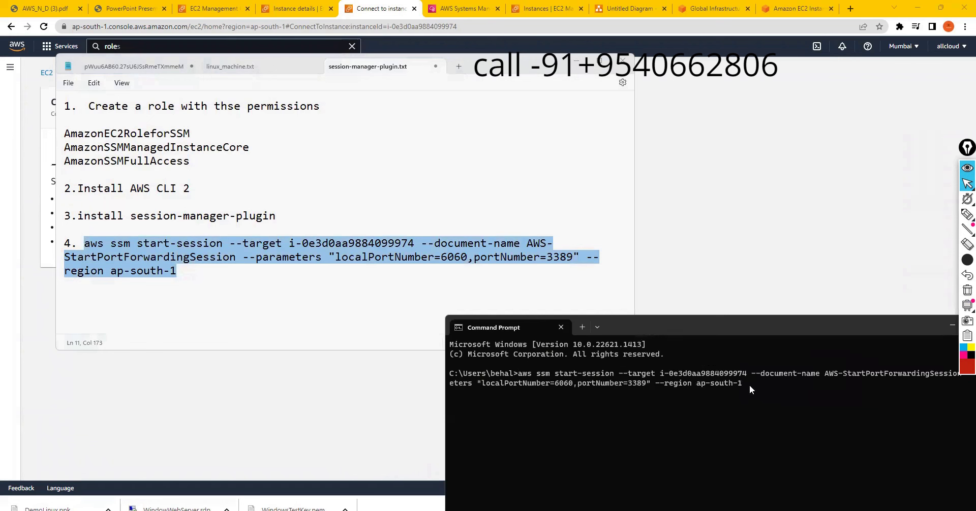
key("Return")
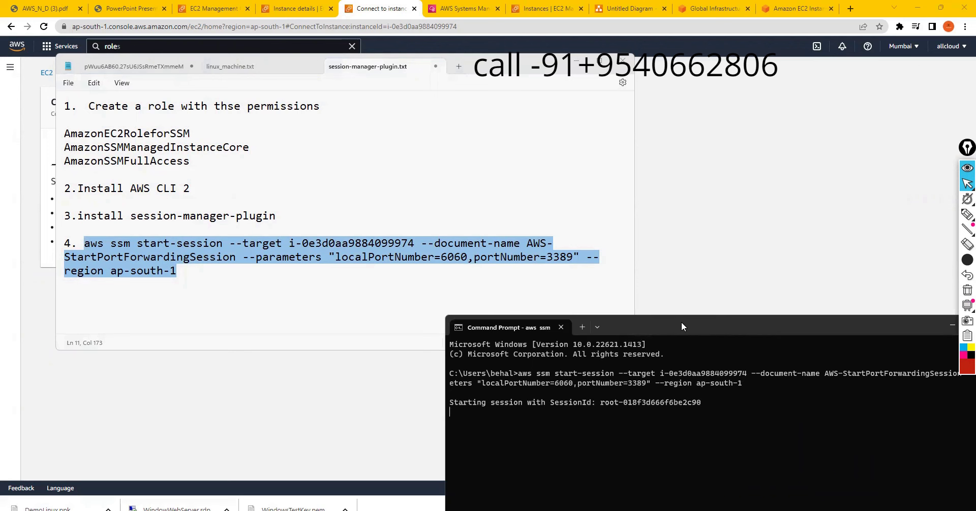
left_click_drag(684, 325, 540, 212)
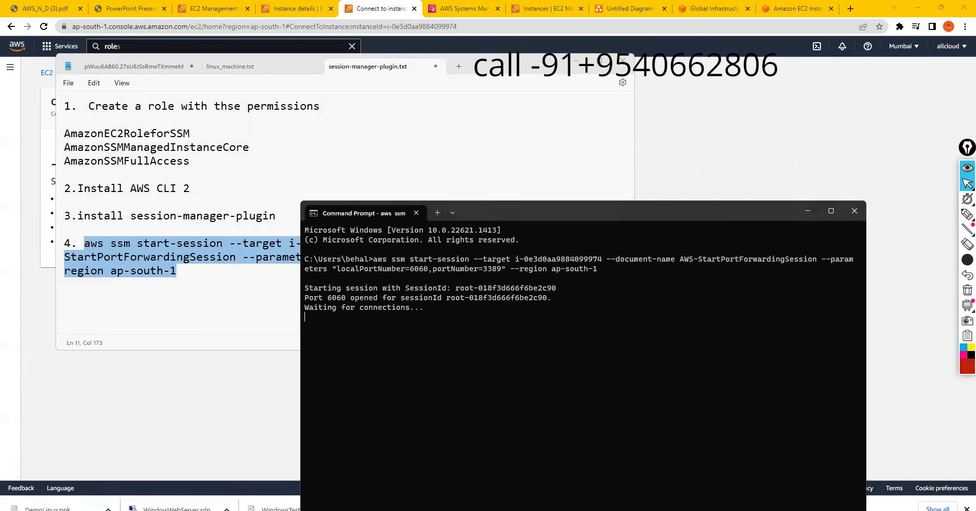
Step: Start a Remote Desktop Connection to localhost:6060
key("super")
type("rdp")
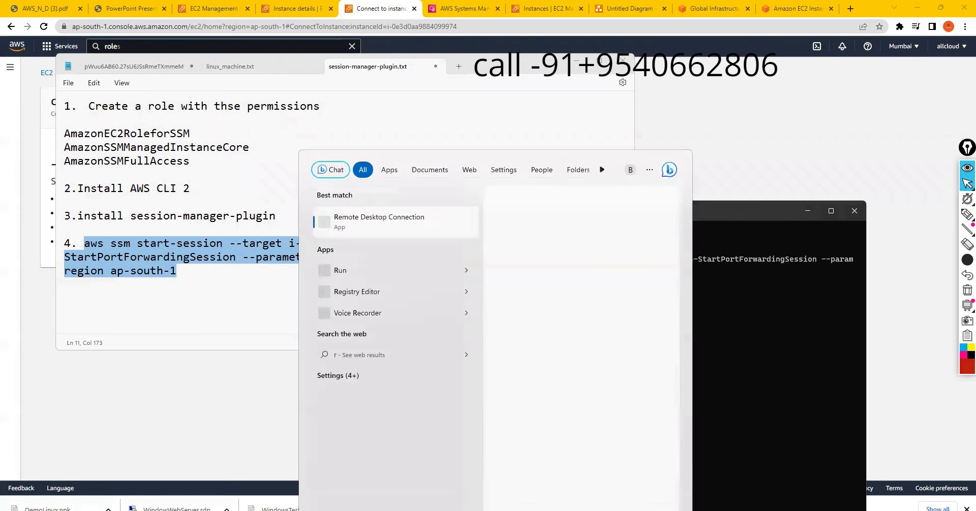
left_click(387, 224)
type("localhost")
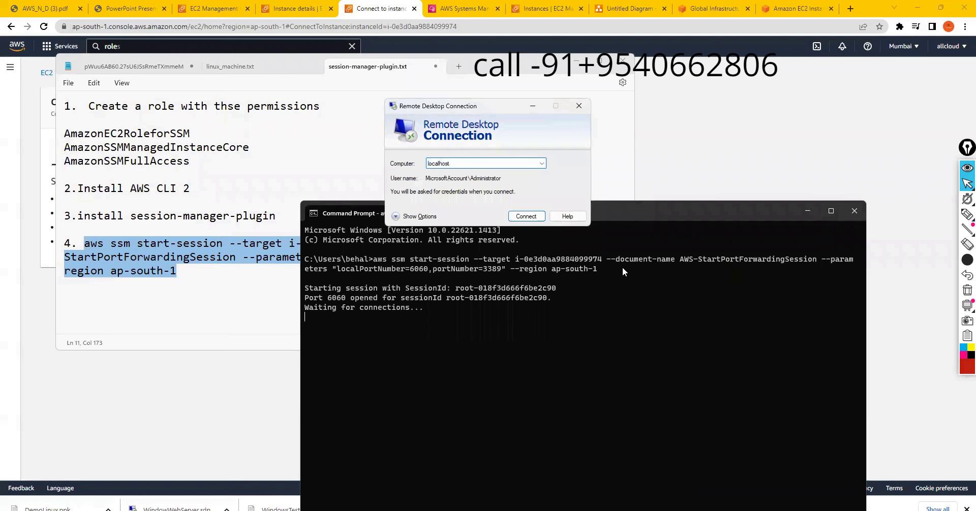
left_click_drag(490, 114, 624, 144)
type(":6060")
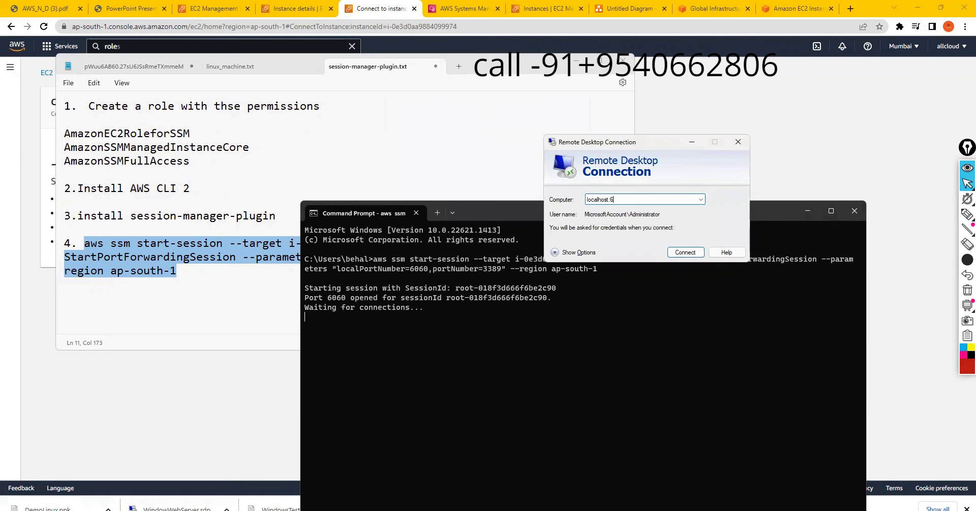
left_click(685, 252)
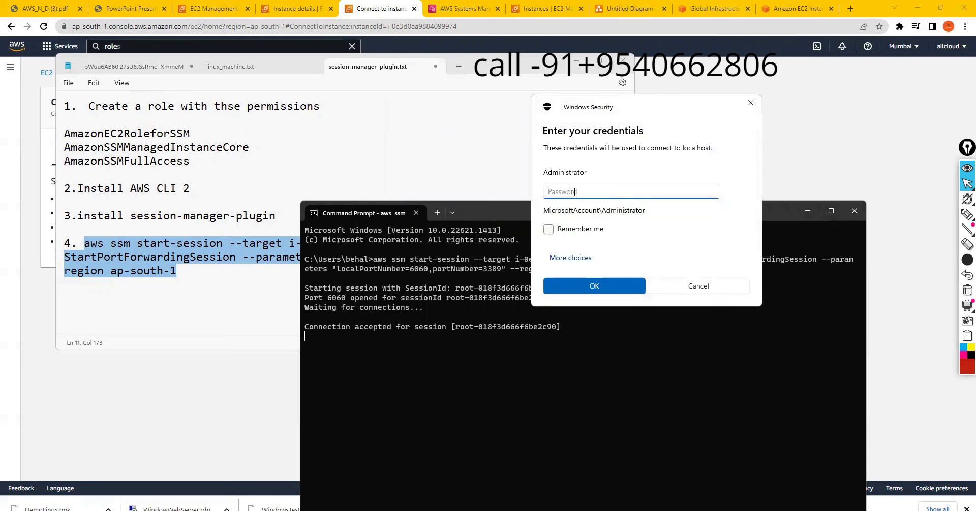
Step: Open the Get Windows password page for the WebServerWithoutRDPPORT instance in the EC2 console
left_click(791, 143)
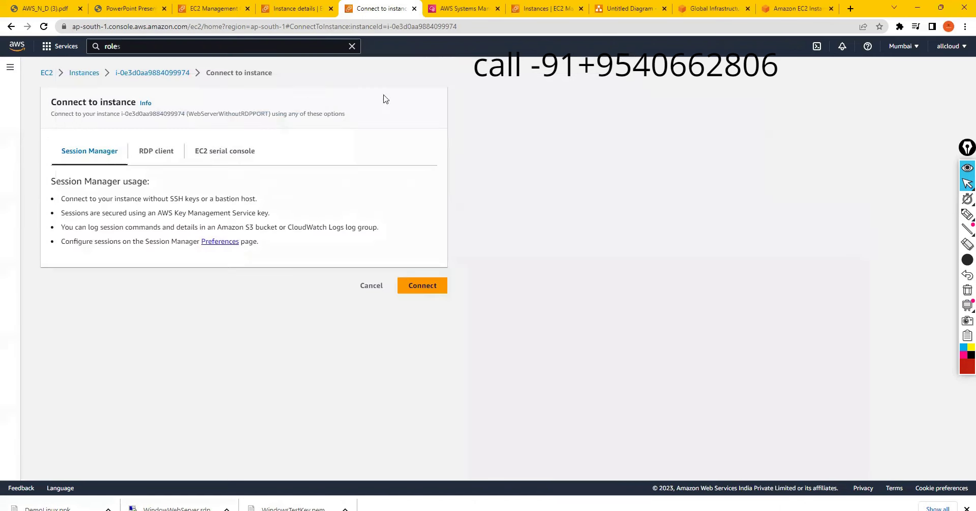
left_click(155, 74)
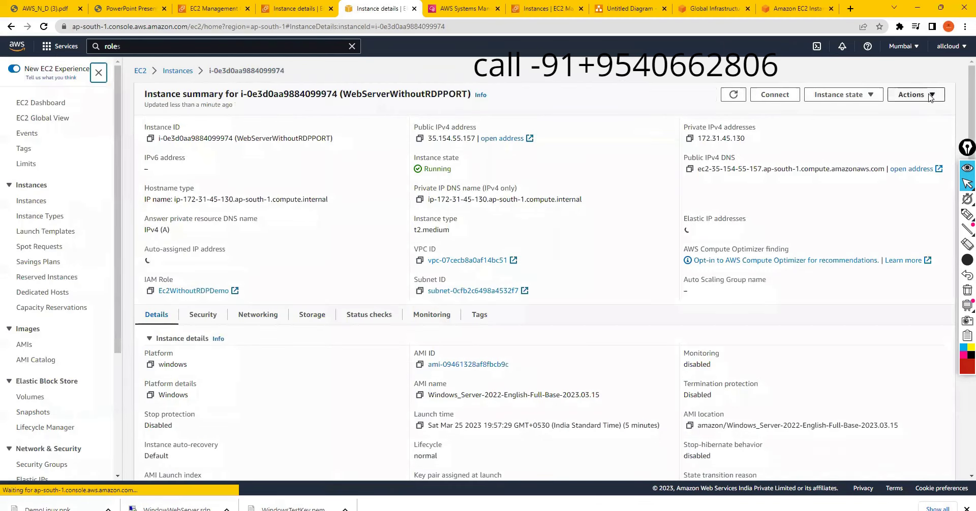
left_click(913, 94)
left_click(851, 179)
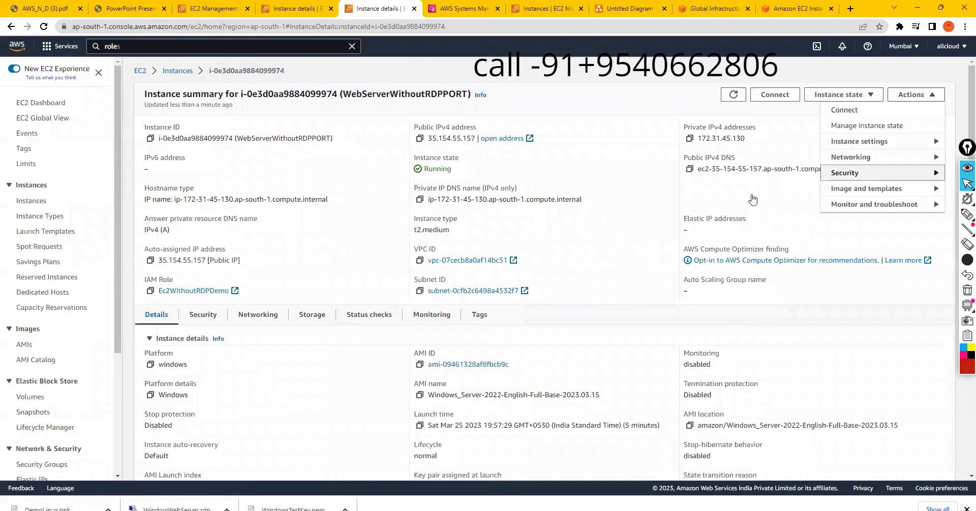
left_click(757, 191)
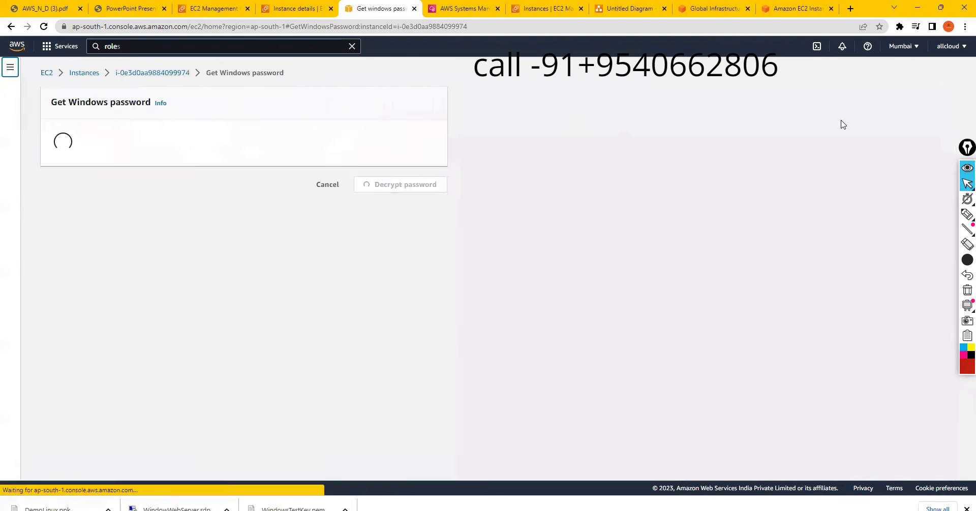
Step: Upload the WindowsTestKey.pem private key, decrypt the Windows administrator password and copy it
left_click(128, 235)
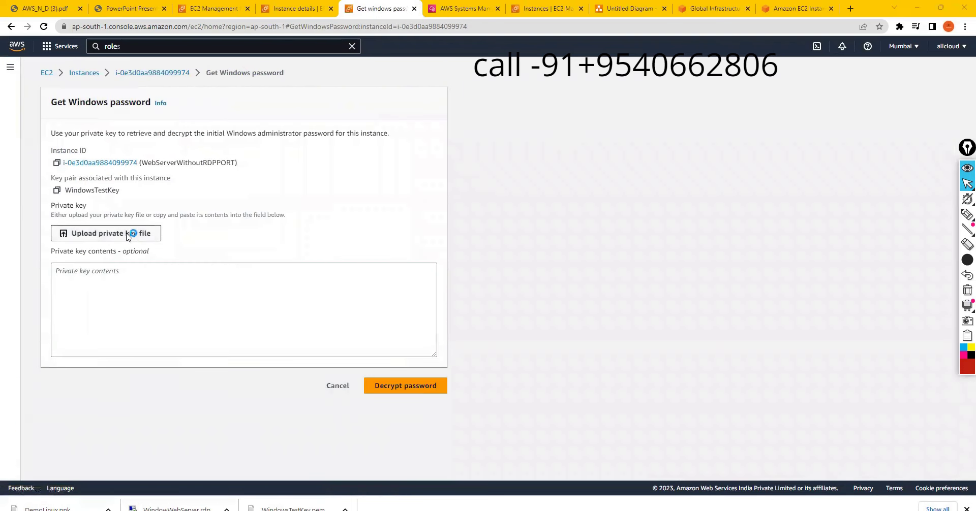
left_click(139, 97)
left_click(290, 231)
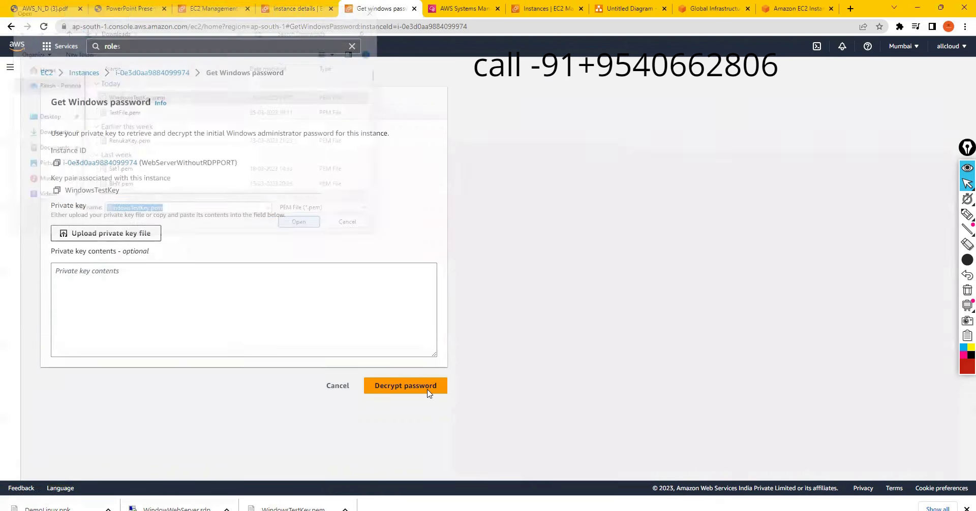
left_click(401, 410)
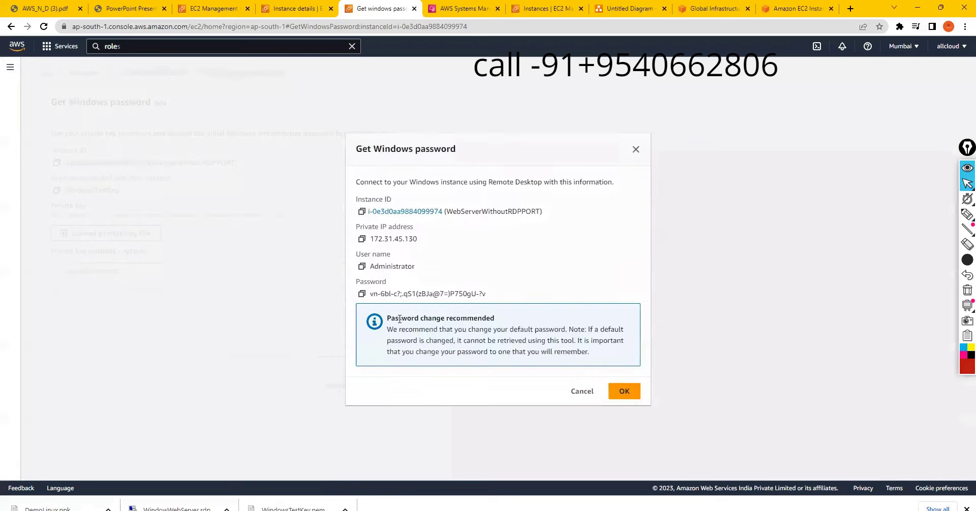
left_click(361, 293)
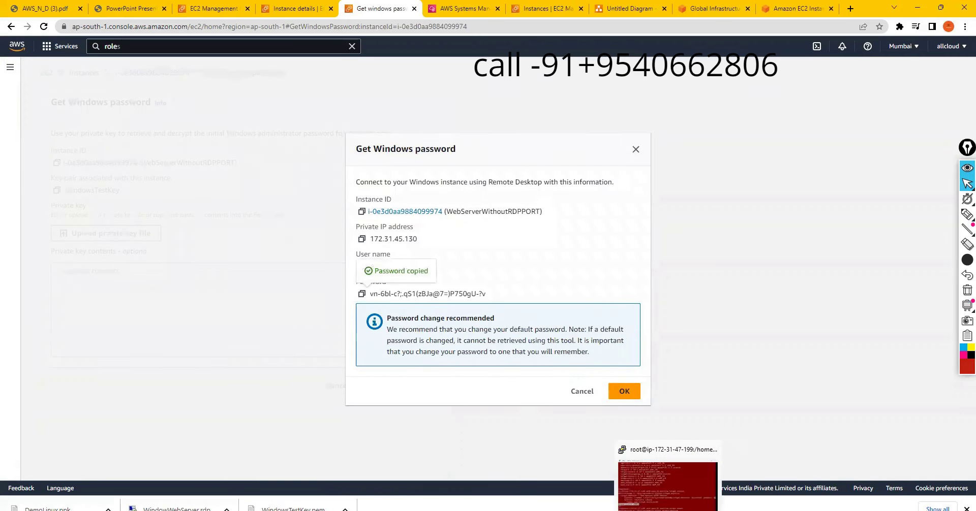
Step: Return to the Remote Desktop credentials prompt, paste the Administrator password and connect to localhost:6060, accepting the connection prompt
left_click(667, 480)
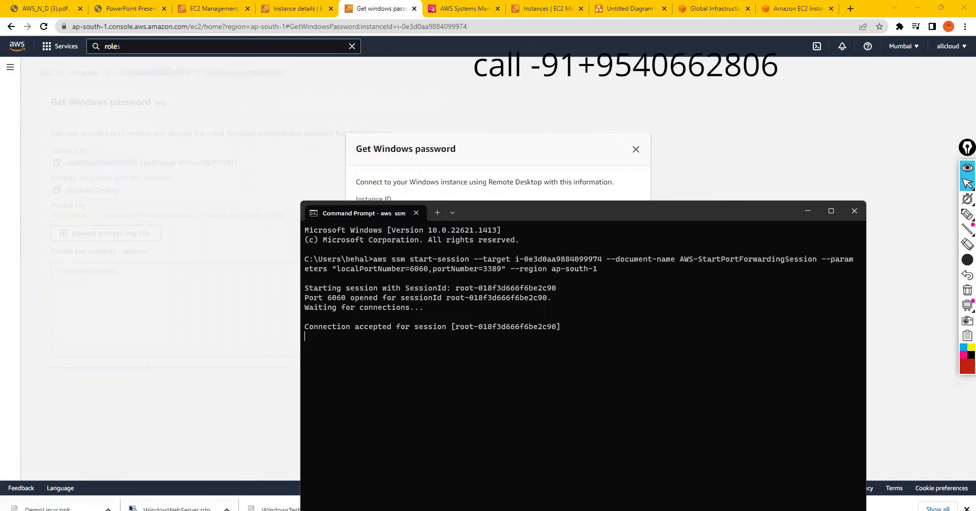
key("alt+Tab")
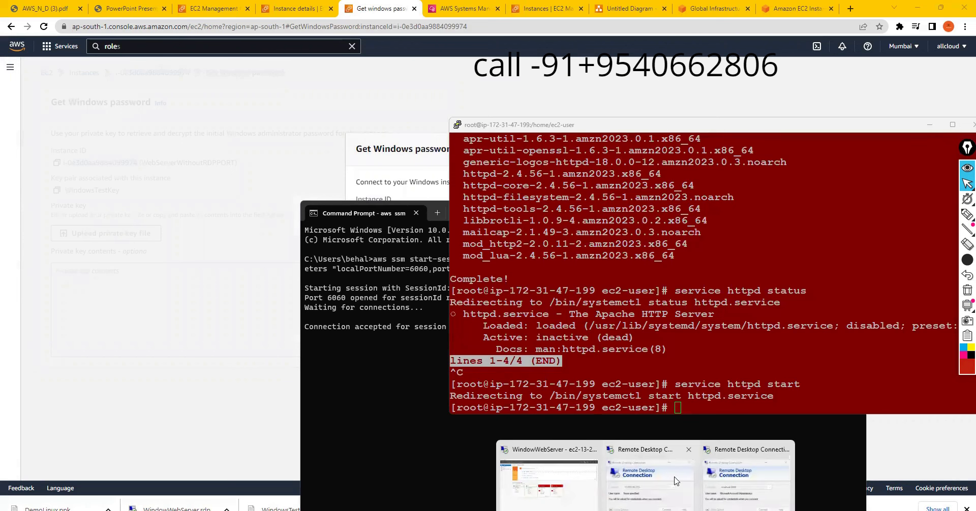
left_click(762, 477)
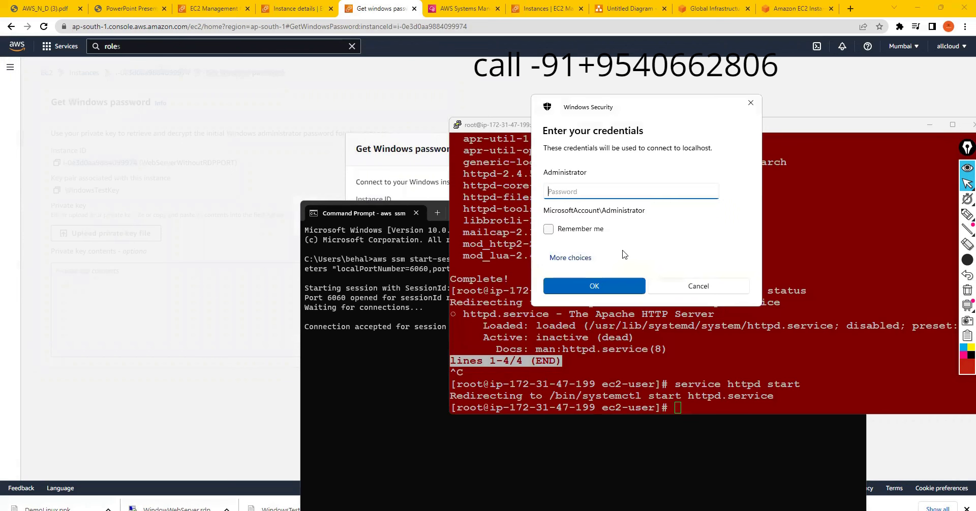
key("ctrl+v")
left_click(586, 282)
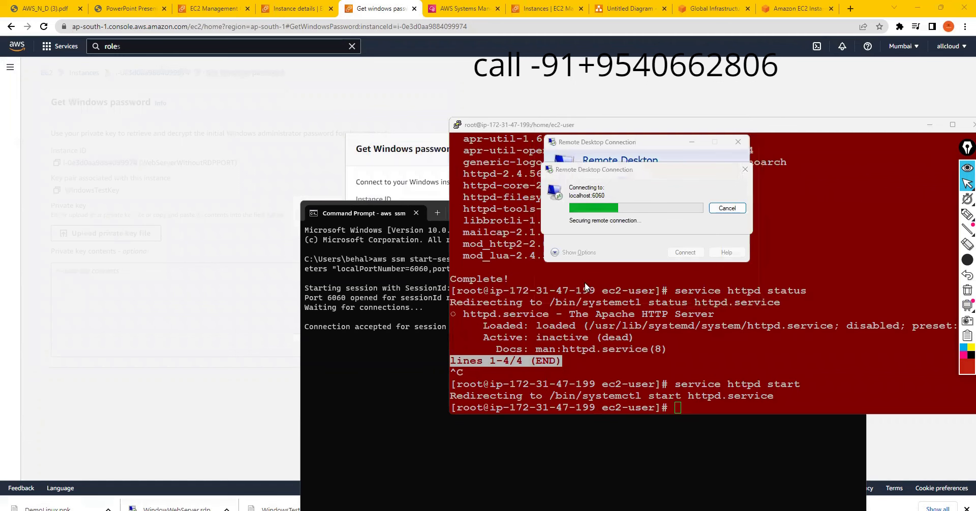
left_click(679, 287)
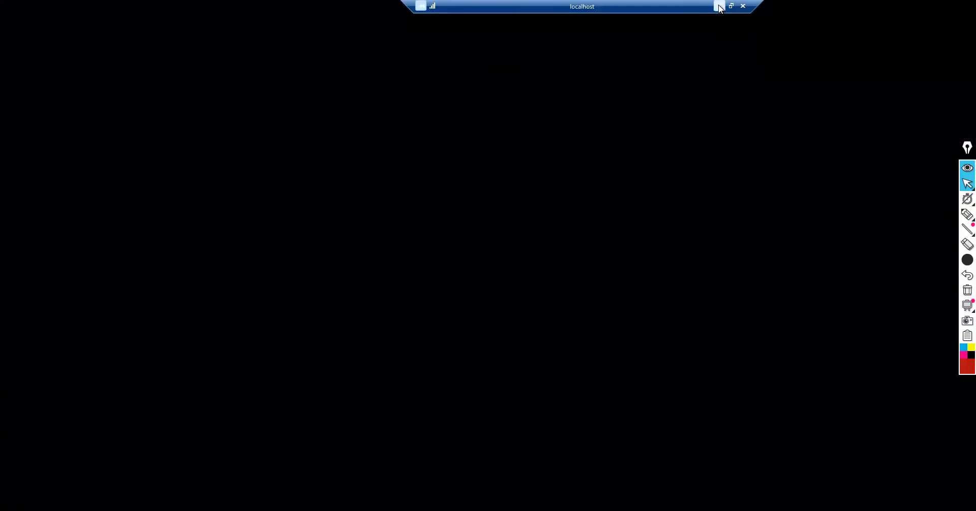
Step: Minimize the localhost remote session and open the WebServerWithoutRDPPORT instance details in the EC2 console
left_click(720, 6)
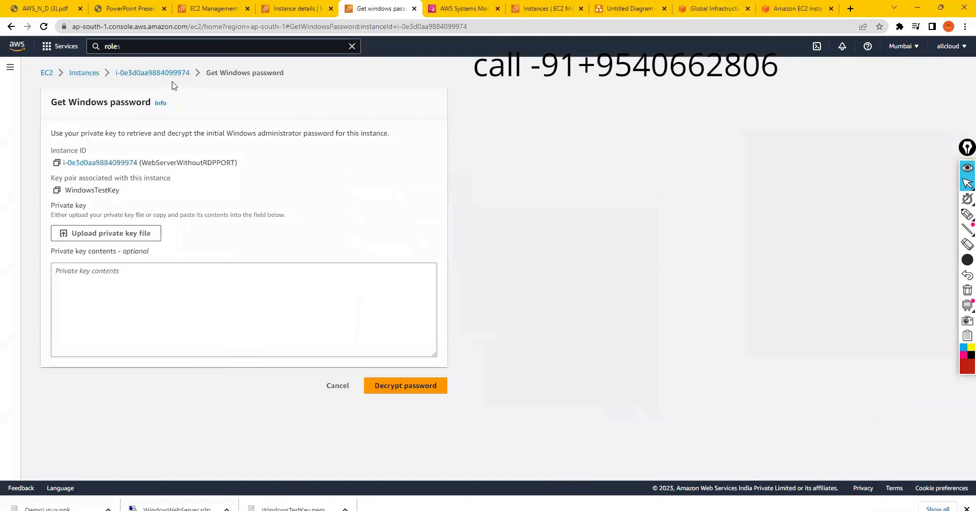
left_click(151, 75)
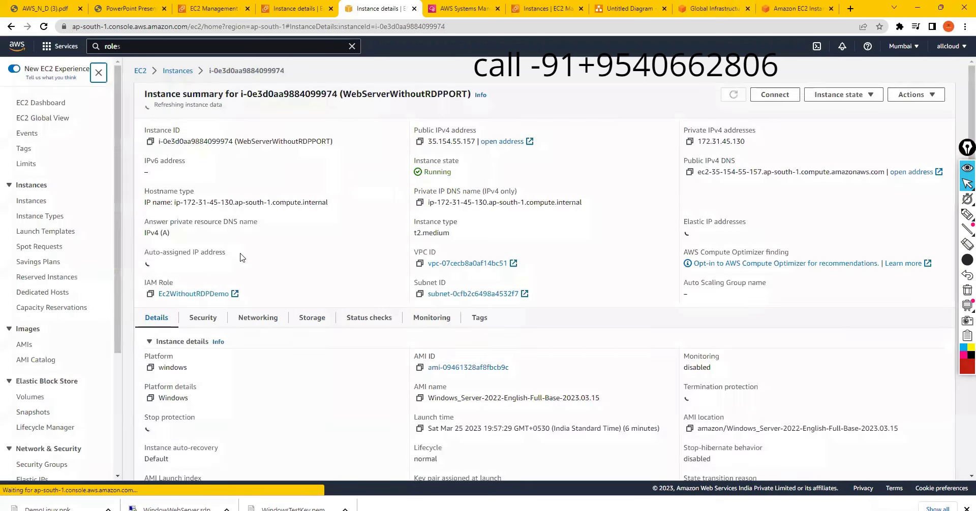
Step: From the security details of the WebServerWithoutRDPPORT instance, open its launch-wizard-105 security group
left_click(203, 316)
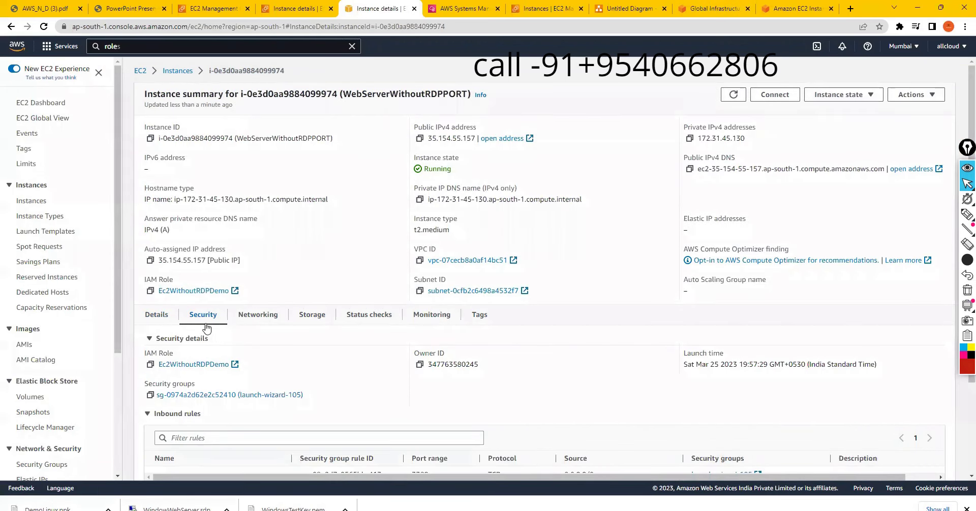
scroll(813, 429, "down", 3)
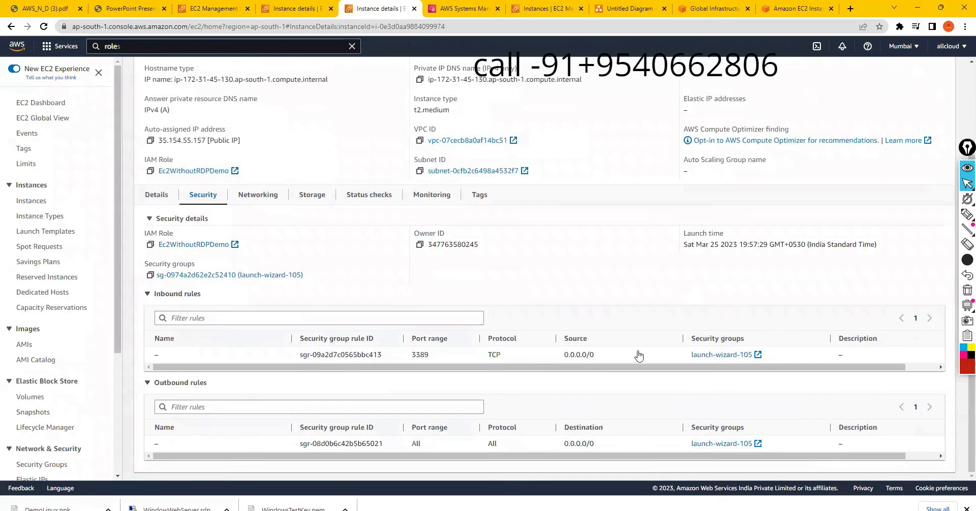
left_click(196, 276)
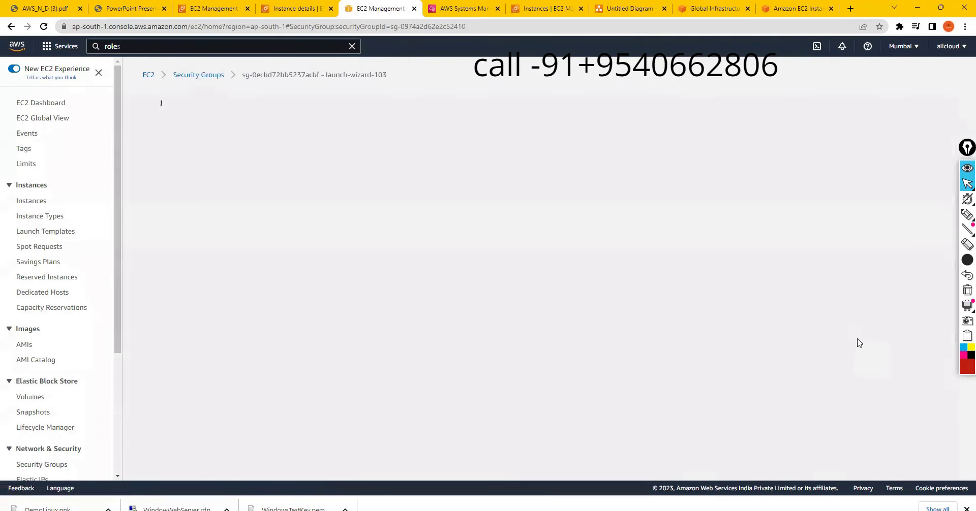
Step: Delete the RDP inbound rule for port 3389 from the launch-wizard-105 security group and save the rules
left_click(893, 343)
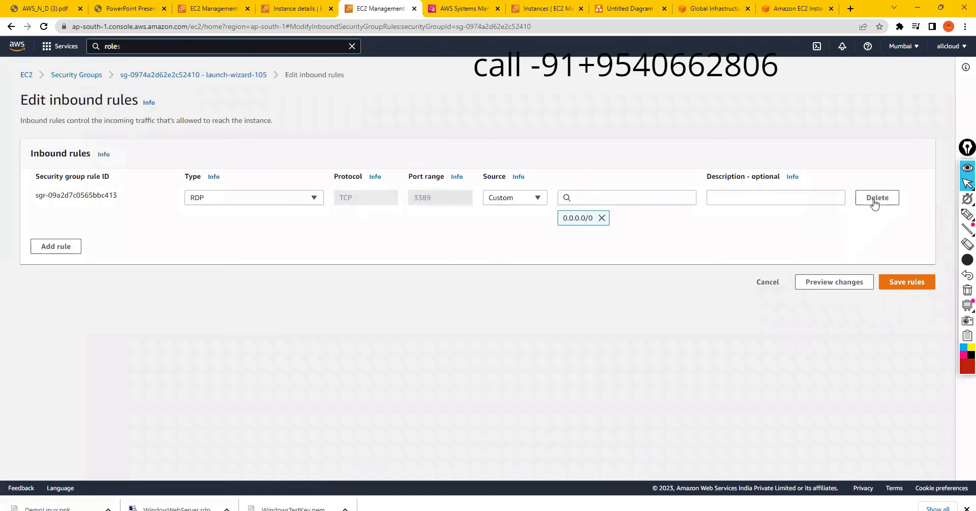
left_click(873, 199)
left_click(897, 252)
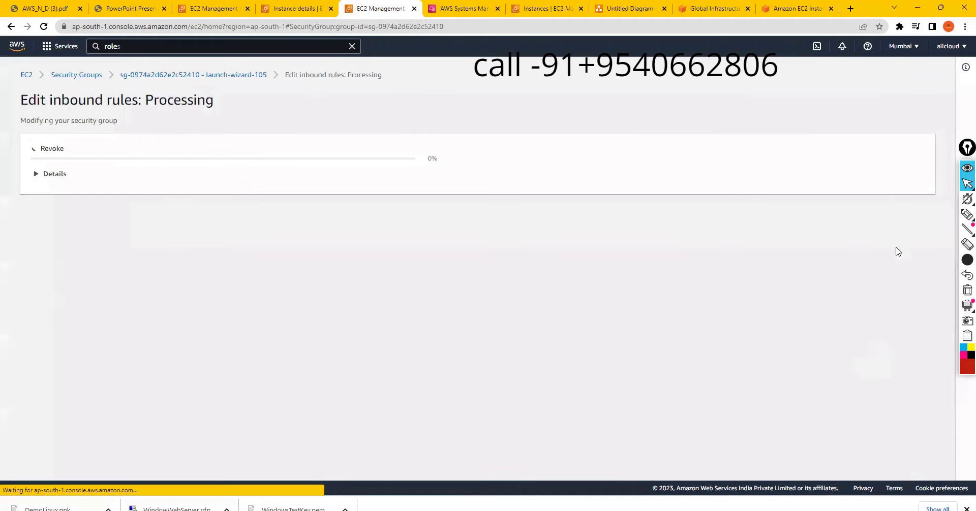
Step: Bring up the localhost remote desktop session to check that it is still connected, and minimize it again
mouse_move(645, 510)
left_click(745, 480)
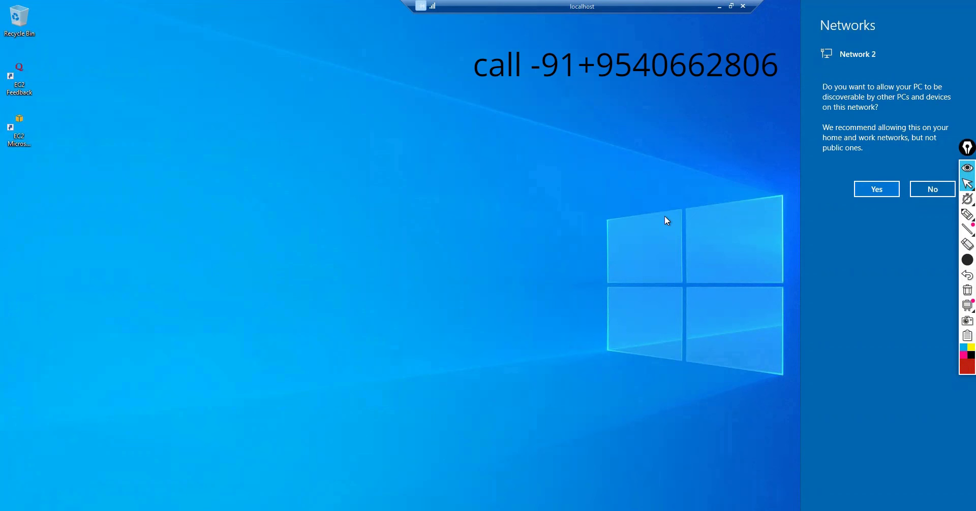
left_click(719, 7)
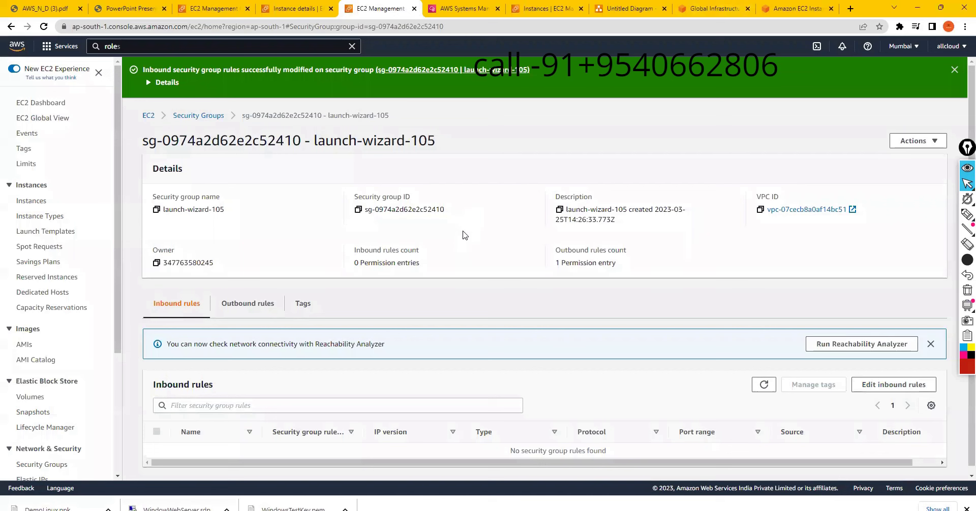